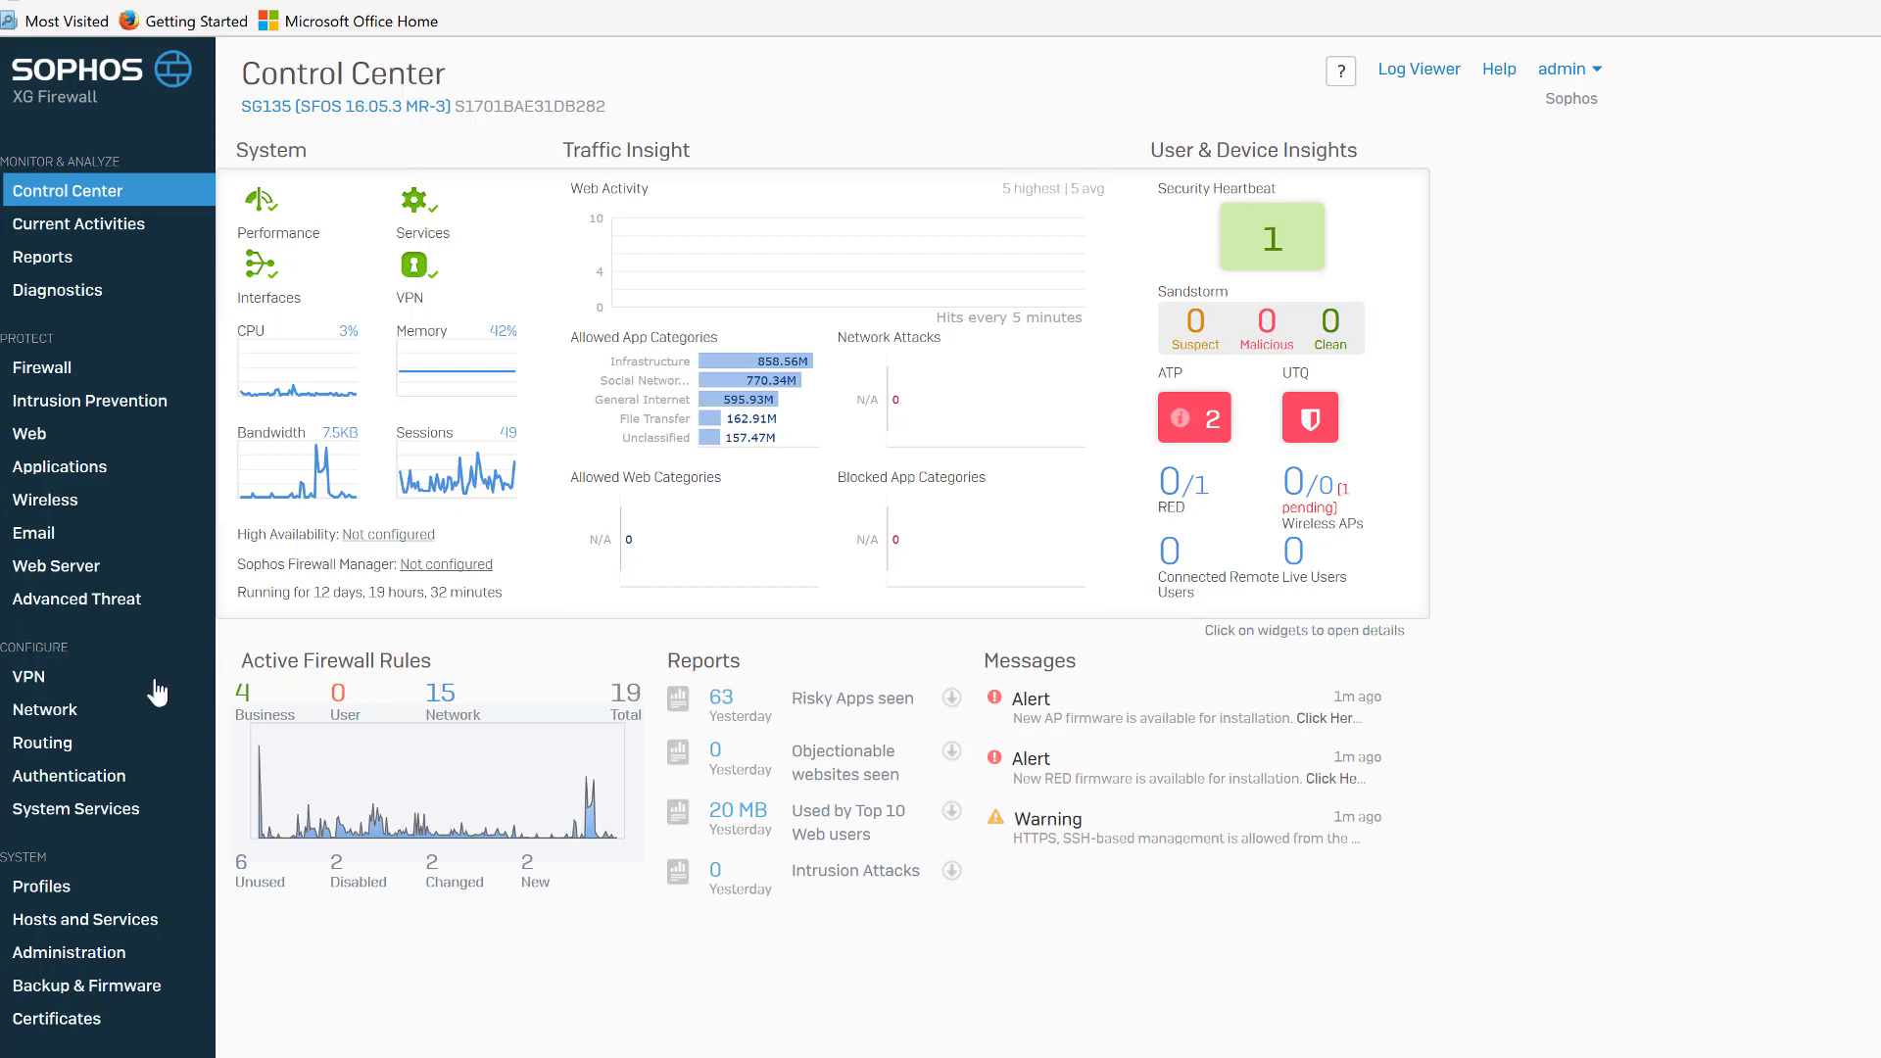
Open the IPsec connection wizard and name the new connection Minneapolis.
click(49, 685)
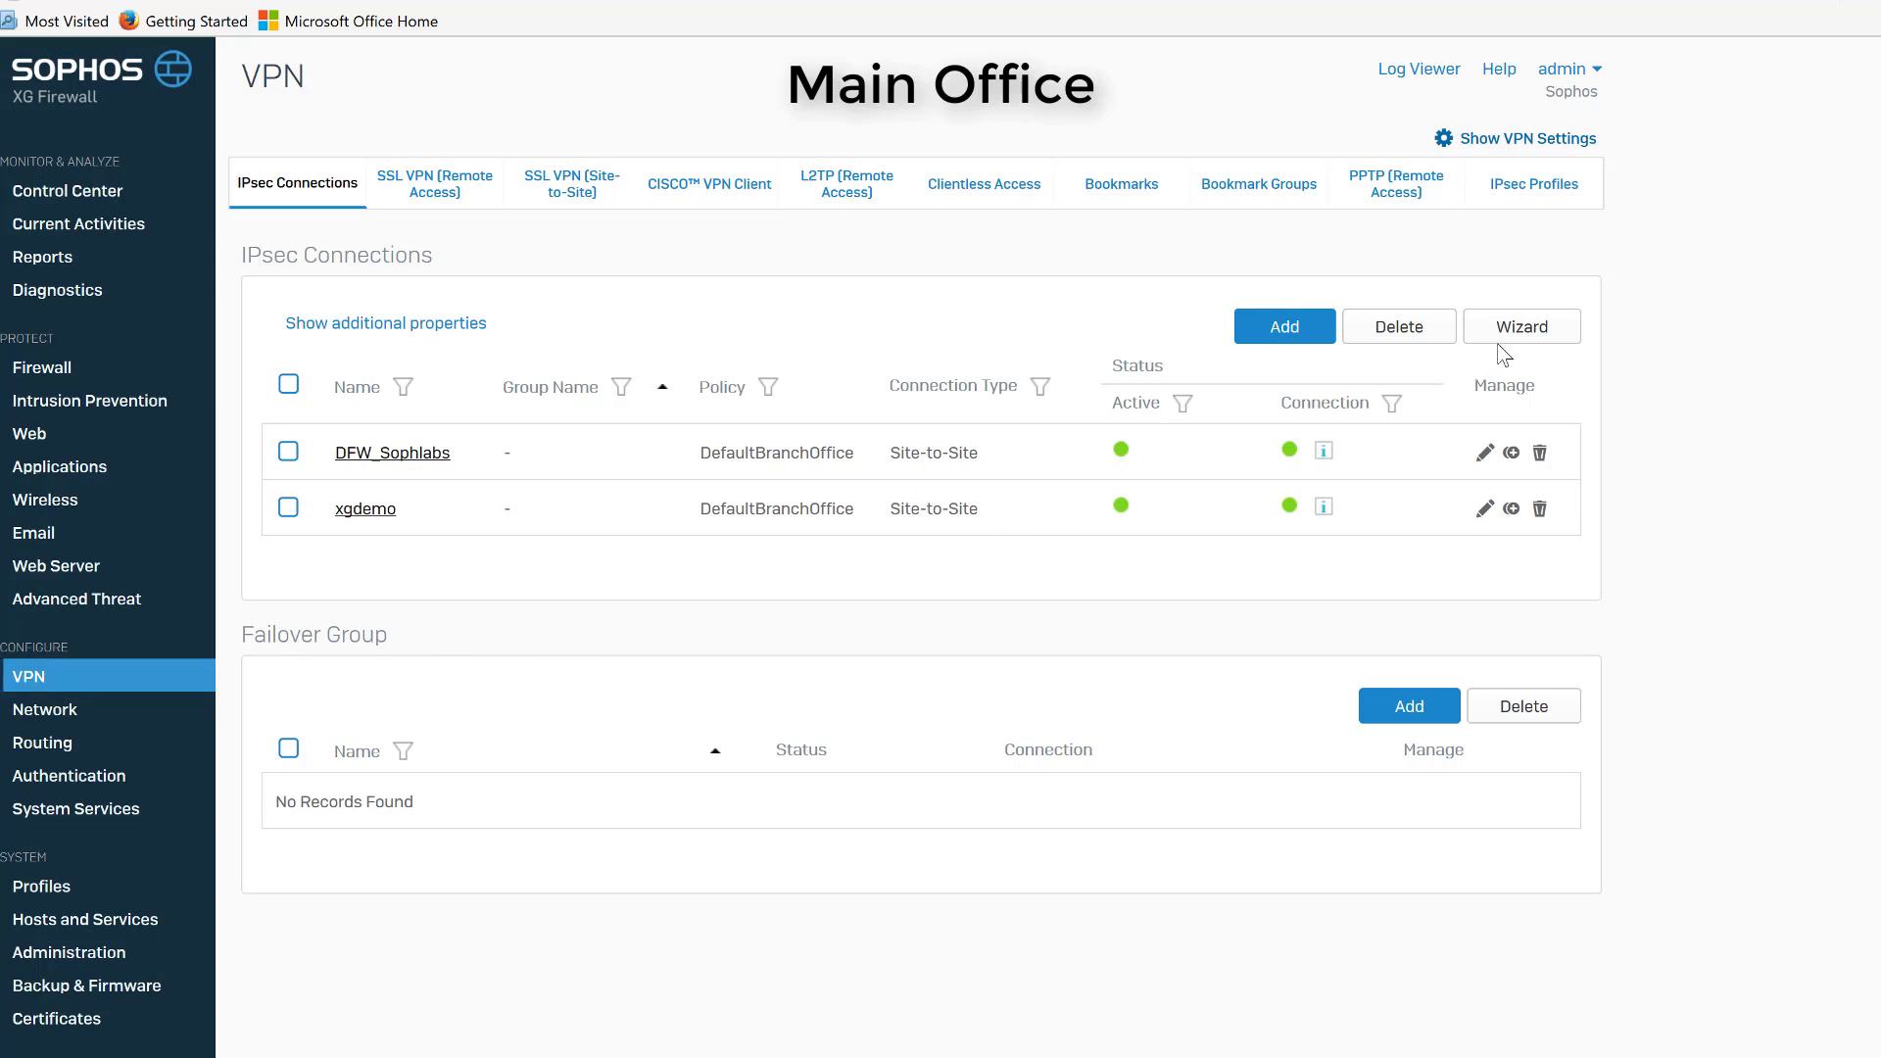
click(1522, 330)
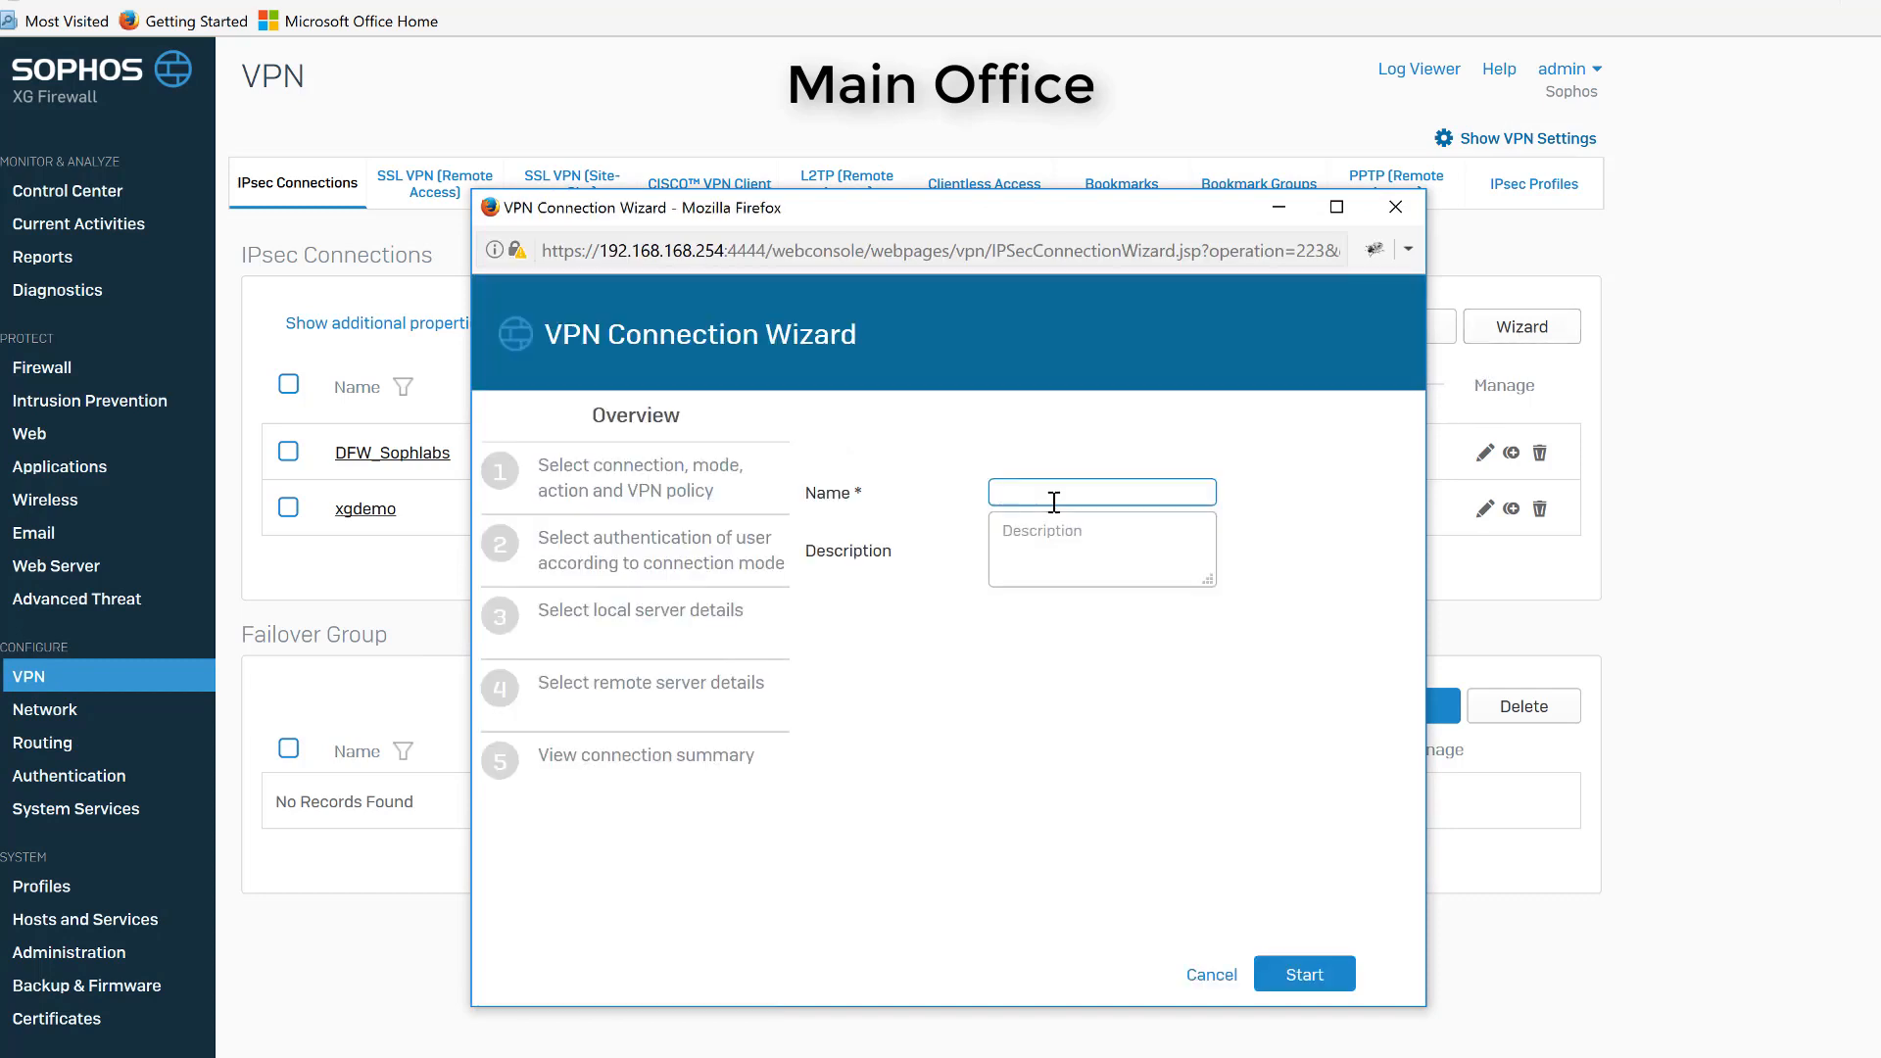
click(1054, 503)
text(Minneapolis)
Enter the description "VPN tunnel to MN" and start the wizard.
click(1046, 545)
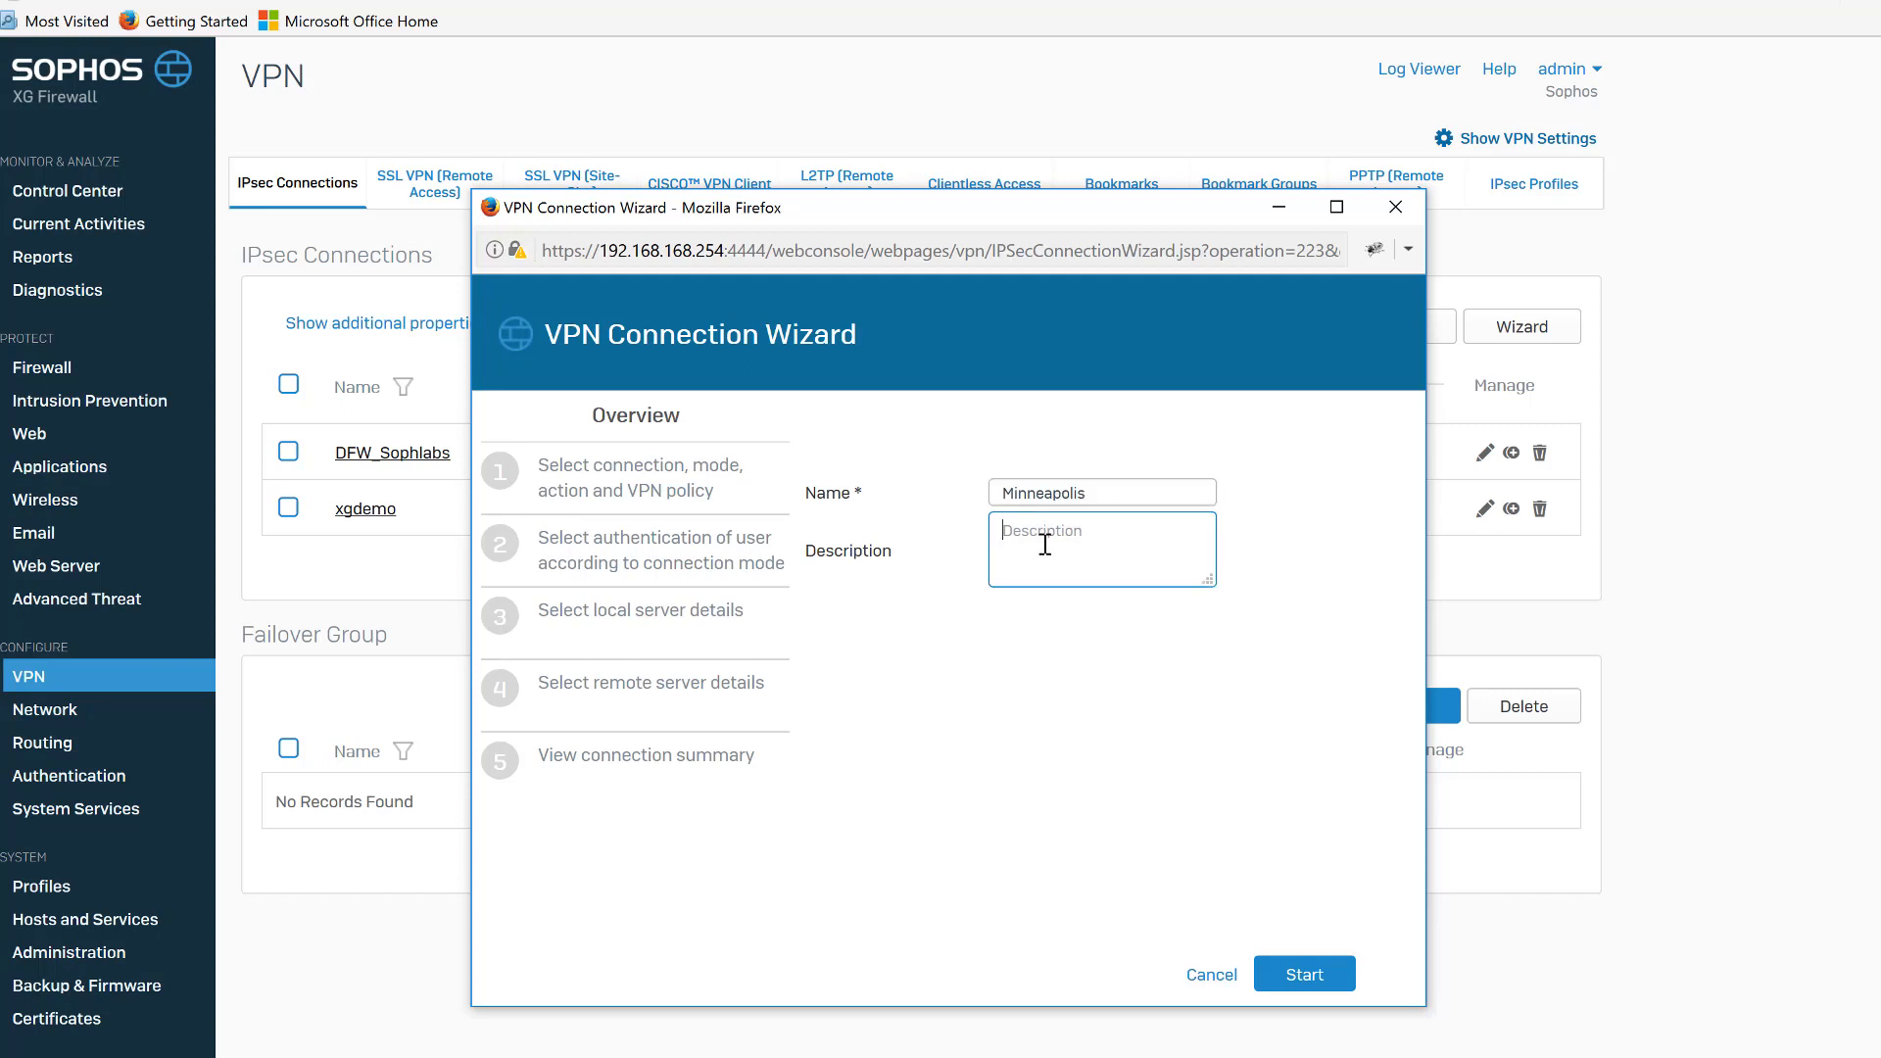
text(VPN tunnel to MN)
click(1299, 972)
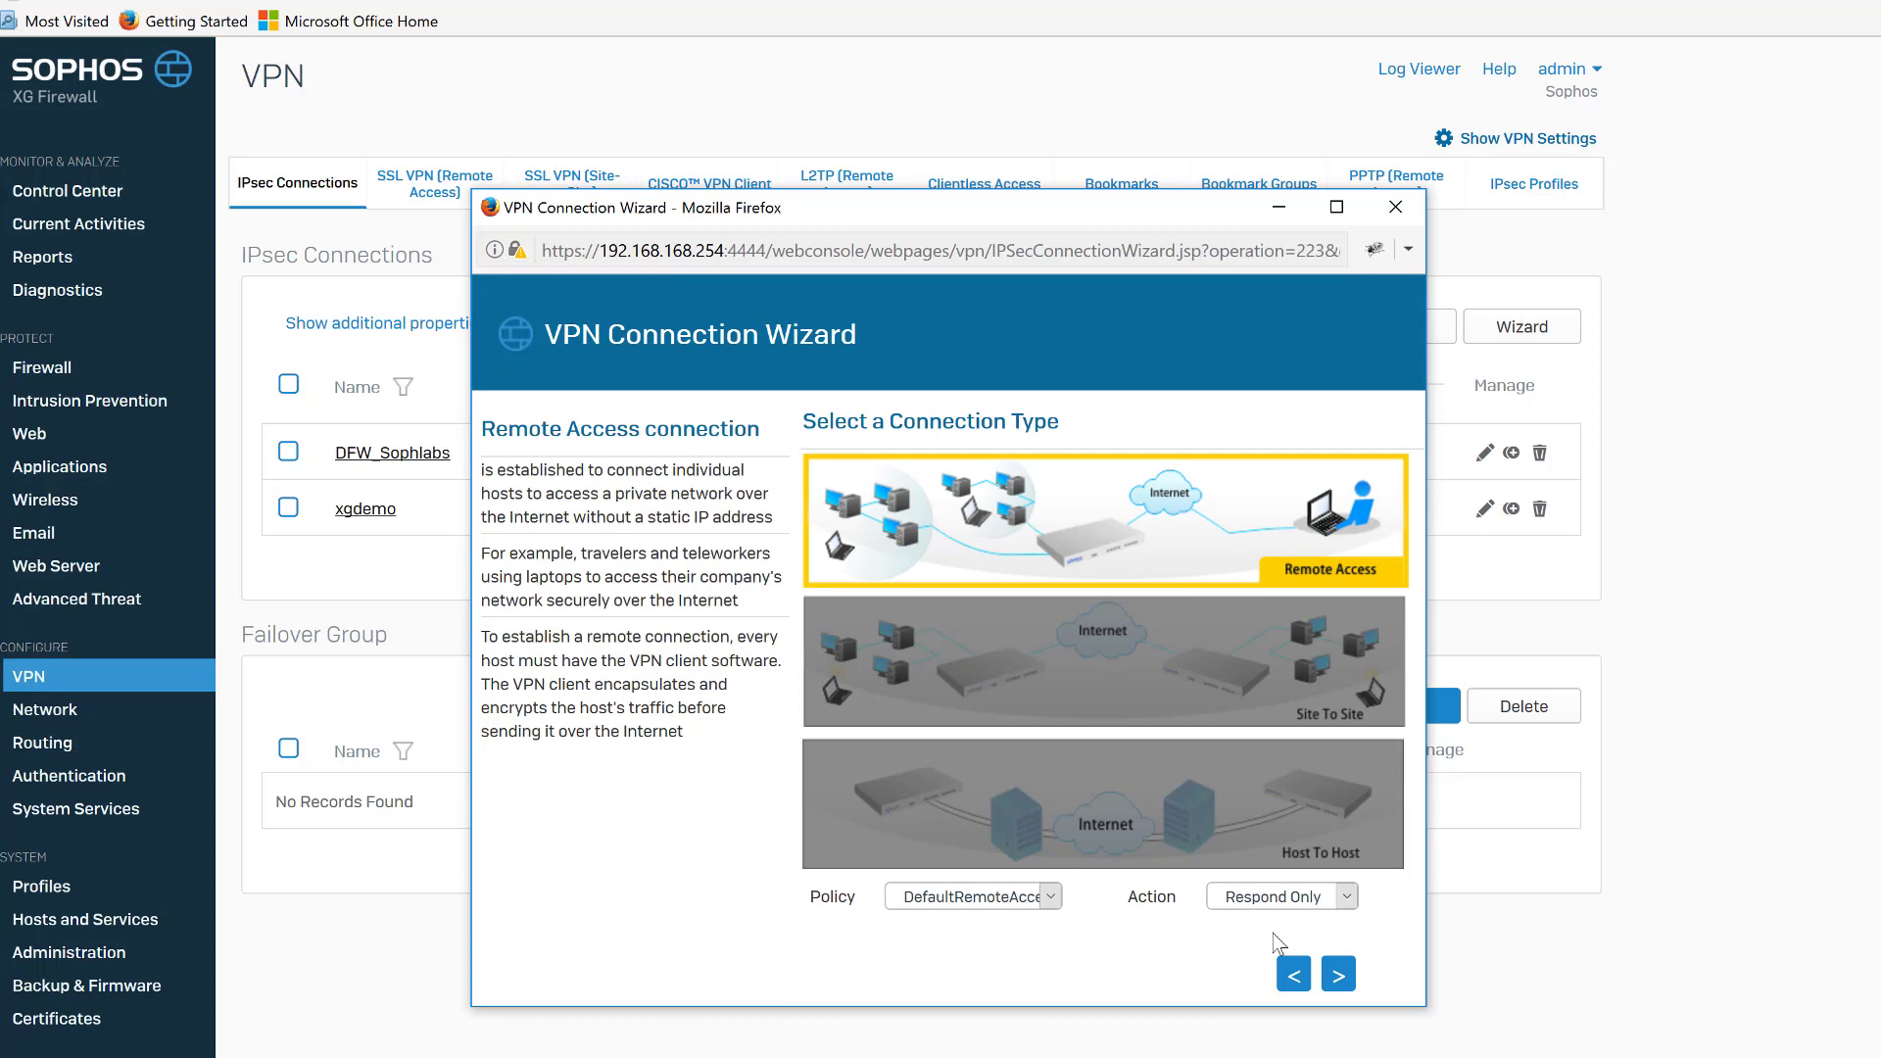
Choose a Site To Site connection as Head Office with policy DefaultHeadOffice and action Respond Only, and continue.
click(1224, 689)
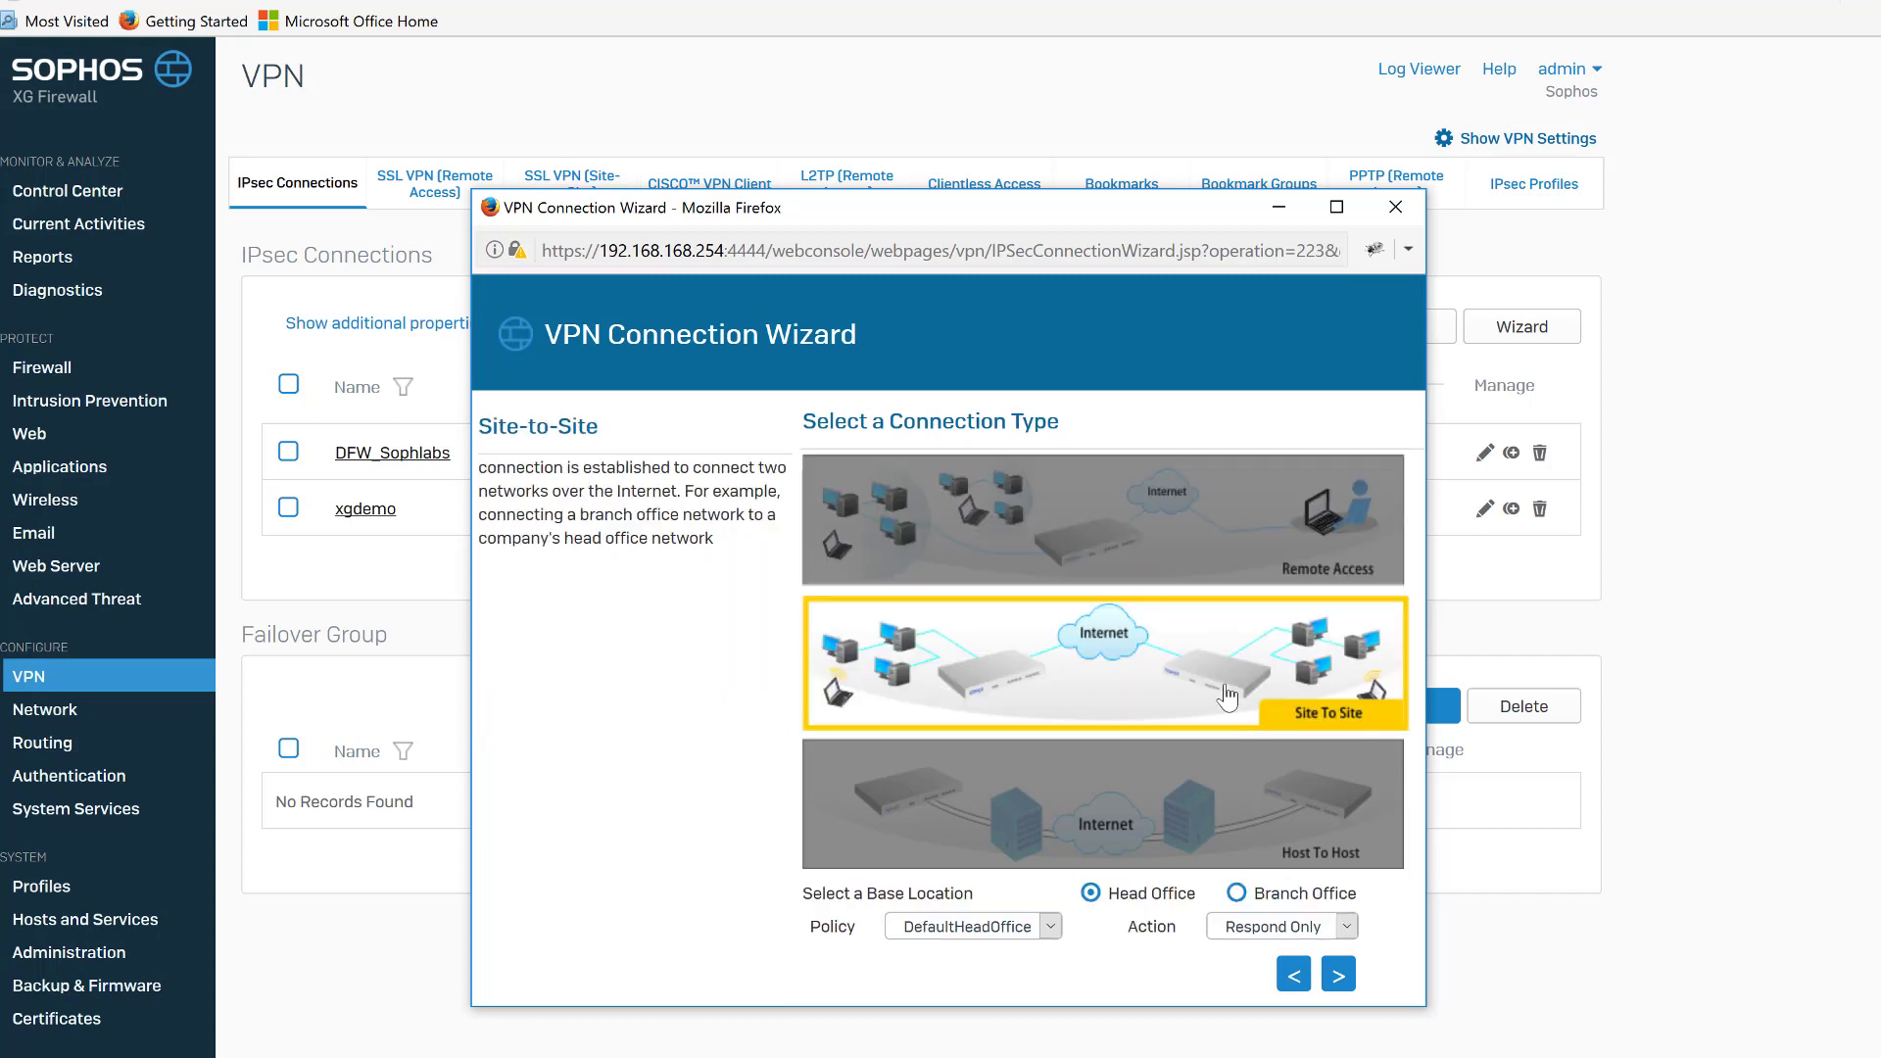
click(1046, 931)
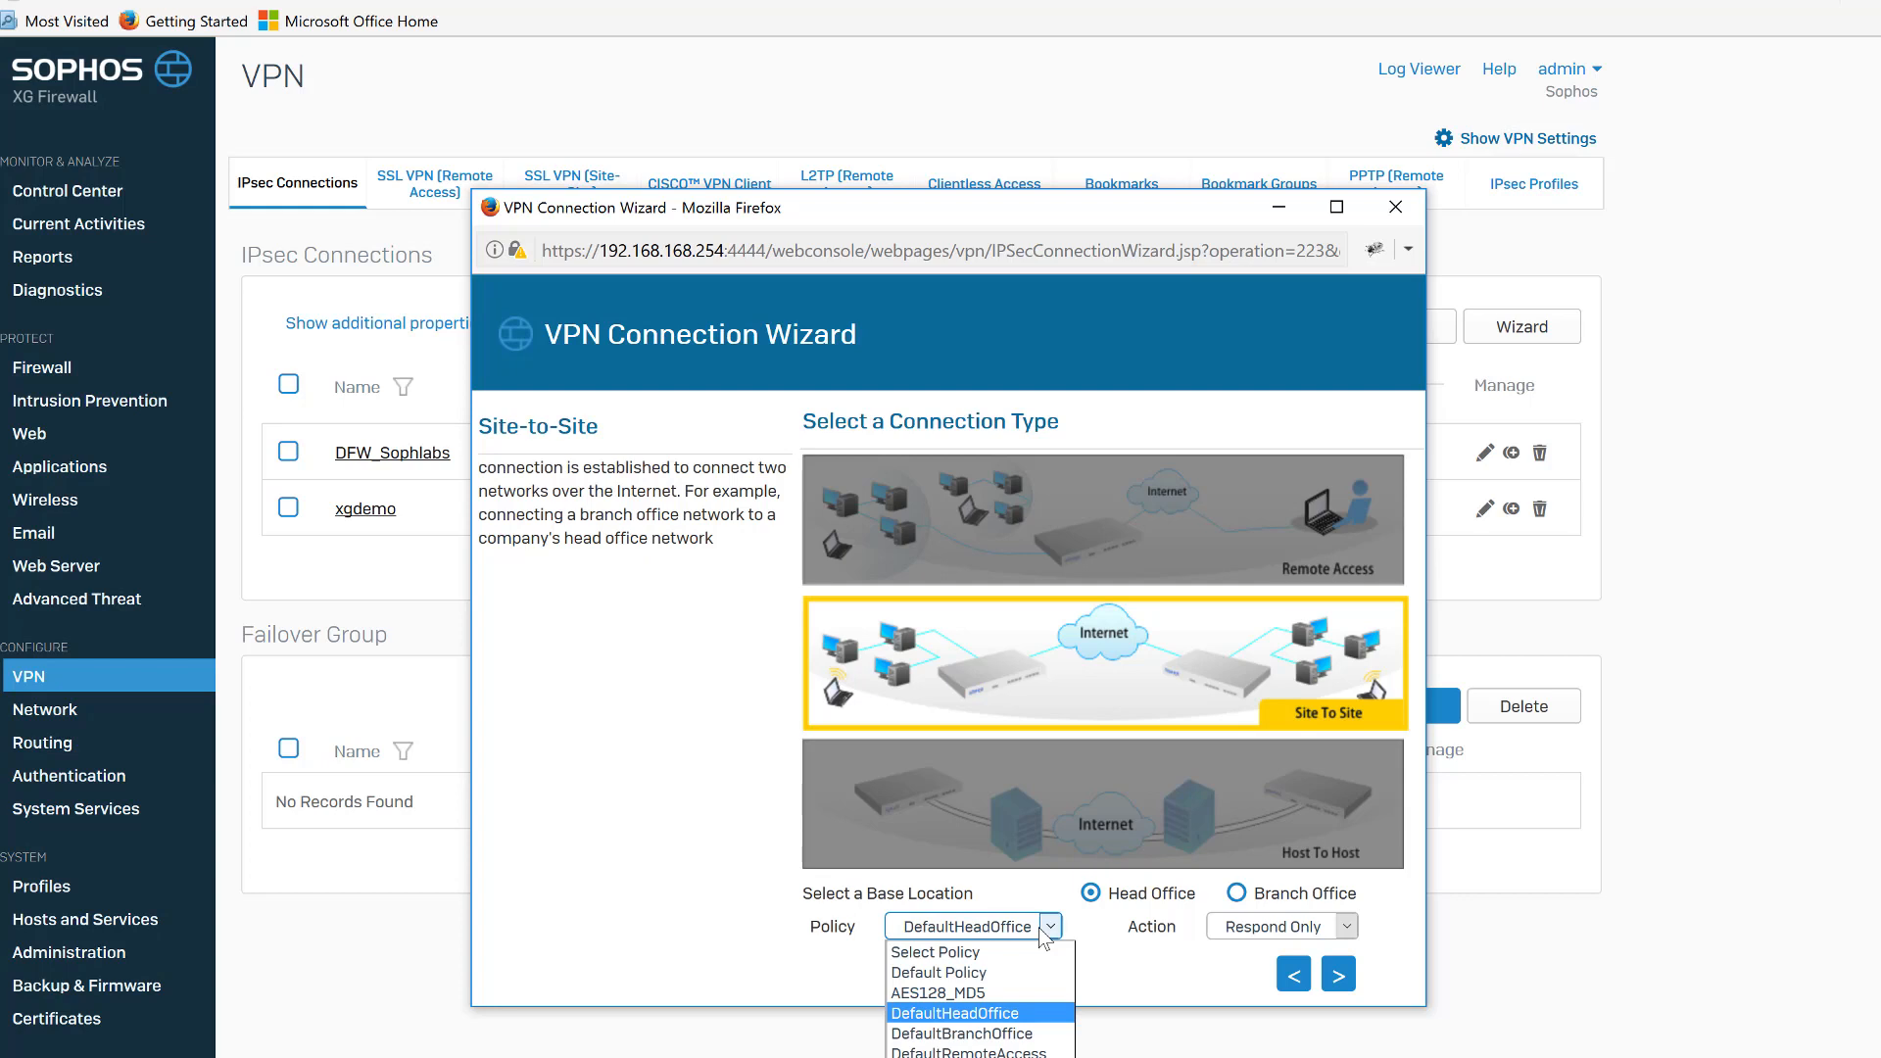
click(1023, 1020)
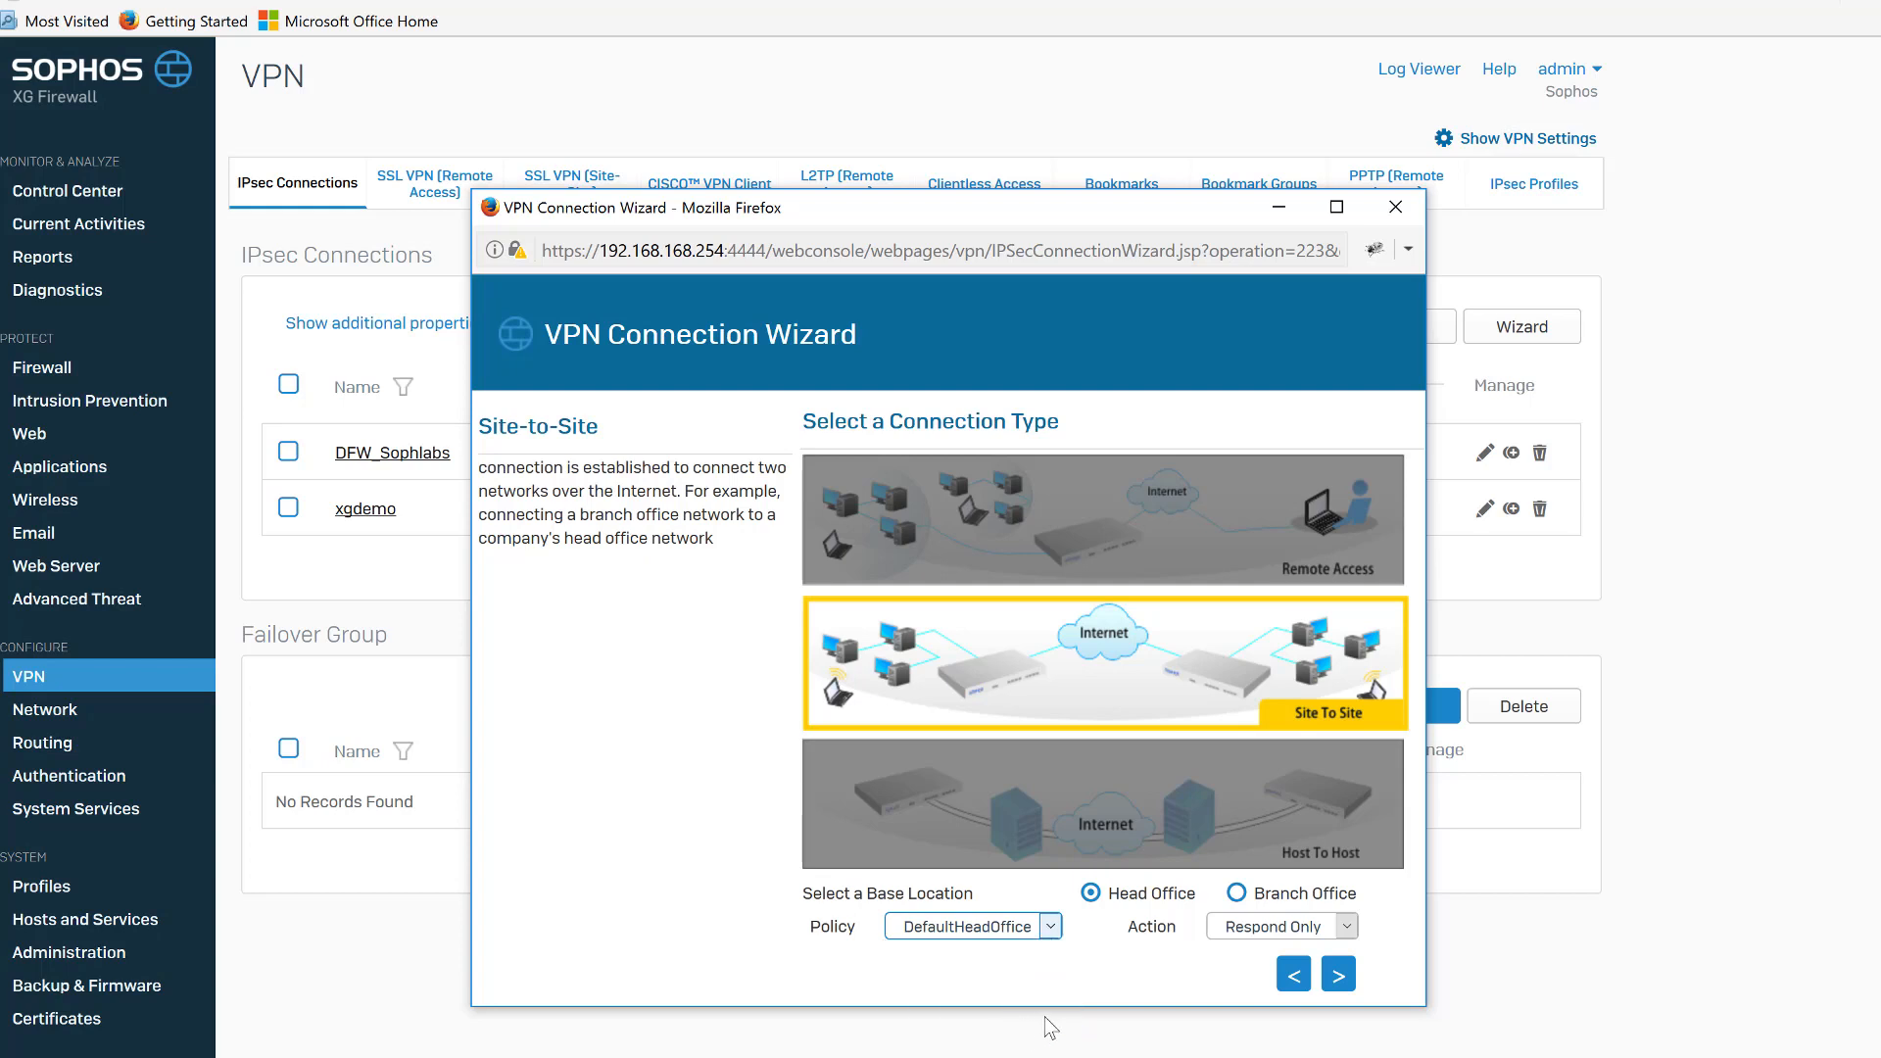
click(1279, 930)
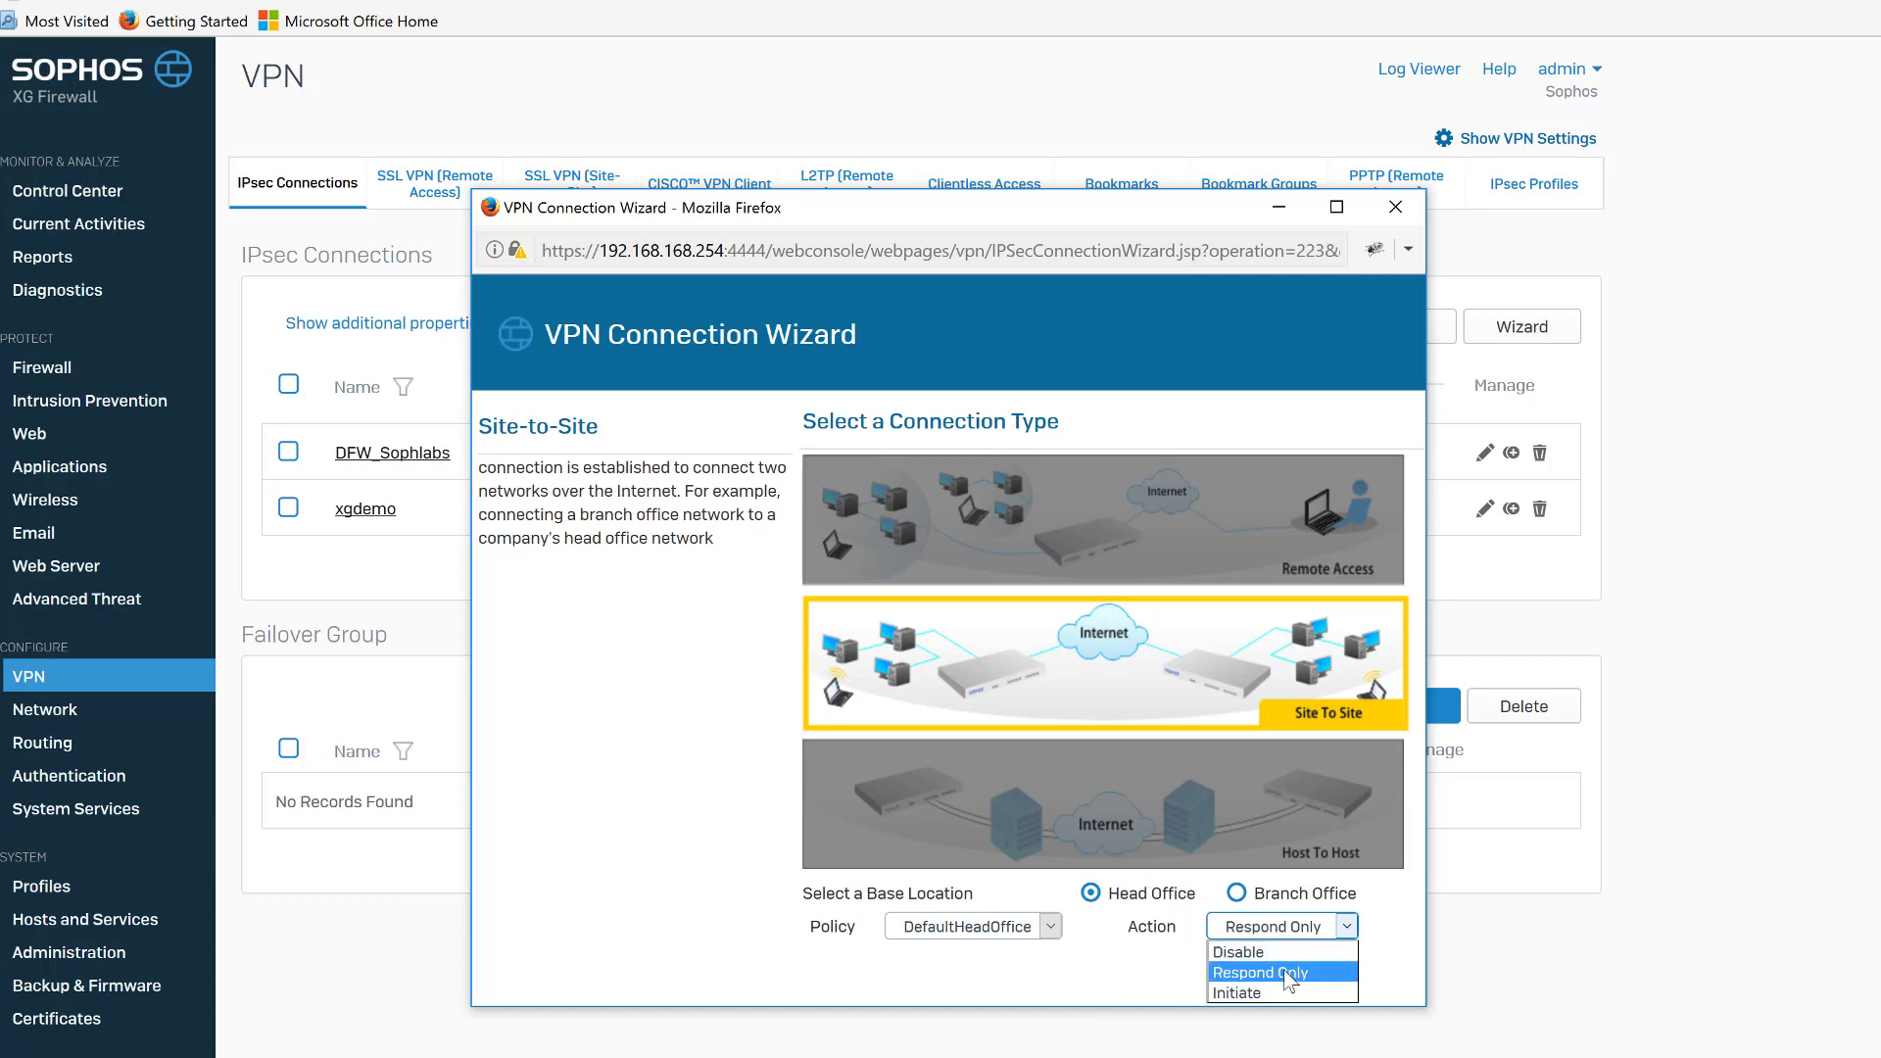
click(1290, 973)
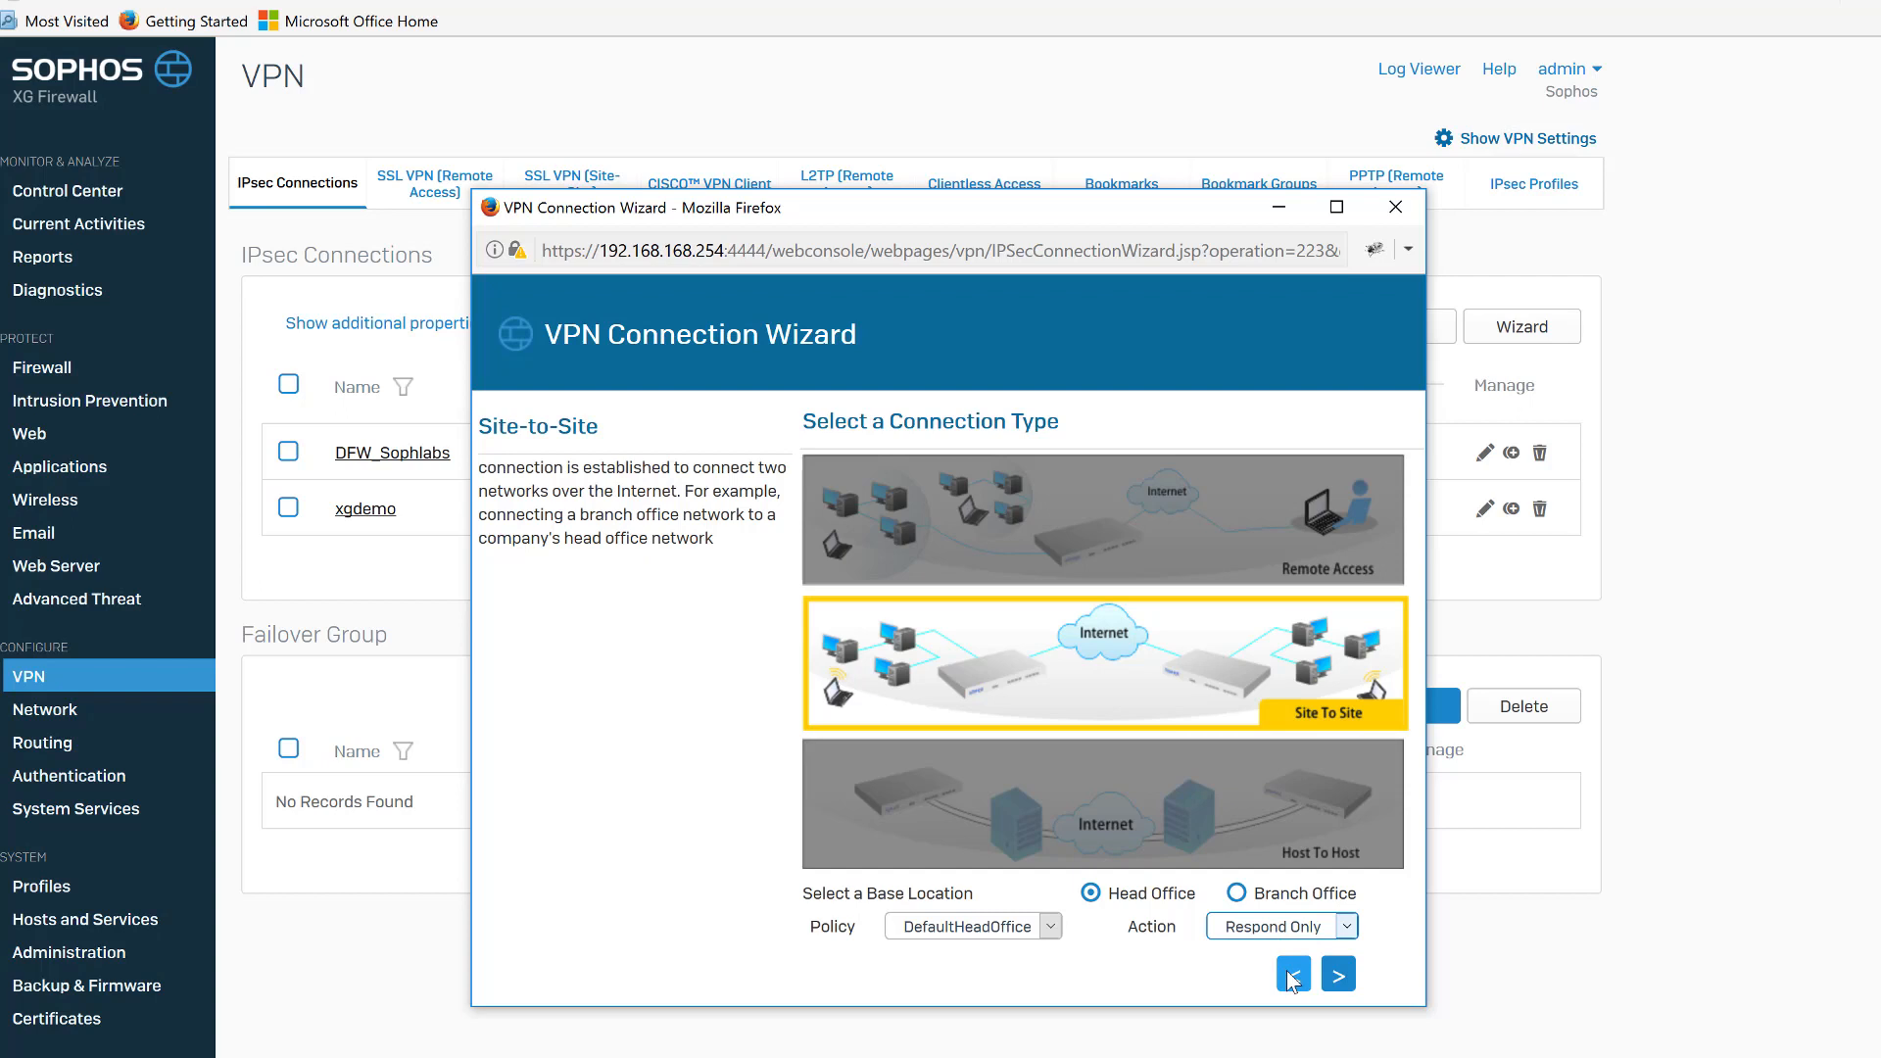
click(1338, 975)
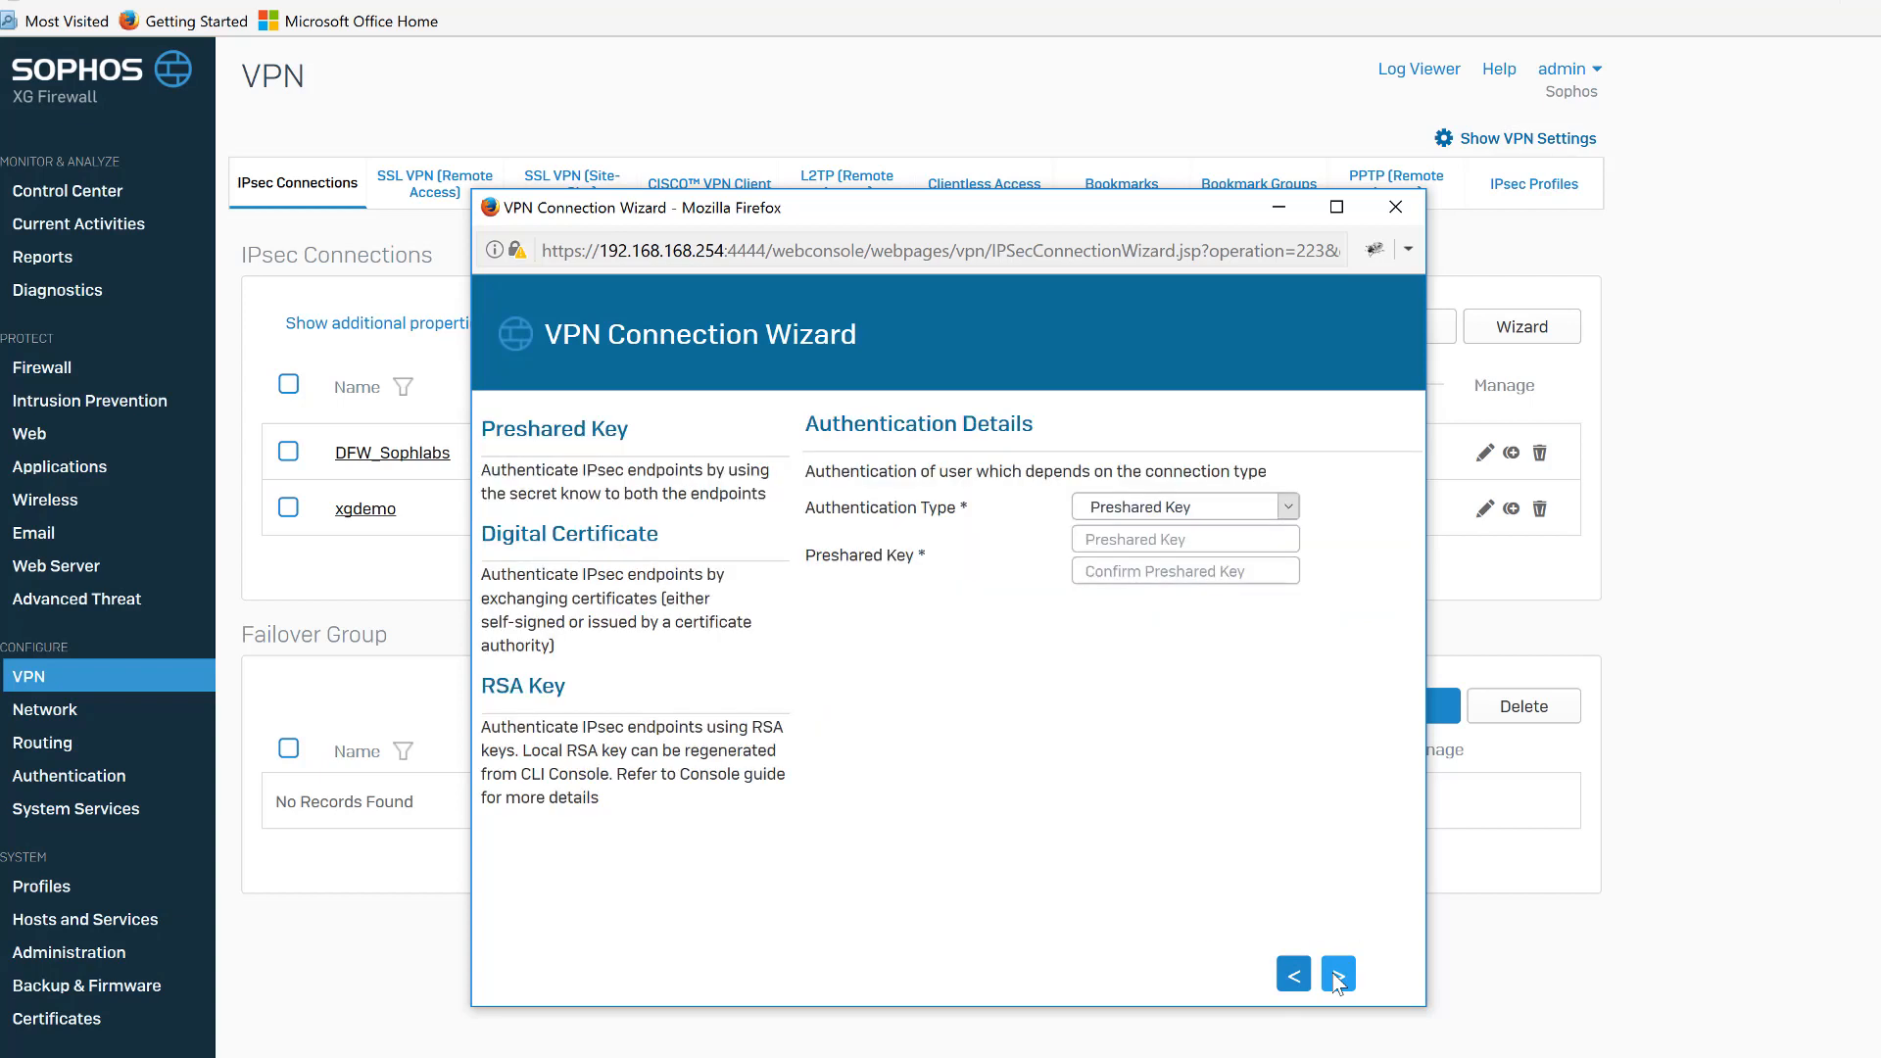
Keep Preshared Key authentication, enter and confirm the preshared key, and continue.
click(1292, 508)
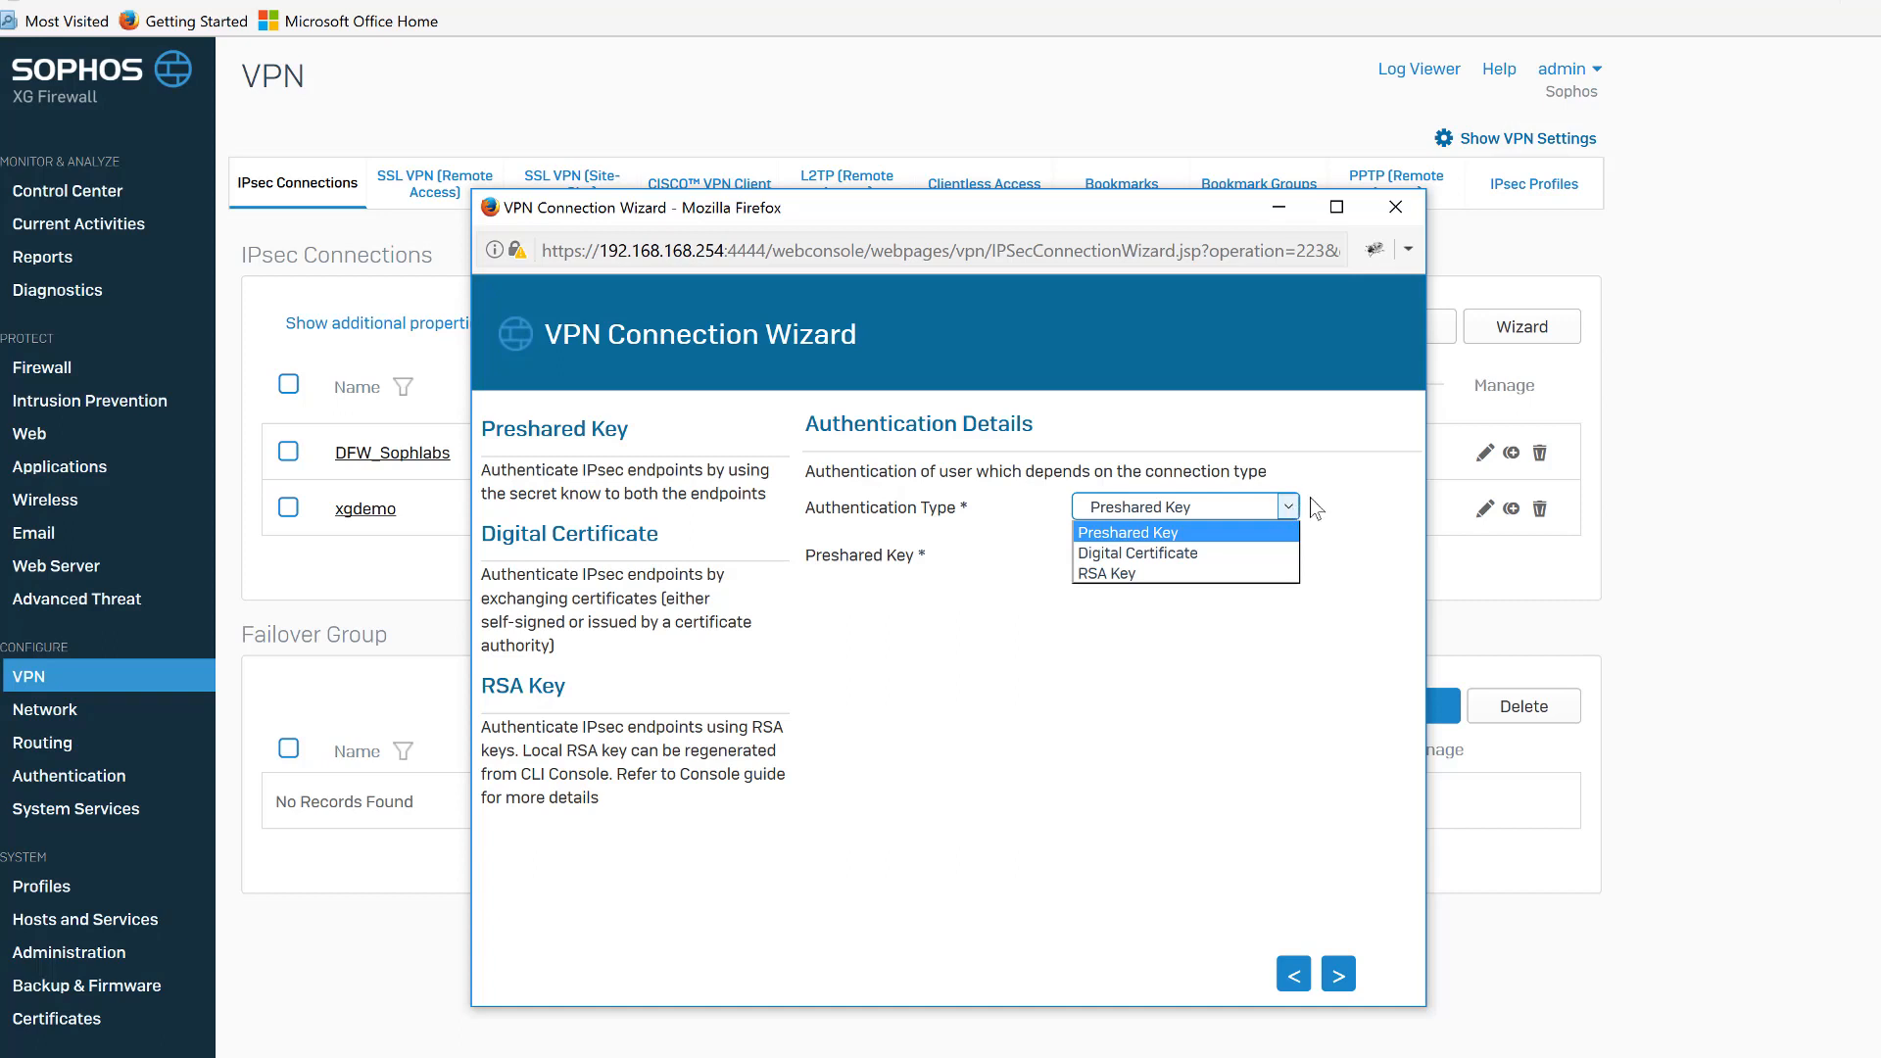
click(1325, 500)
click(1255, 535)
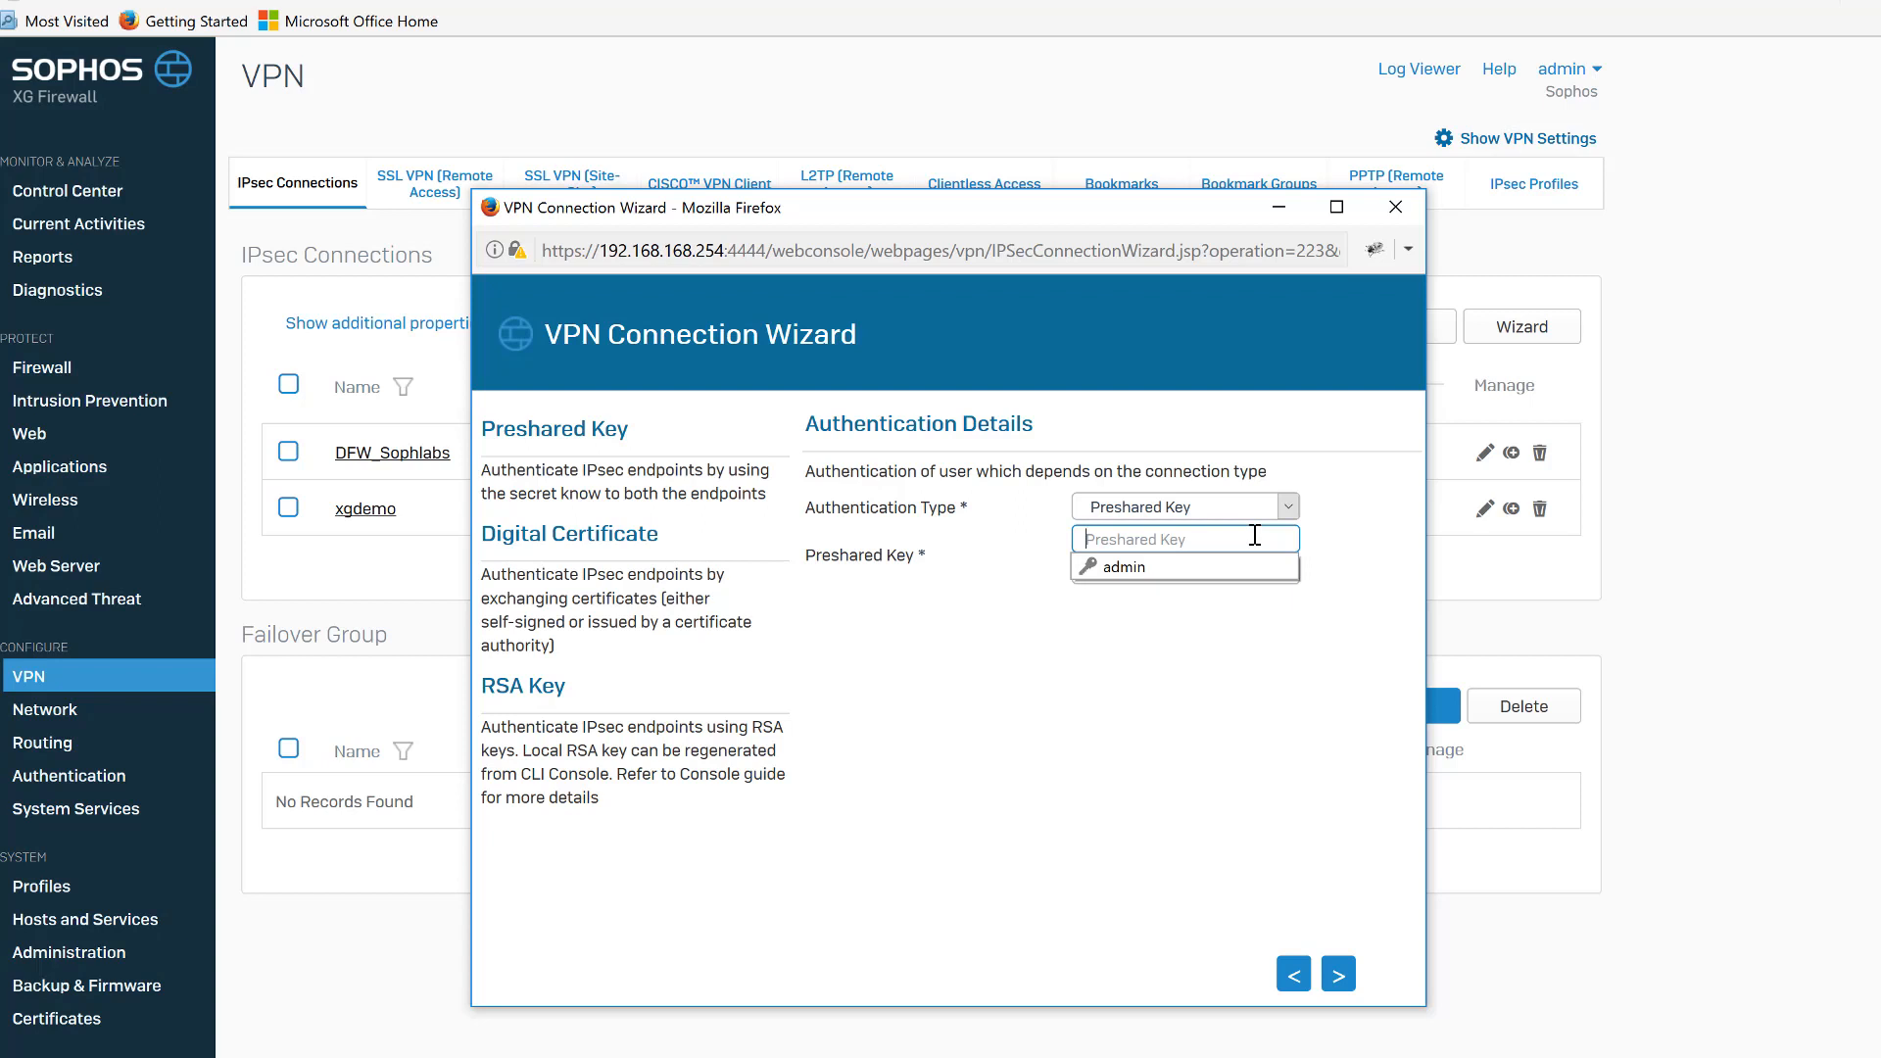
text(•••••••••)
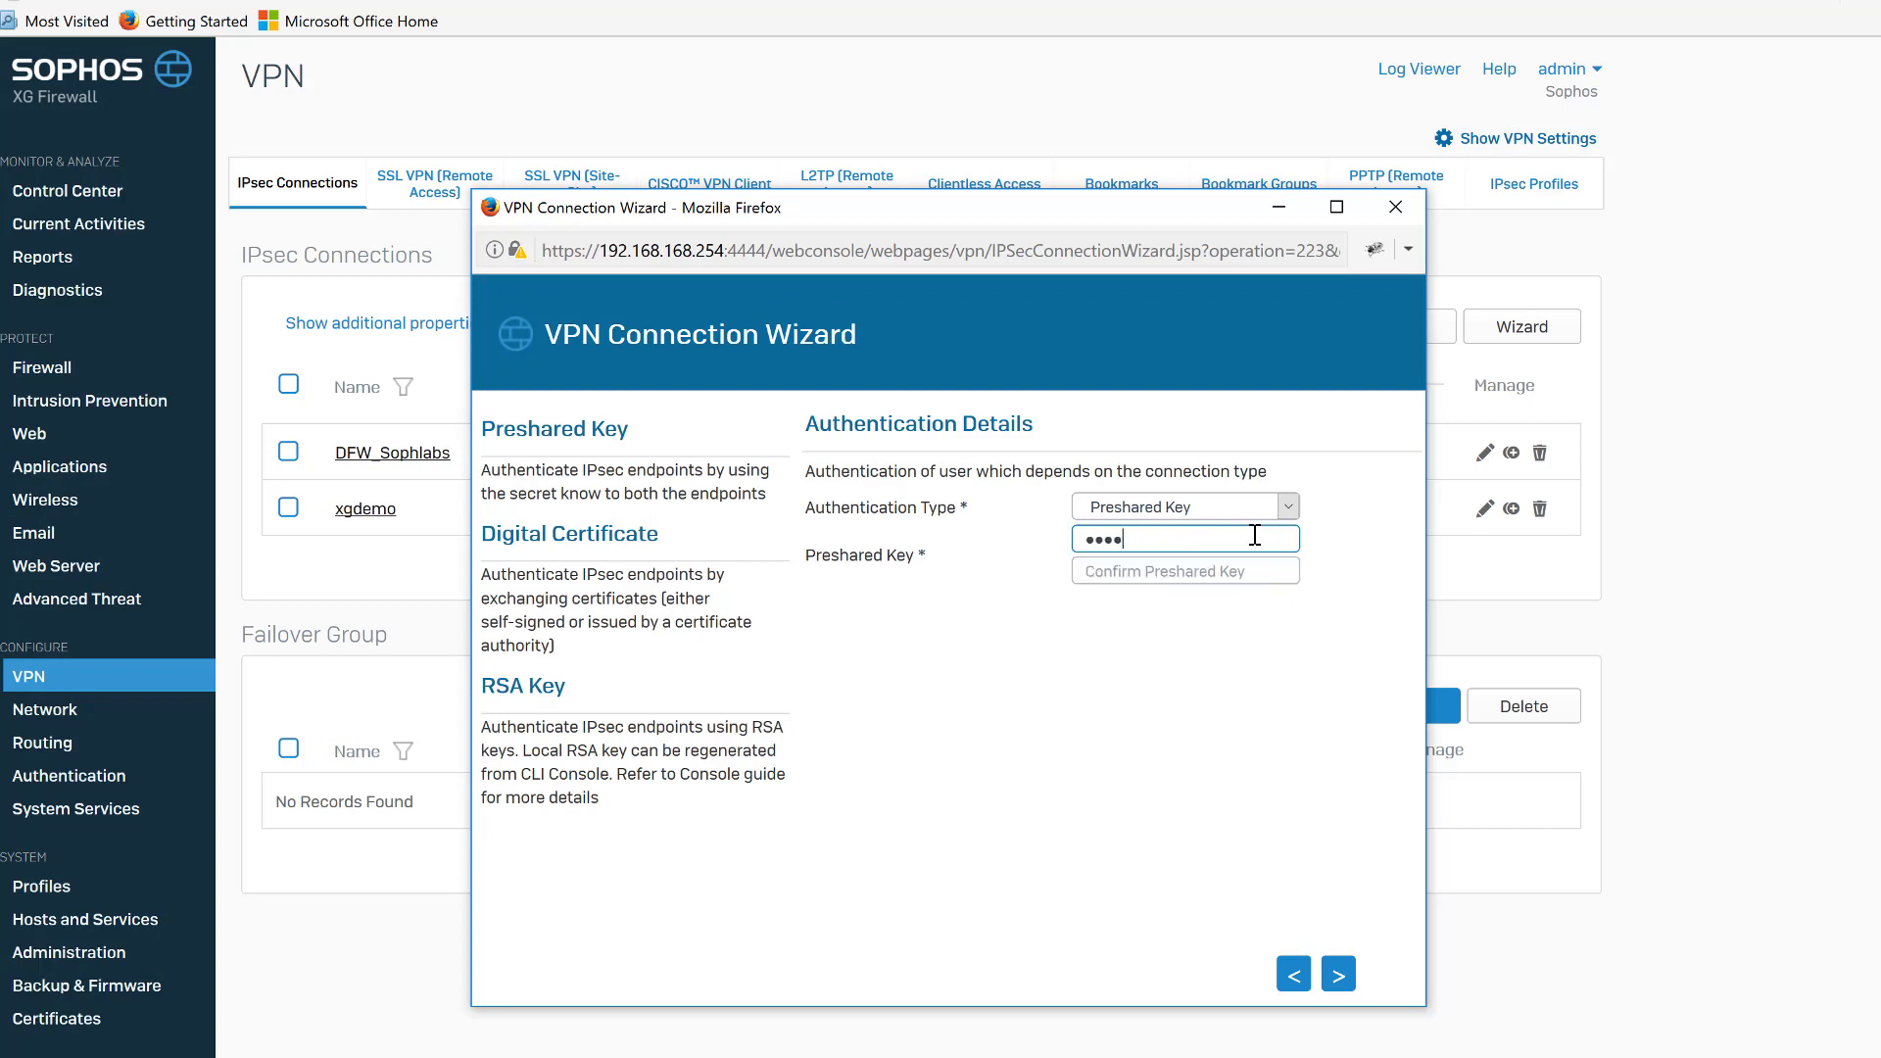
key(Tab)
text(••••••)
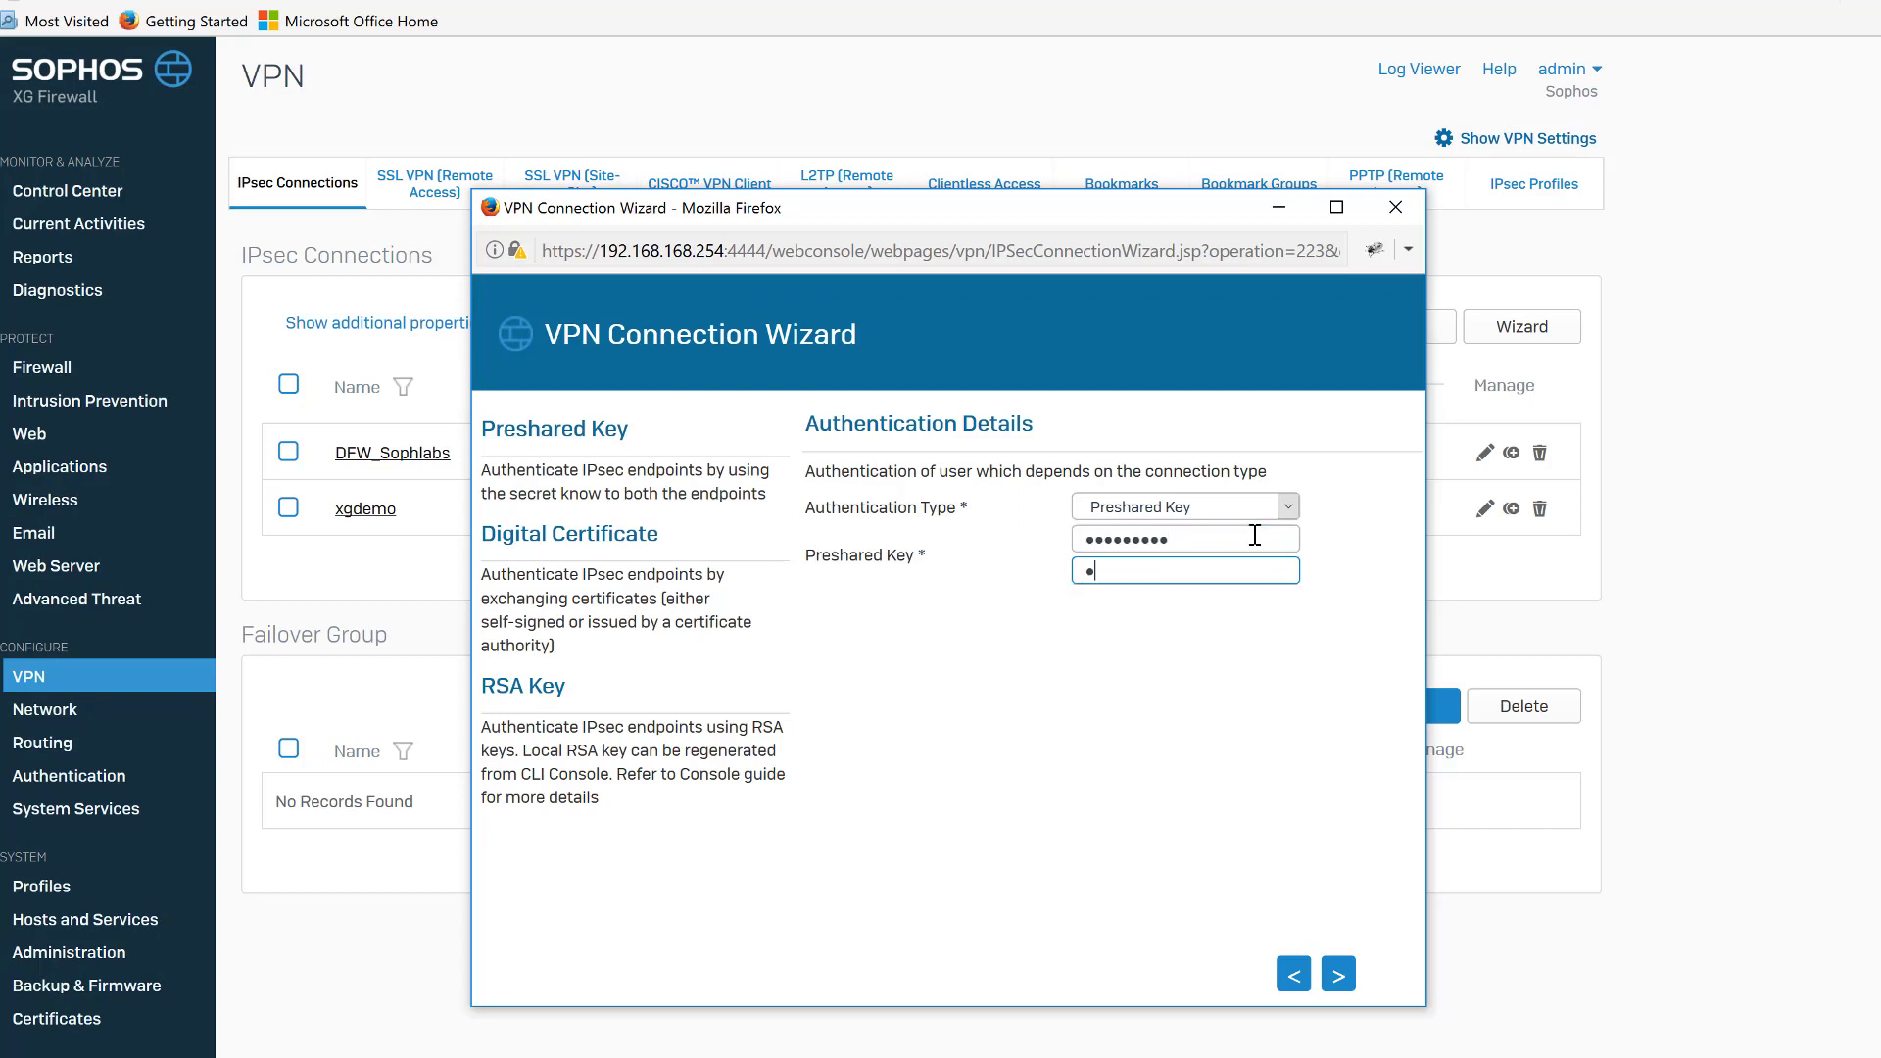
text(•••)
click(1338, 973)
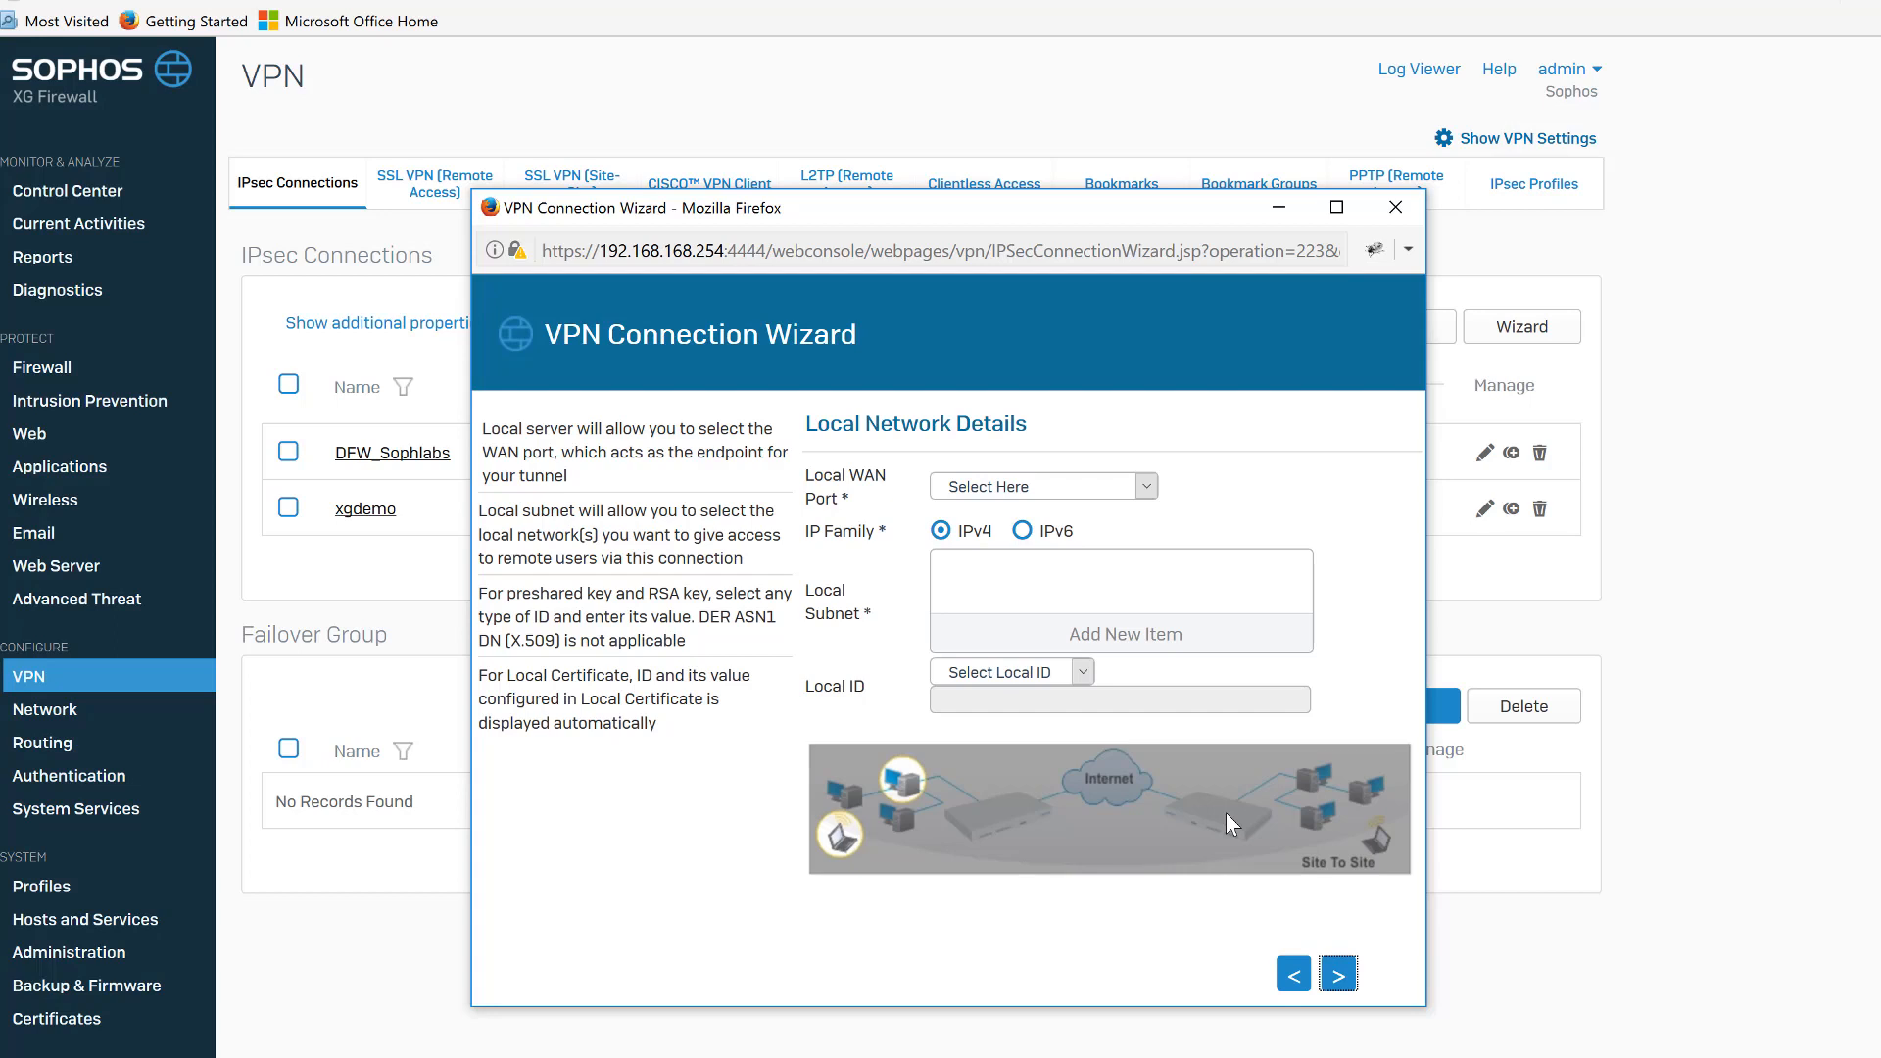
Set the local WAN port to eth1 - 71.201.190.0 and add the 192.168.168.0 network as local subnet.
click(1146, 487)
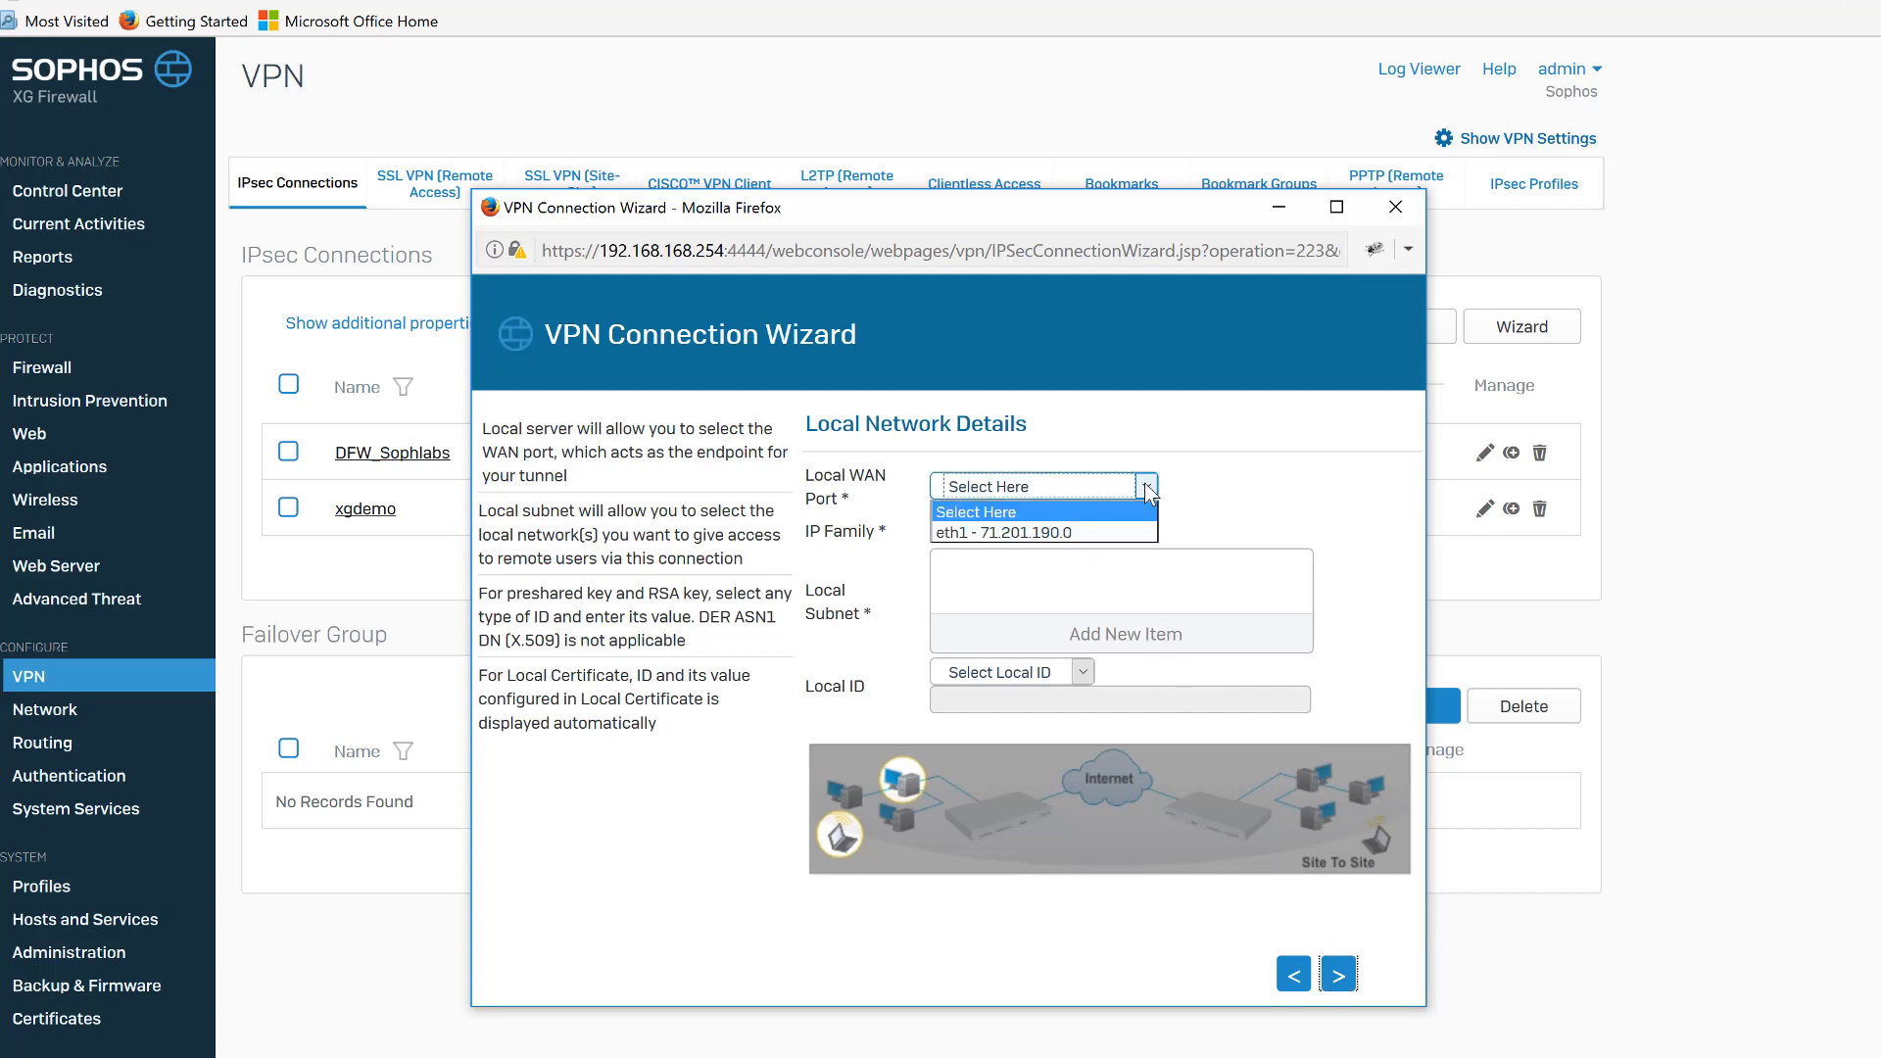
click(1115, 531)
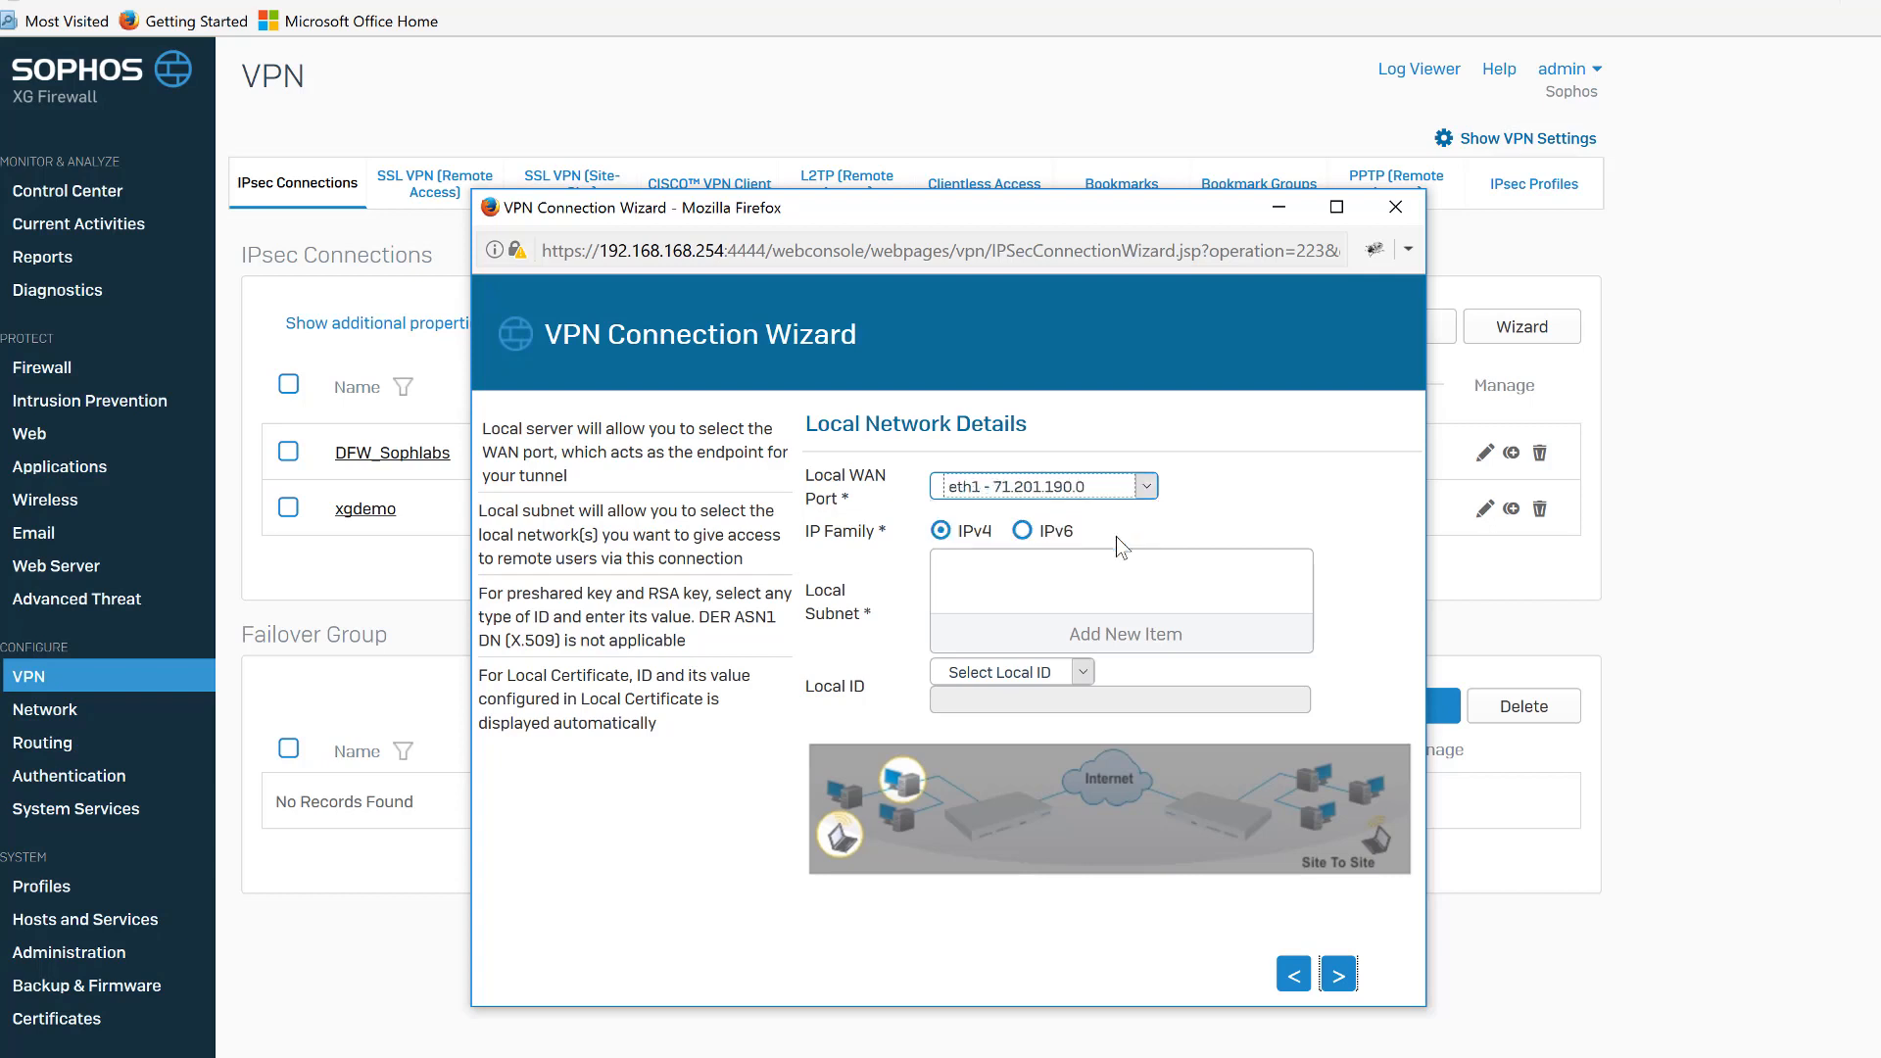
click(1098, 654)
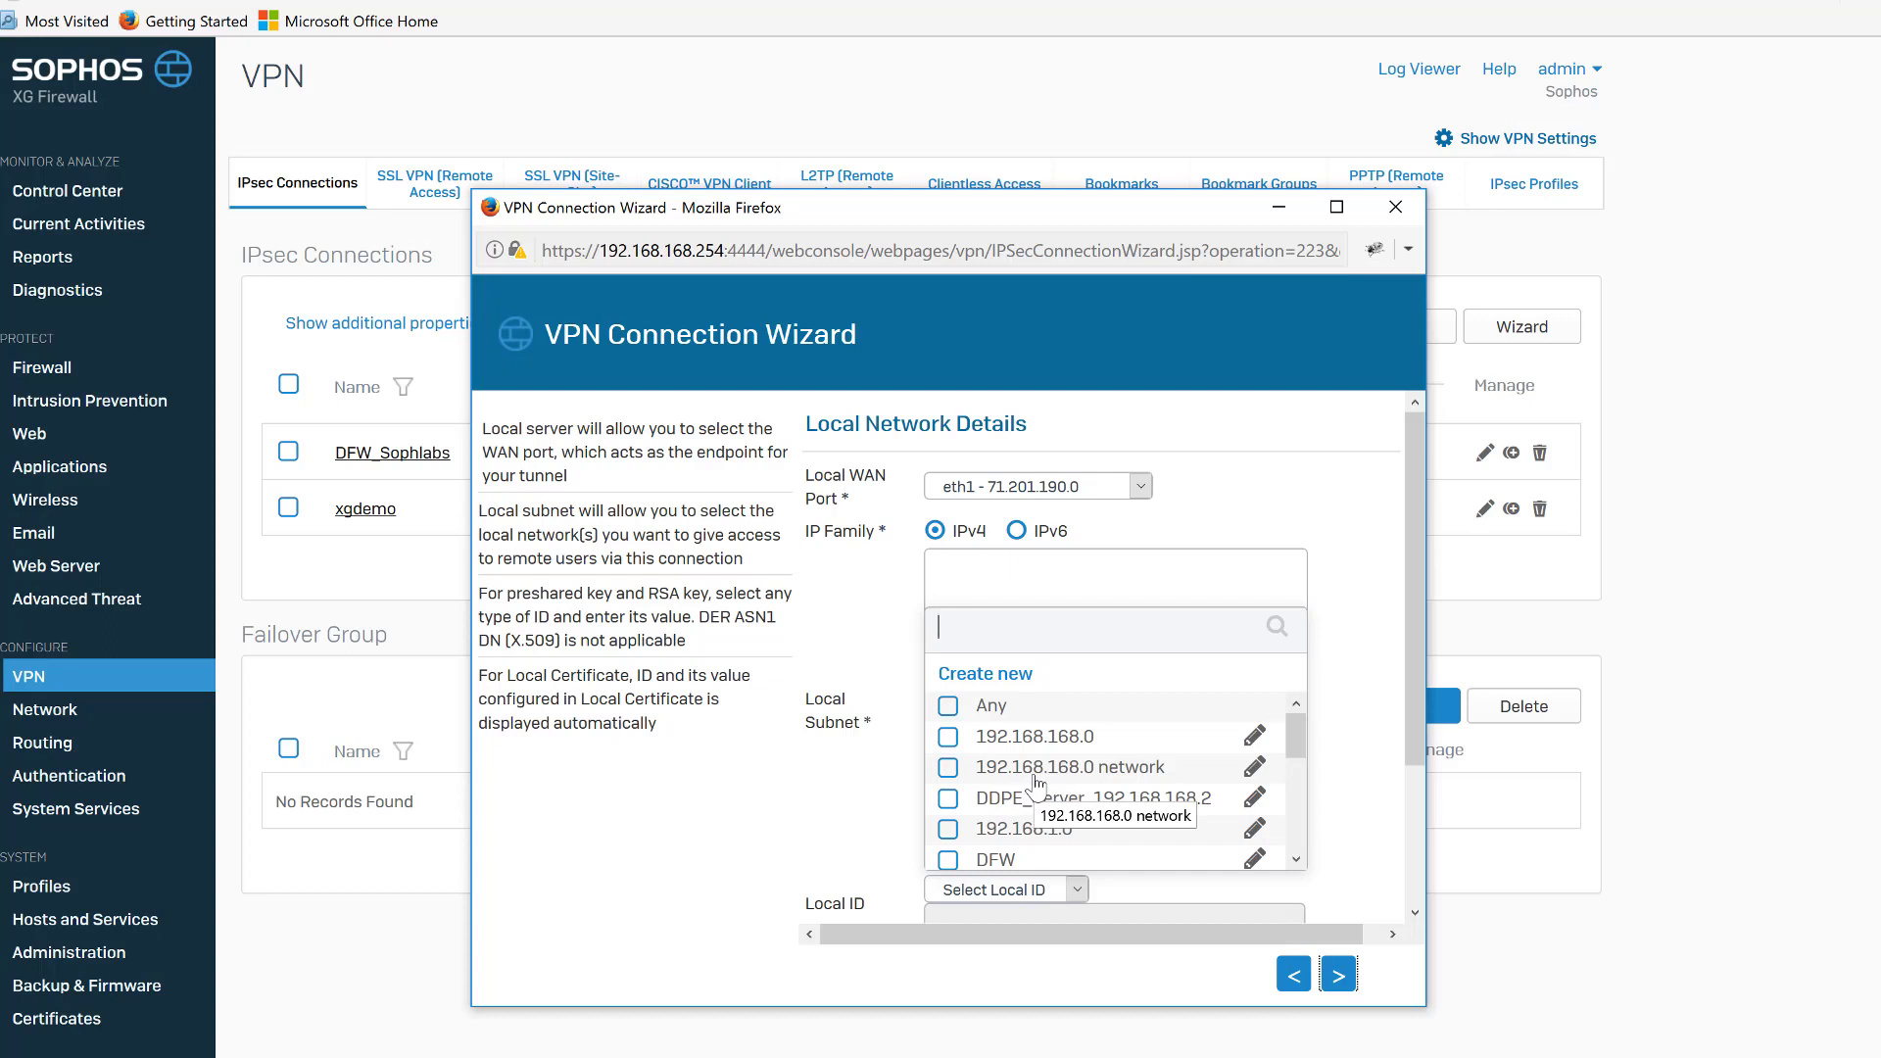
click(951, 771)
Set the local ID type to Email, enter the local administrator's e-mail address, and continue.
click(1083, 890)
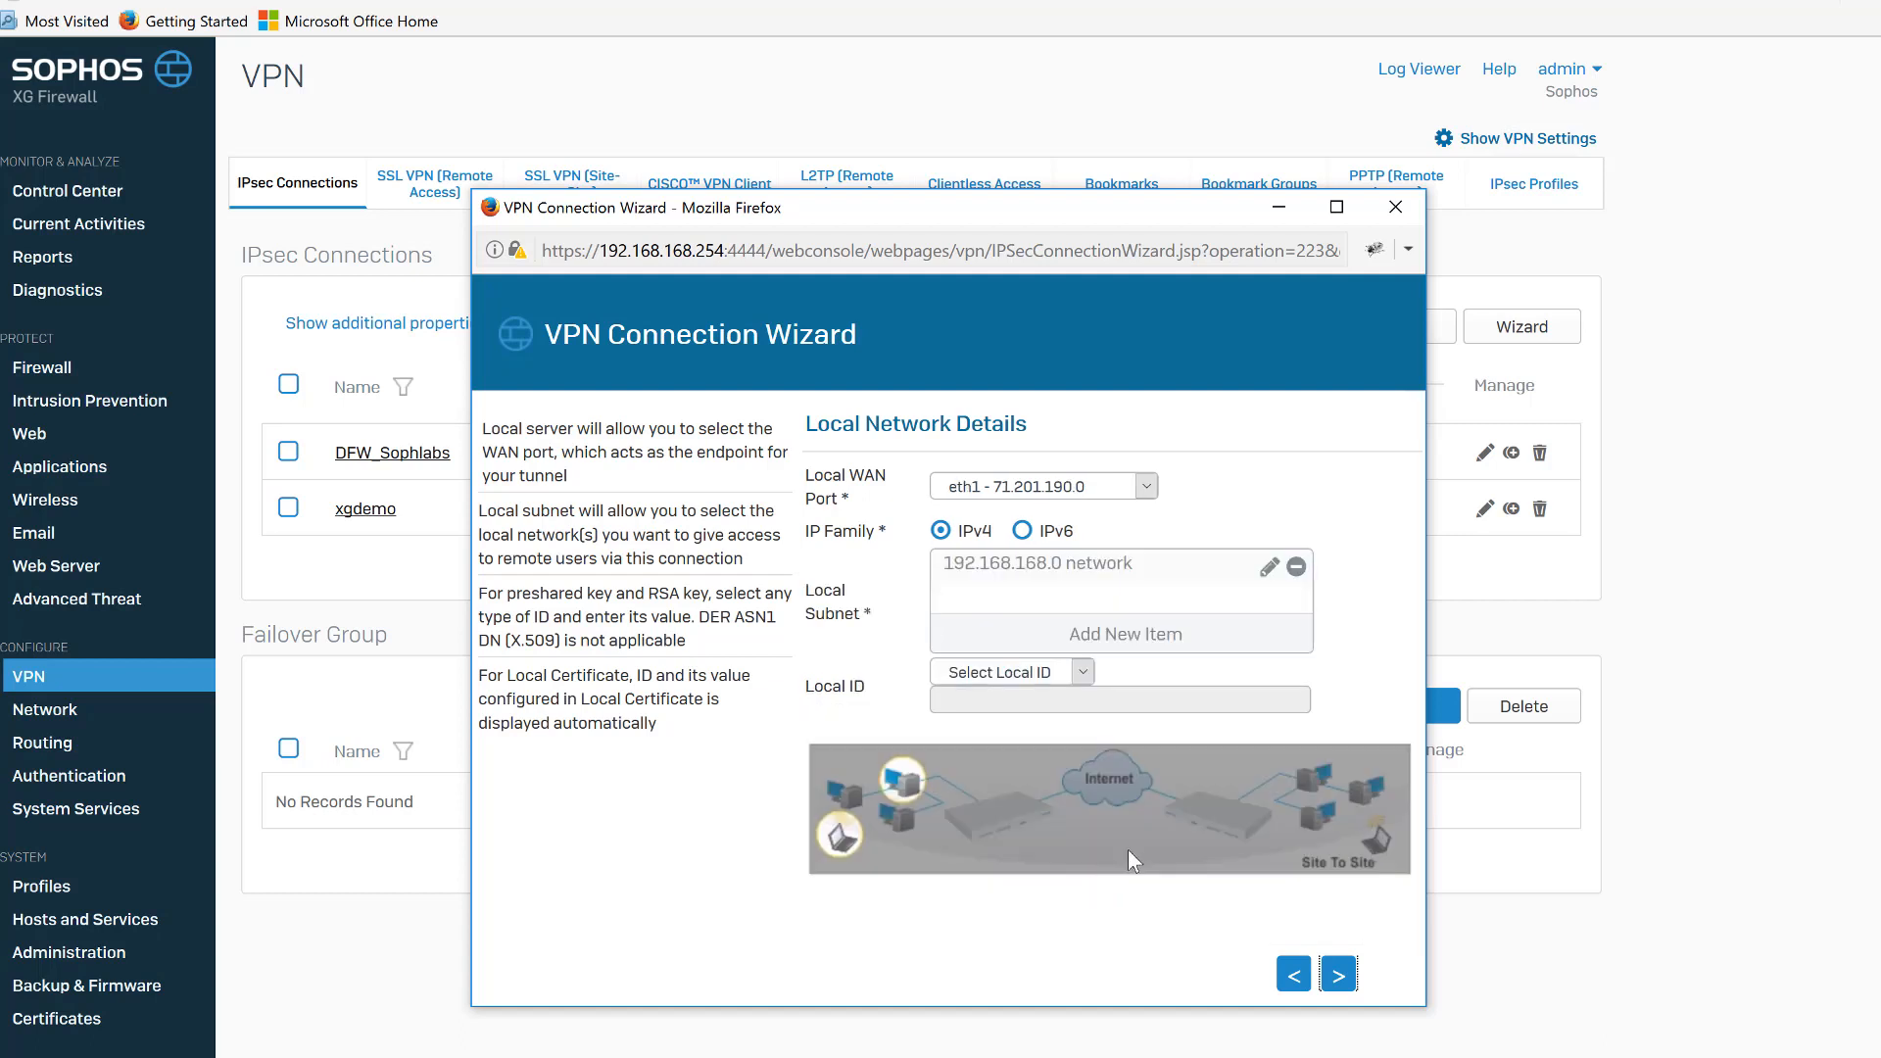
click(1085, 672)
click(980, 759)
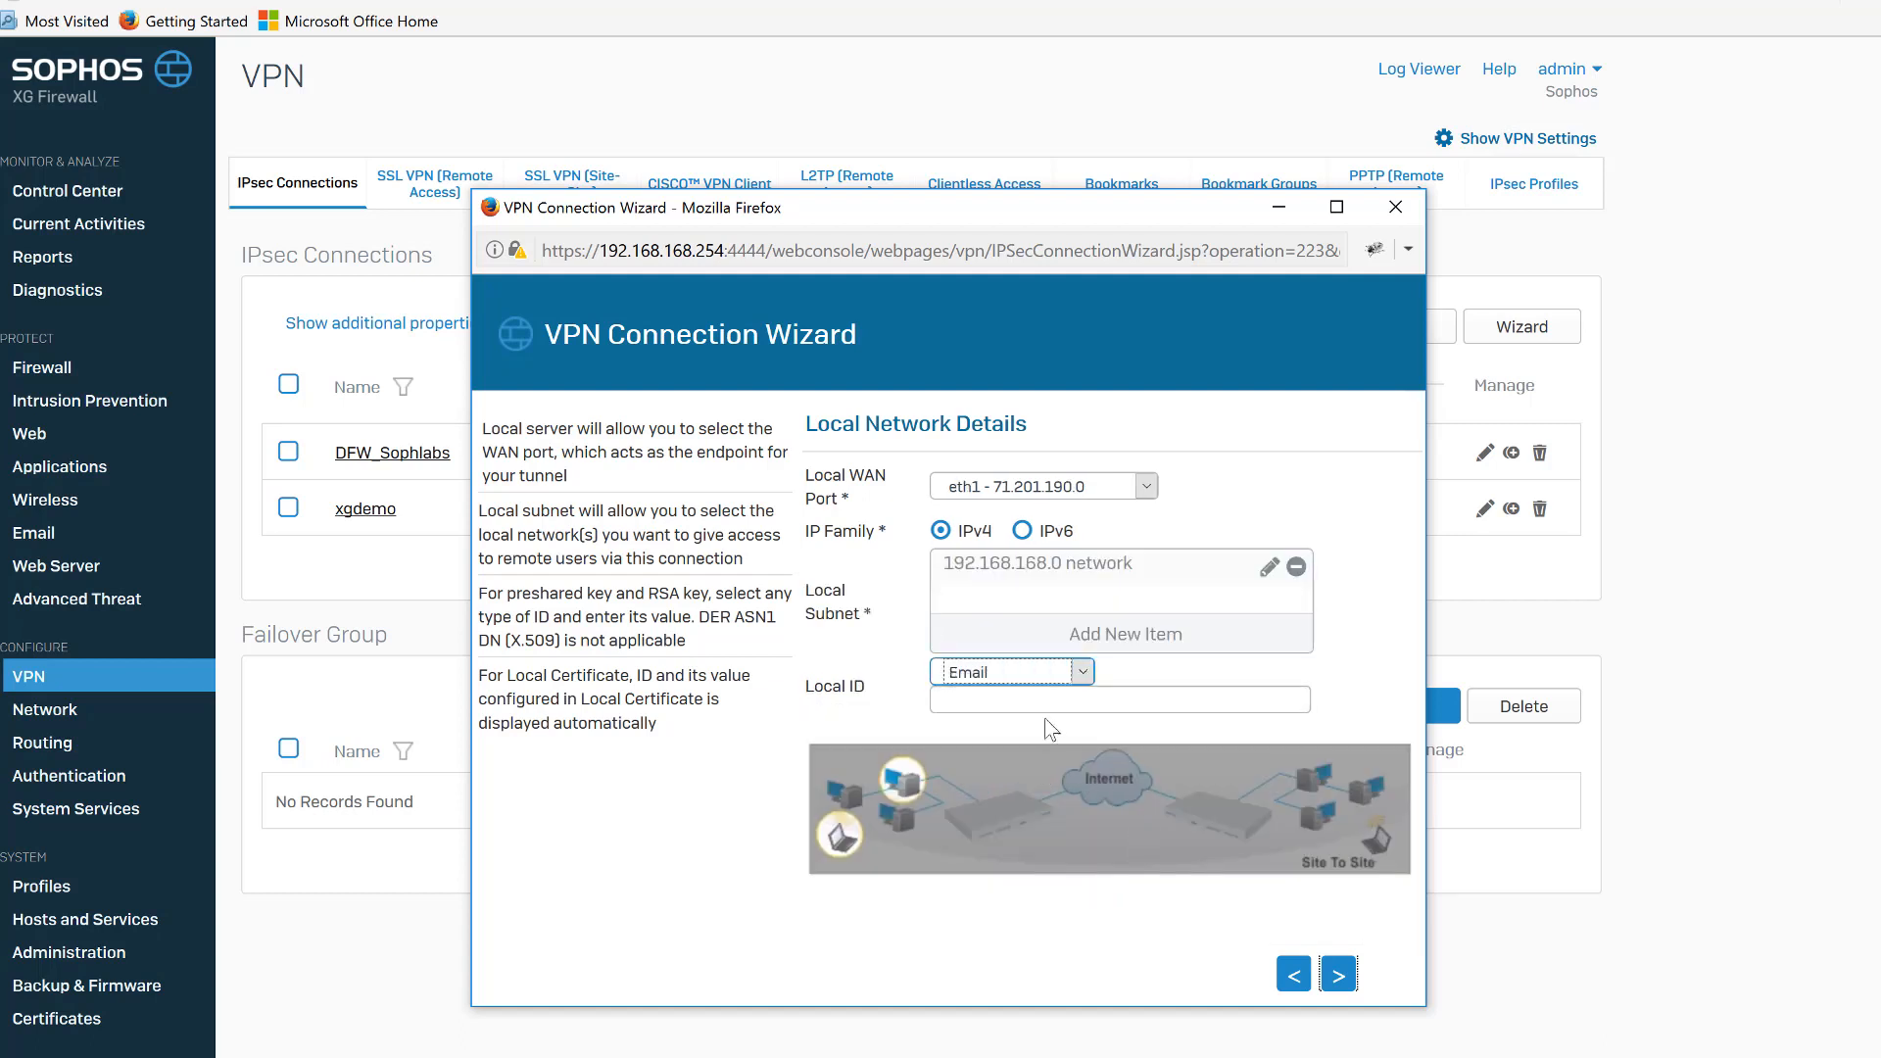
click(1049, 701)
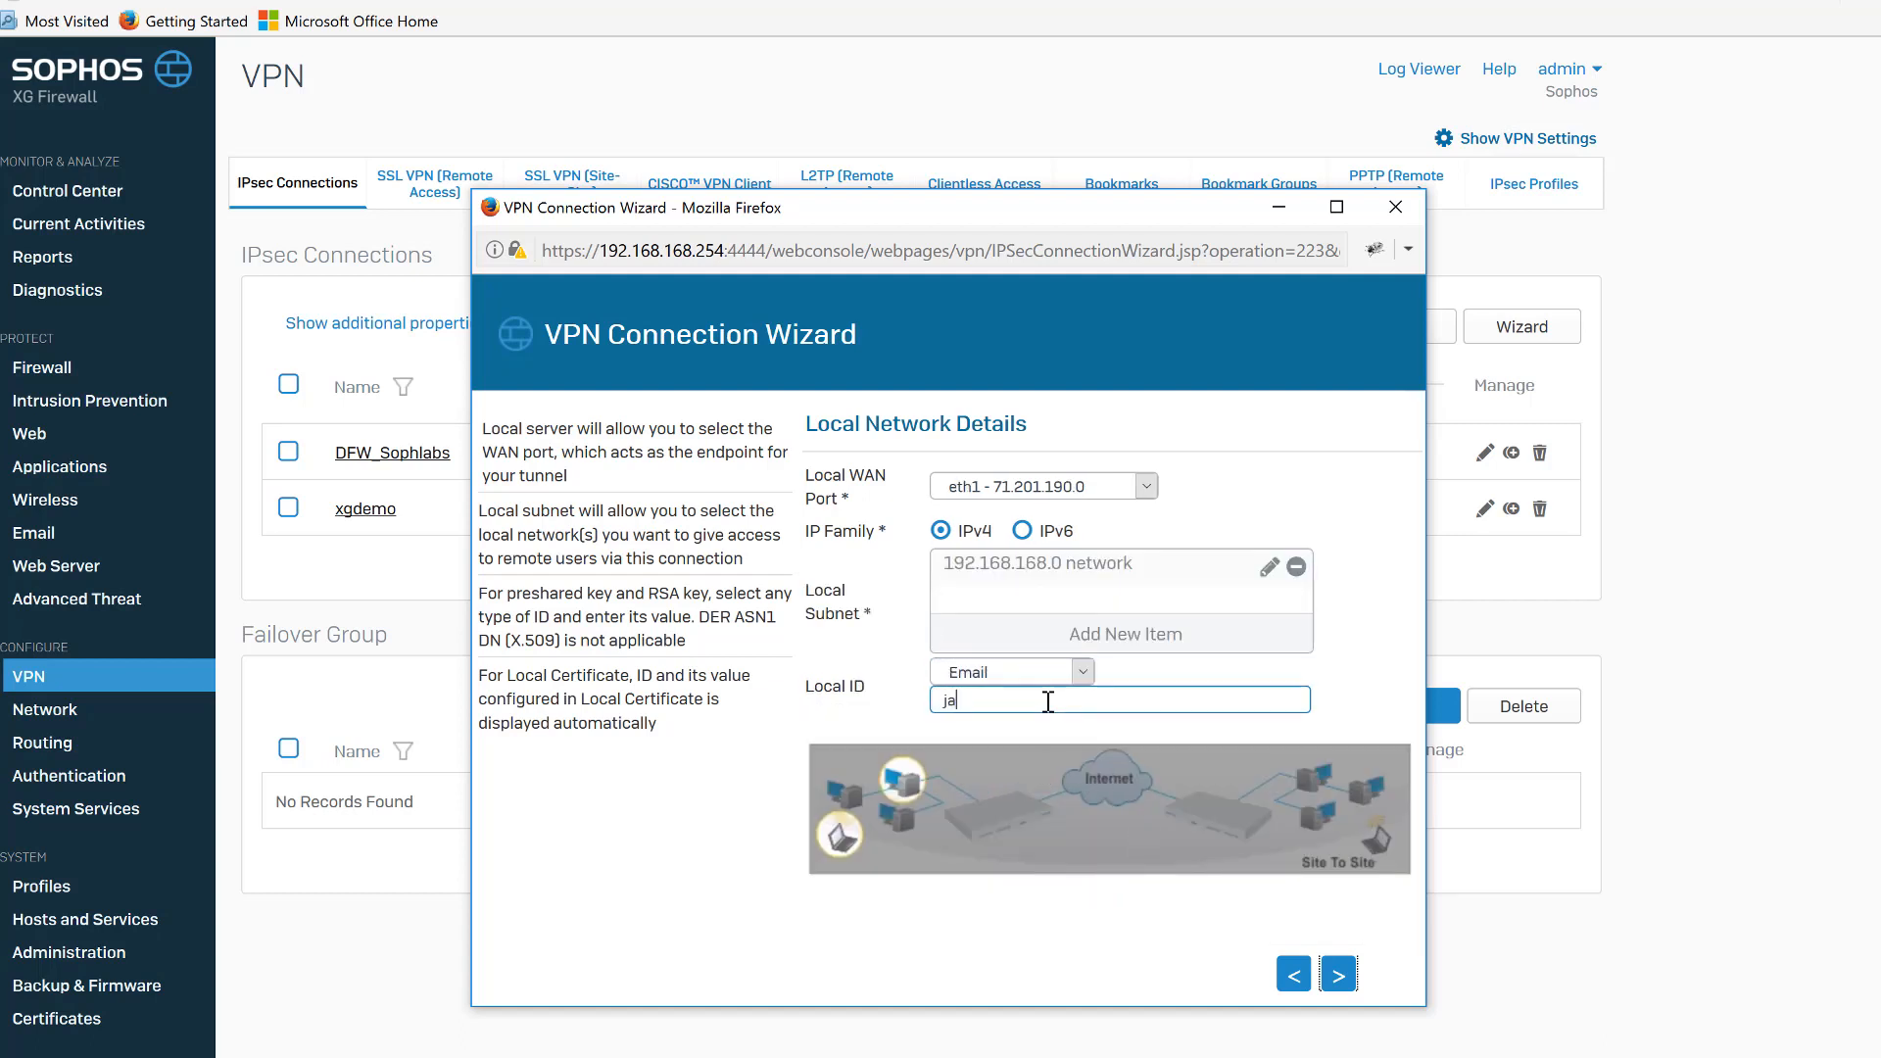
click(1344, 974)
Set the remote VPN server to 209.237.118.189 and add SiteB Subnet as the remote subnet.
click(1038, 483)
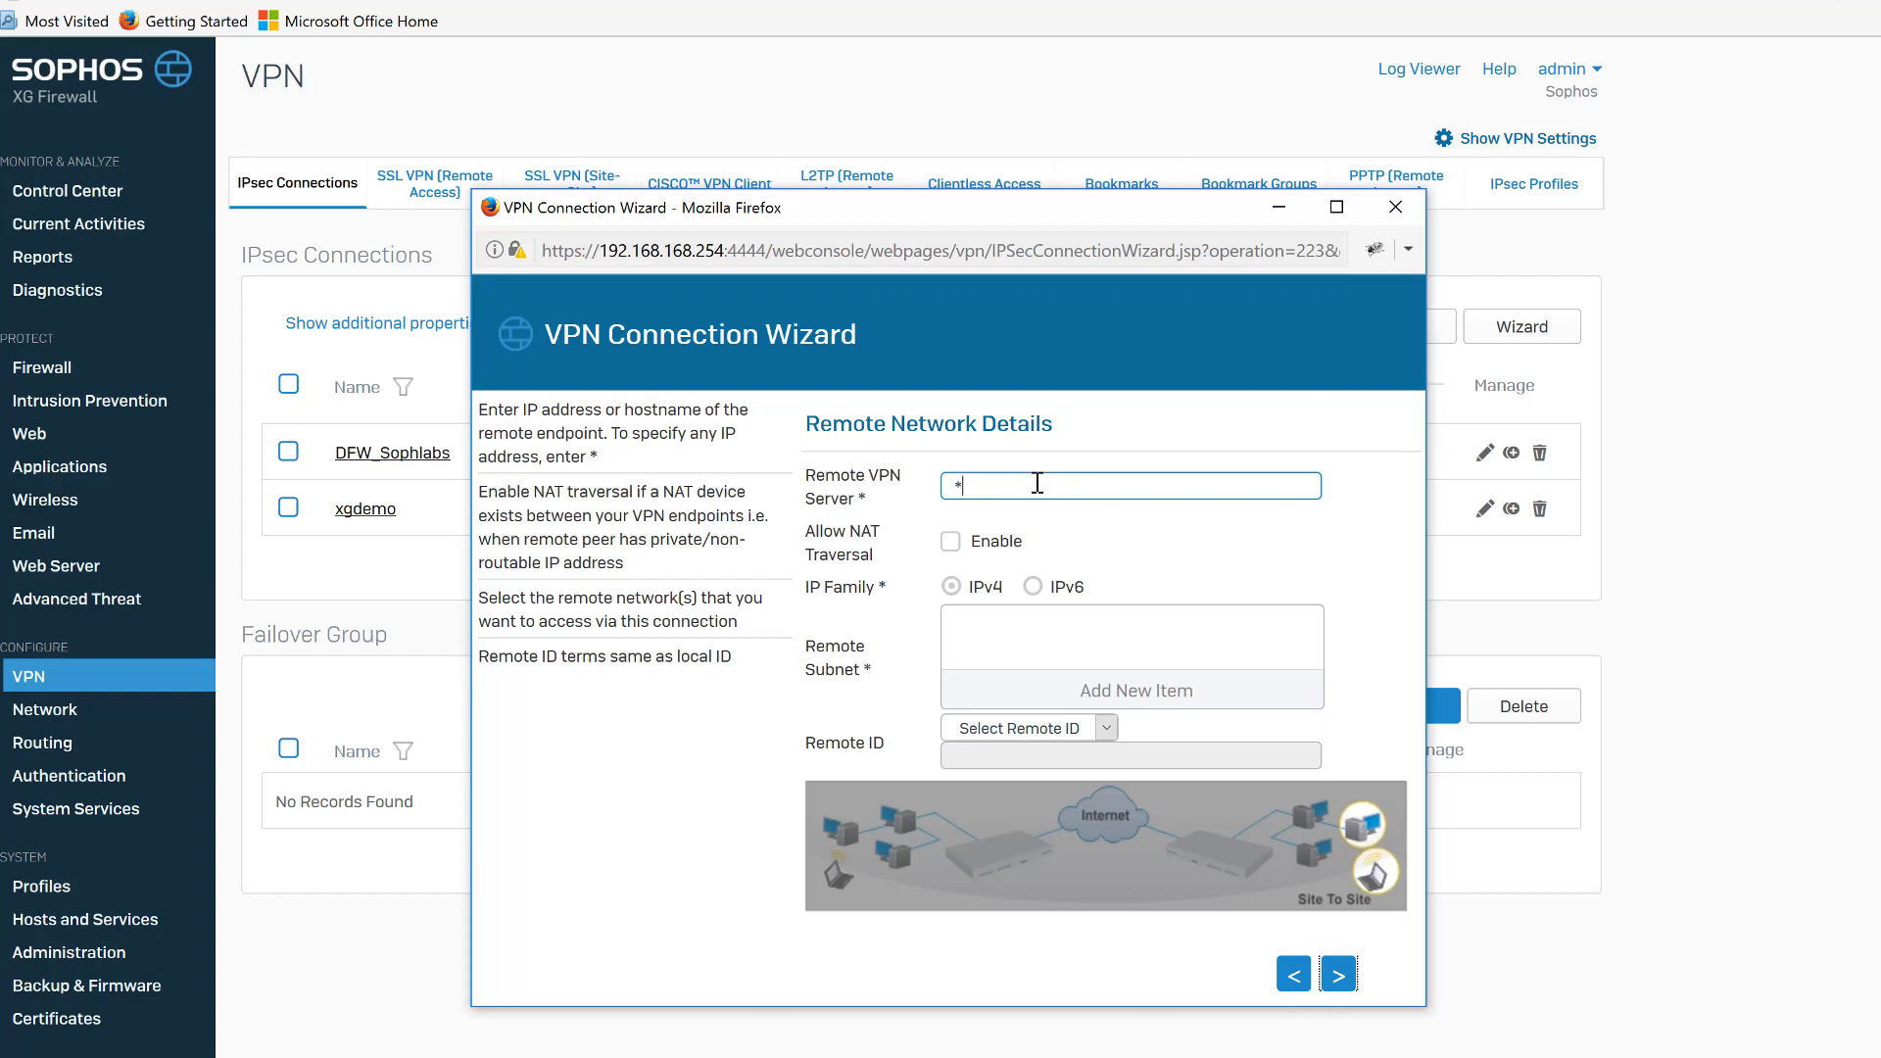
key(BackSpace)
right_click(977, 485)
click(1021, 584)
click(1090, 696)
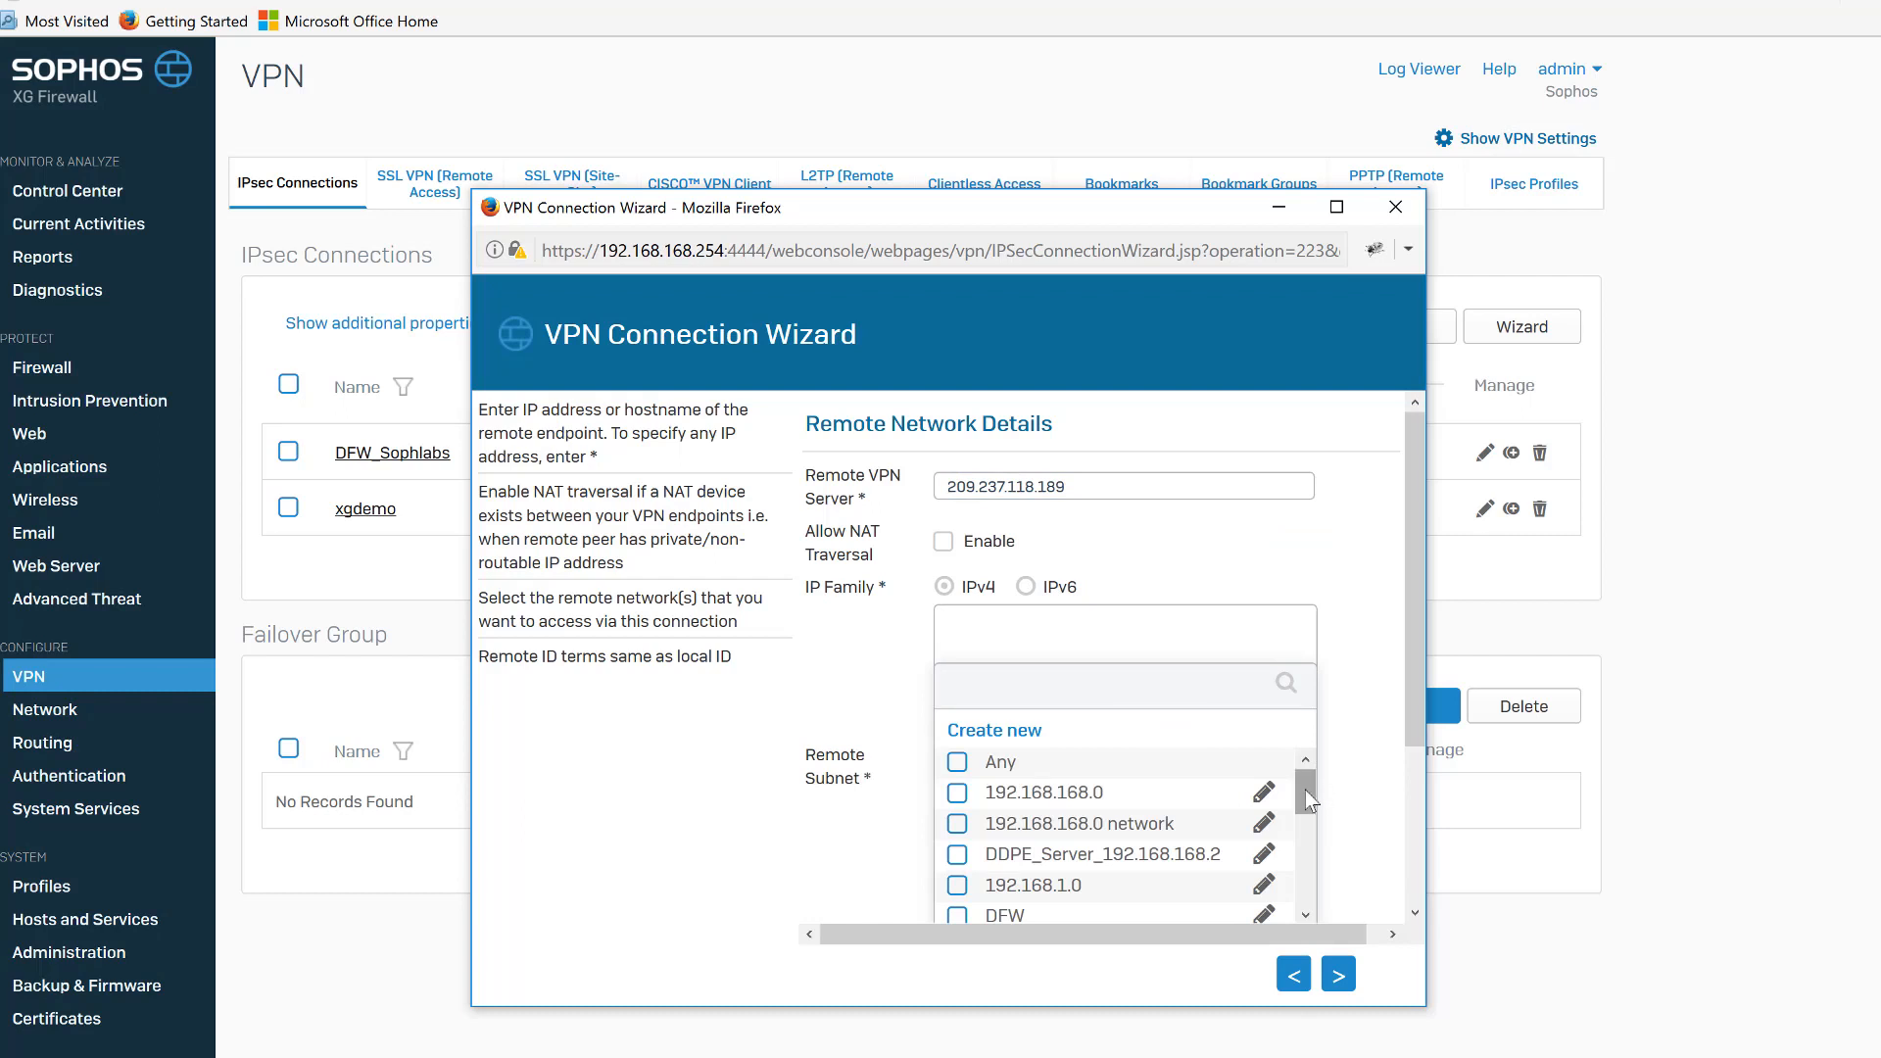
scroll(1305, 790, down, 5)
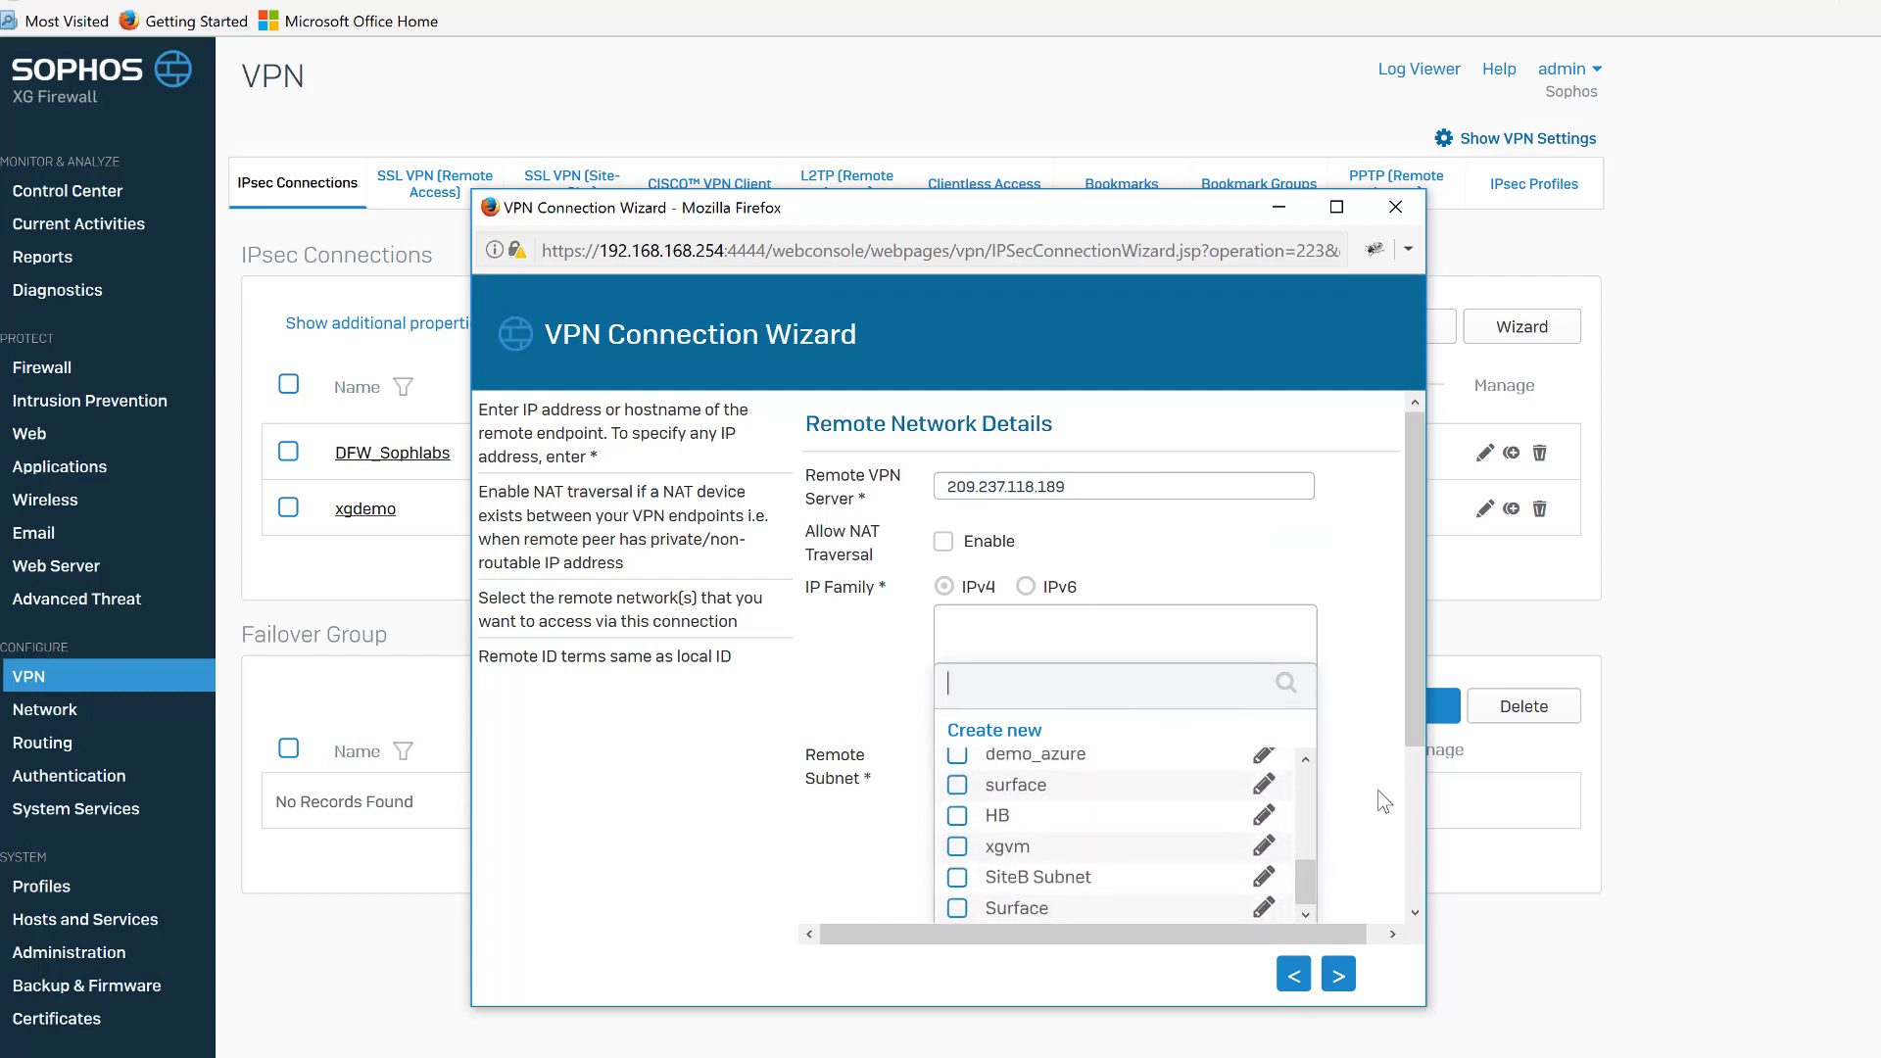
scroll(1408, 731, down, 2)
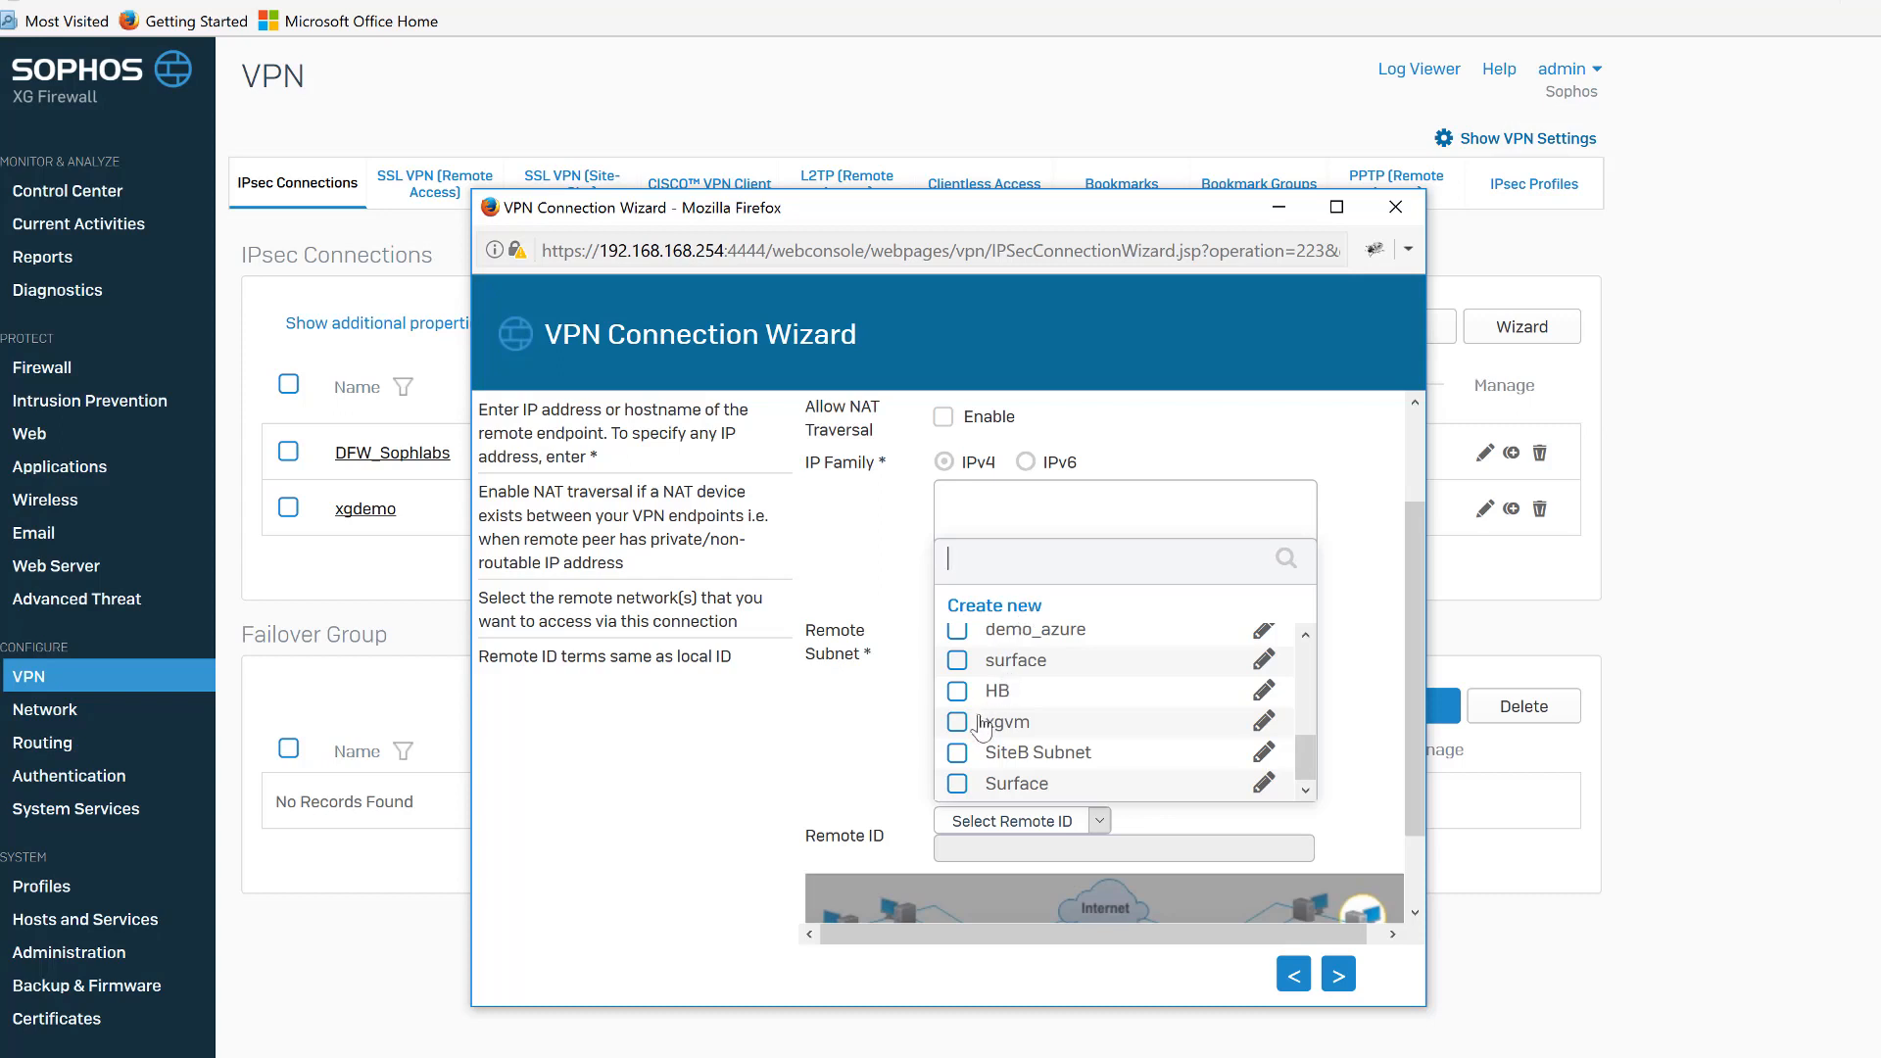
click(958, 753)
click(1104, 835)
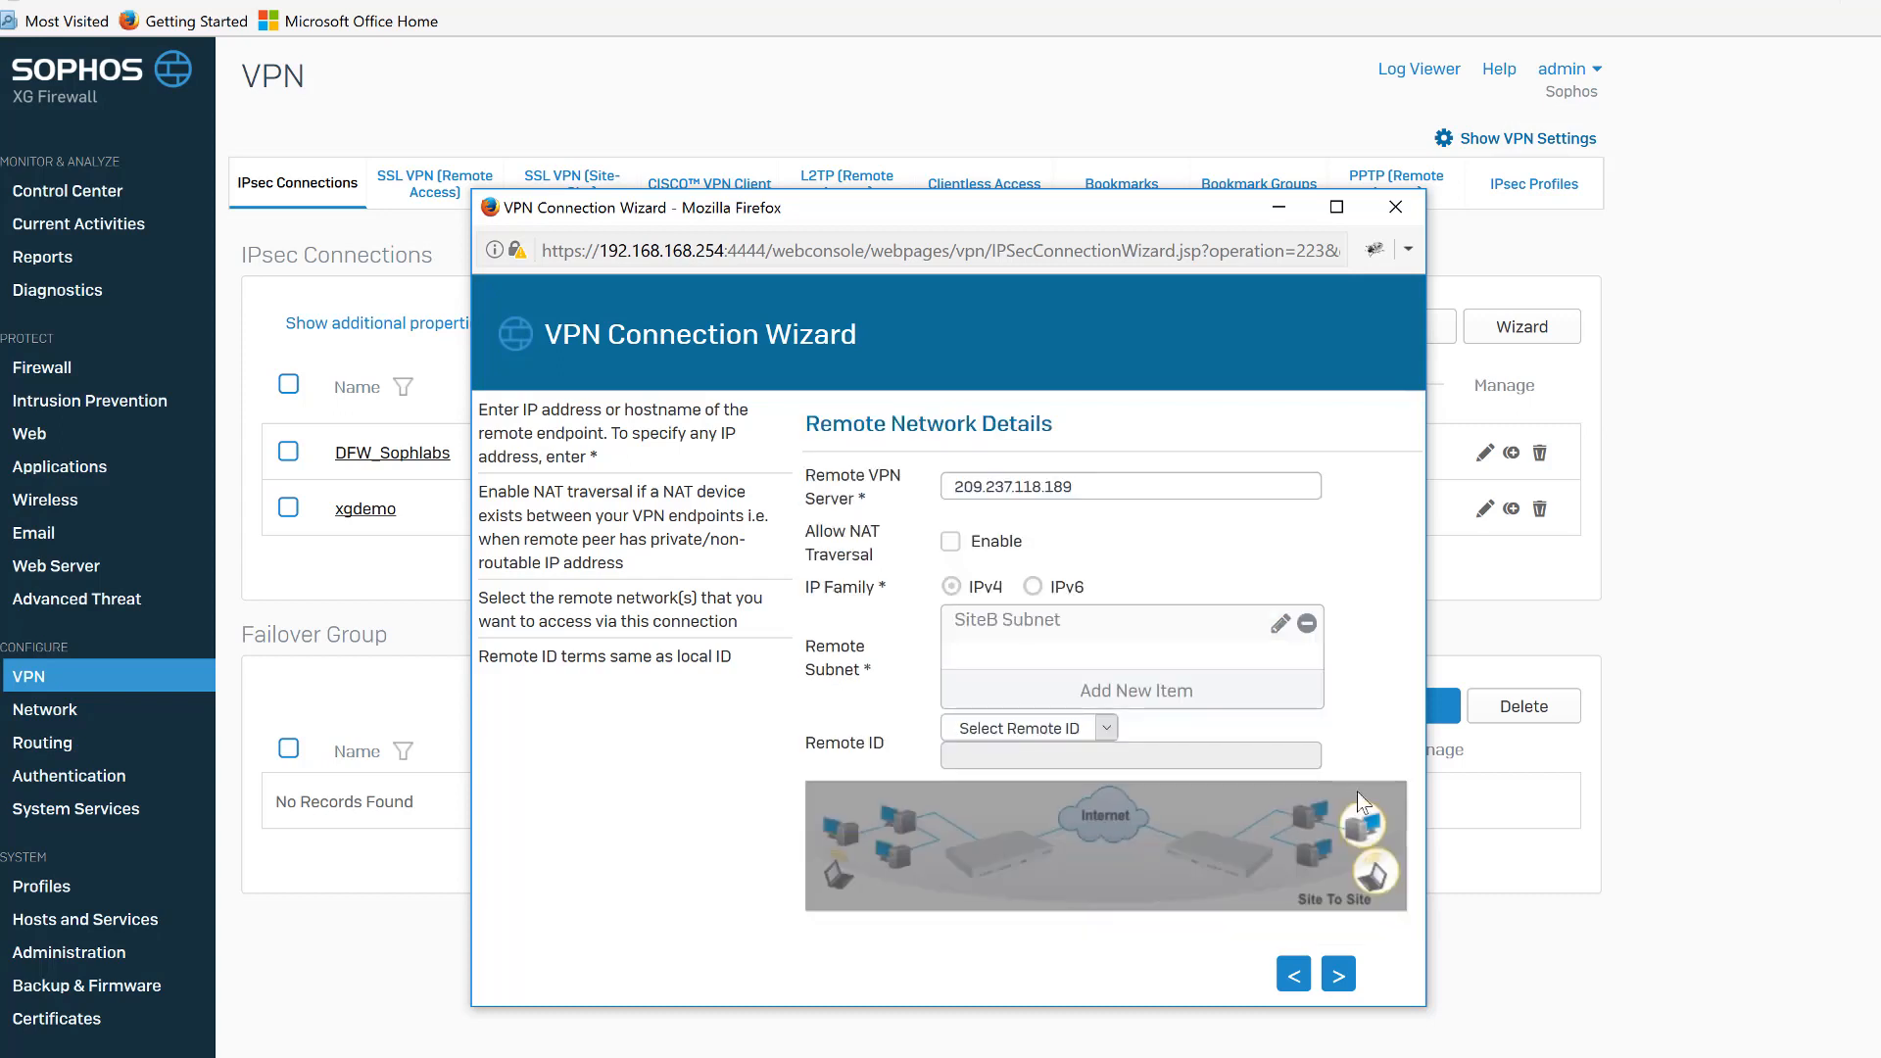
Set the remote ID type to Email, enter the remote contact's e-mail address, and continue.
click(1095, 725)
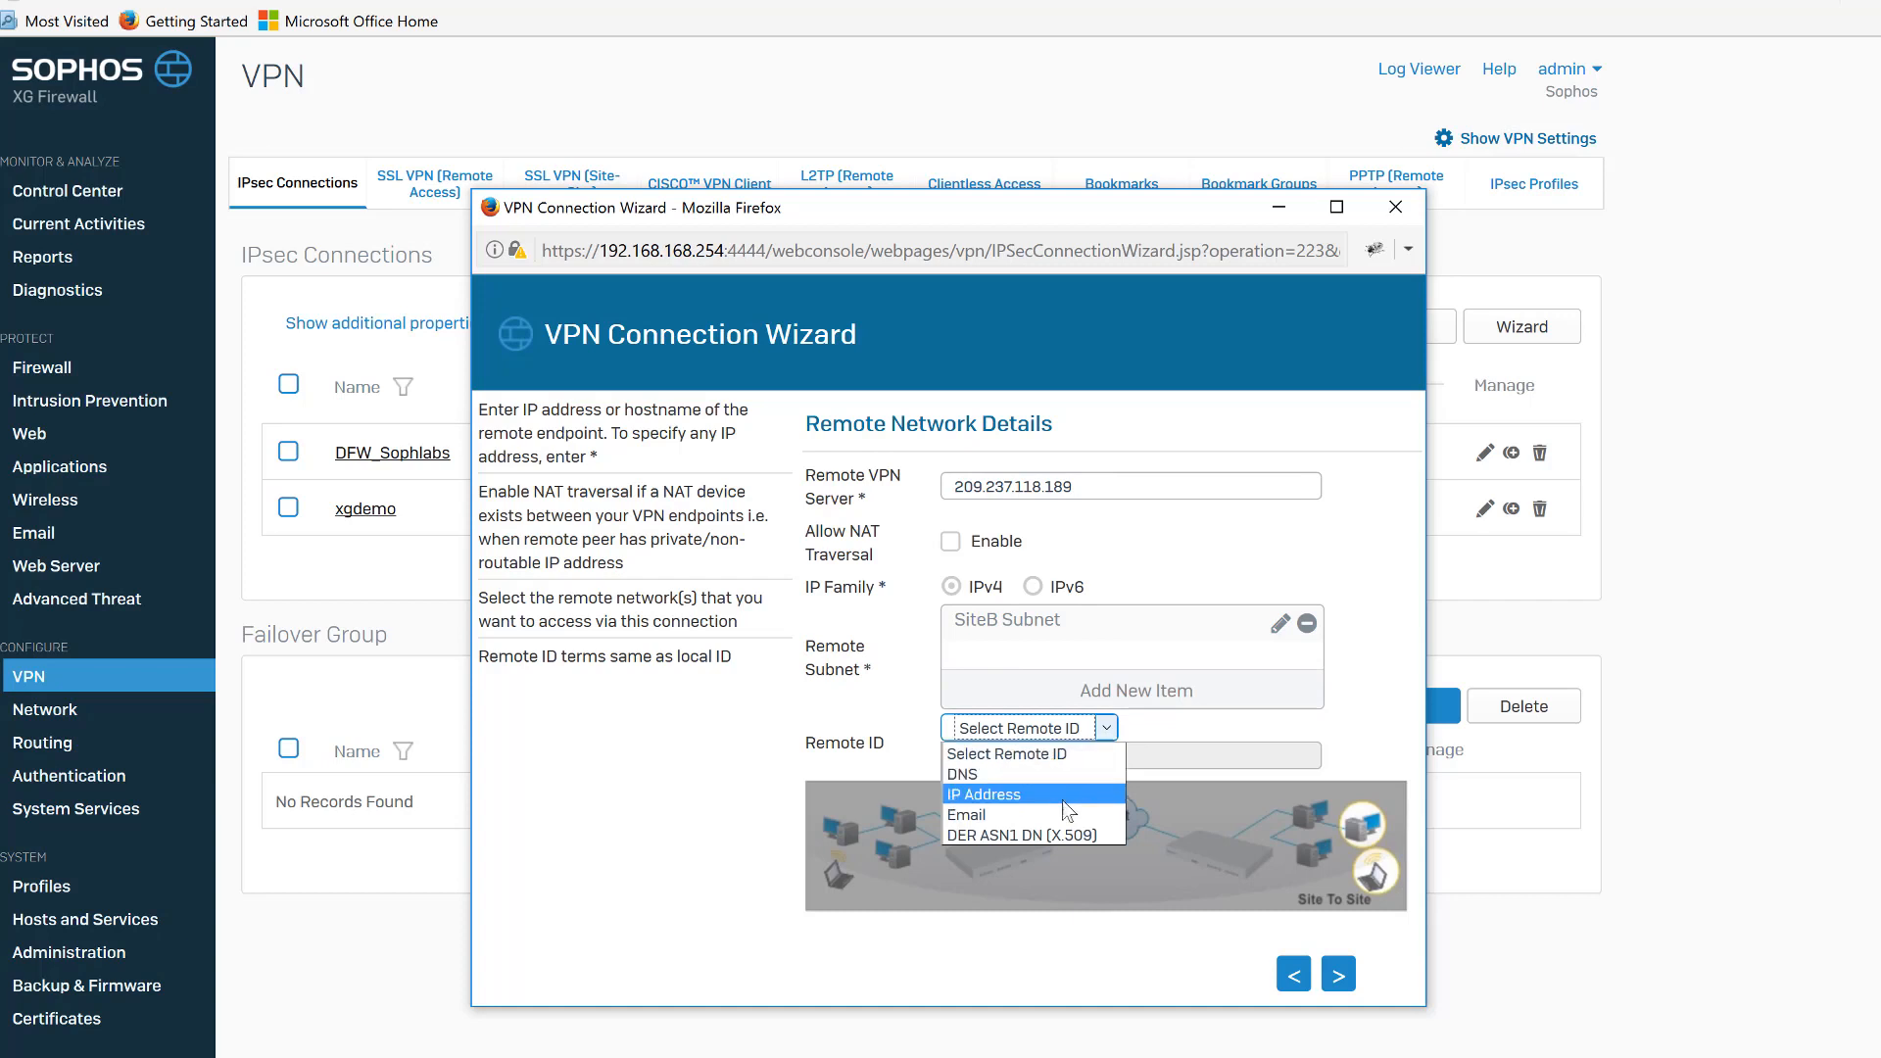
click(1056, 813)
click(1088, 757)
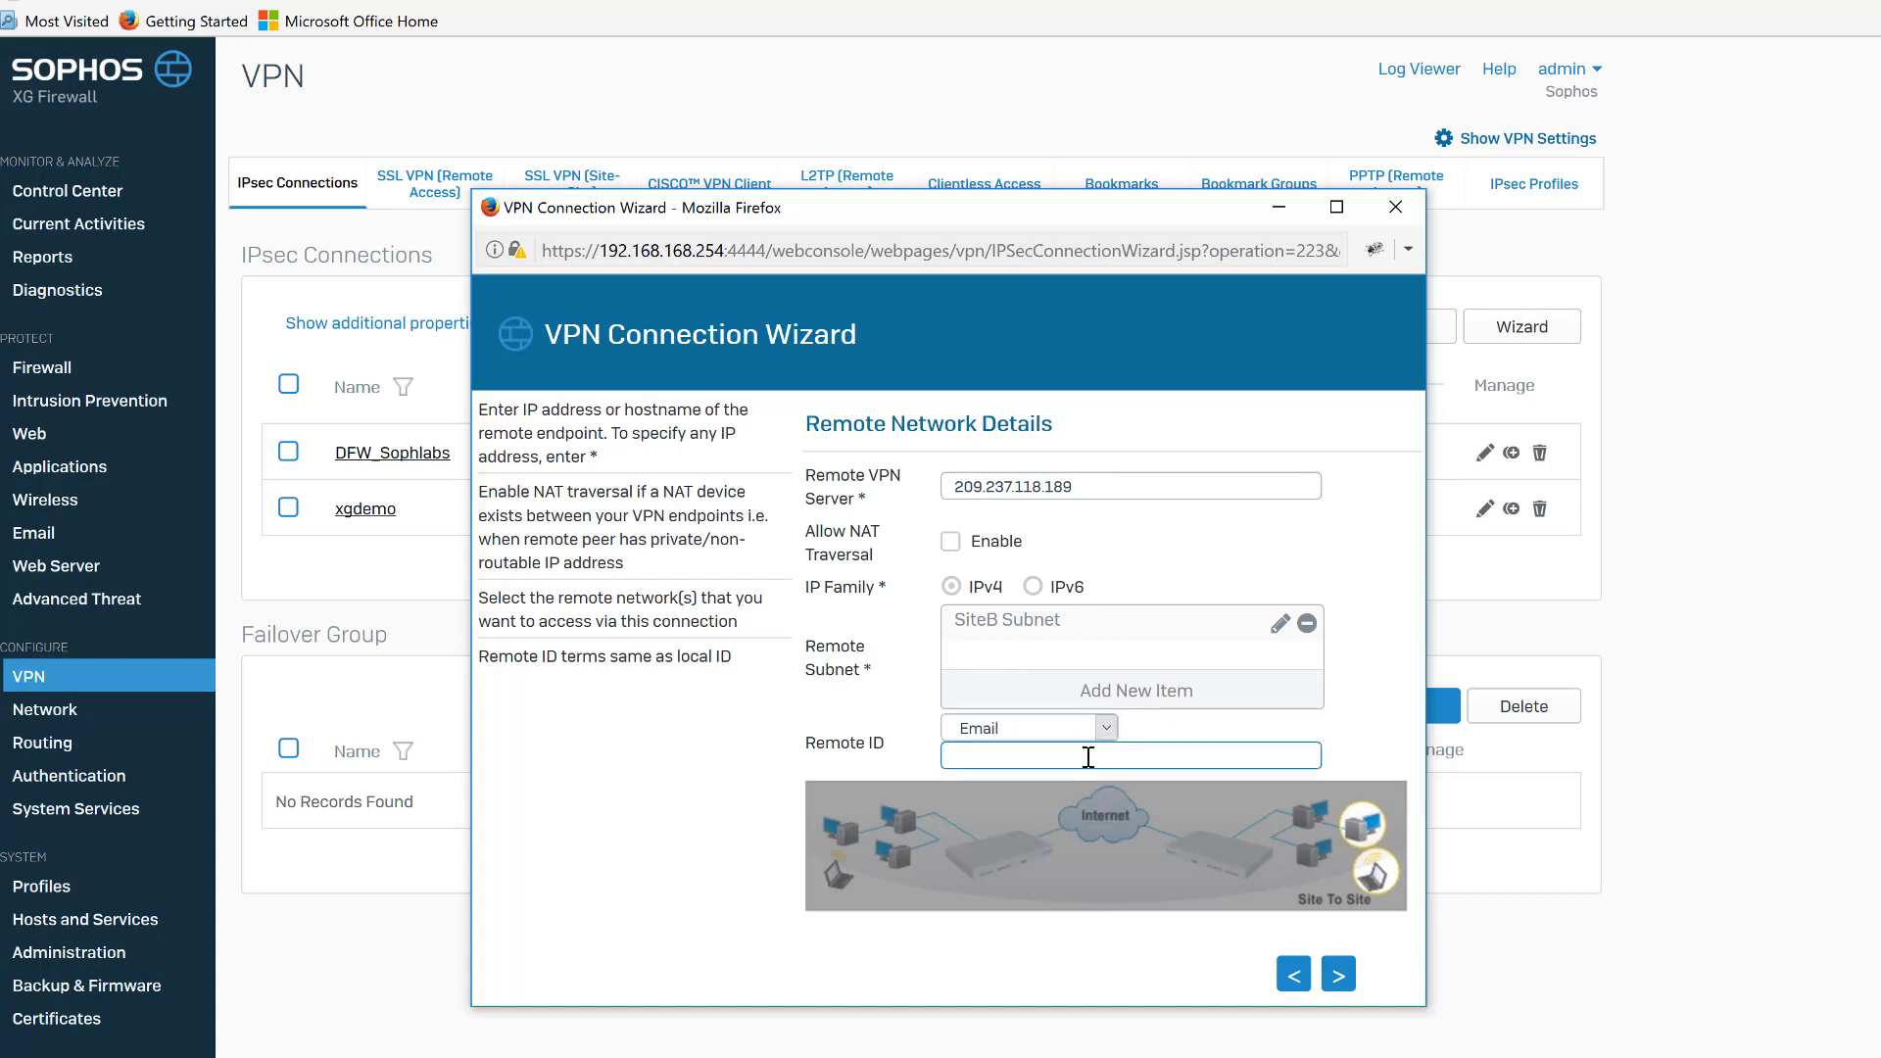
click(1344, 973)
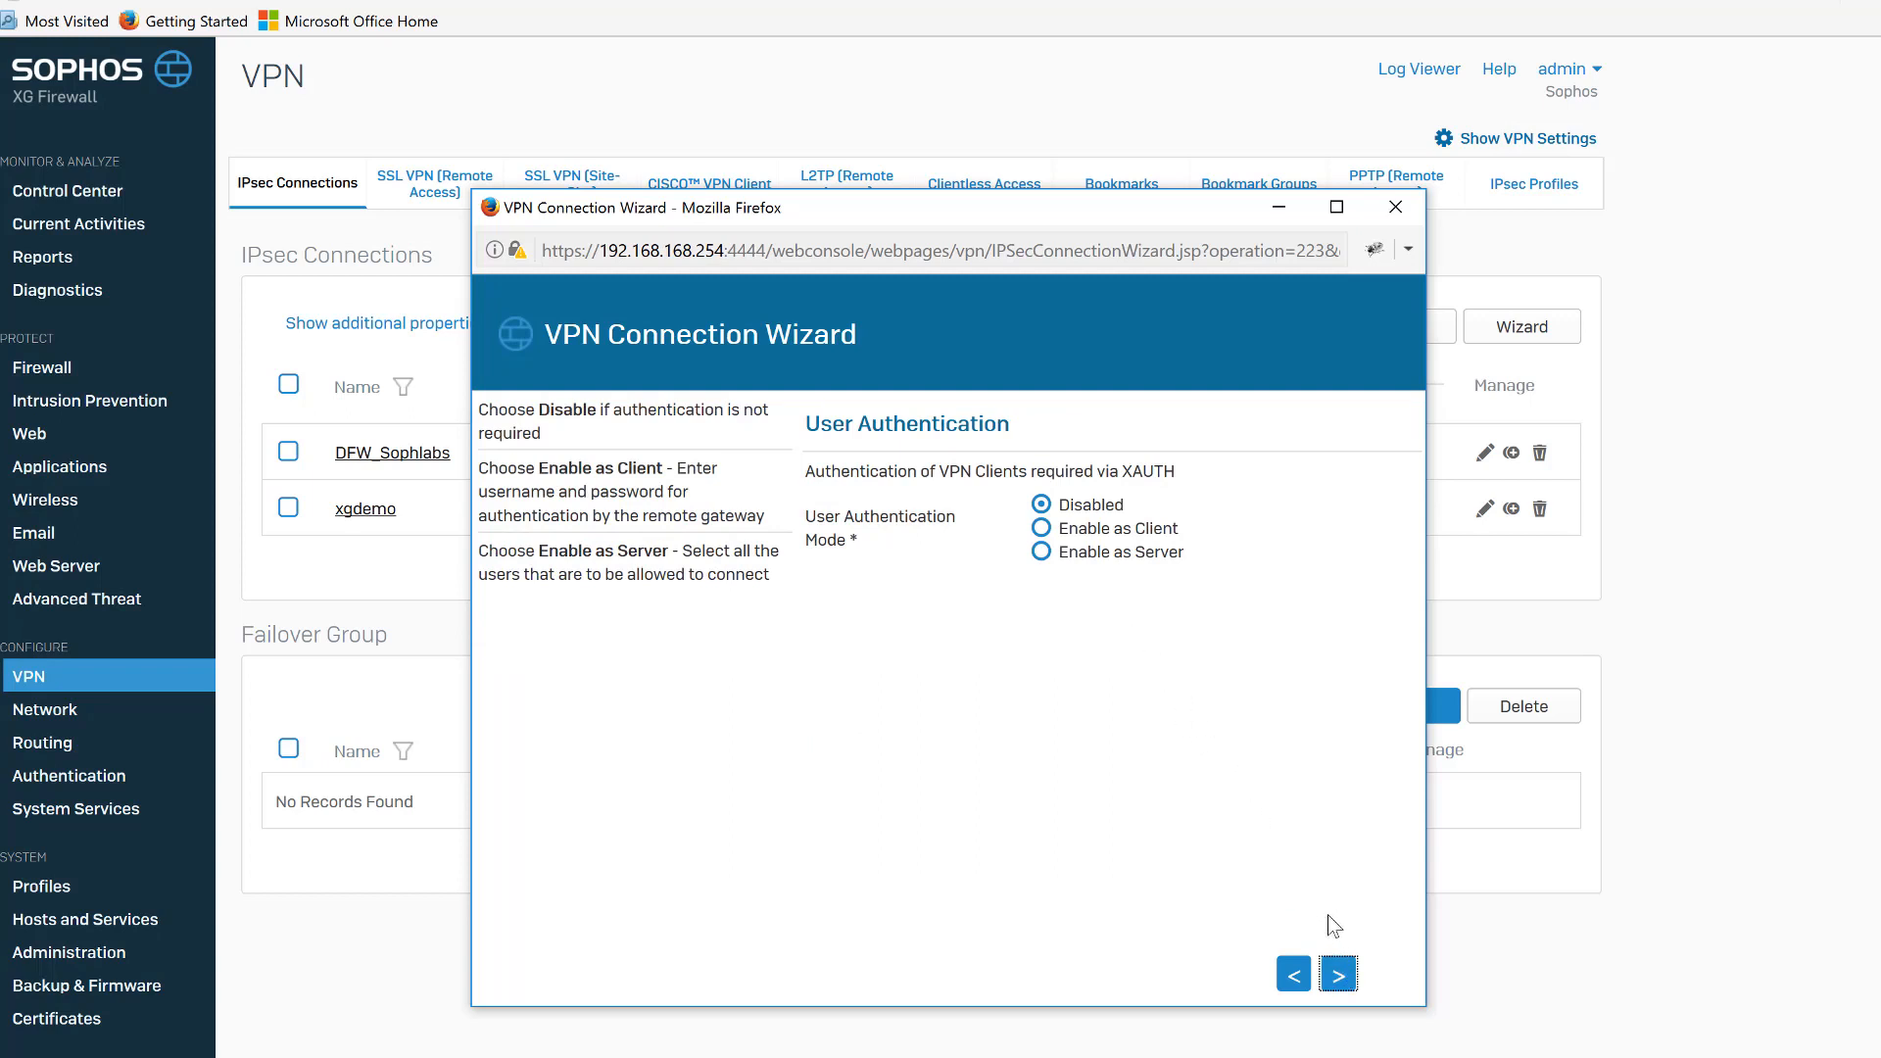
Leave user authentication disabled and finish the wizard to create the connection.
click(1341, 975)
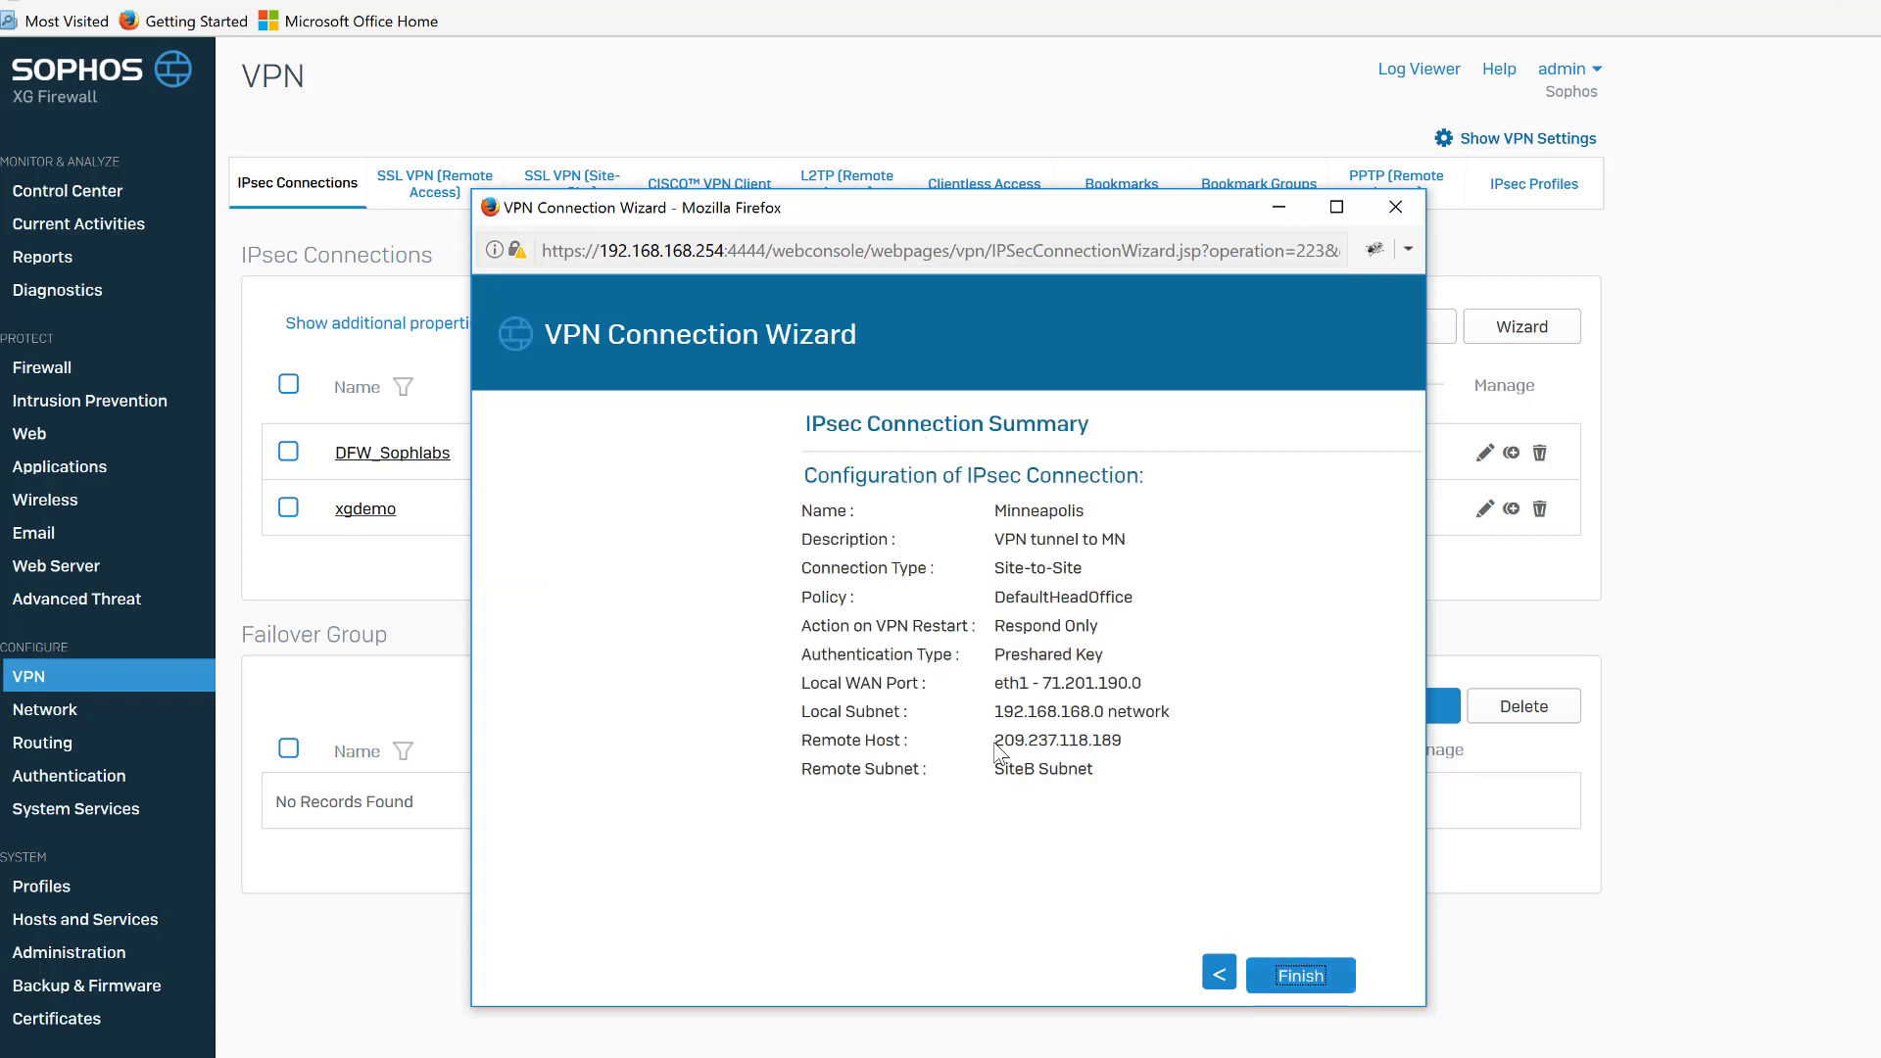
click(1316, 979)
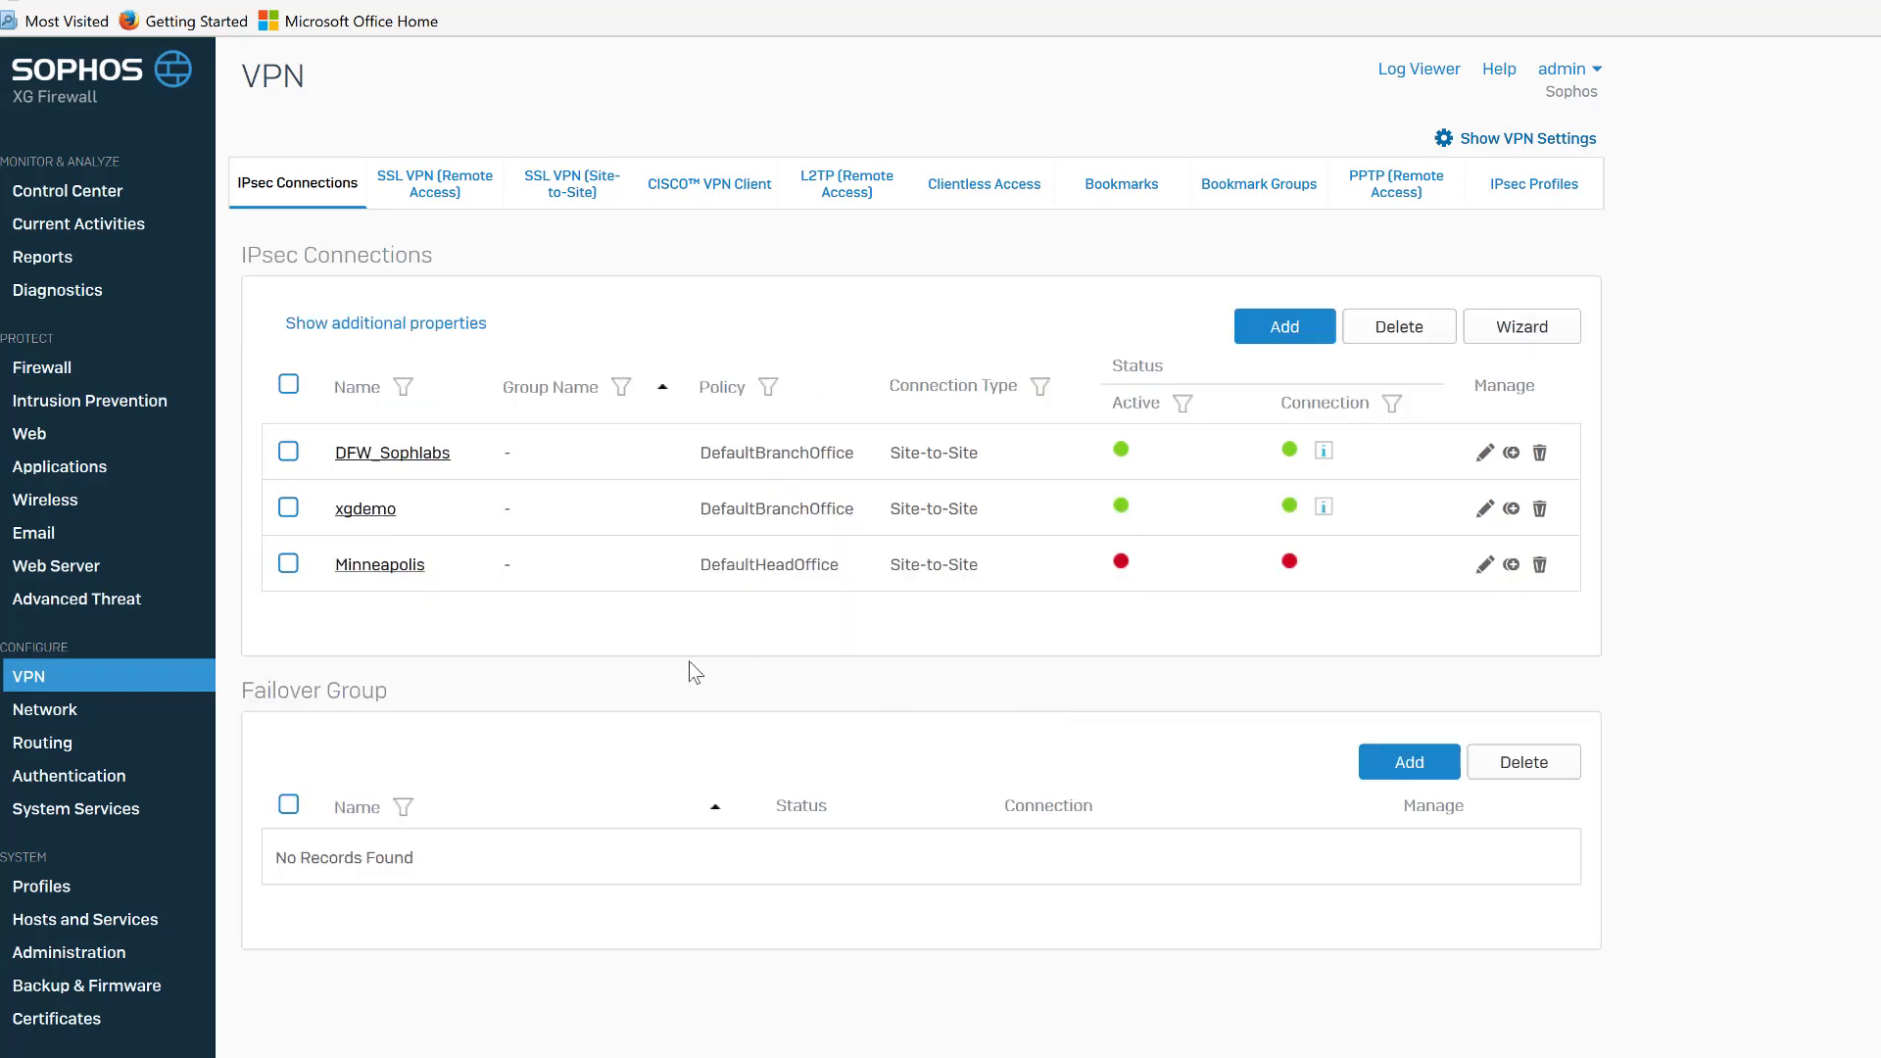
Start a new user/network firewall rule named Inbound VPN.
click(44, 373)
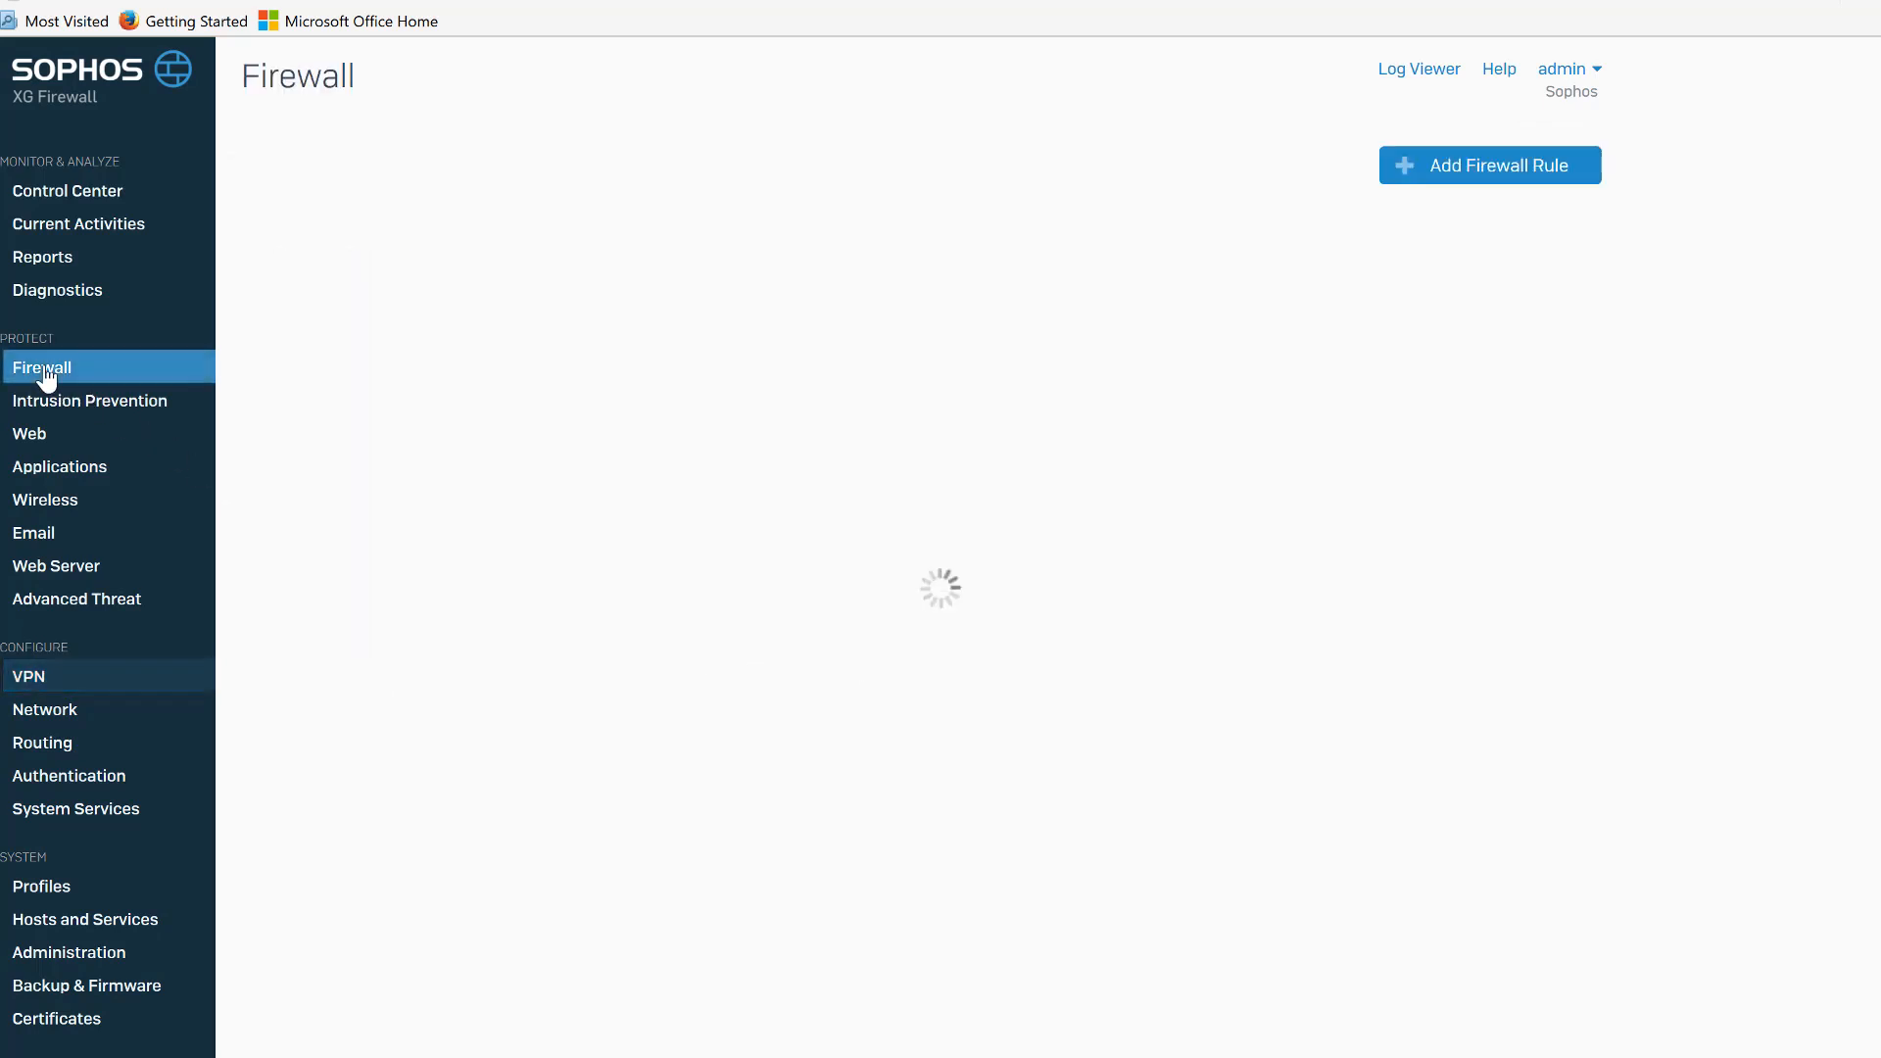
click(1455, 173)
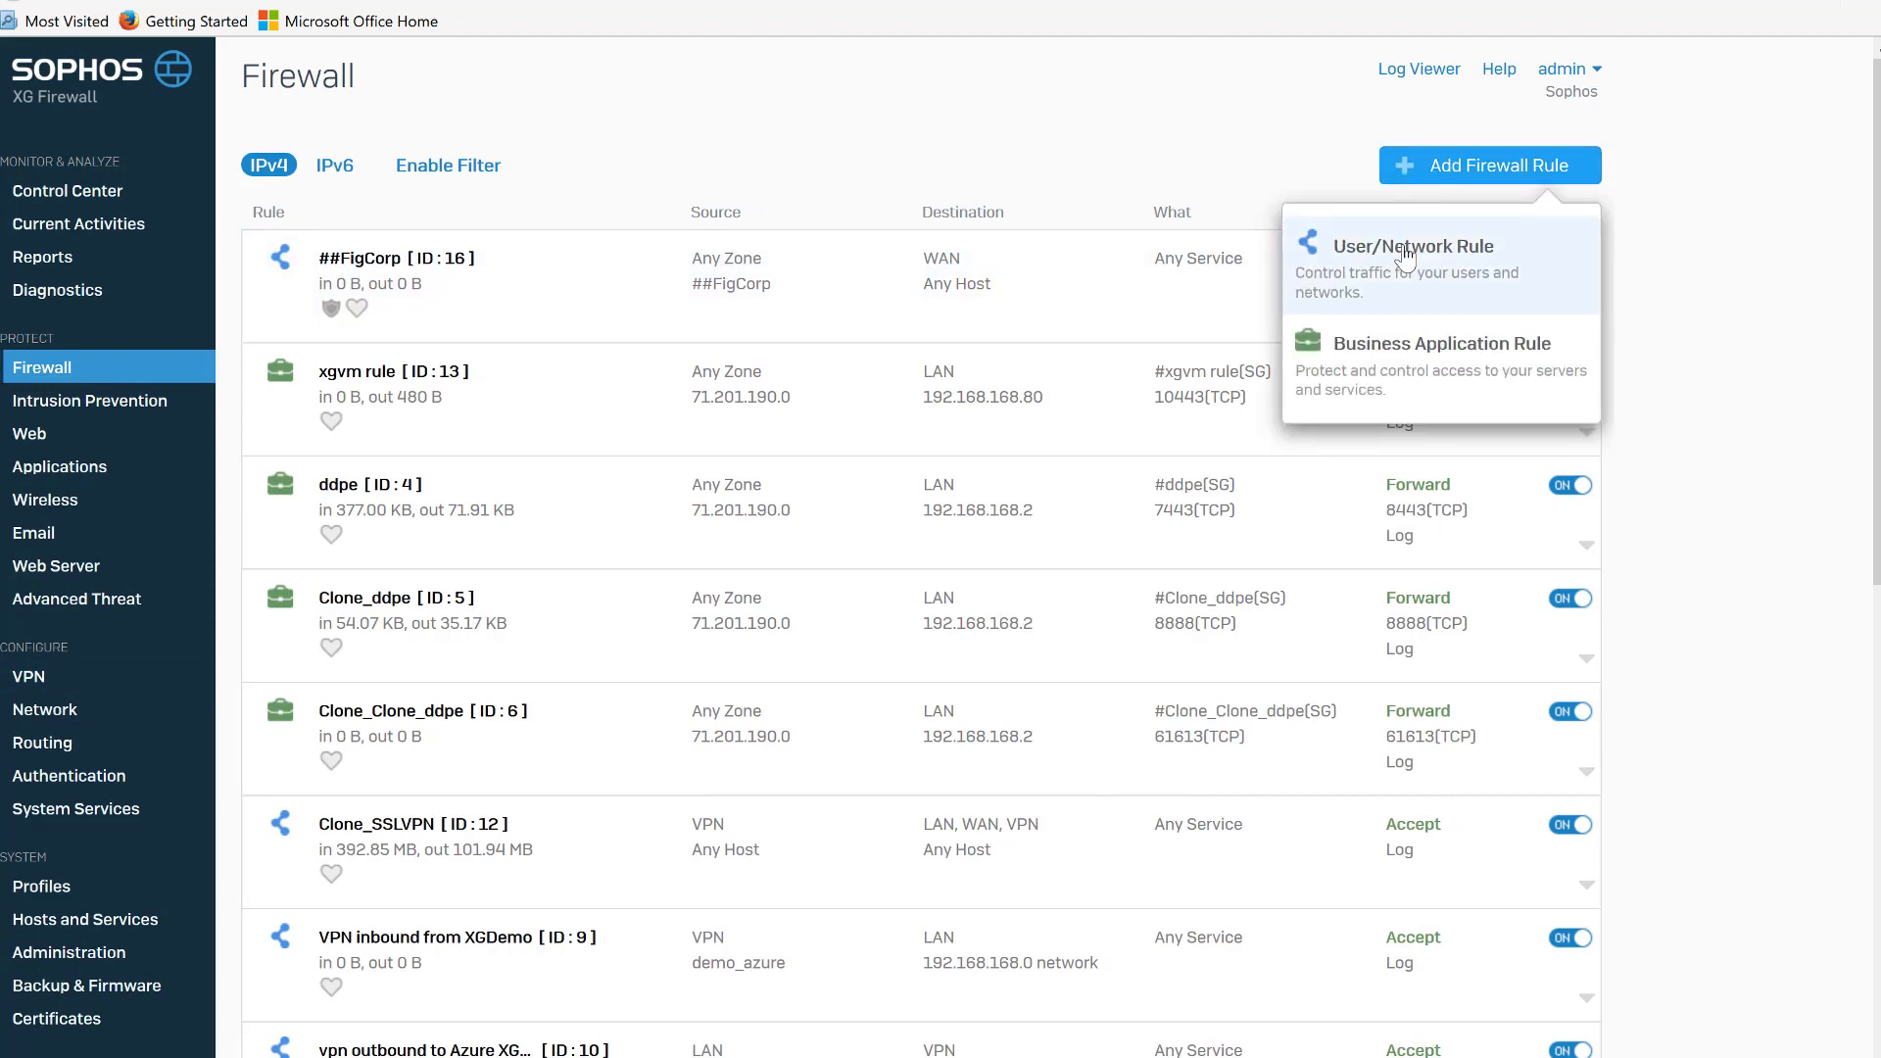
click(1405, 252)
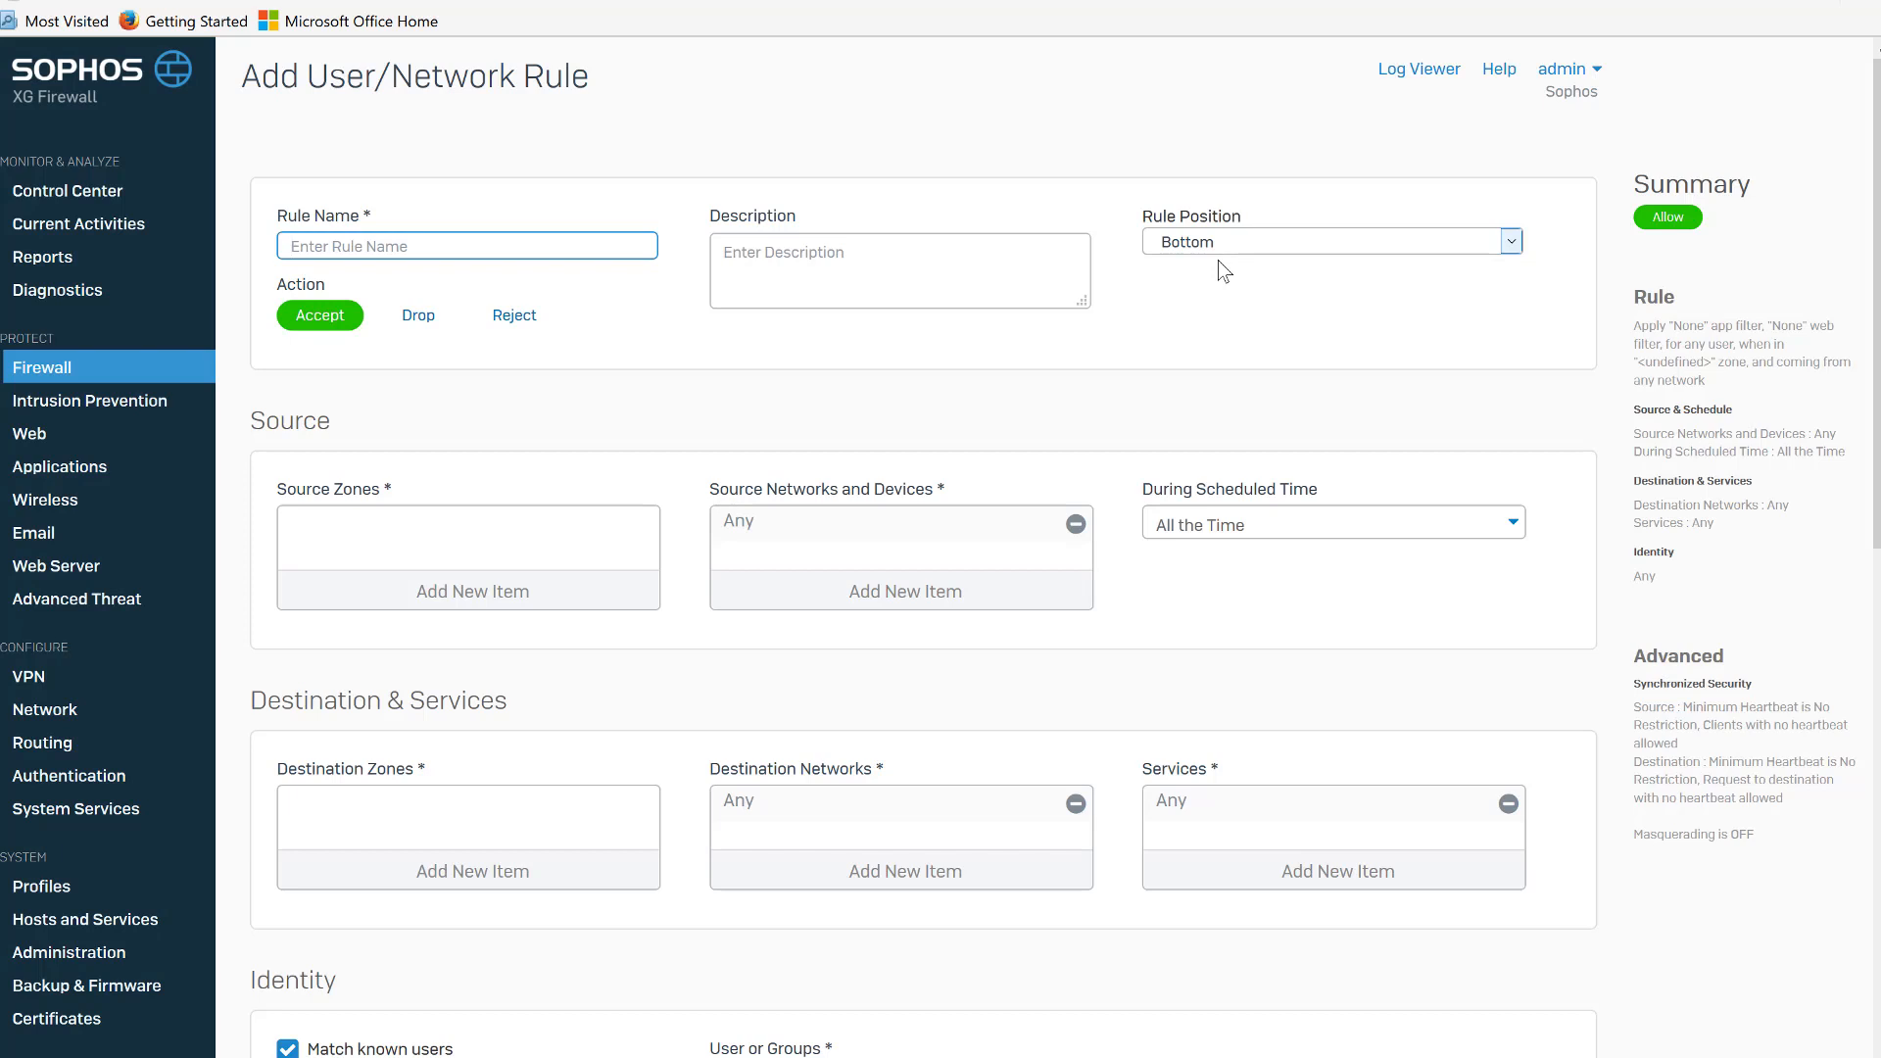
text(Inbound)
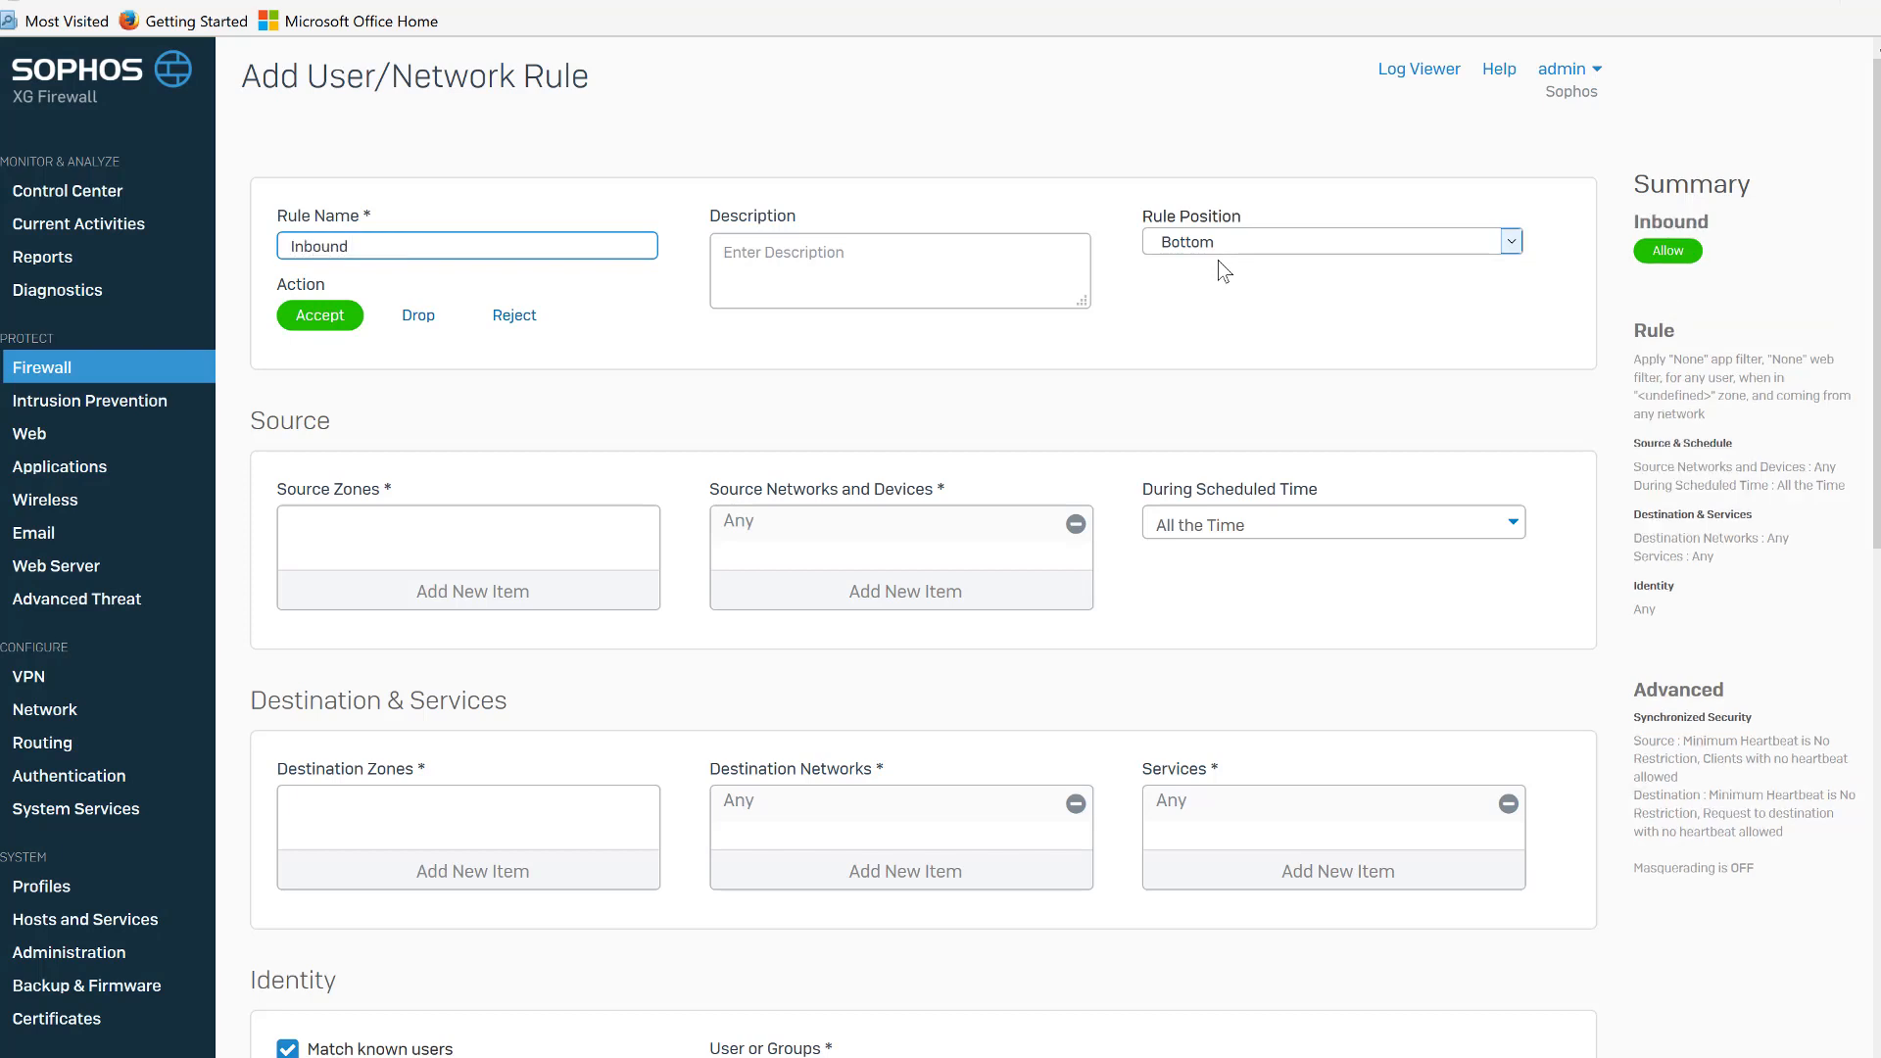
text( VPN)
Set the rule's source zone to VPN and its destination zone to LAN.
click(559, 606)
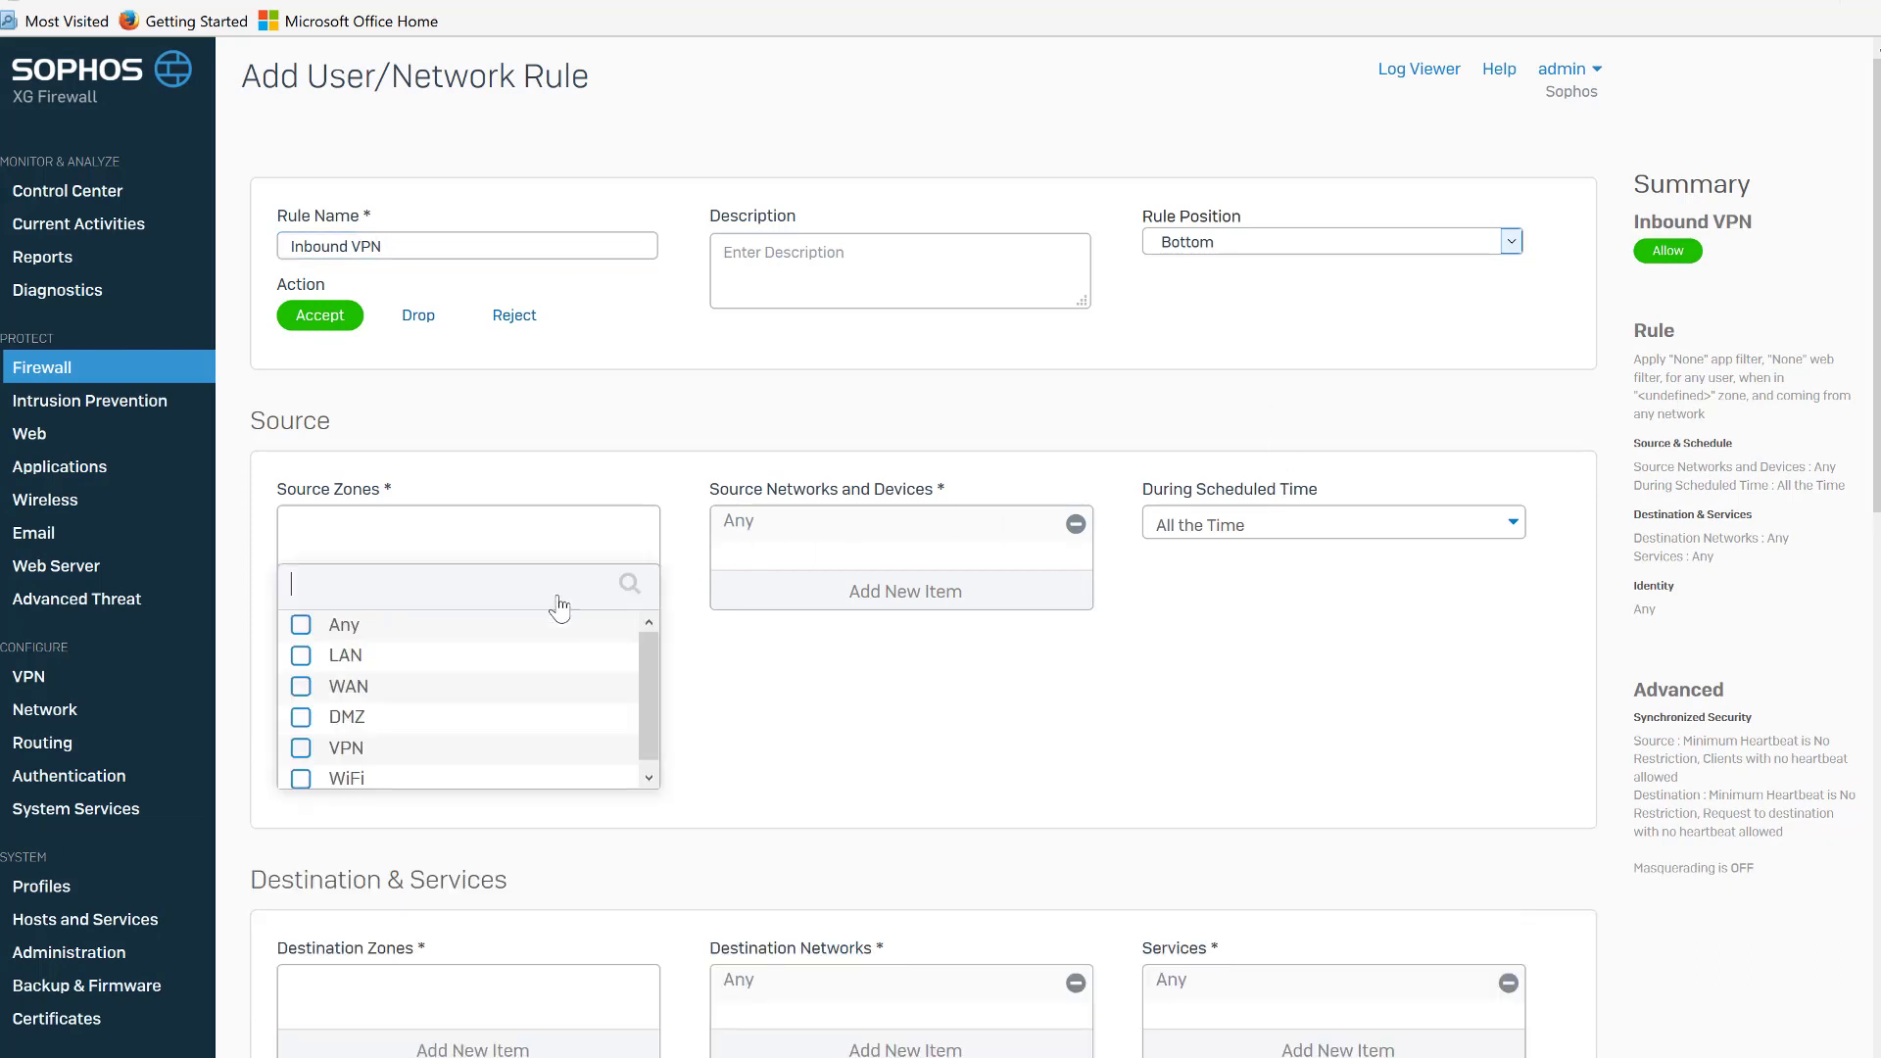
click(301, 750)
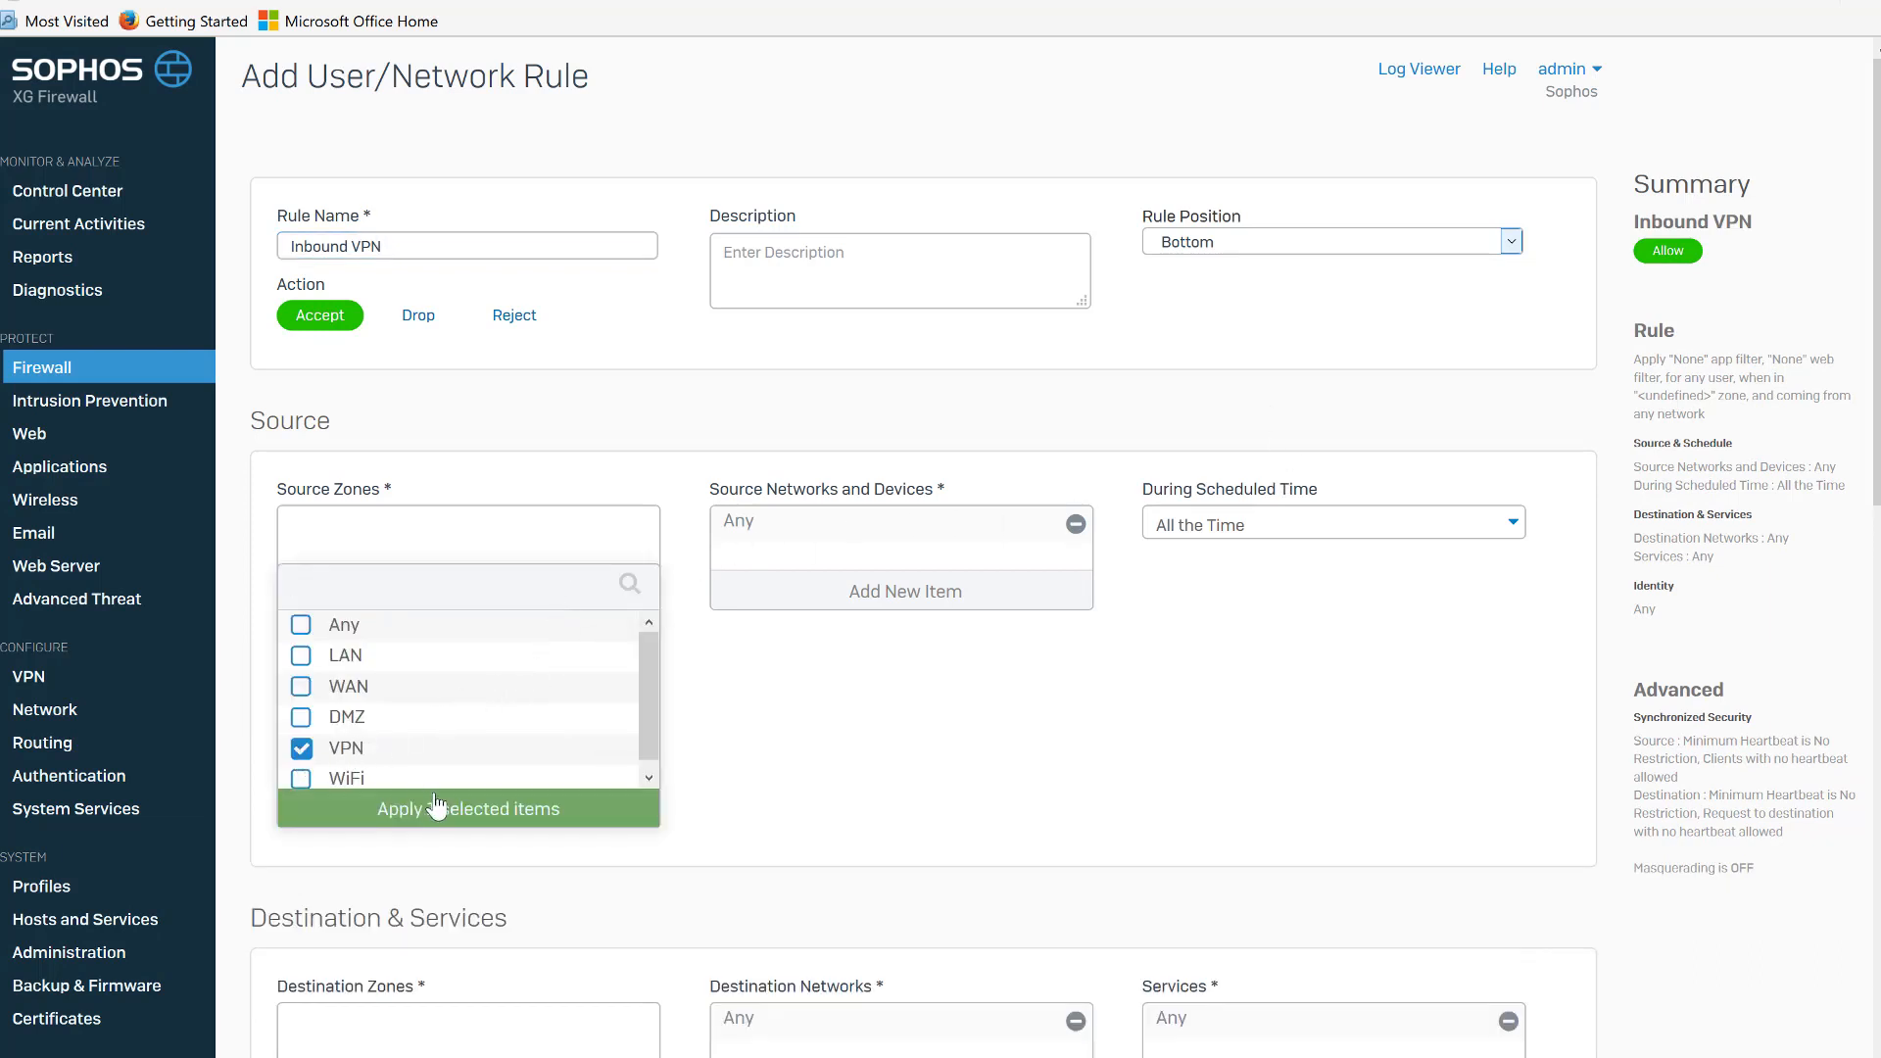
click(445, 809)
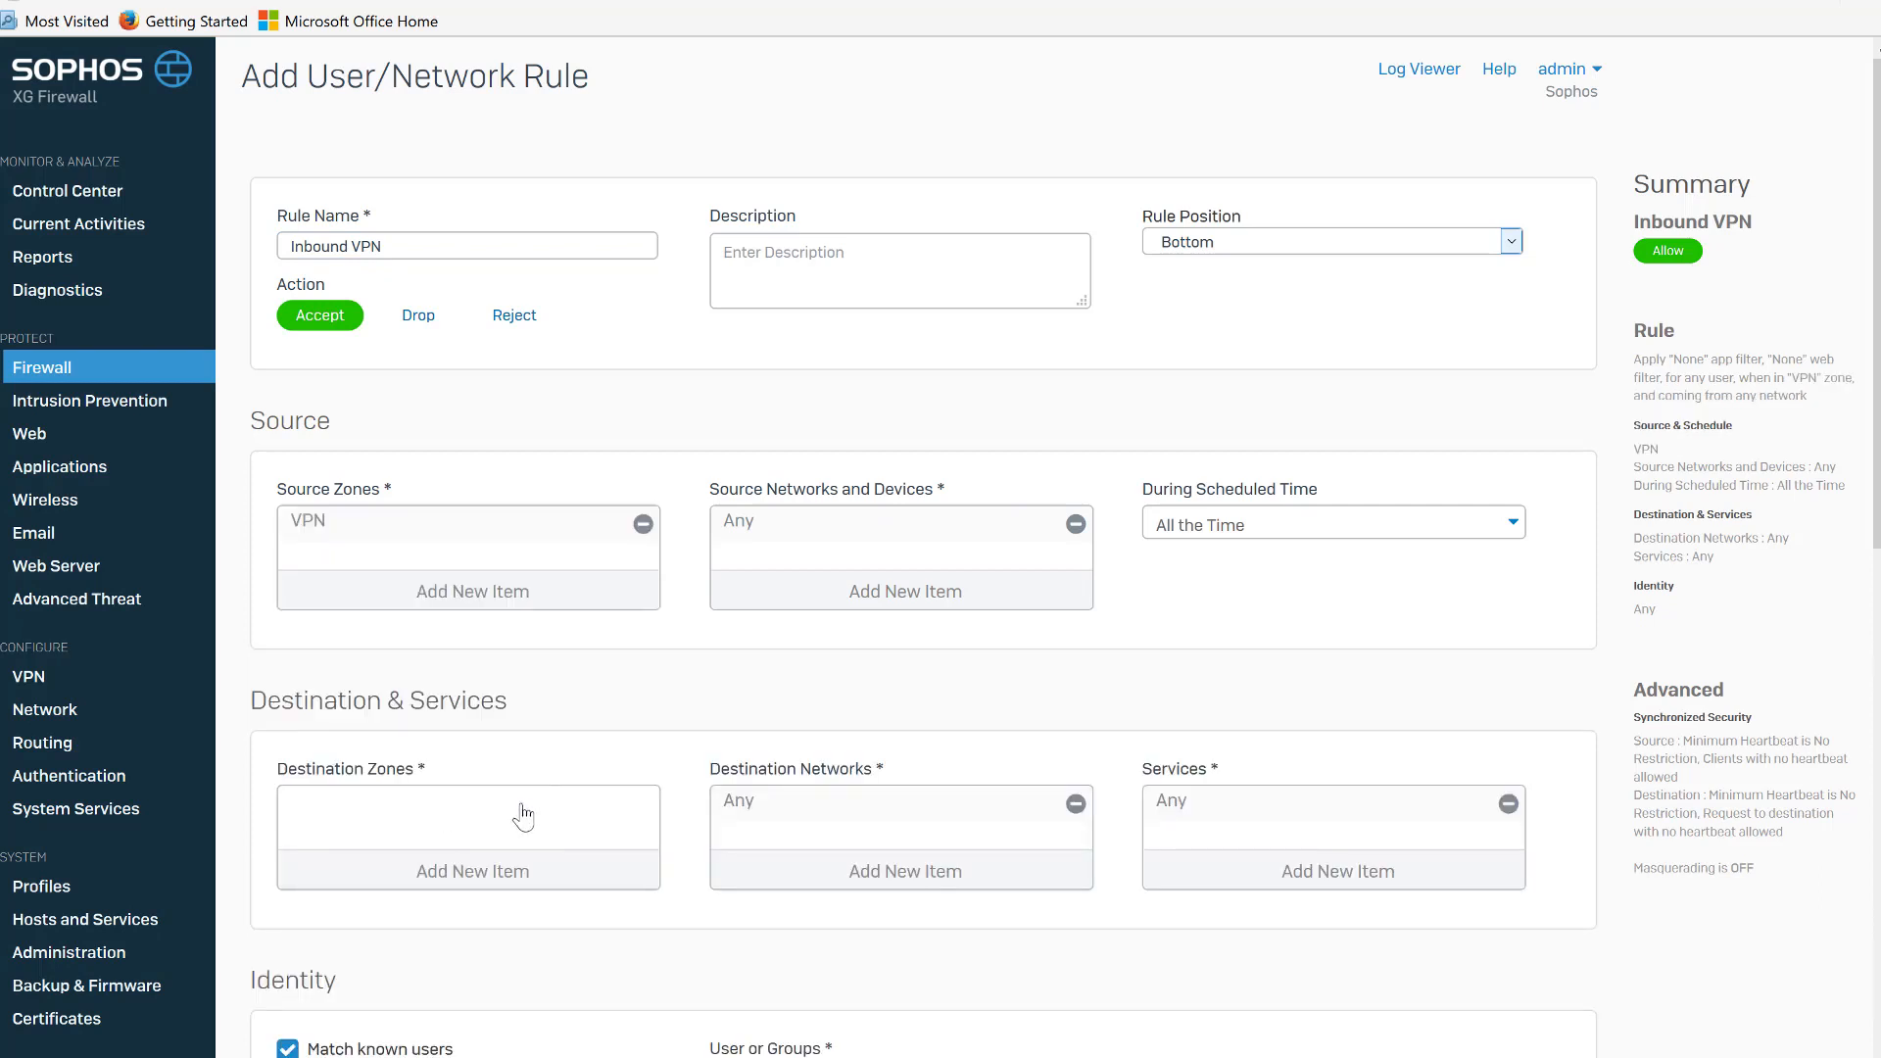
click(502, 874)
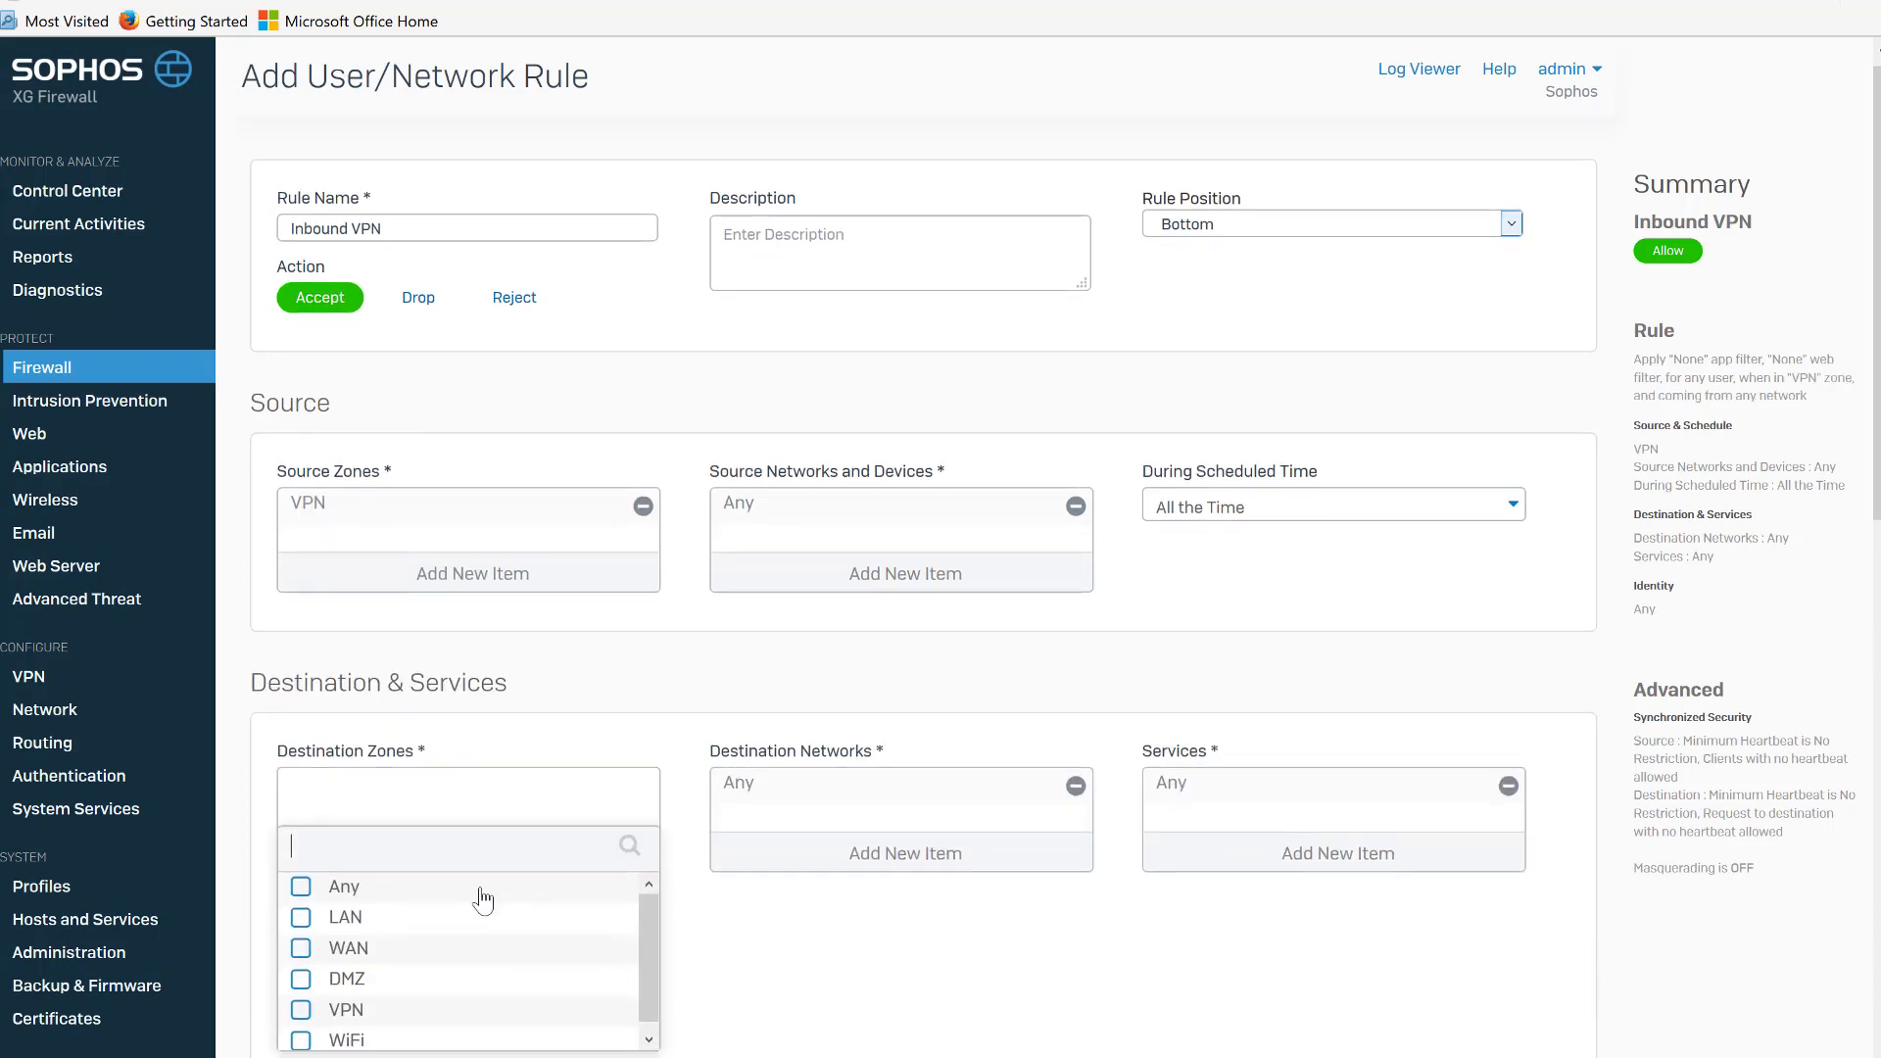
click(304, 919)
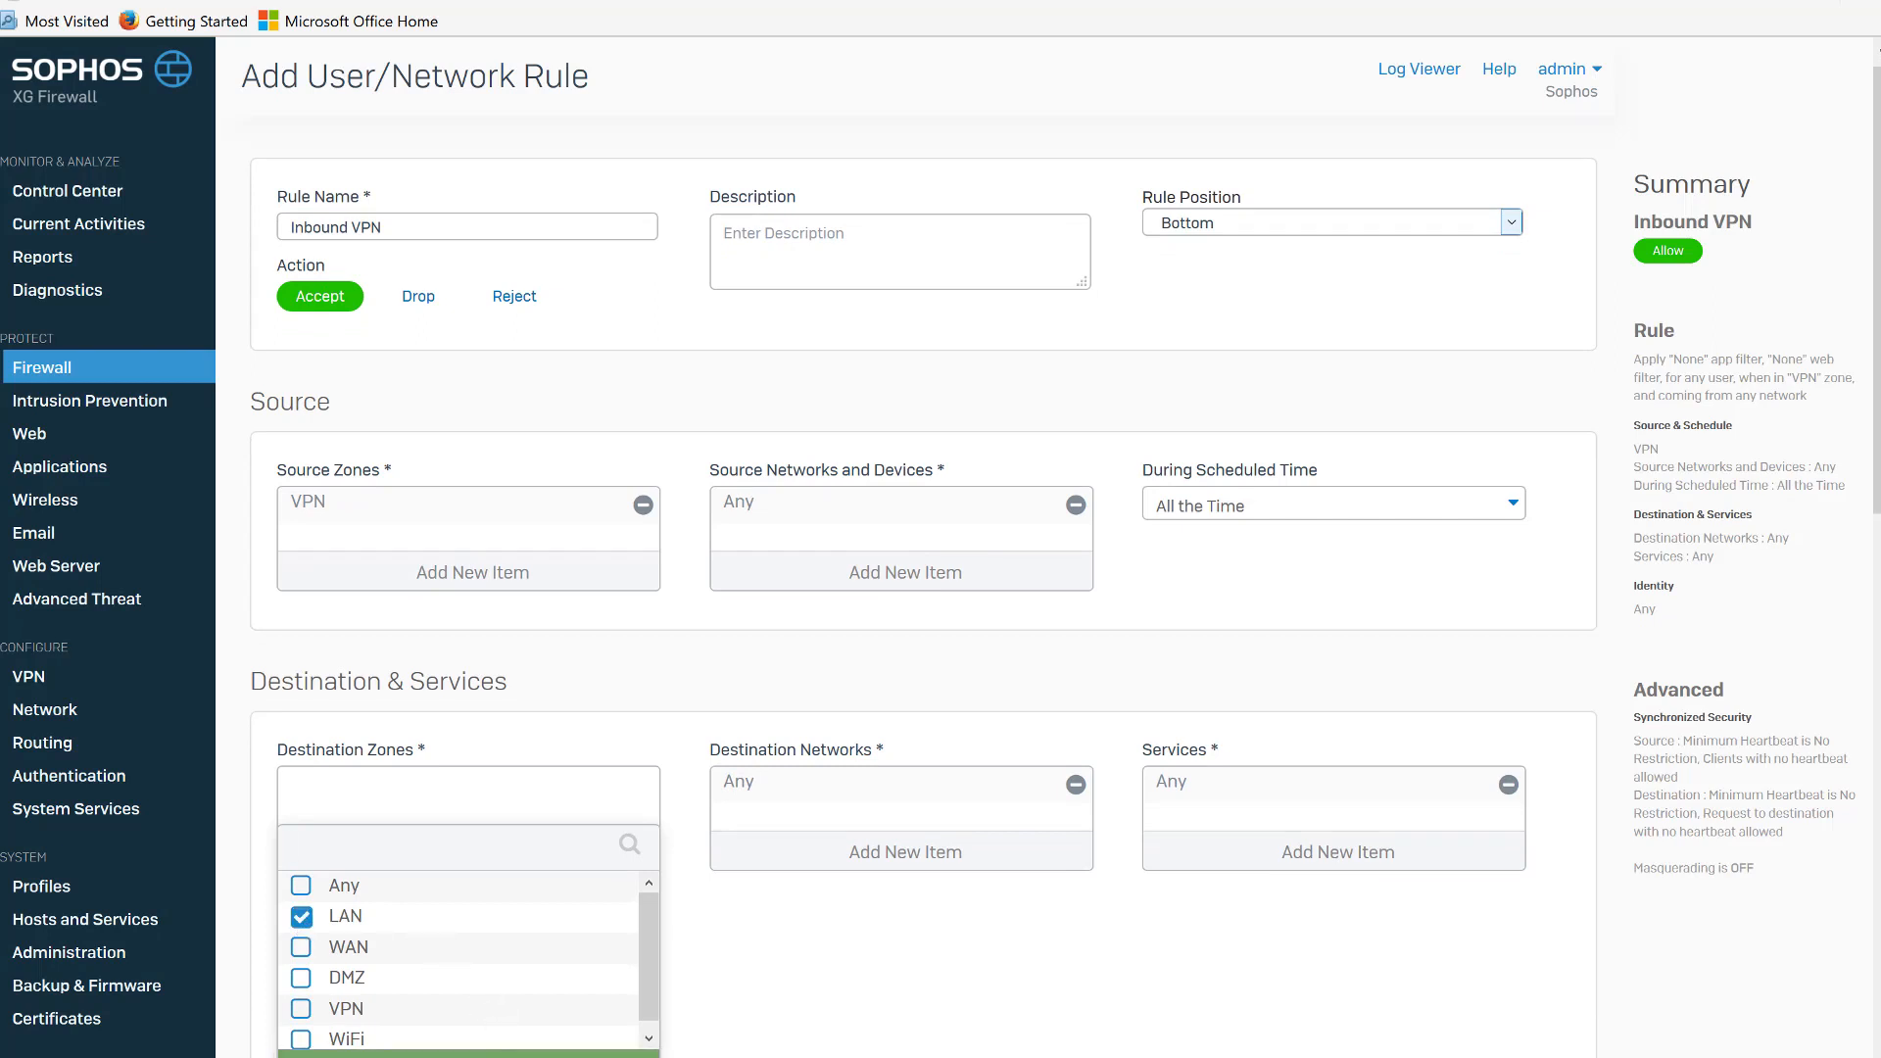
click(470, 1055)
Replace Any with SiteB Subnet as the source network, filtering the list to networks.
scroll(1554, 533, down, 2)
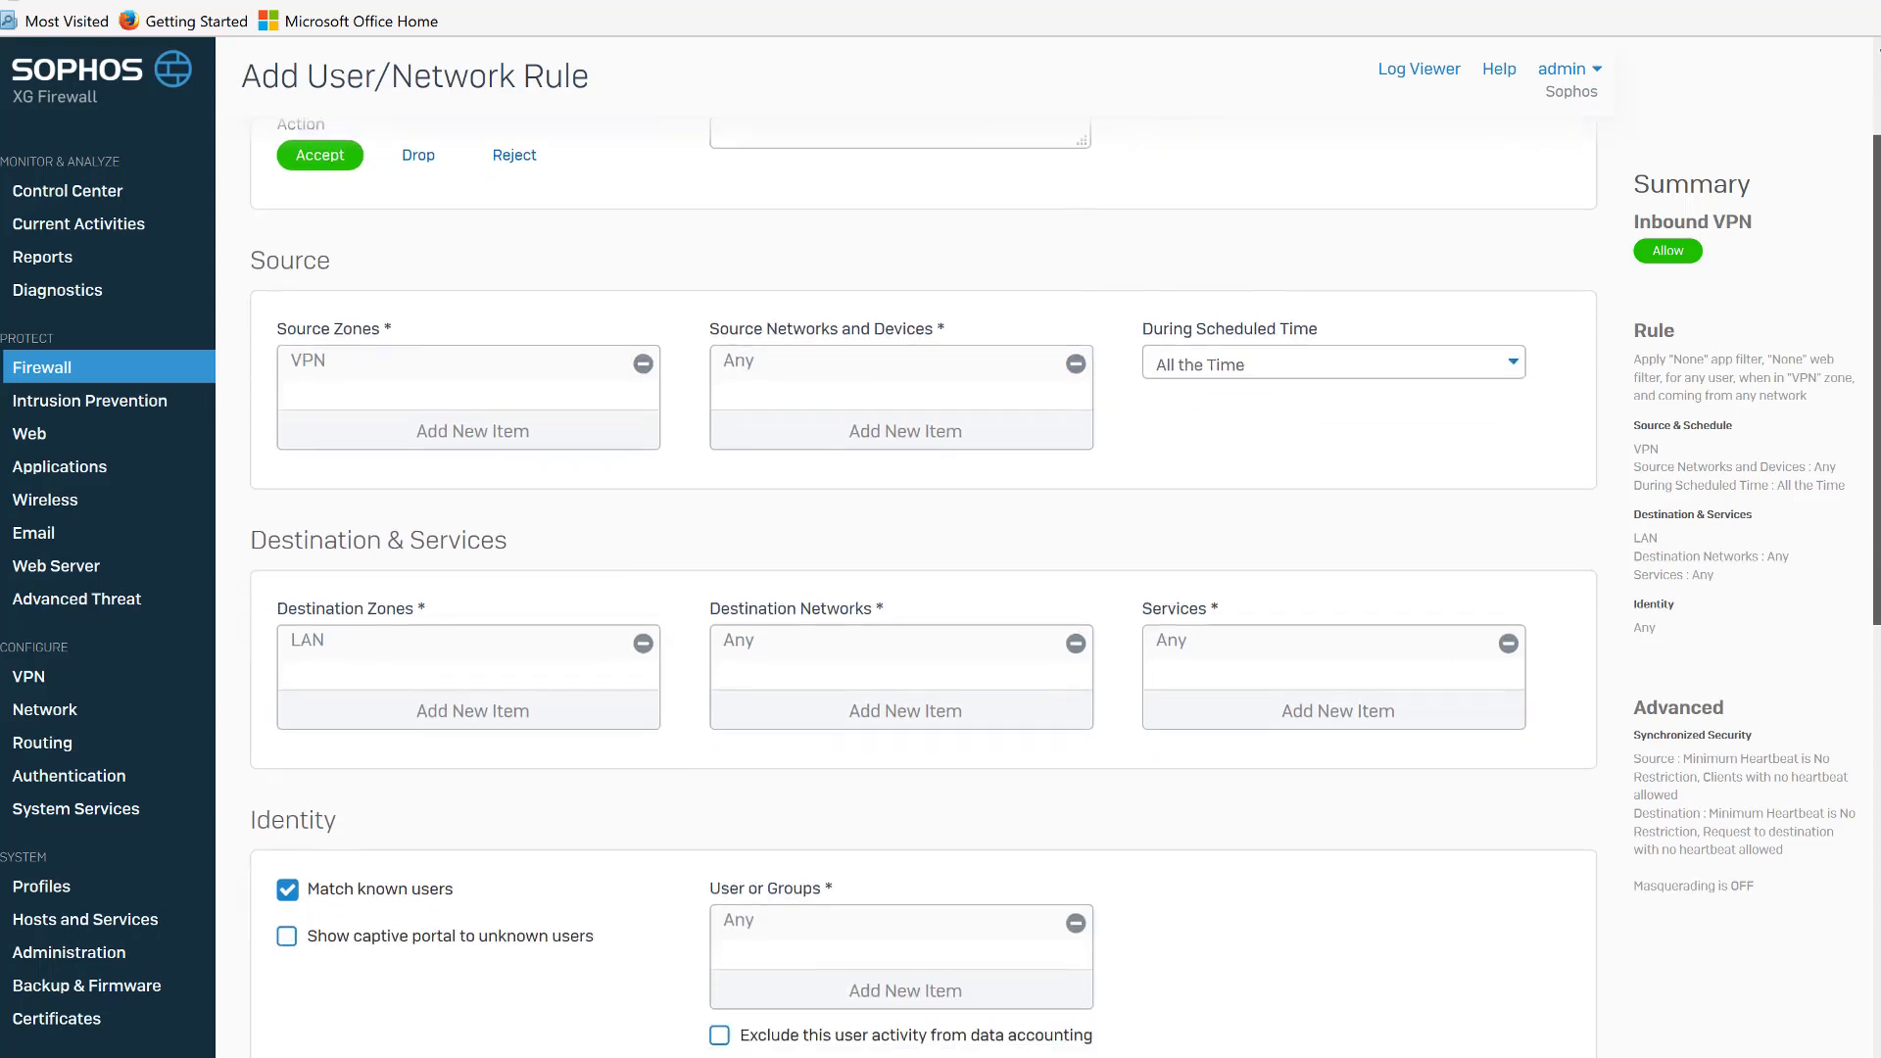
click(955, 369)
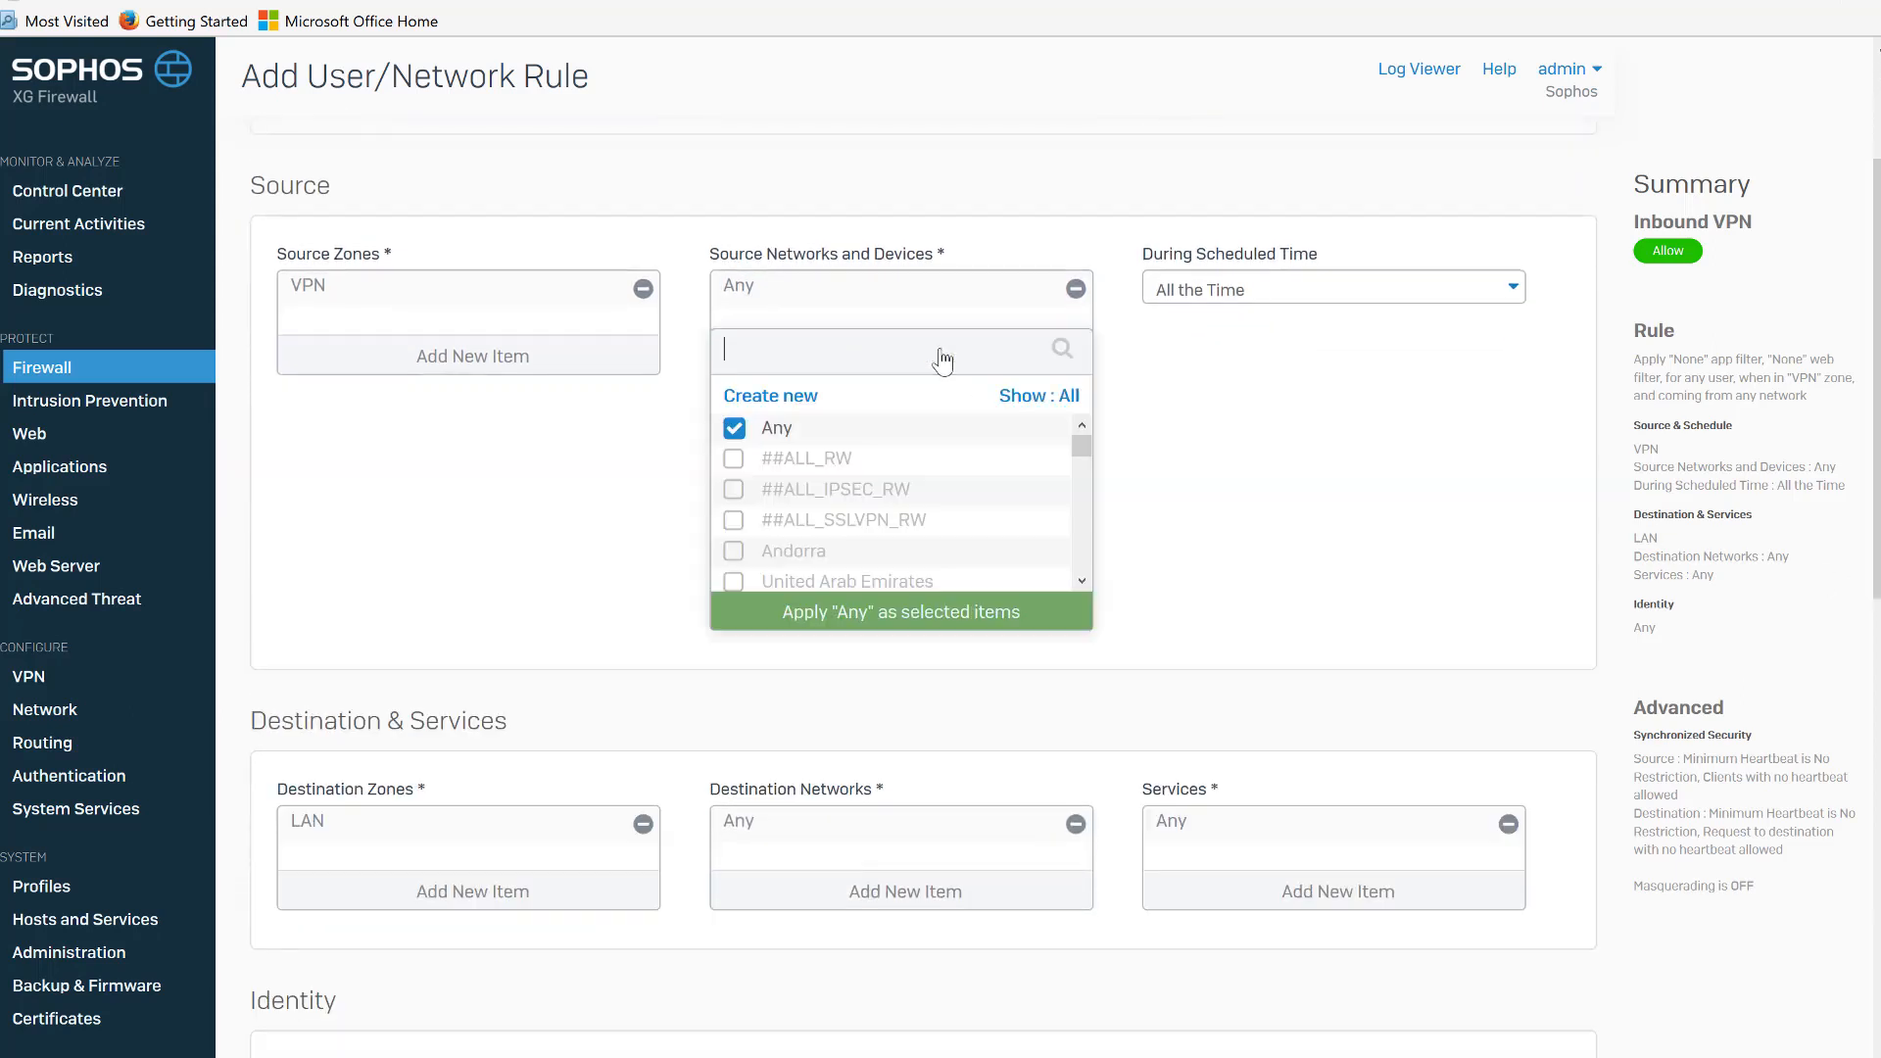
click(1068, 400)
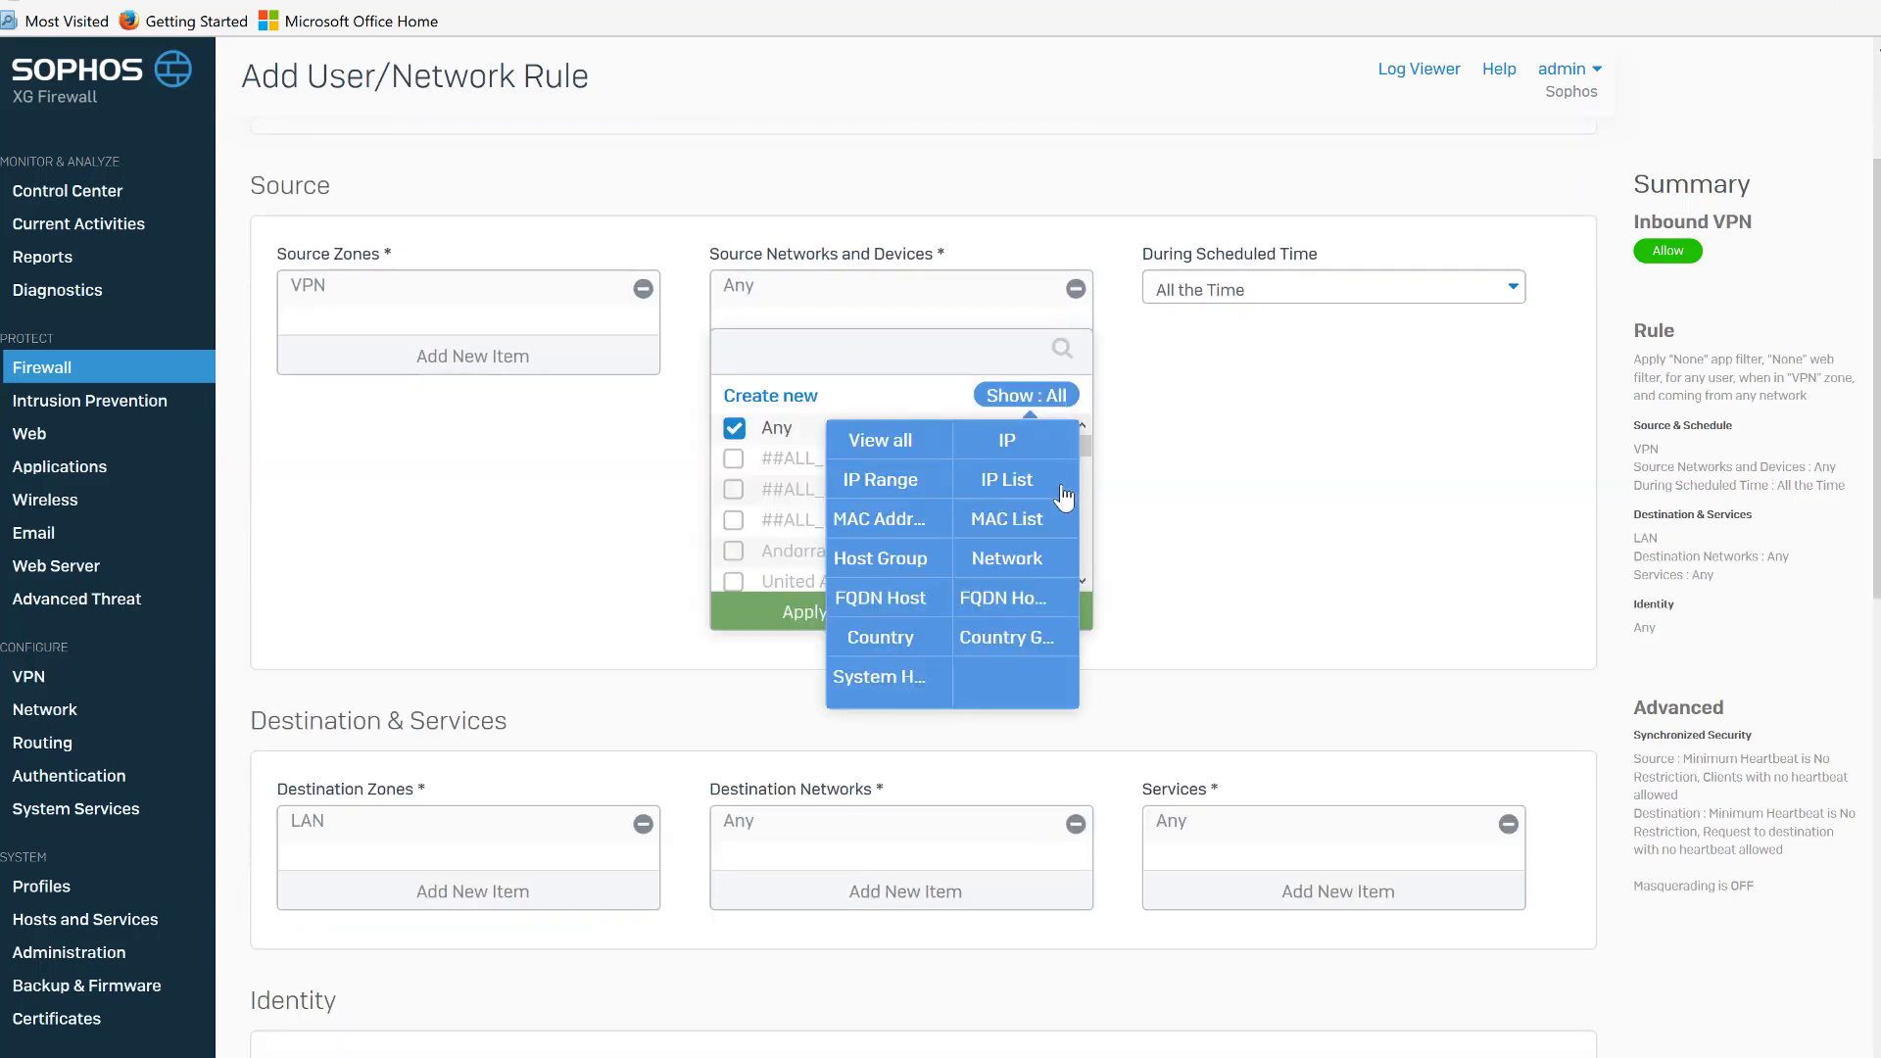
click(998, 551)
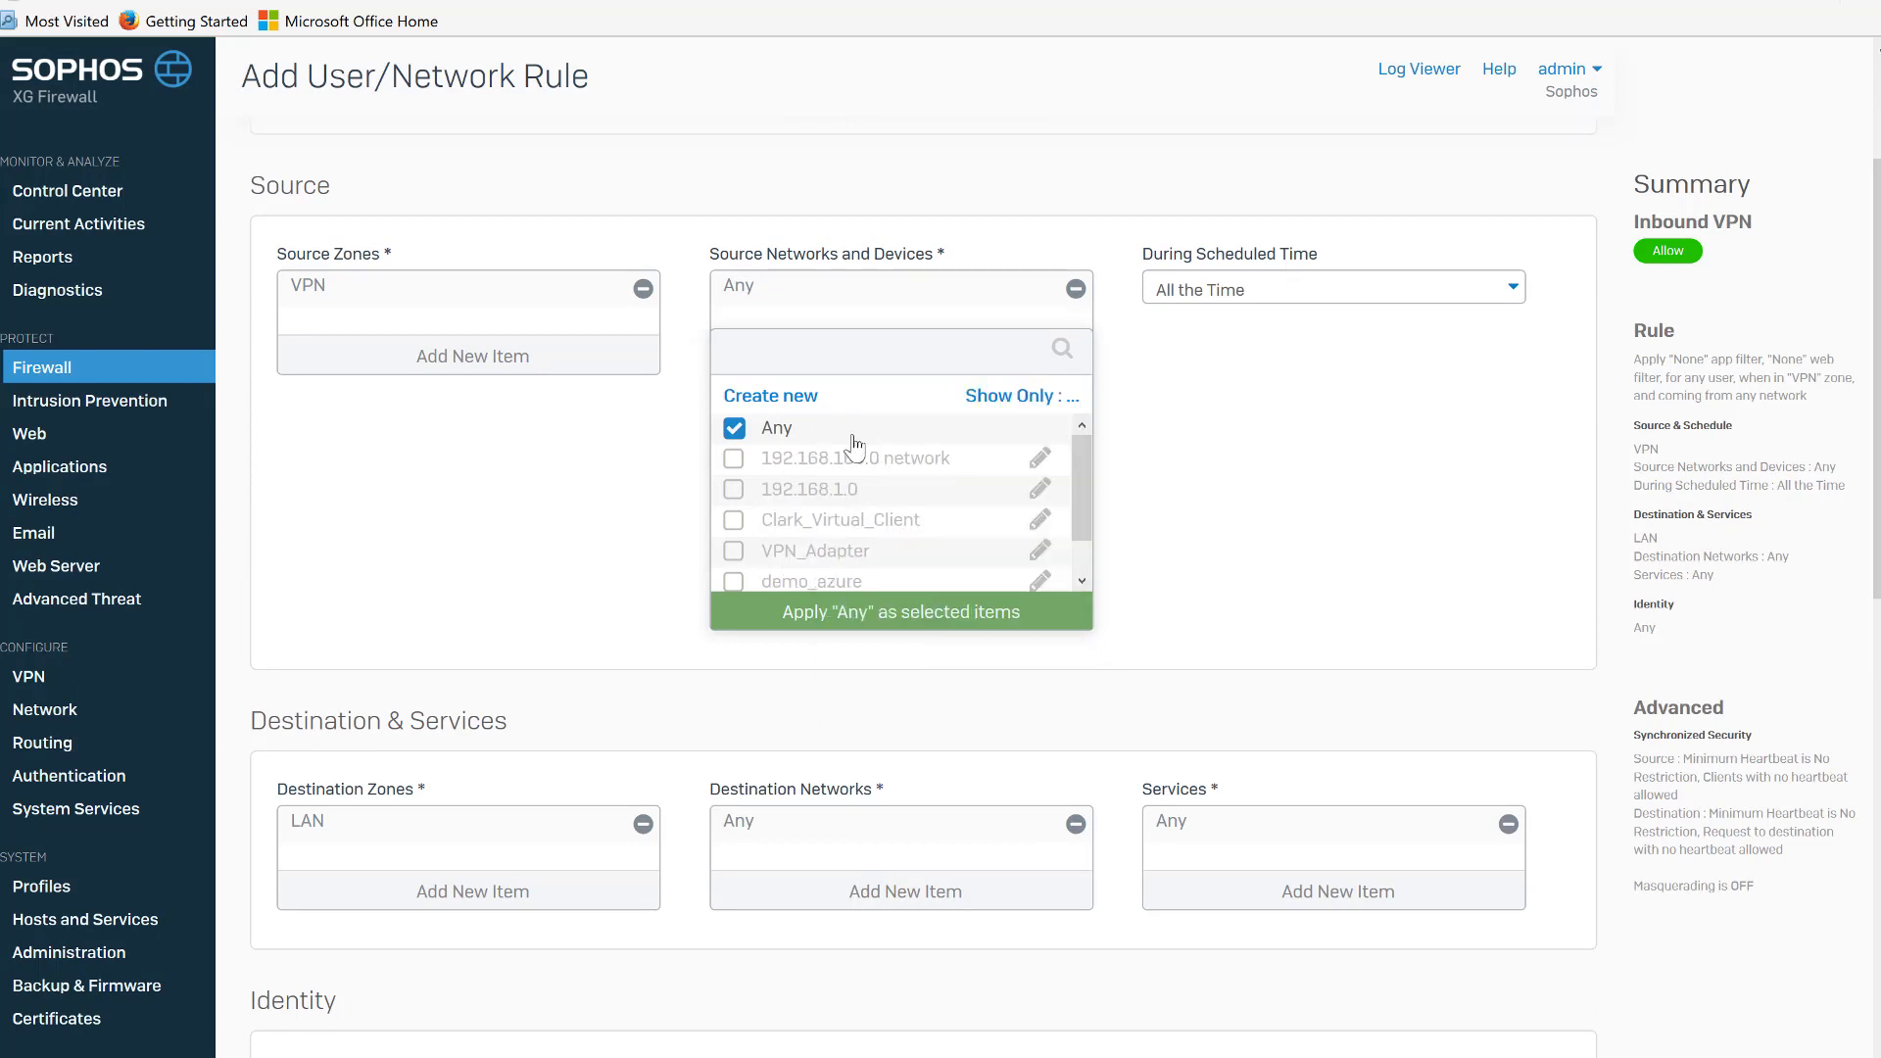
click(778, 431)
scroll(1082, 477, down, 1)
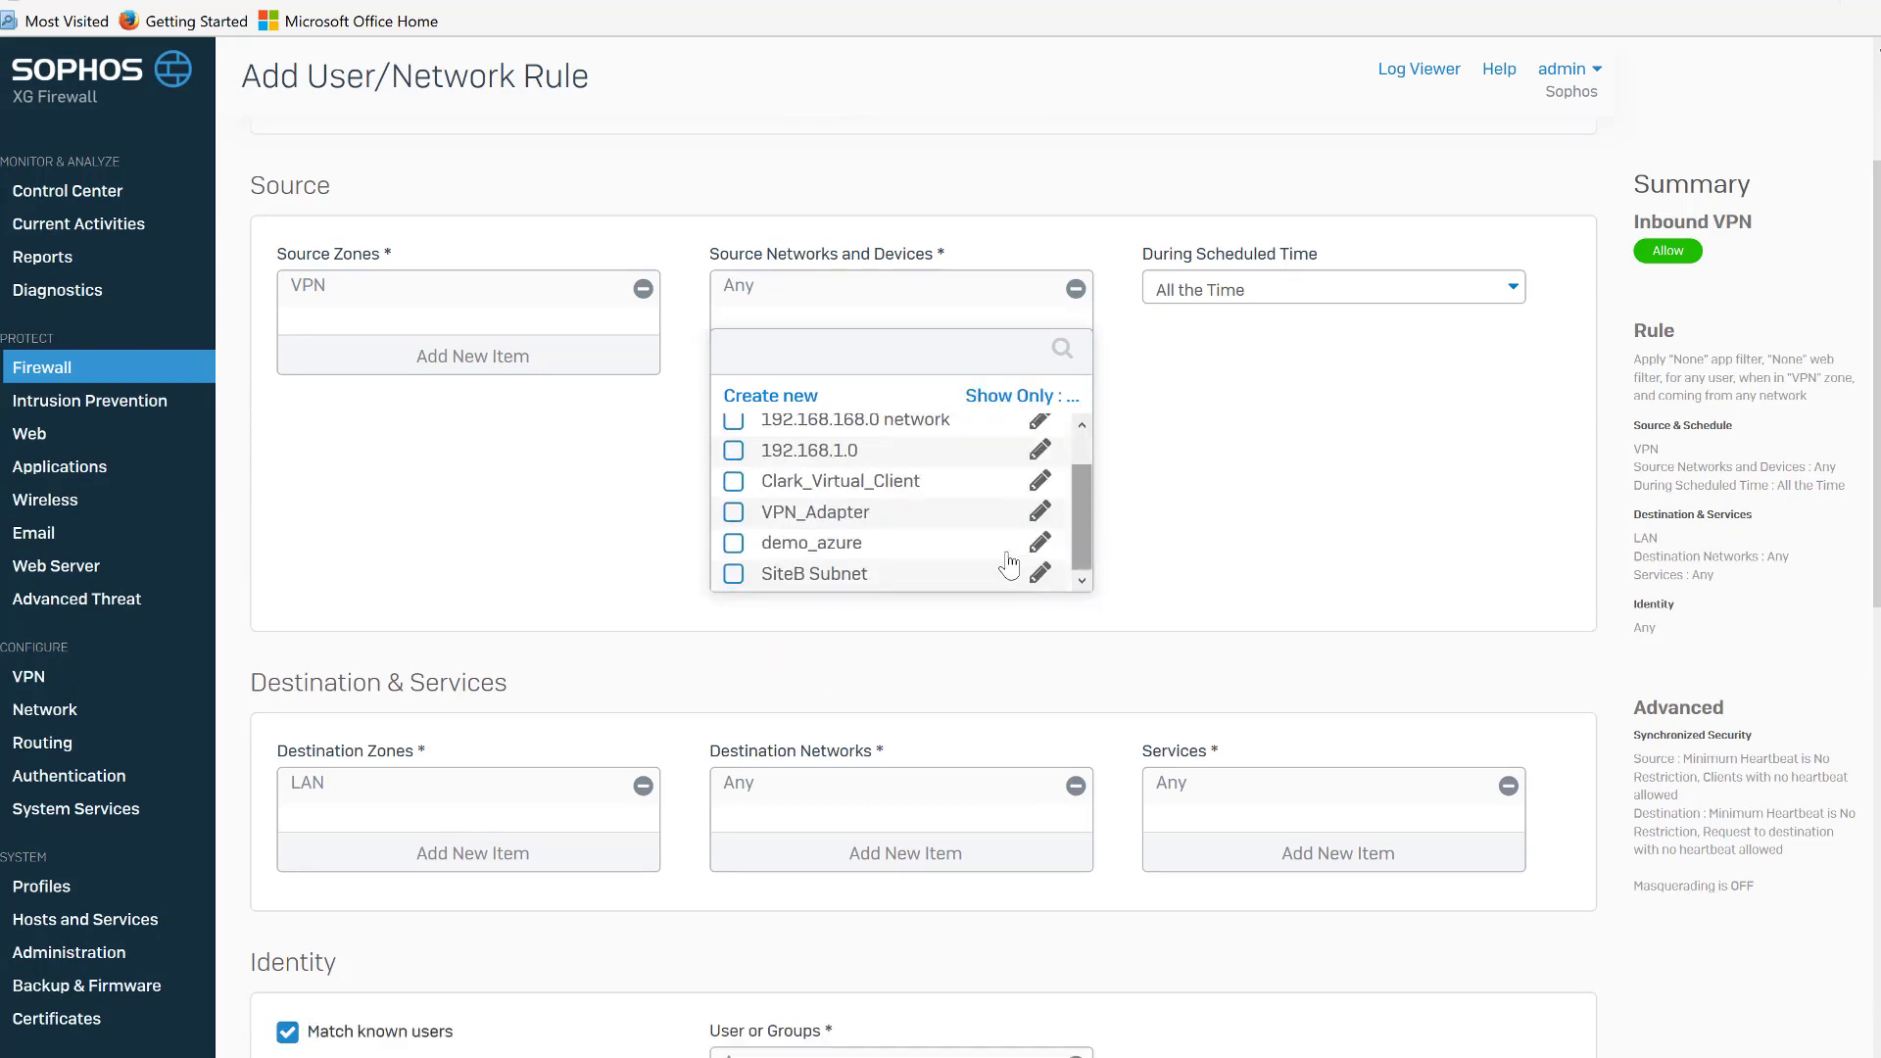
click(734, 574)
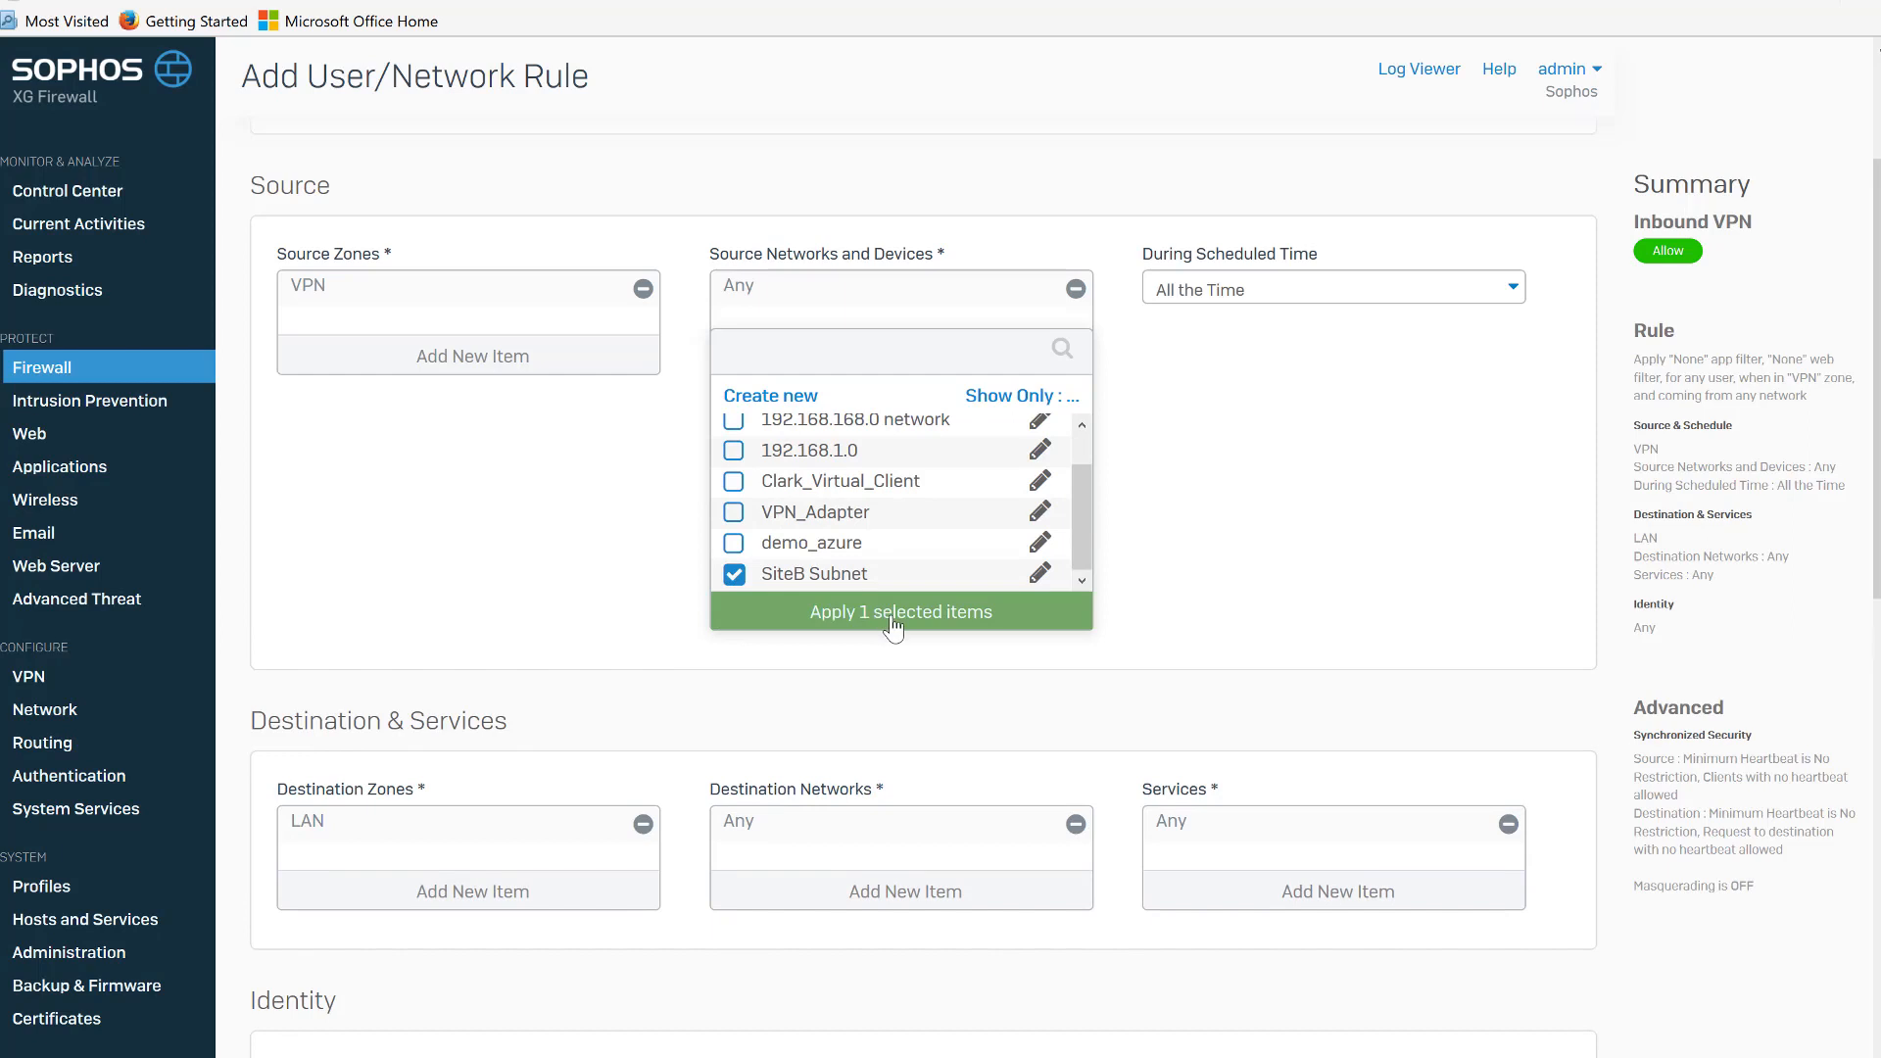
click(874, 615)
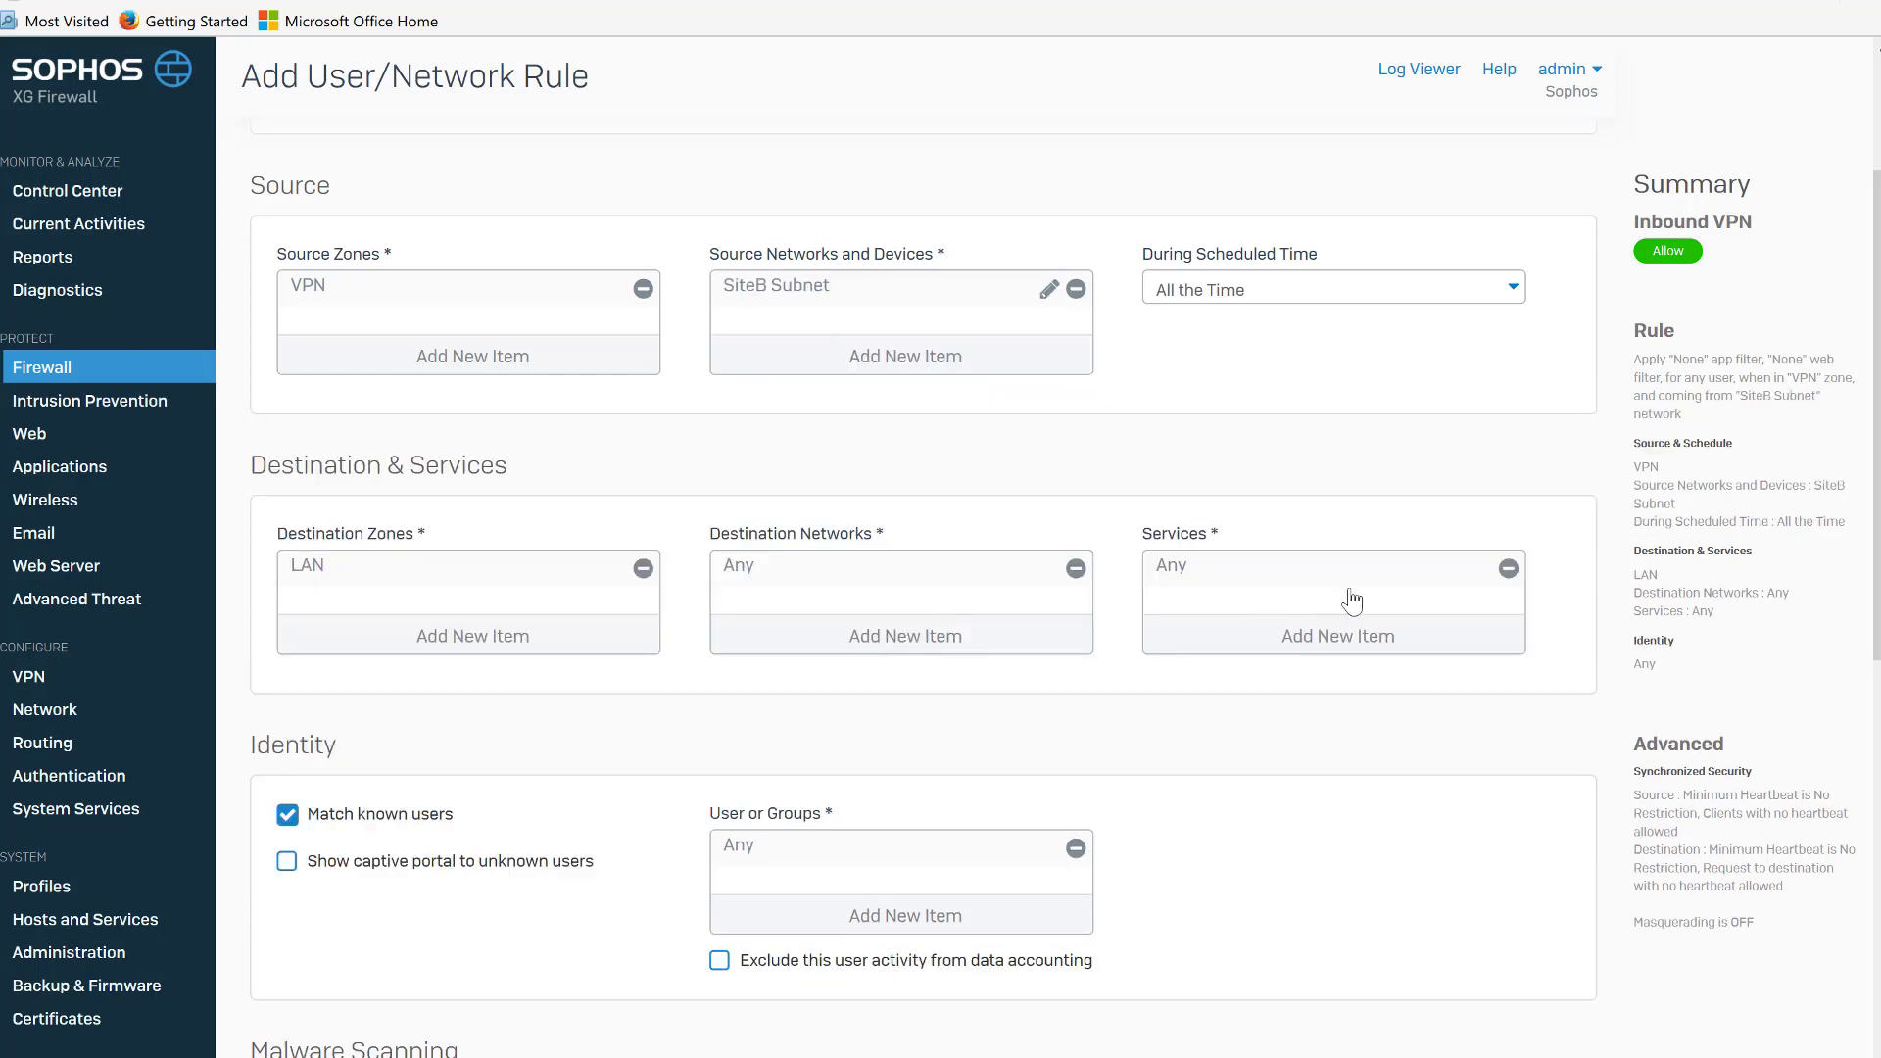
Set the destination network to 192.168.168.0 network, filtering the list to networks.
click(931, 639)
click(734, 707)
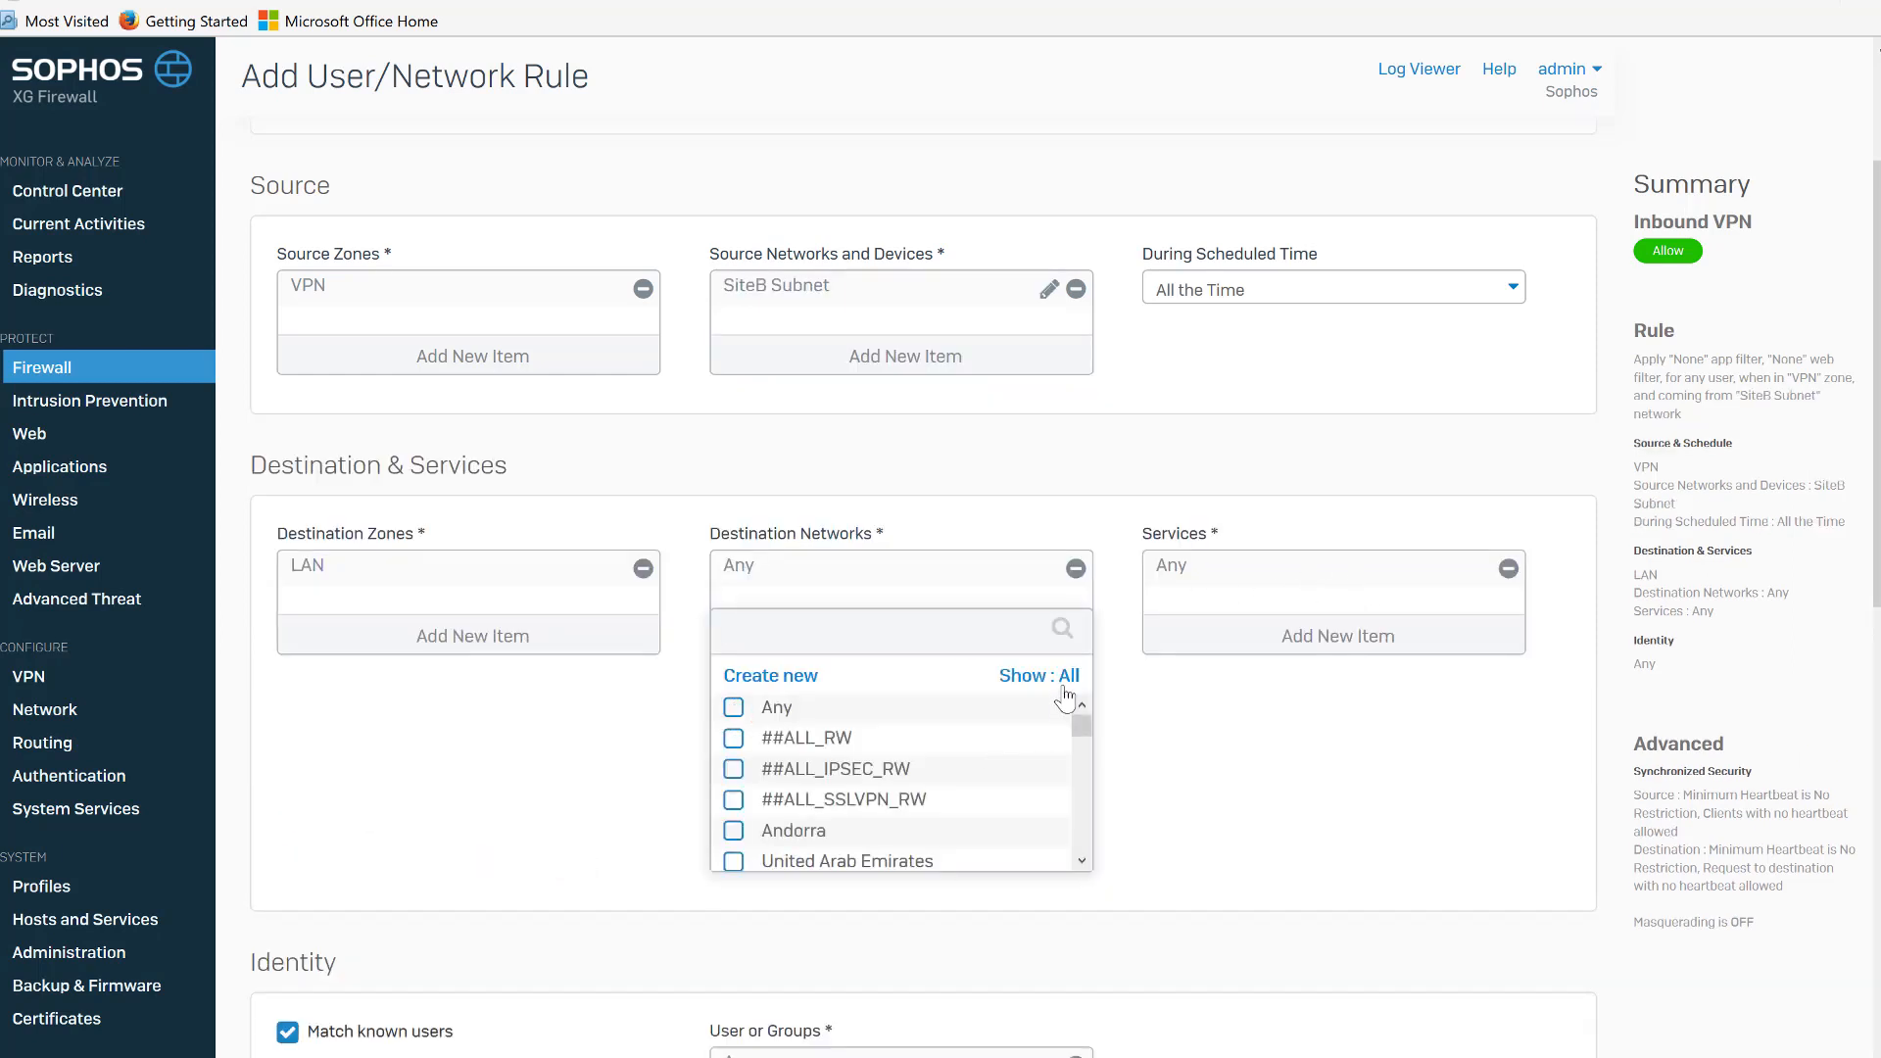
click(1063, 685)
click(1005, 839)
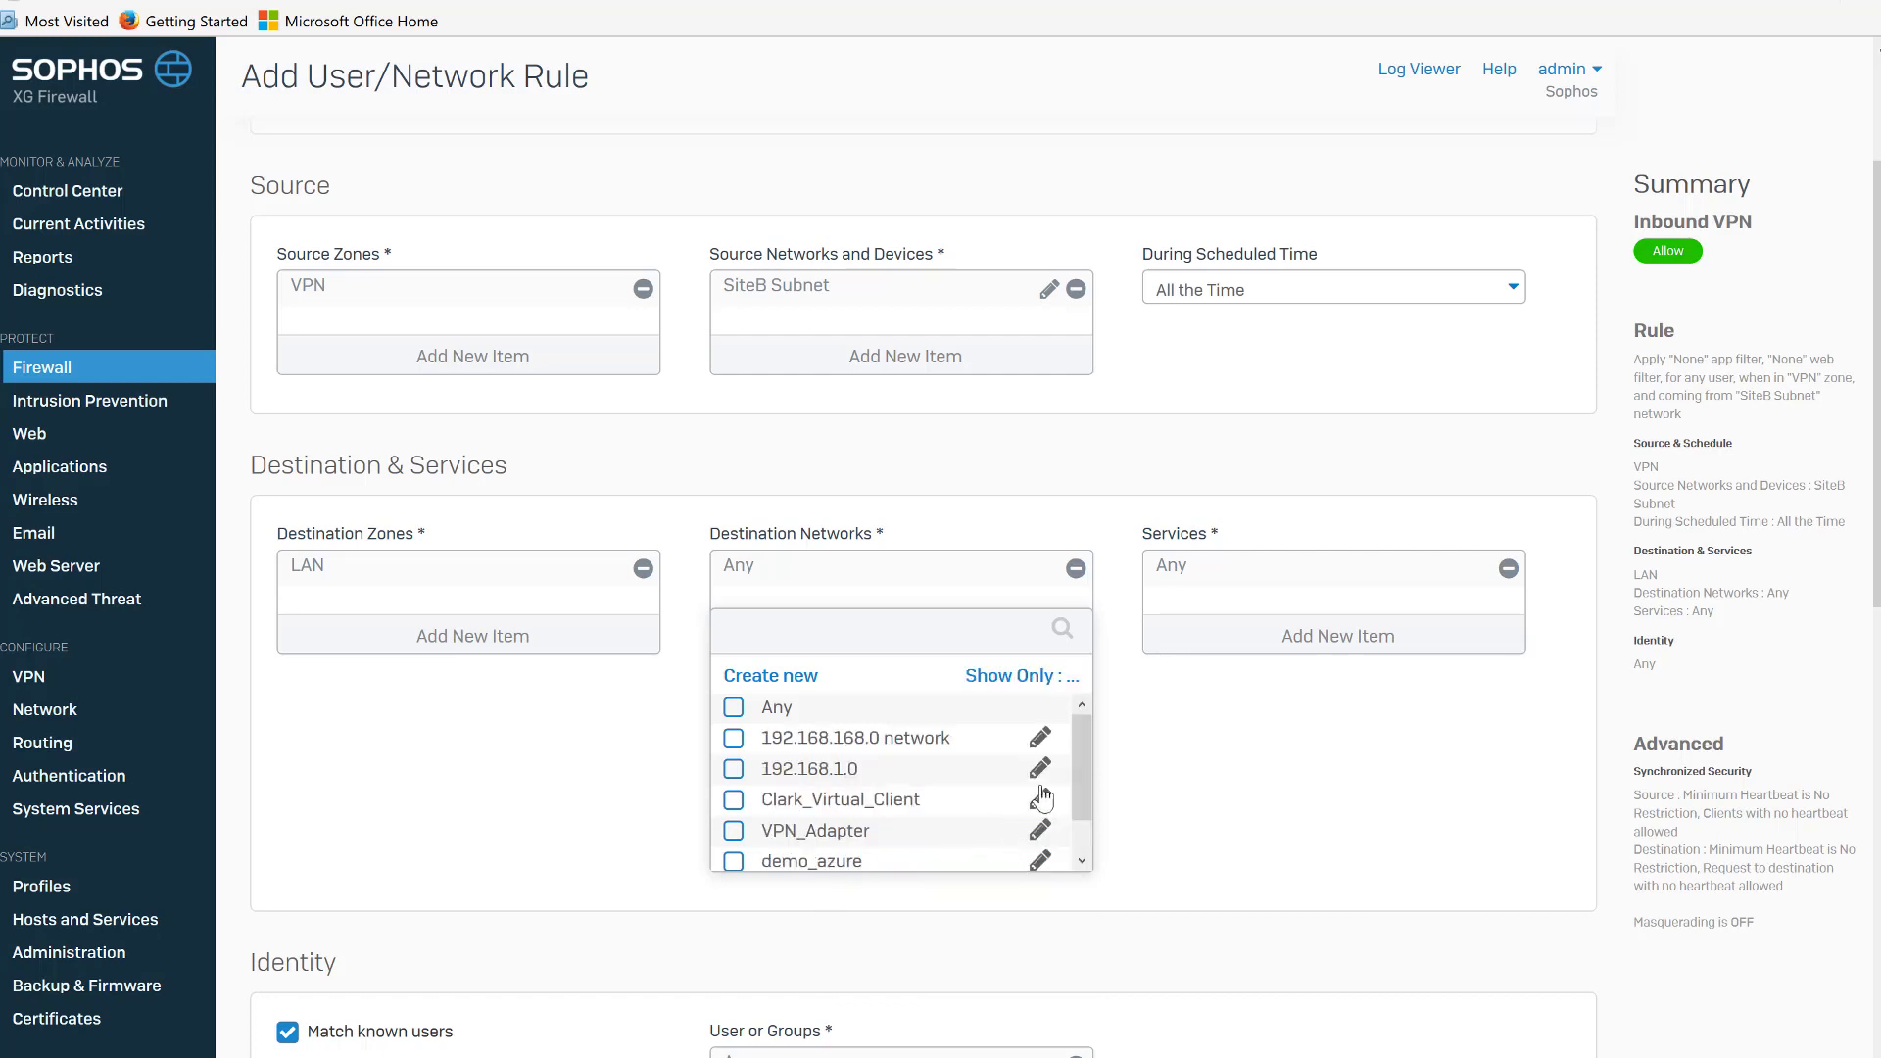
mouse_move(793, 750)
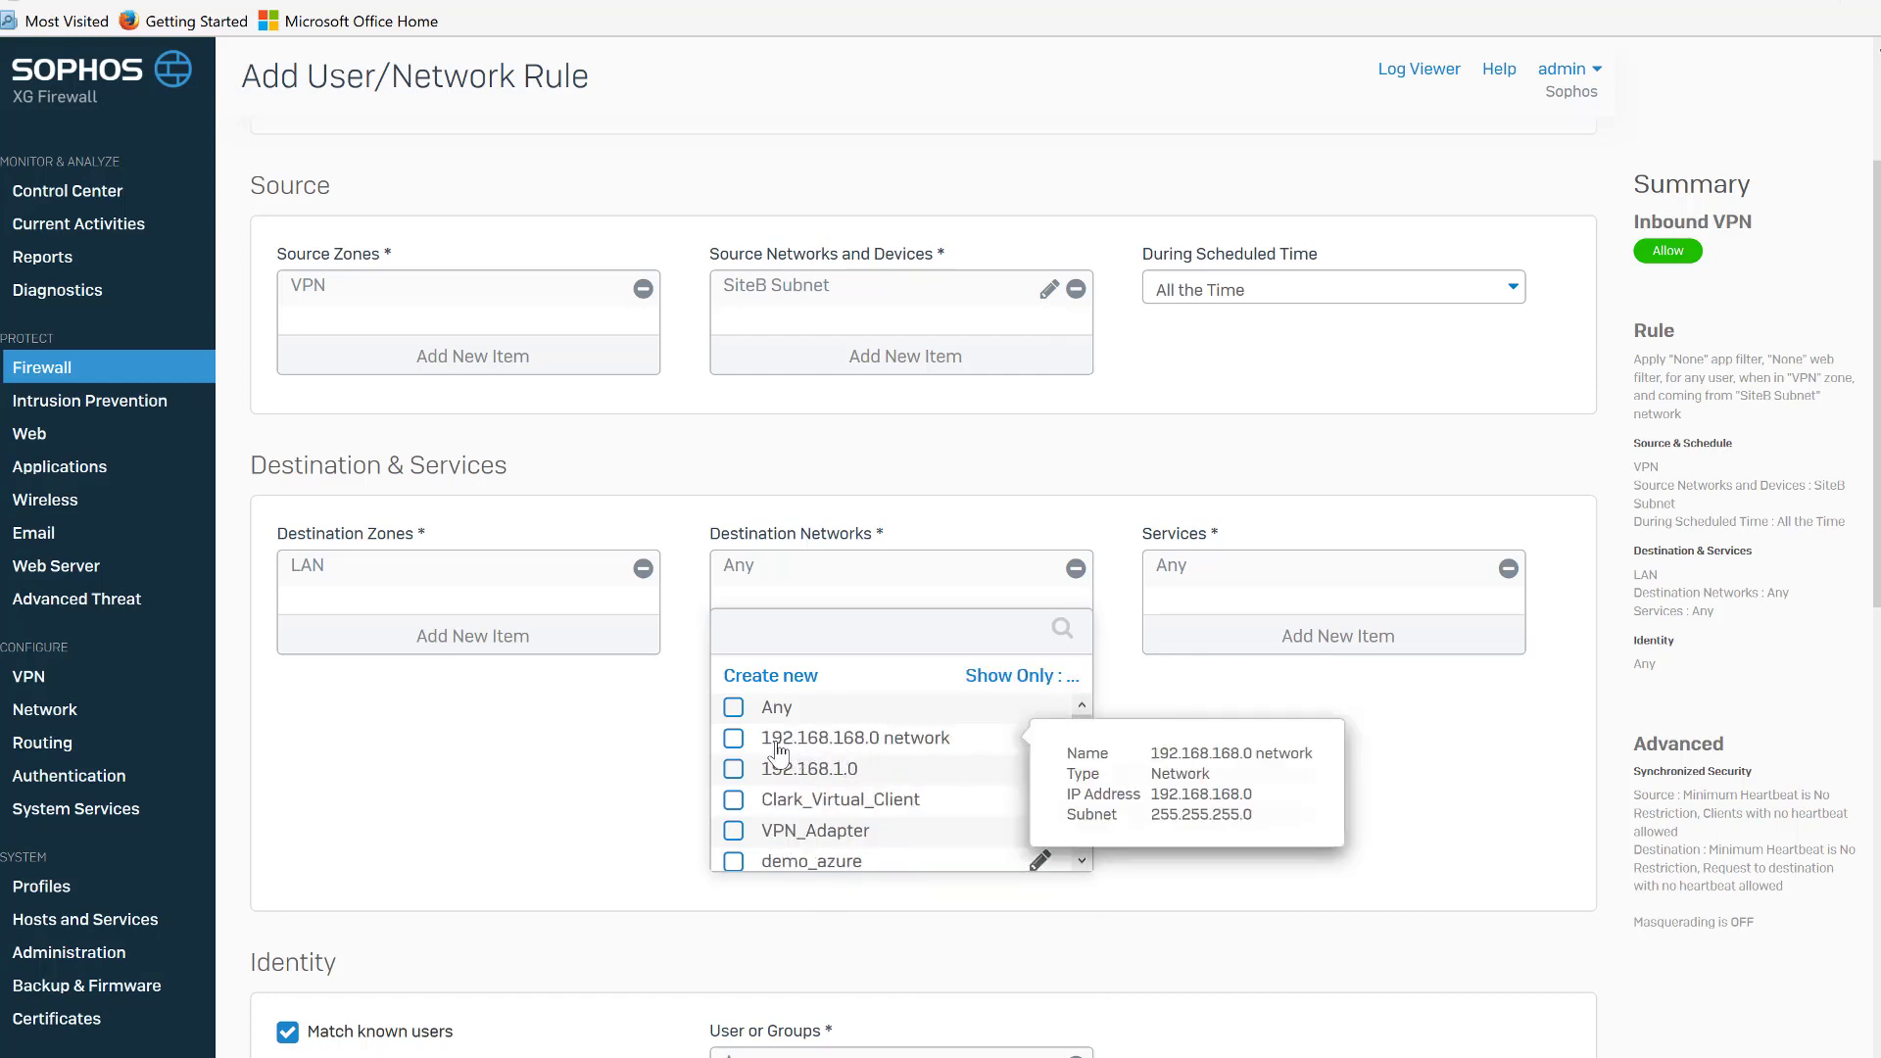
click(779, 751)
click(873, 894)
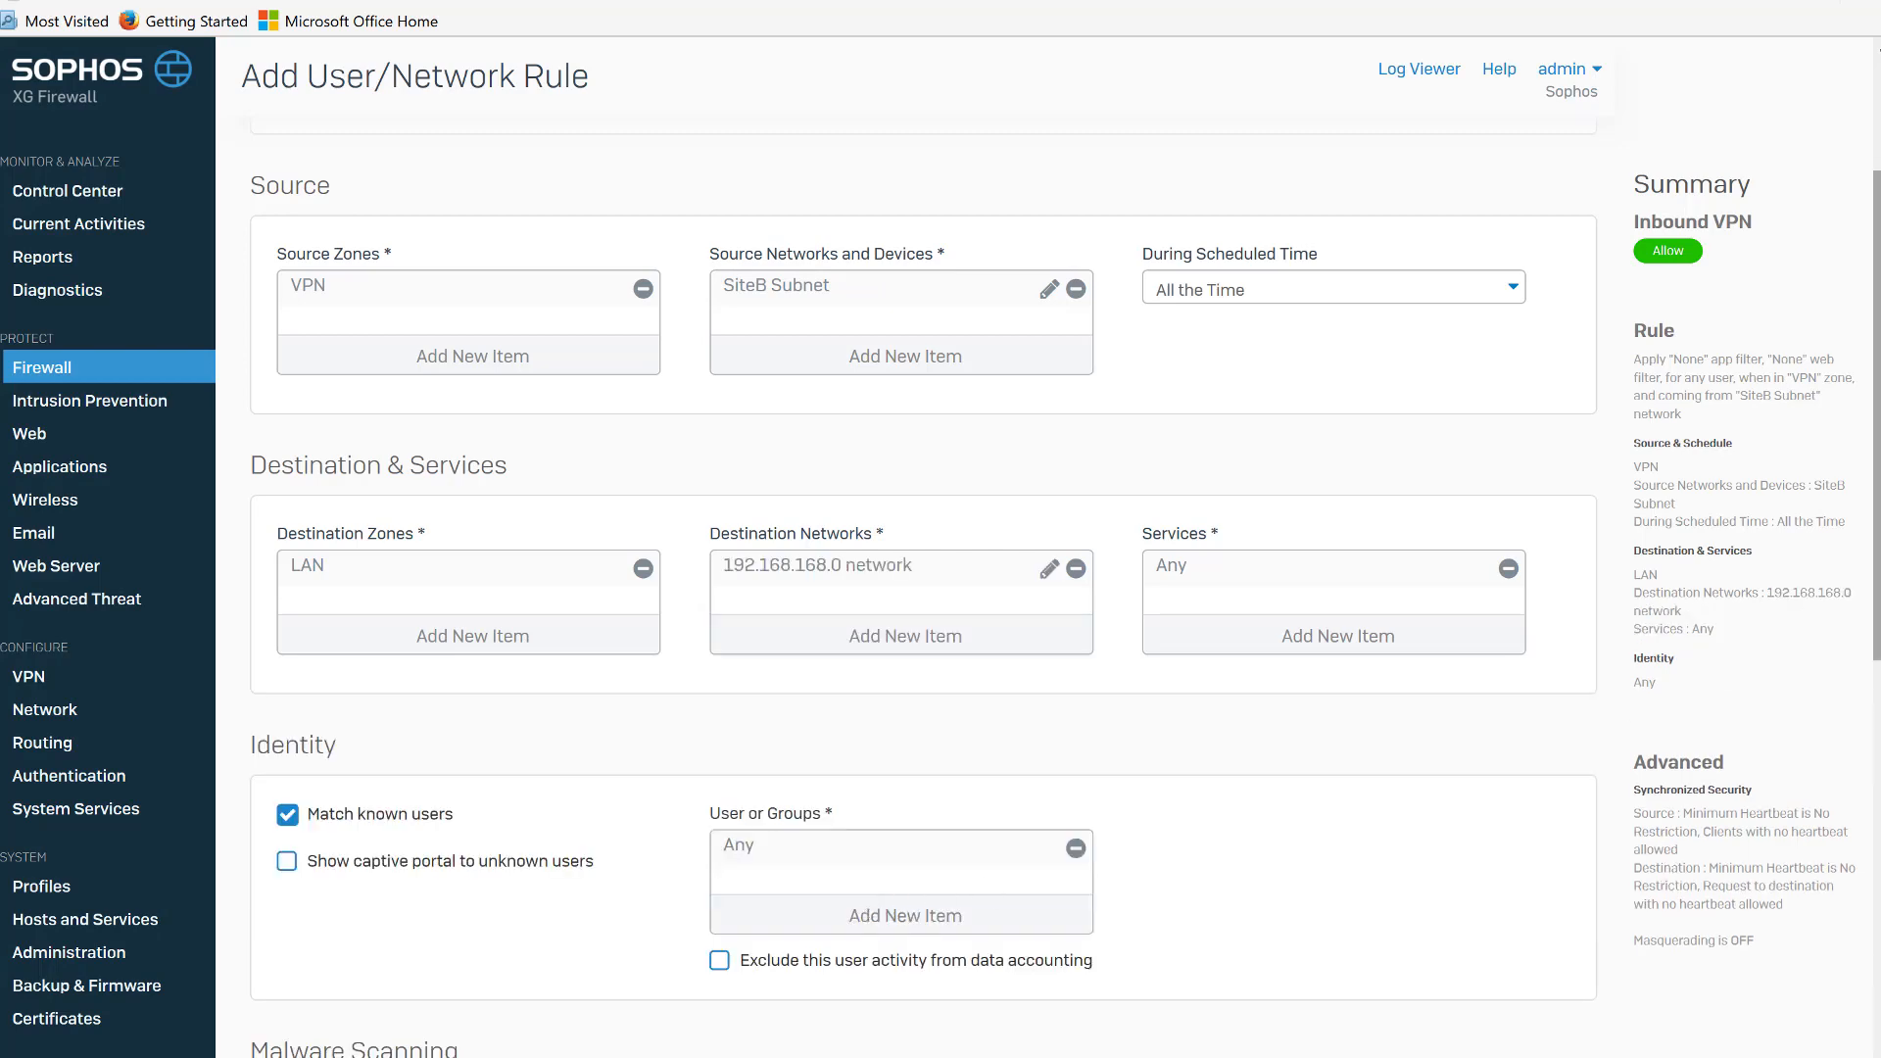
Turn off matching known users, turn on firewall traffic logging, and save the Inbound VPN rule.
scroll(921, 588, down, 5)
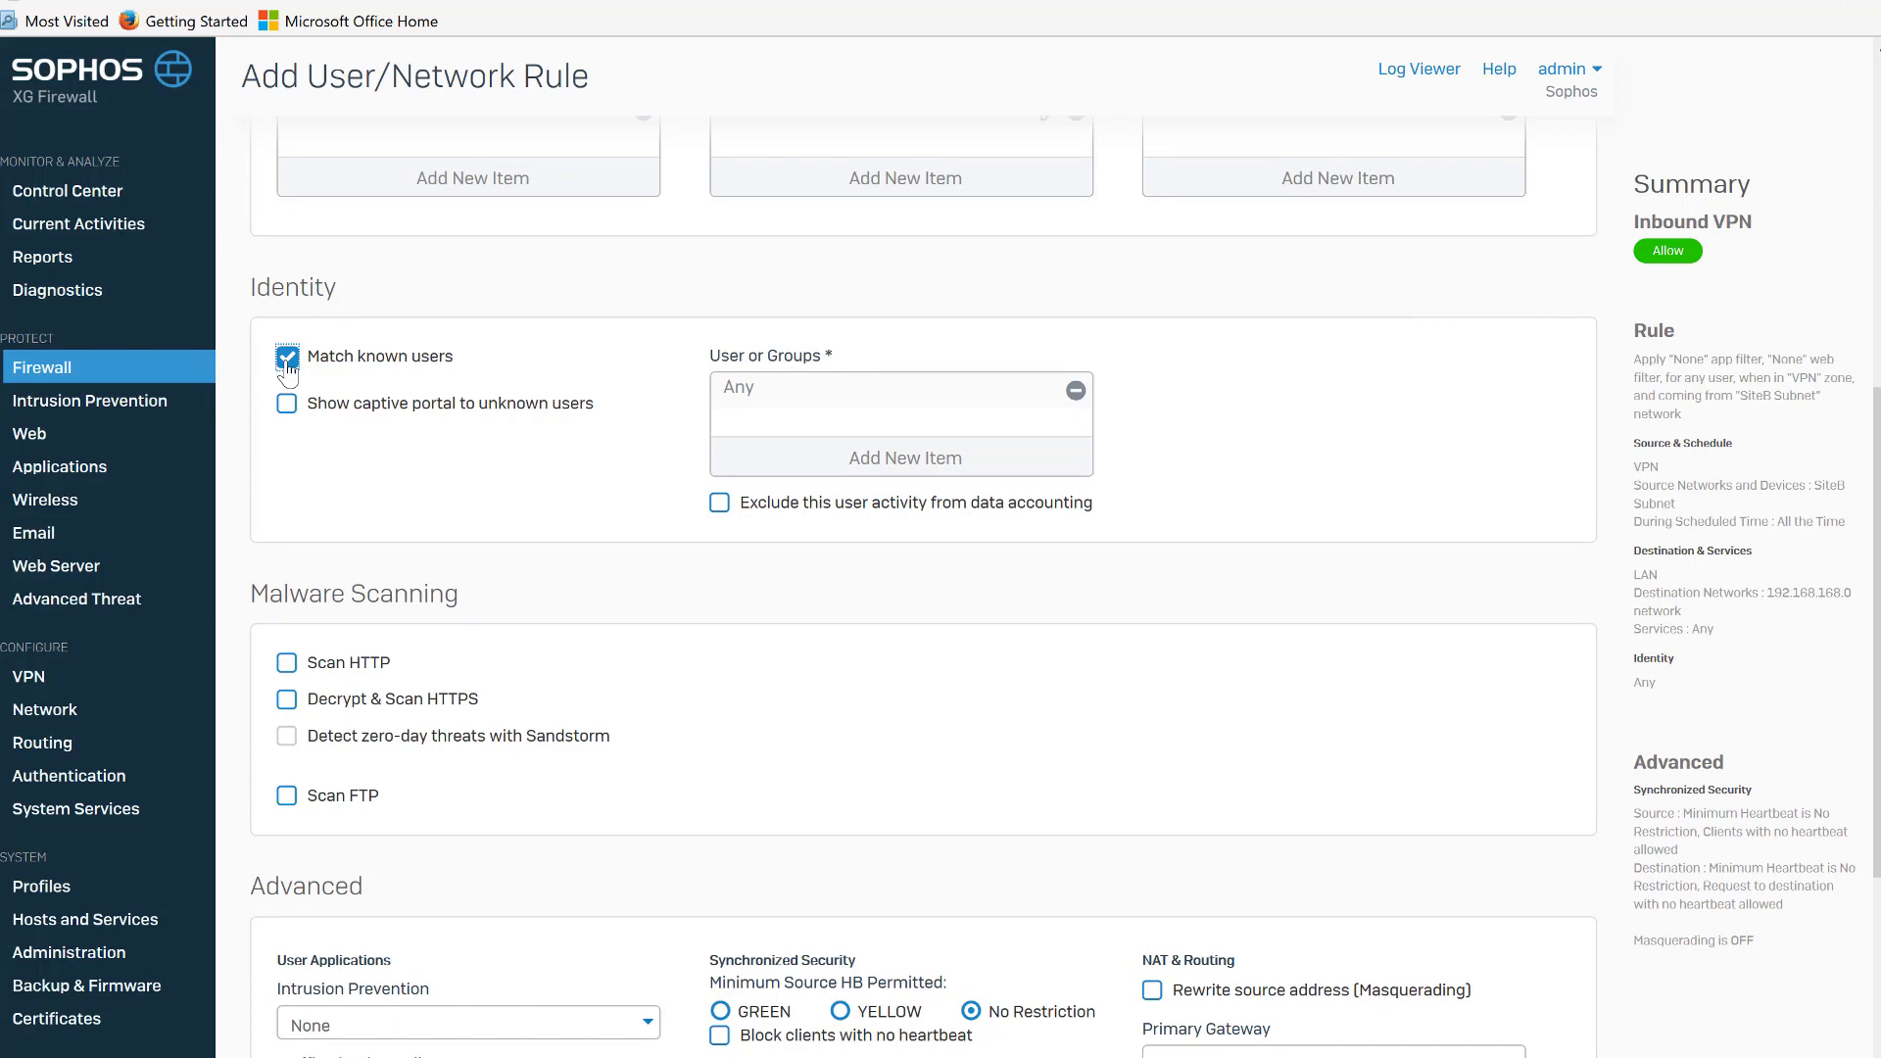
click(287, 359)
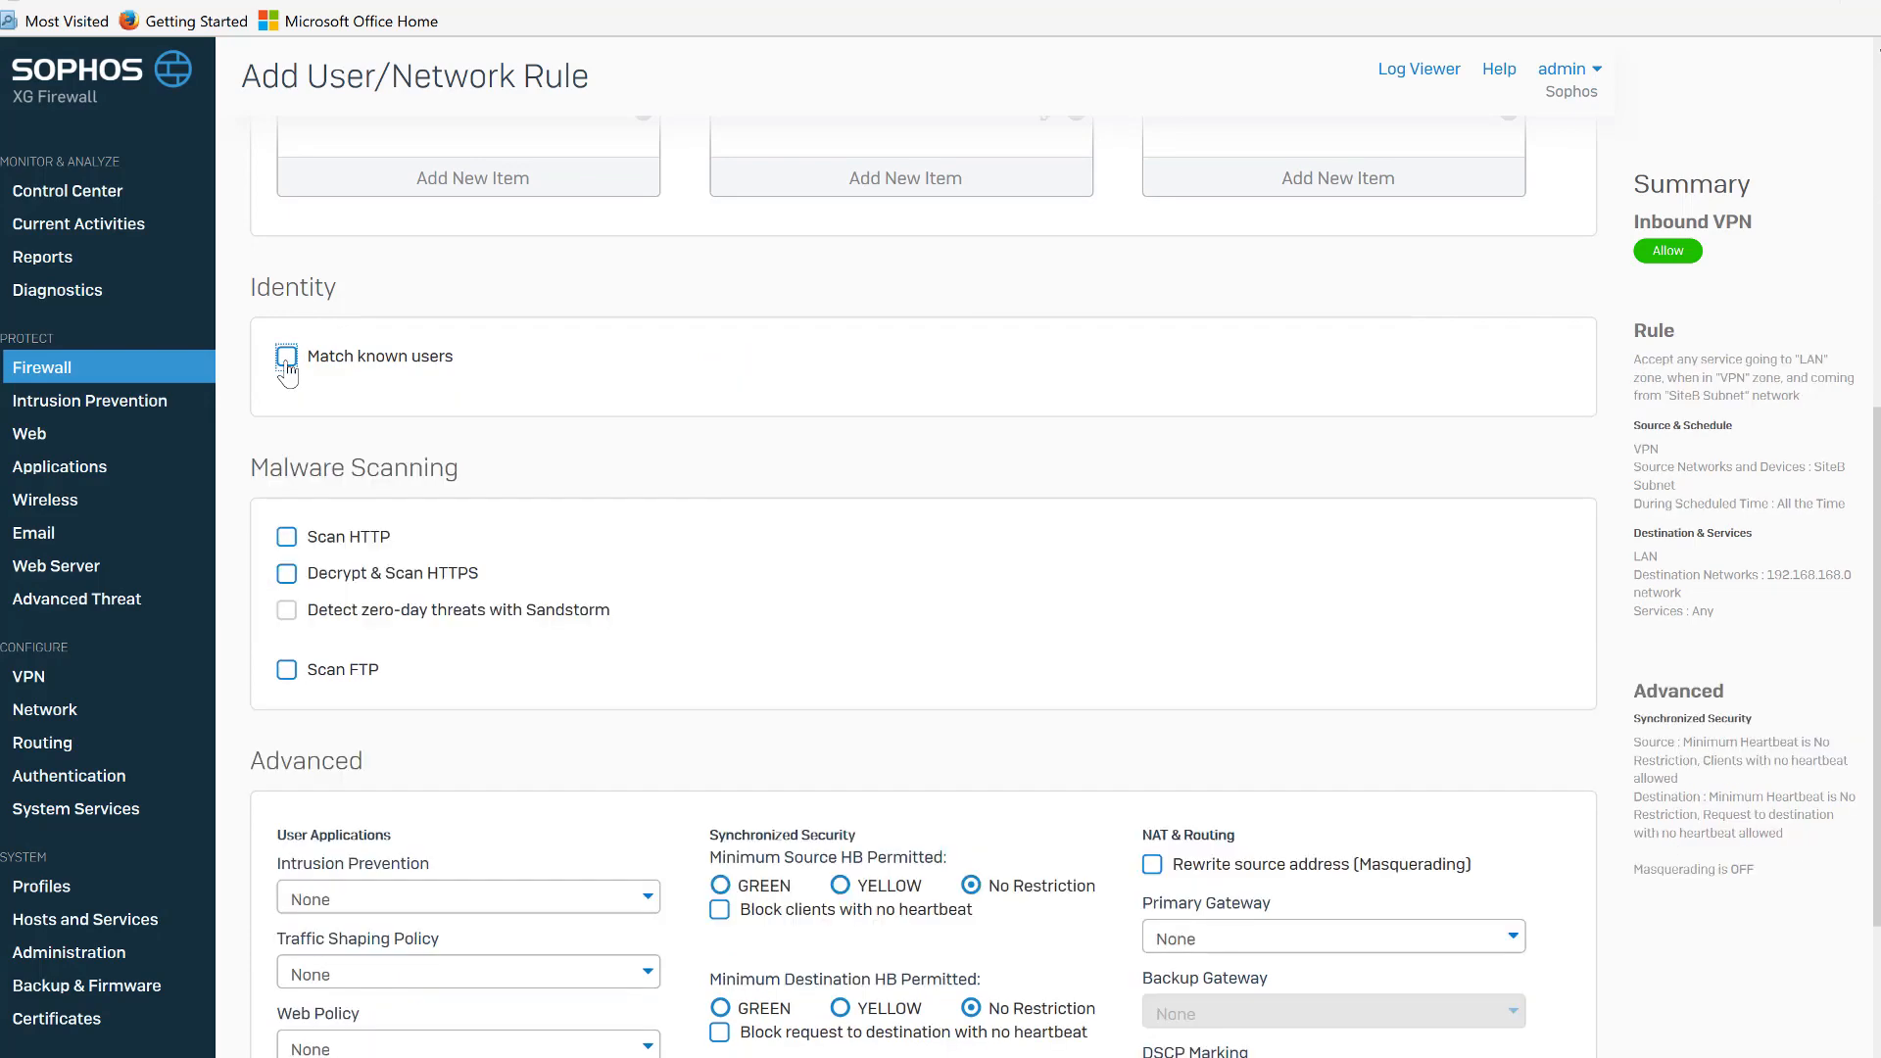
scroll(1737, 873, down, 4)
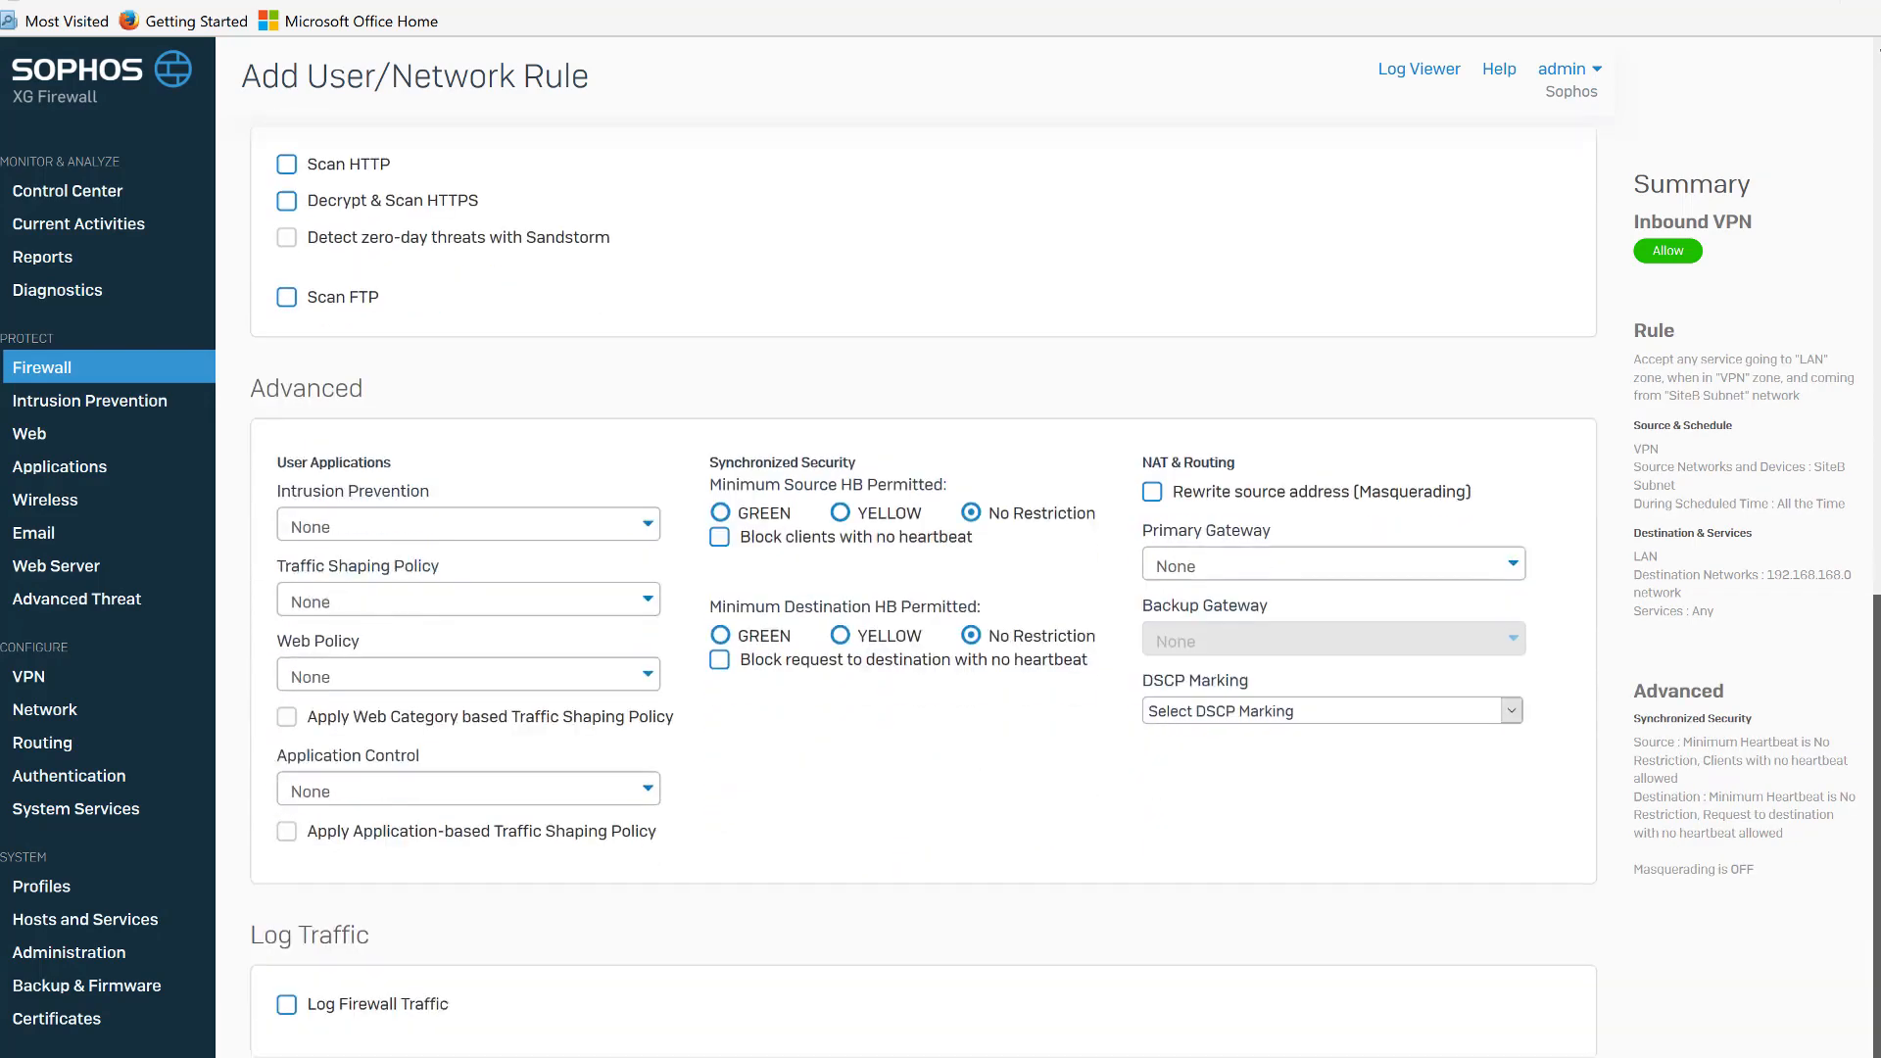
click(287, 997)
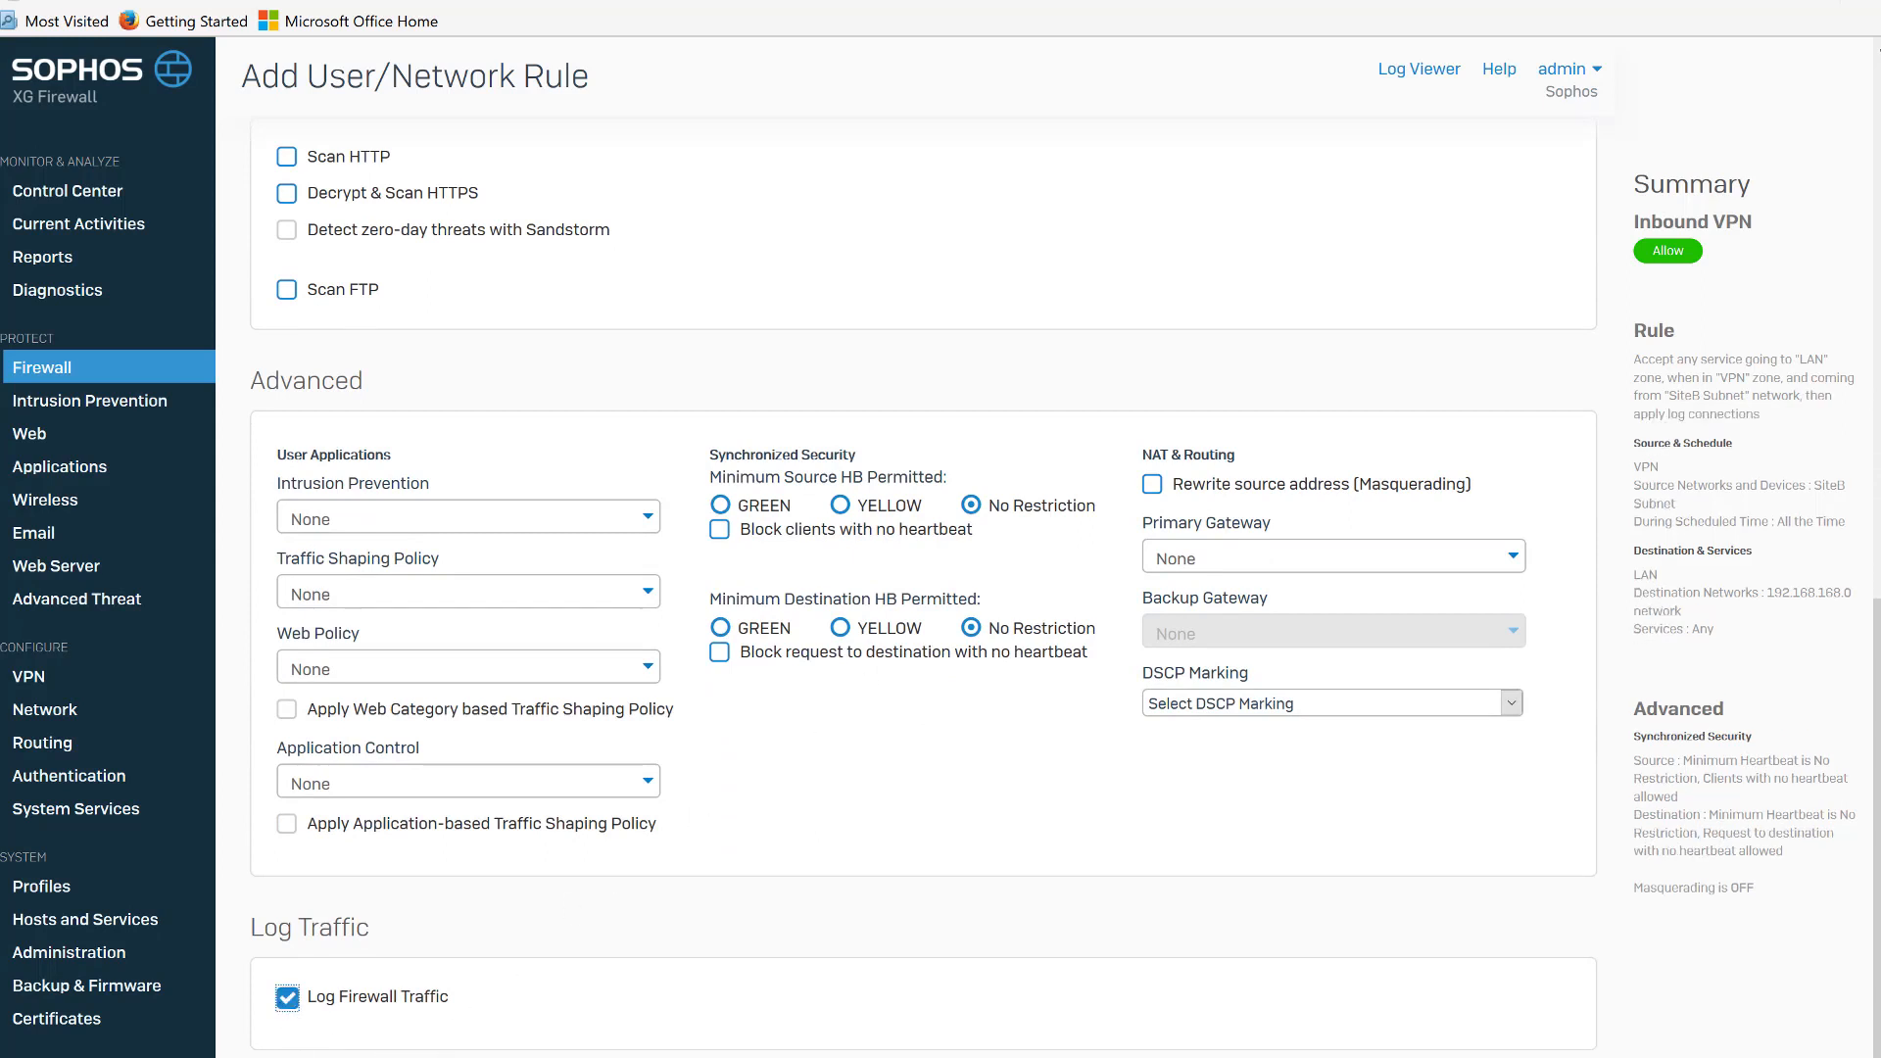
key(Return)
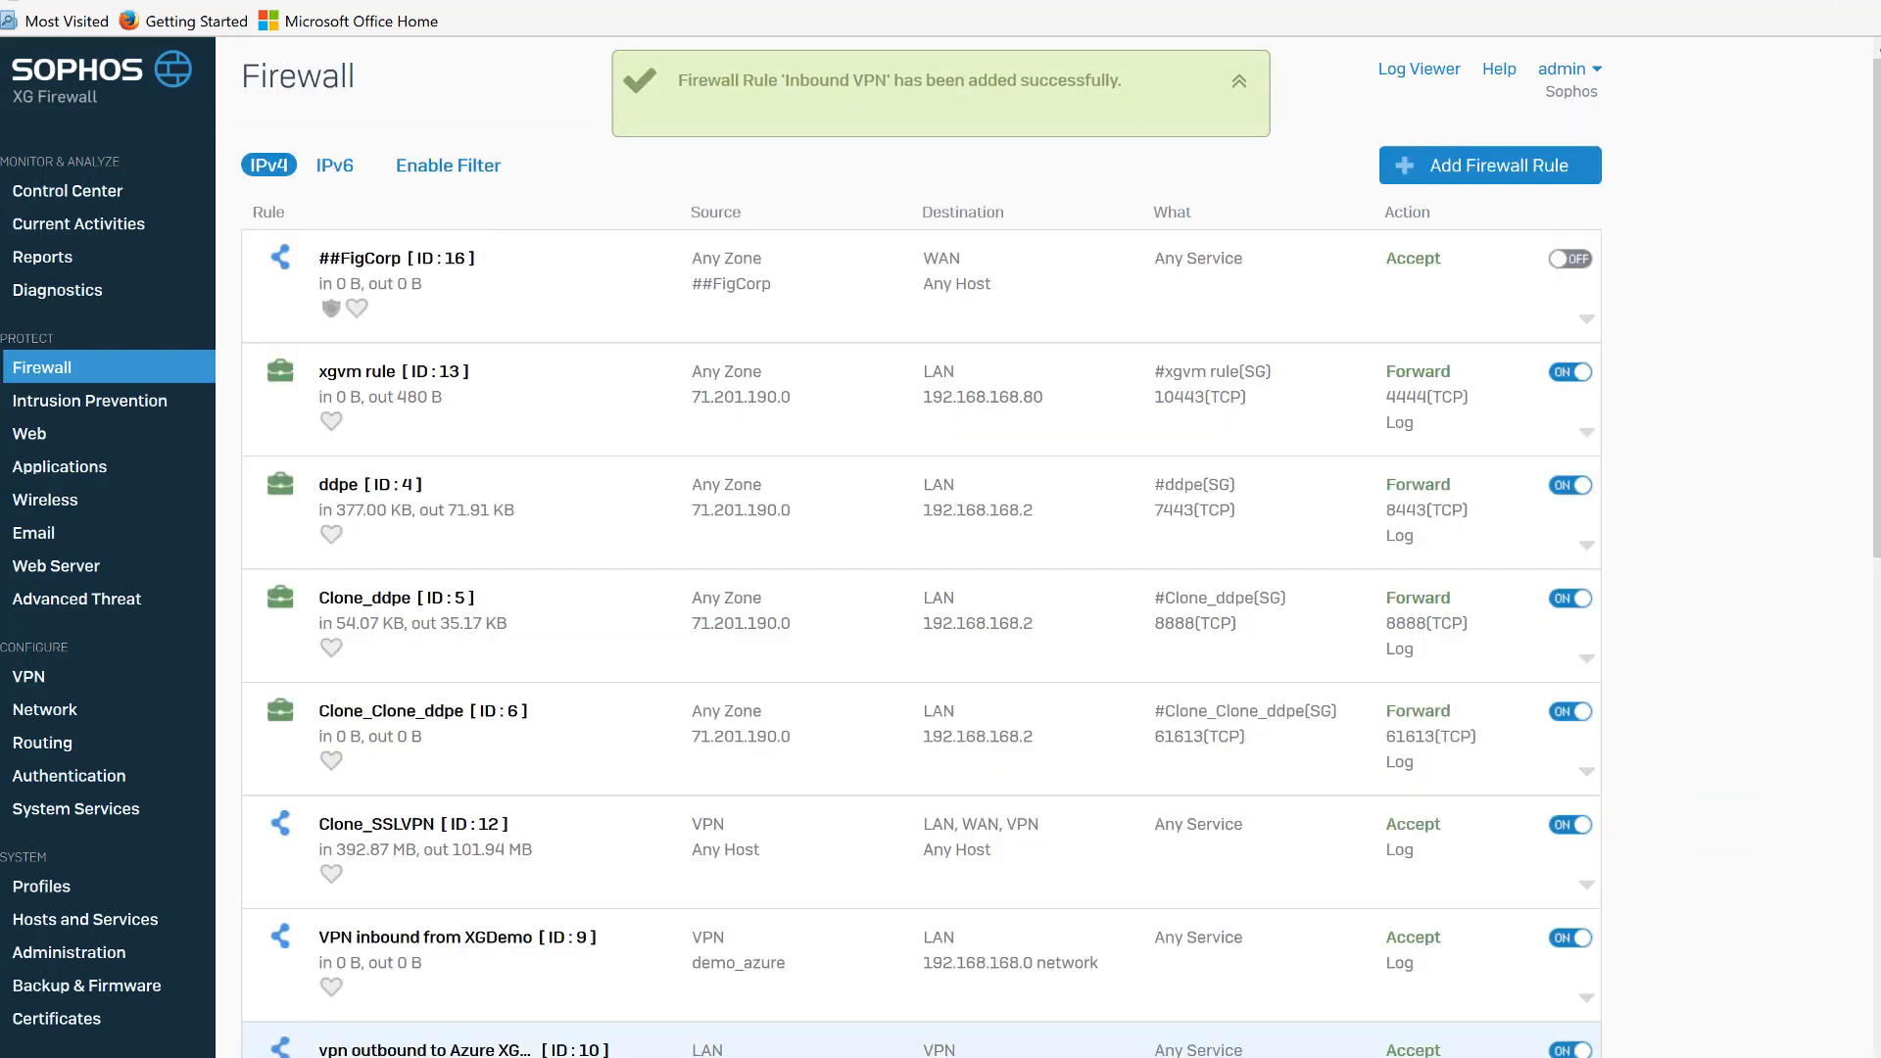
Start another user/network firewall rule named Outbound VPN.
click(1548, 169)
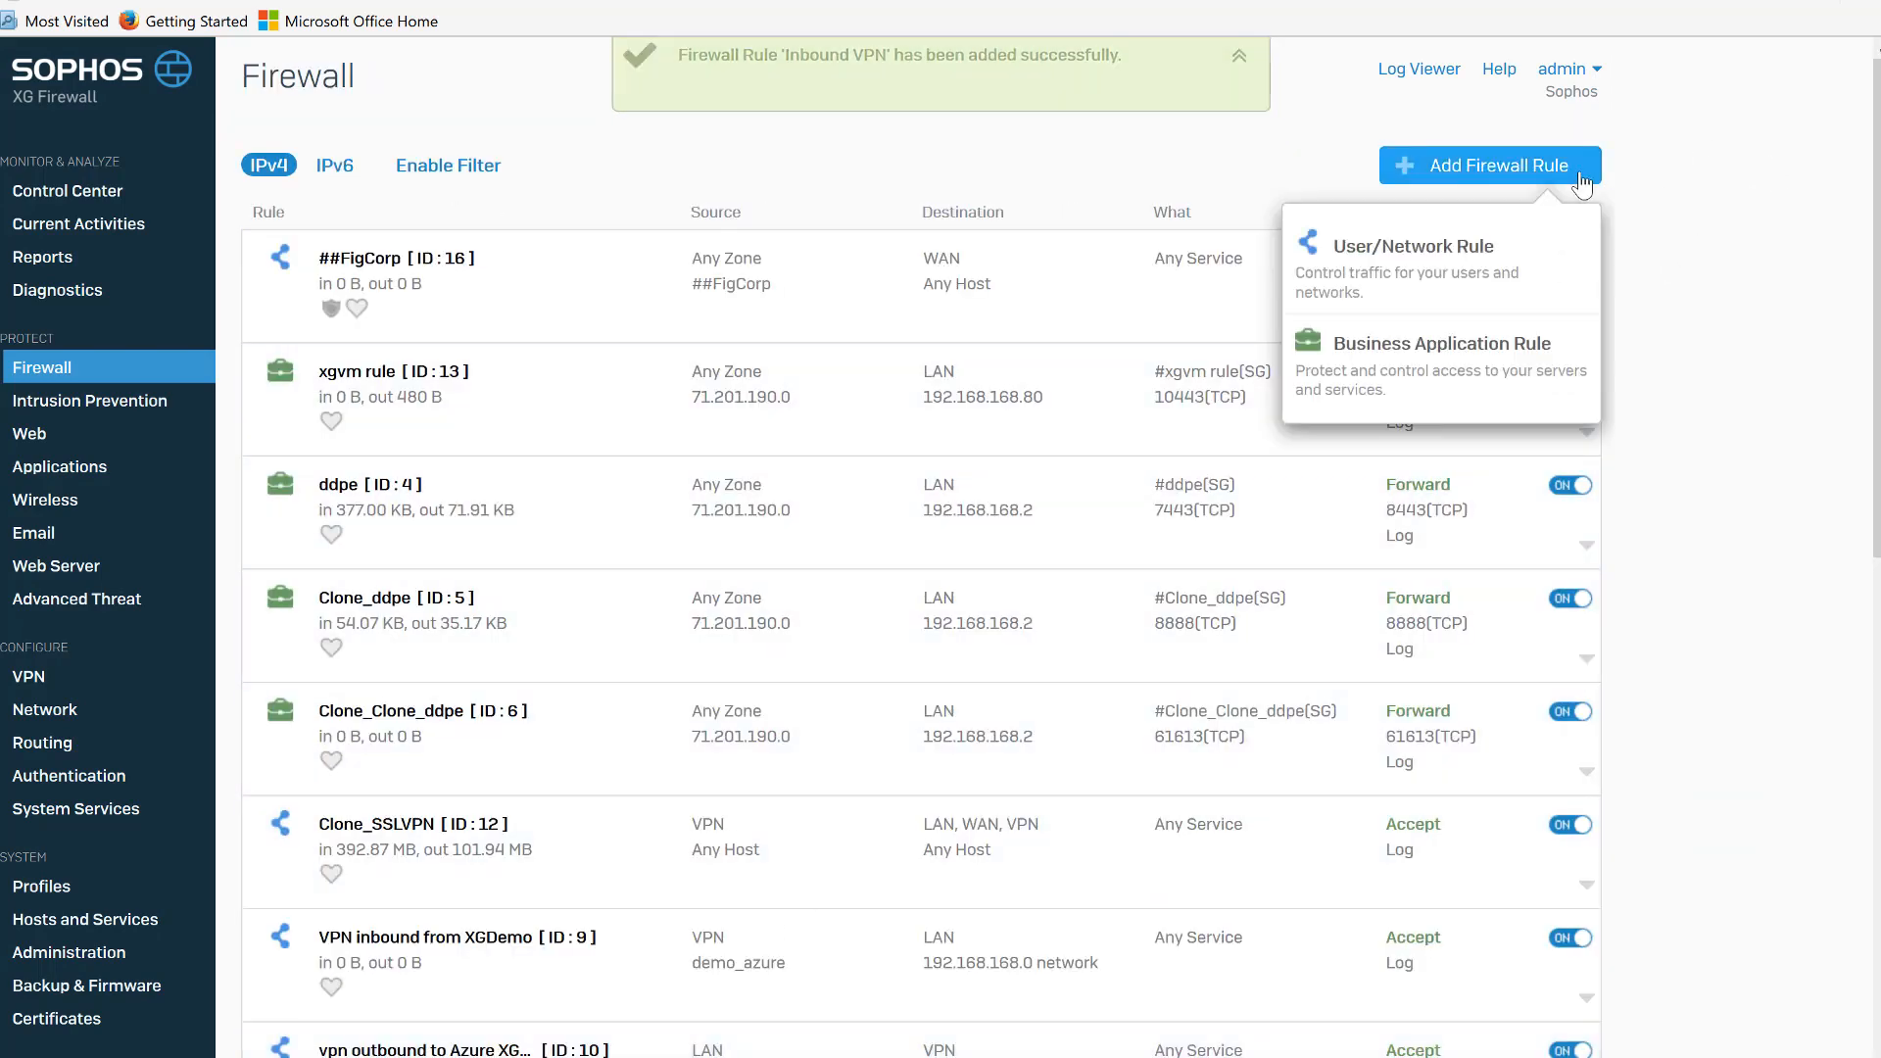
click(1488, 284)
text(0)
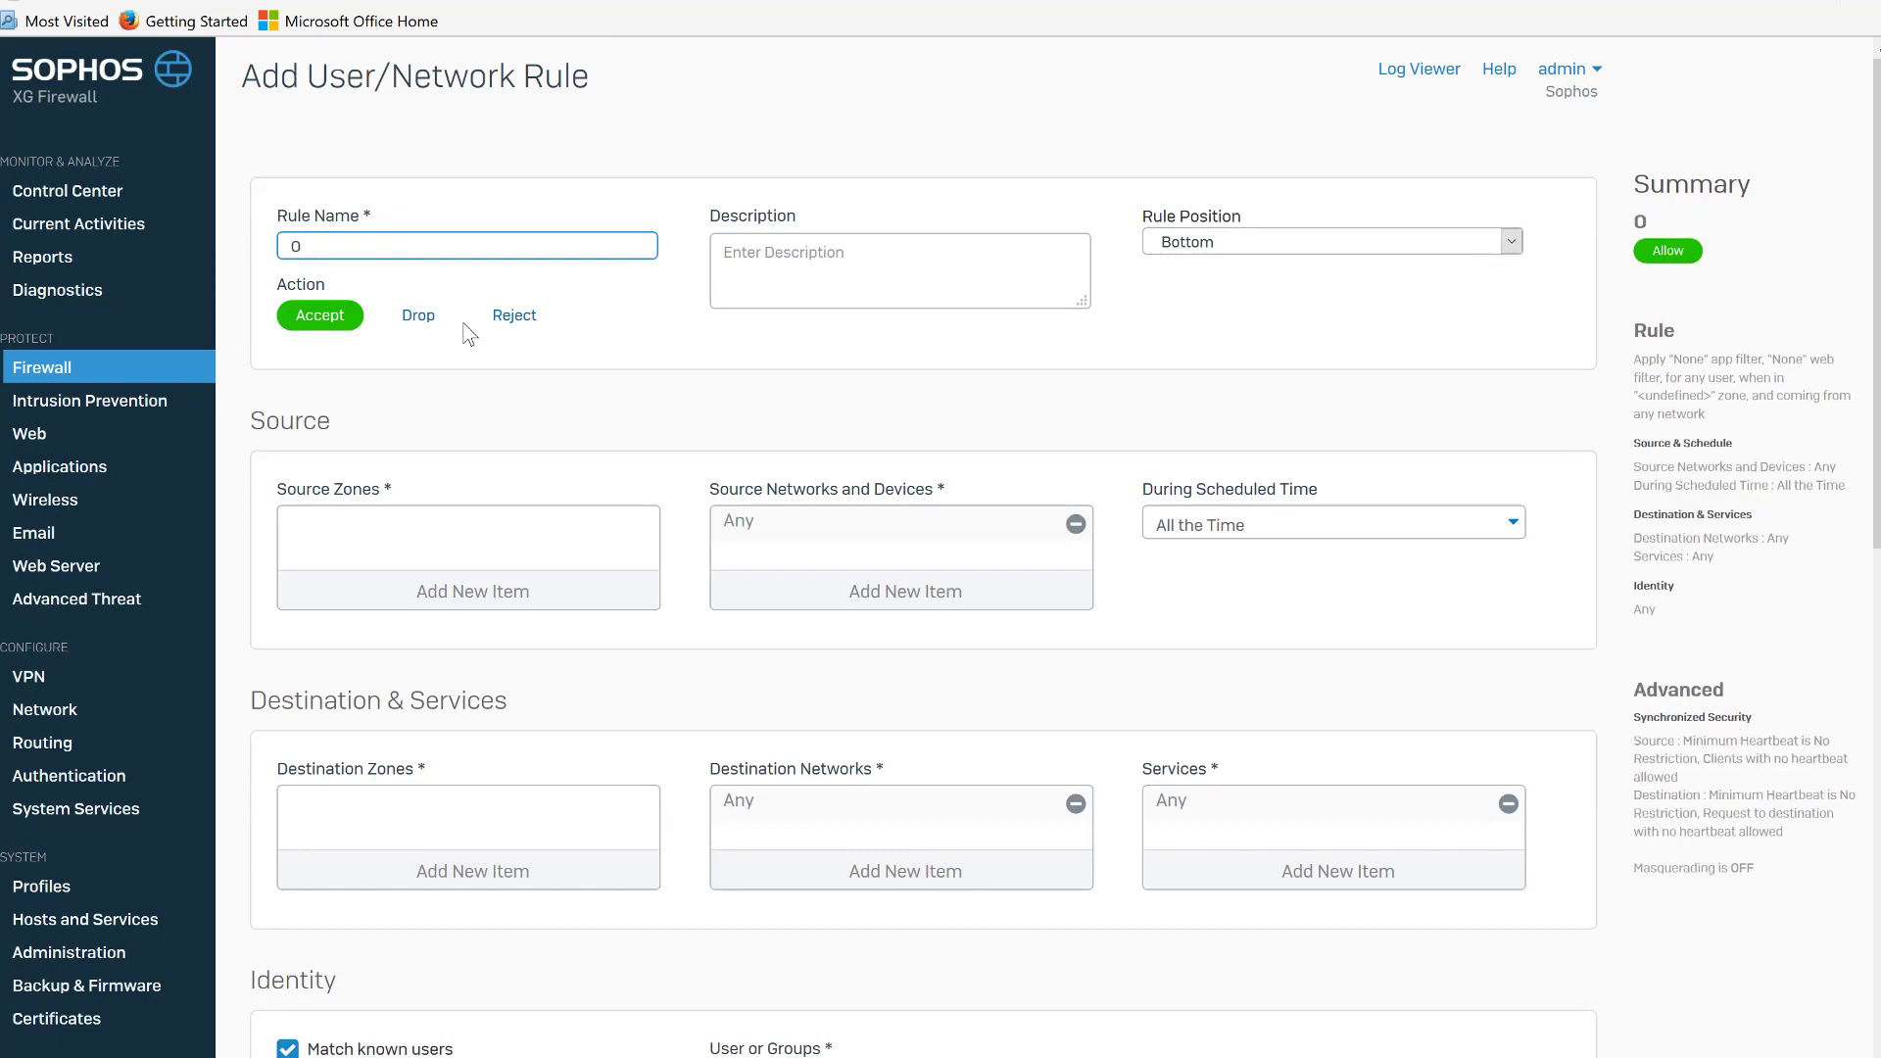
text(utbound VPN)
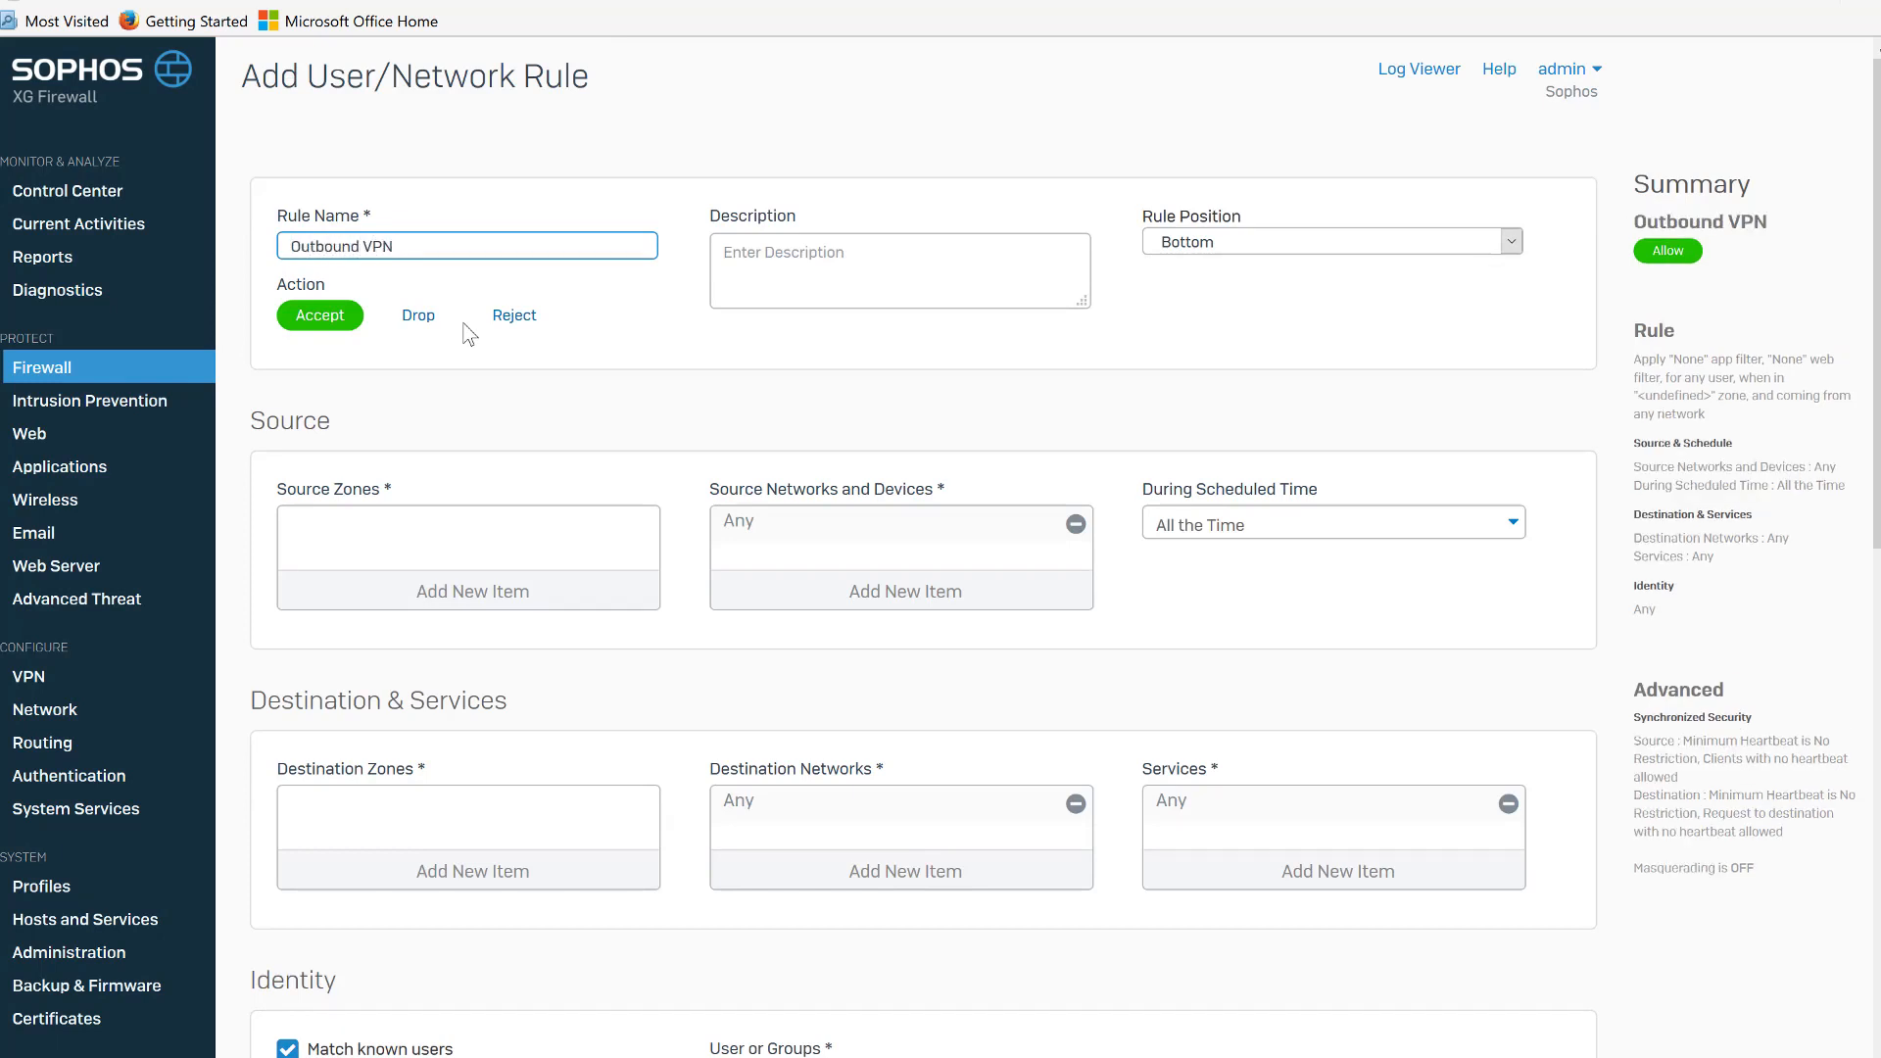
Set the Outbound VPN rule's source zone to LAN.
click(458, 588)
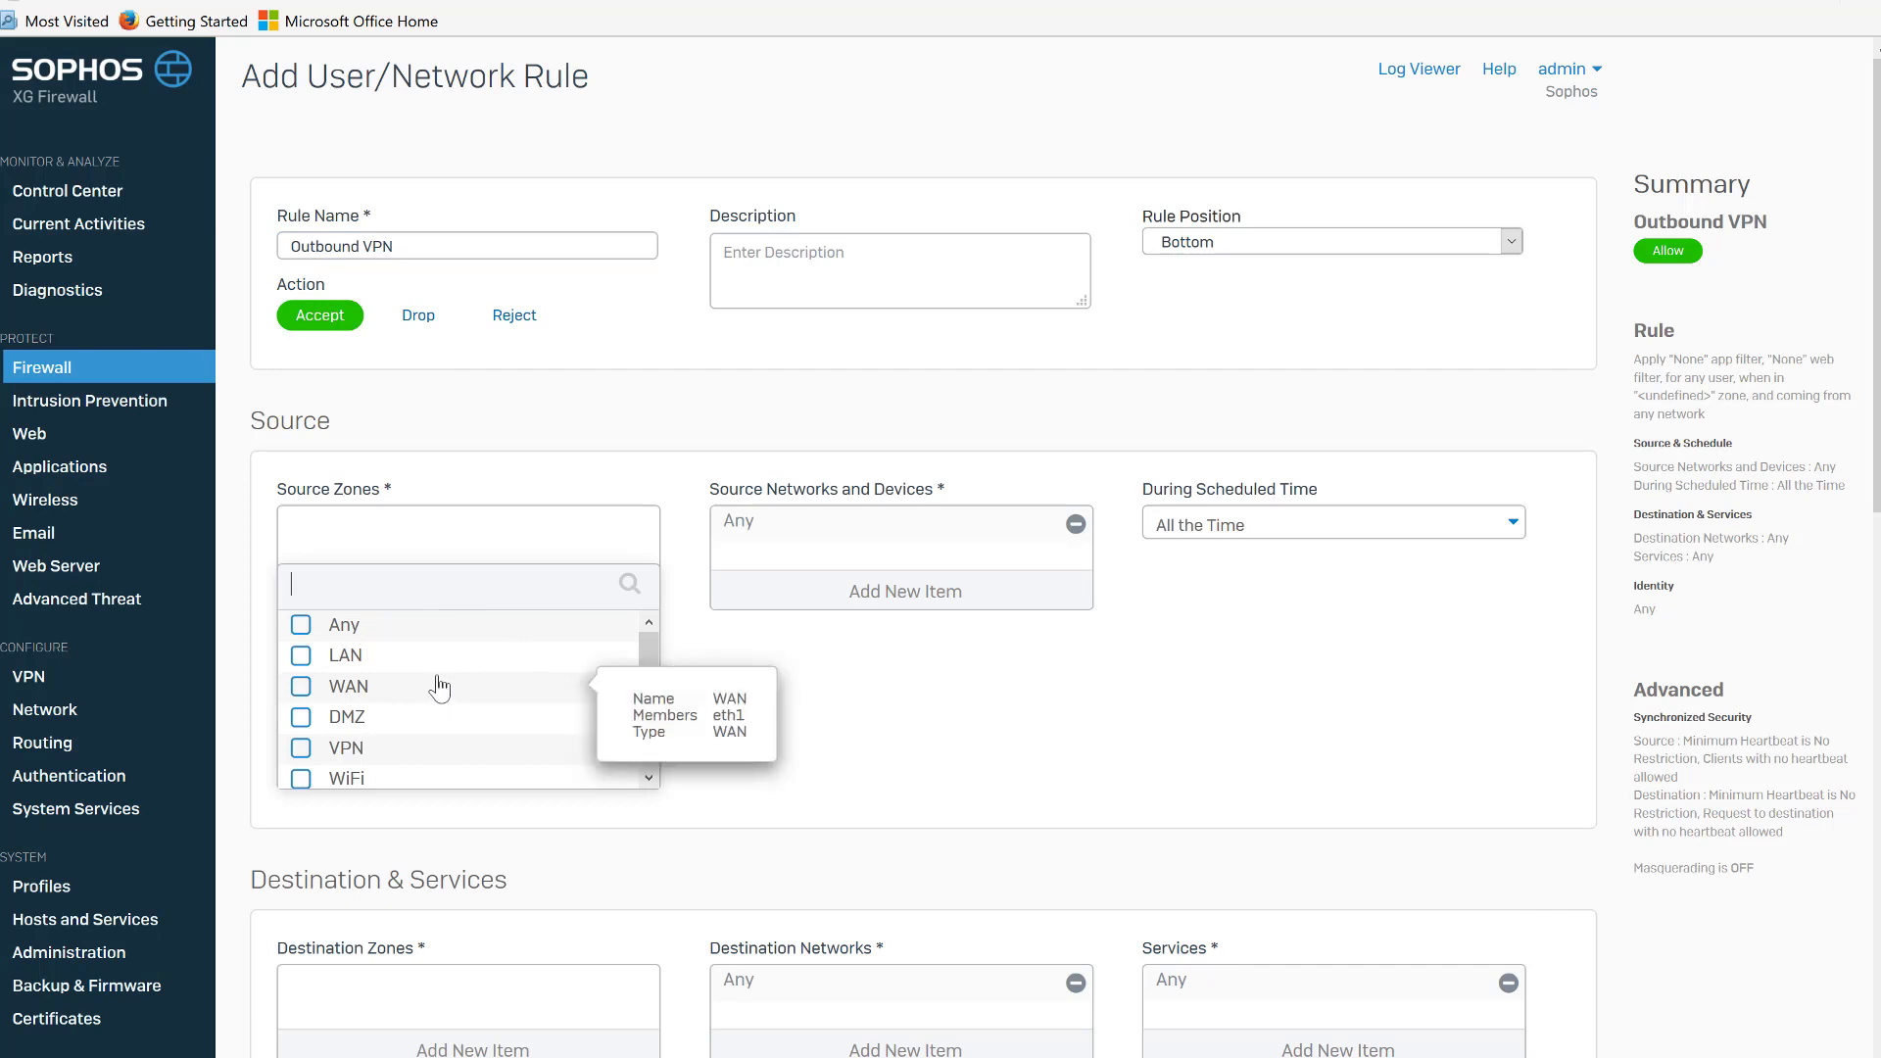
click(302, 656)
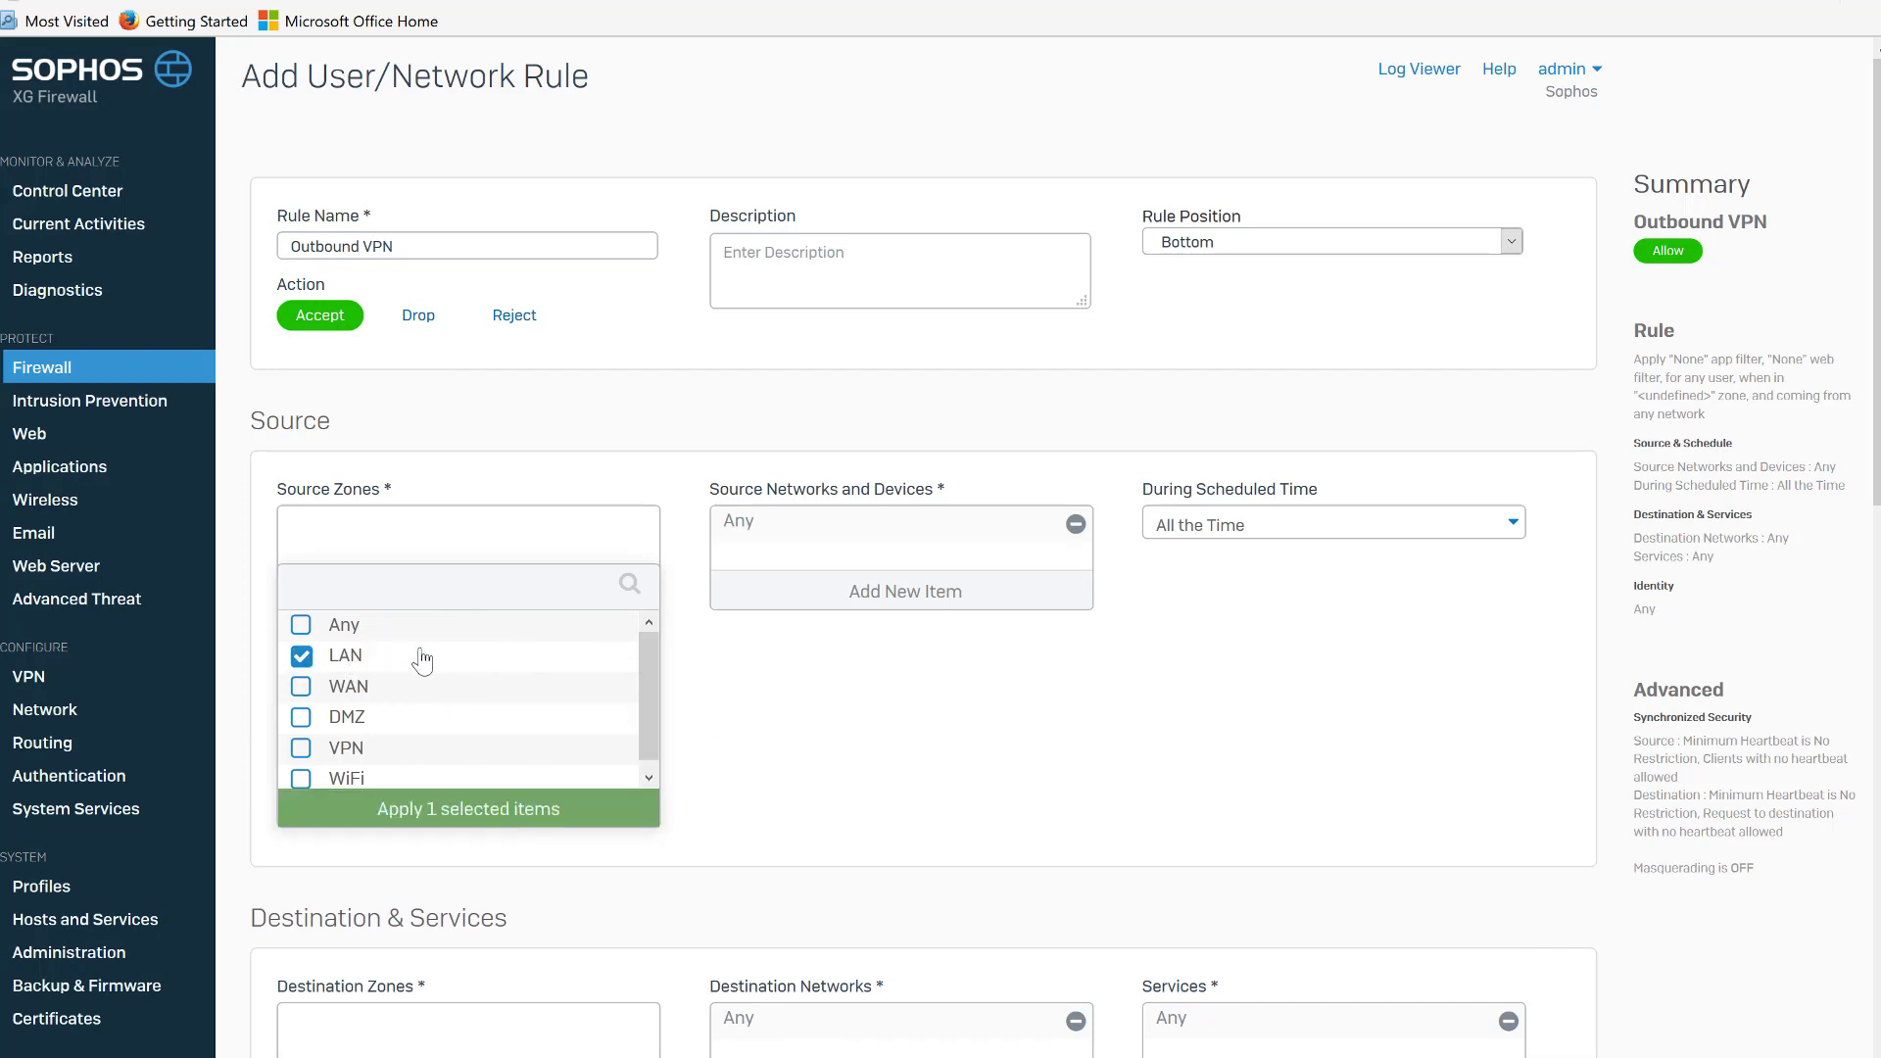
click(468, 809)
Replace Any with 192.168.168.0 network as the source network, filtering the list to networks.
click(912, 607)
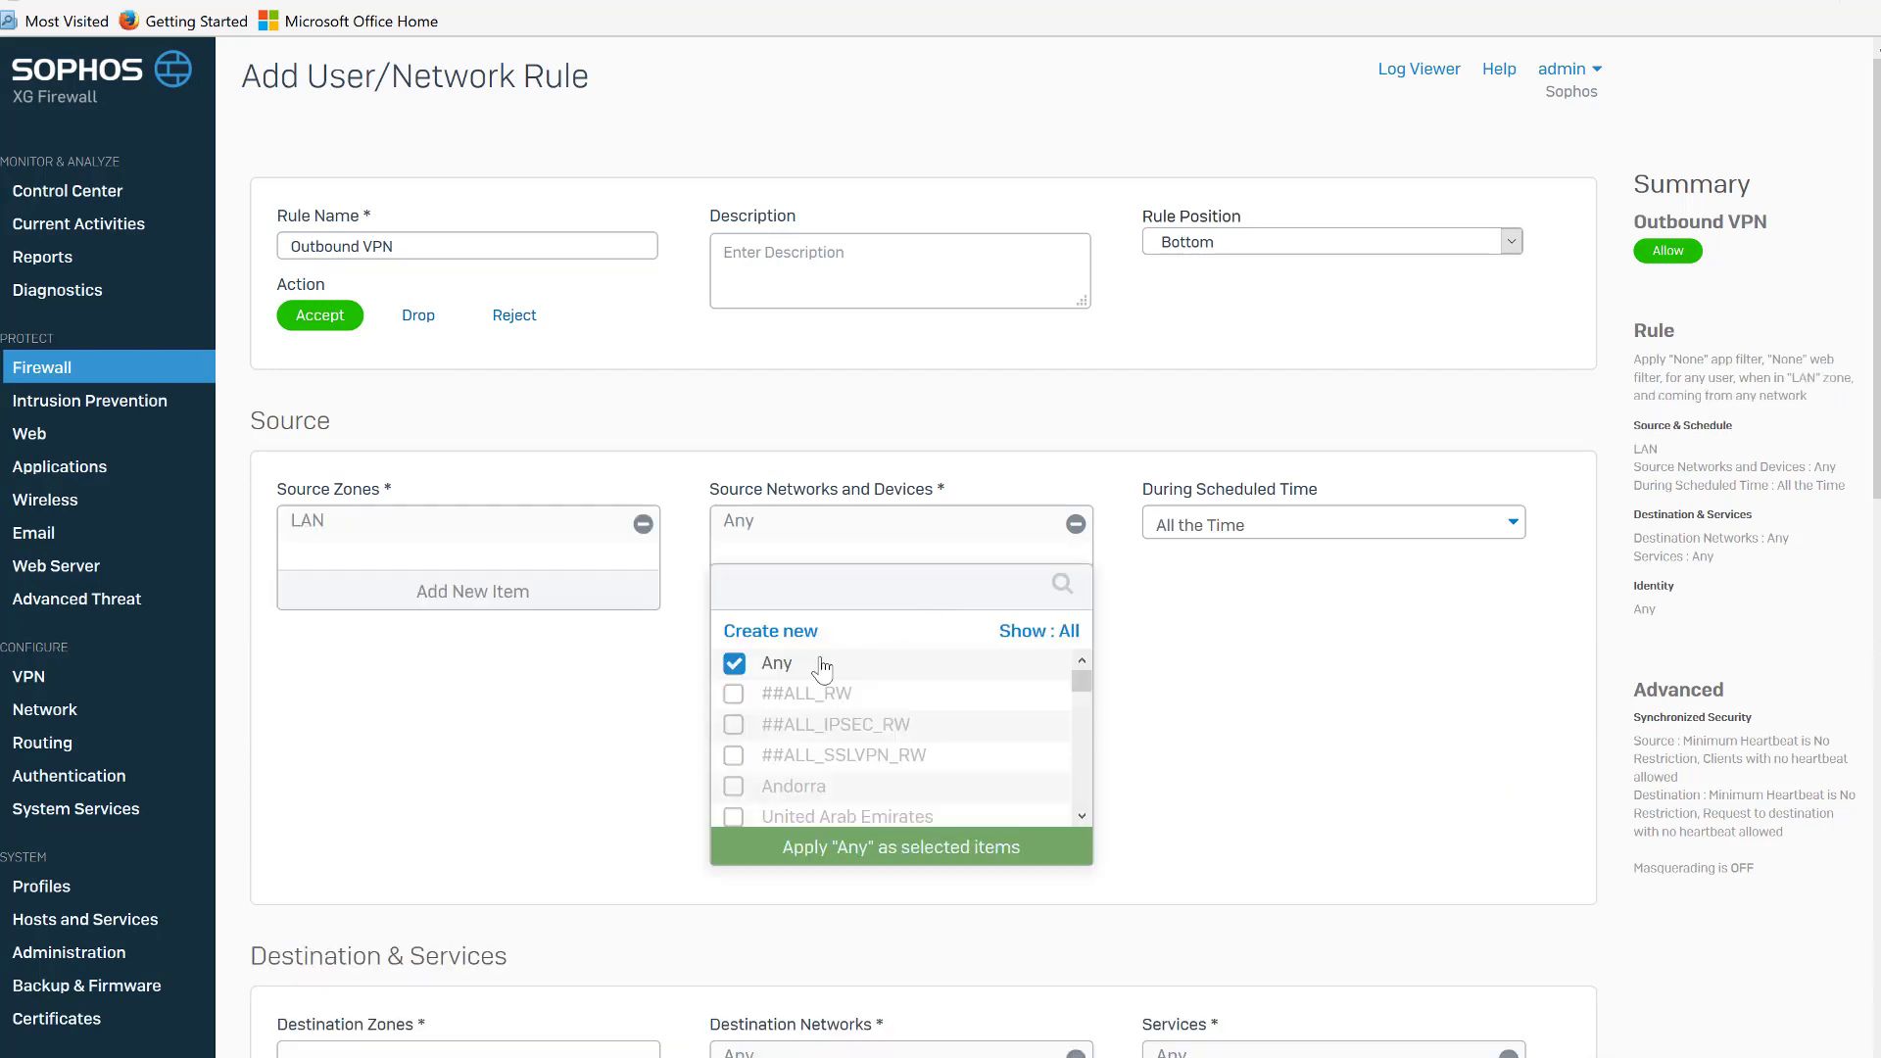
click(781, 664)
click(1063, 635)
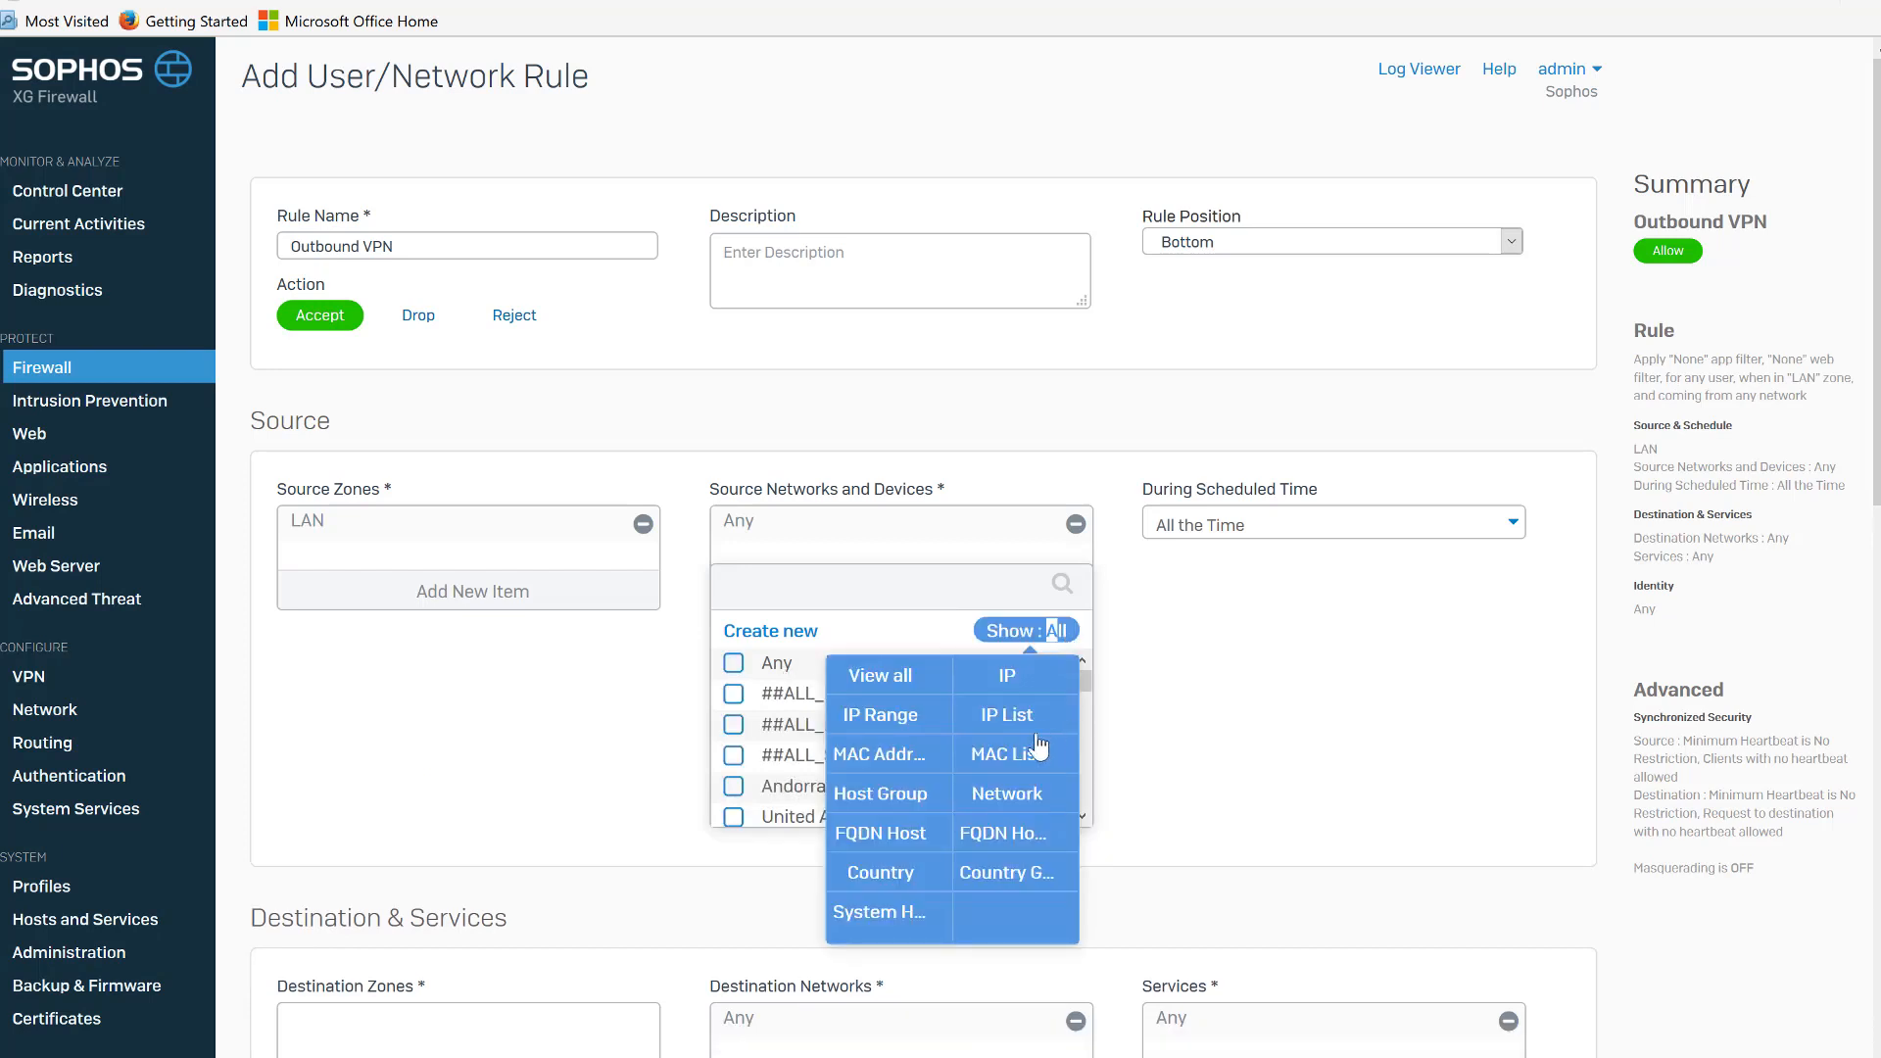
click(1022, 805)
drag(1084, 709, 1087, 756)
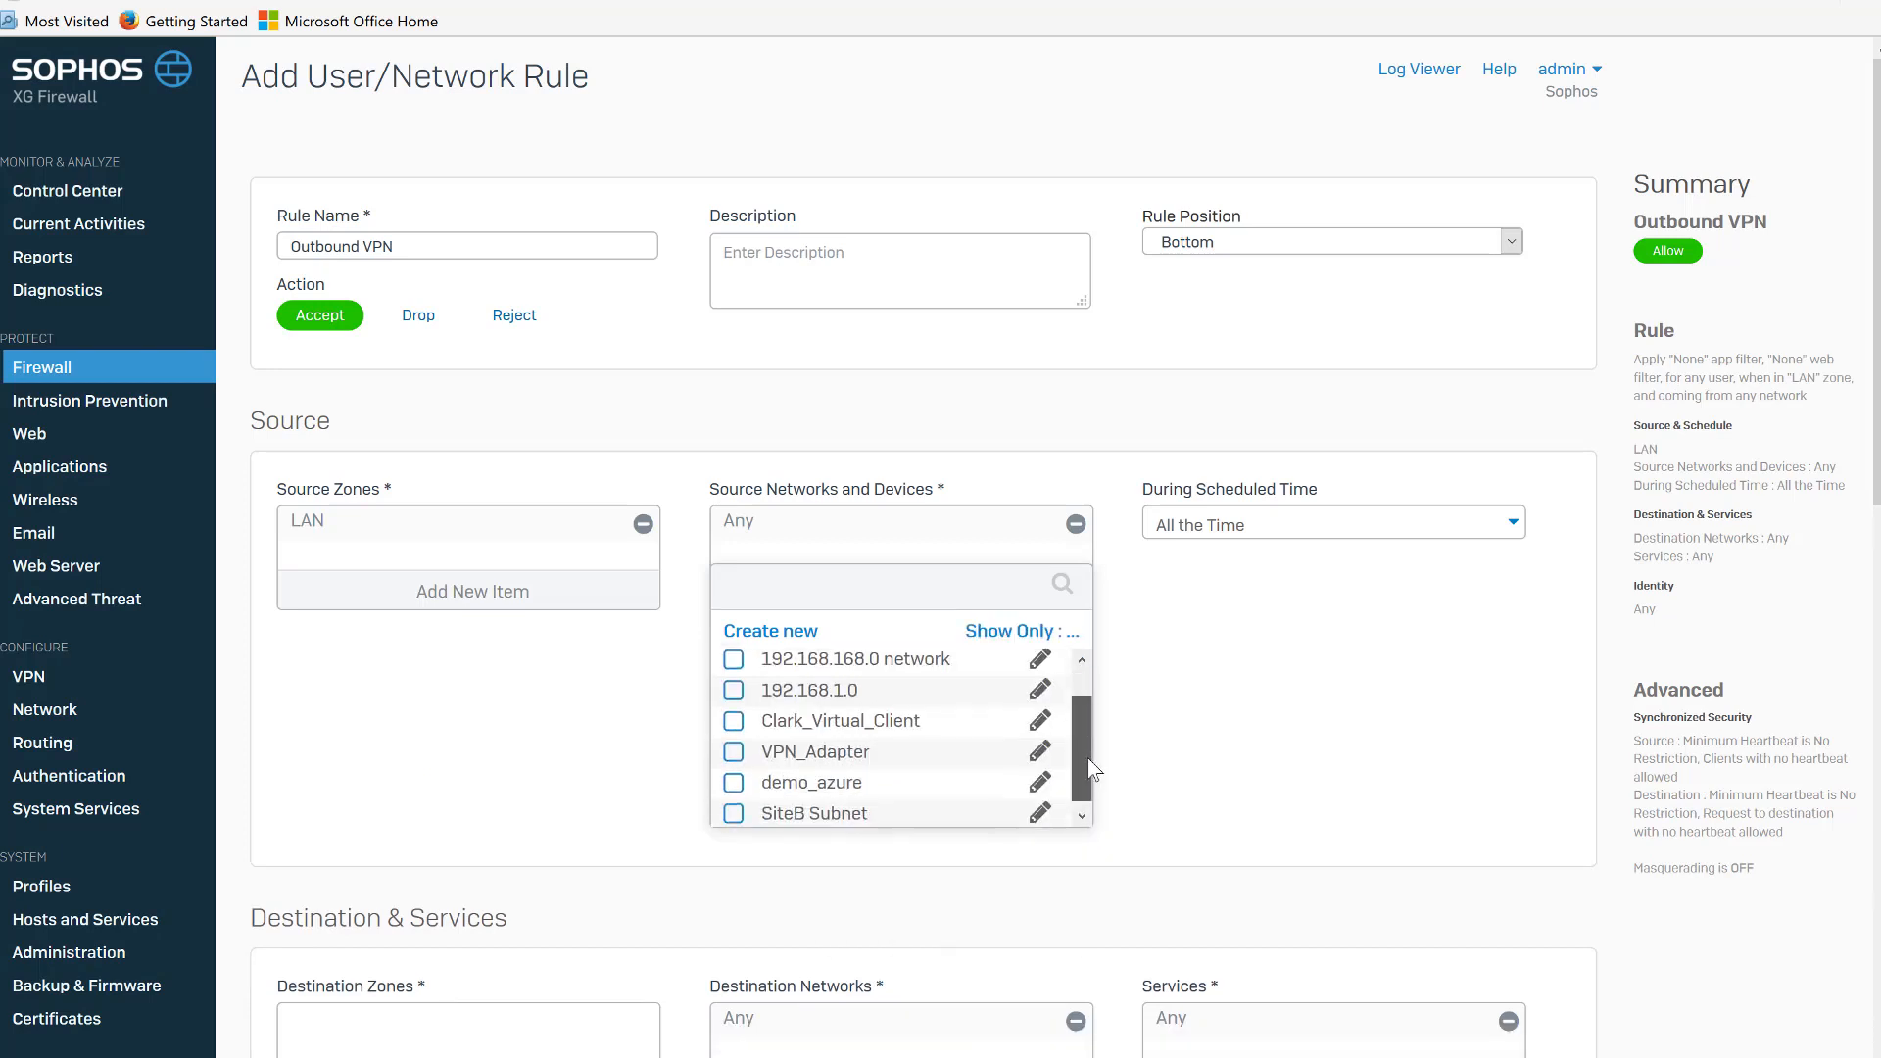
click(736, 657)
click(952, 848)
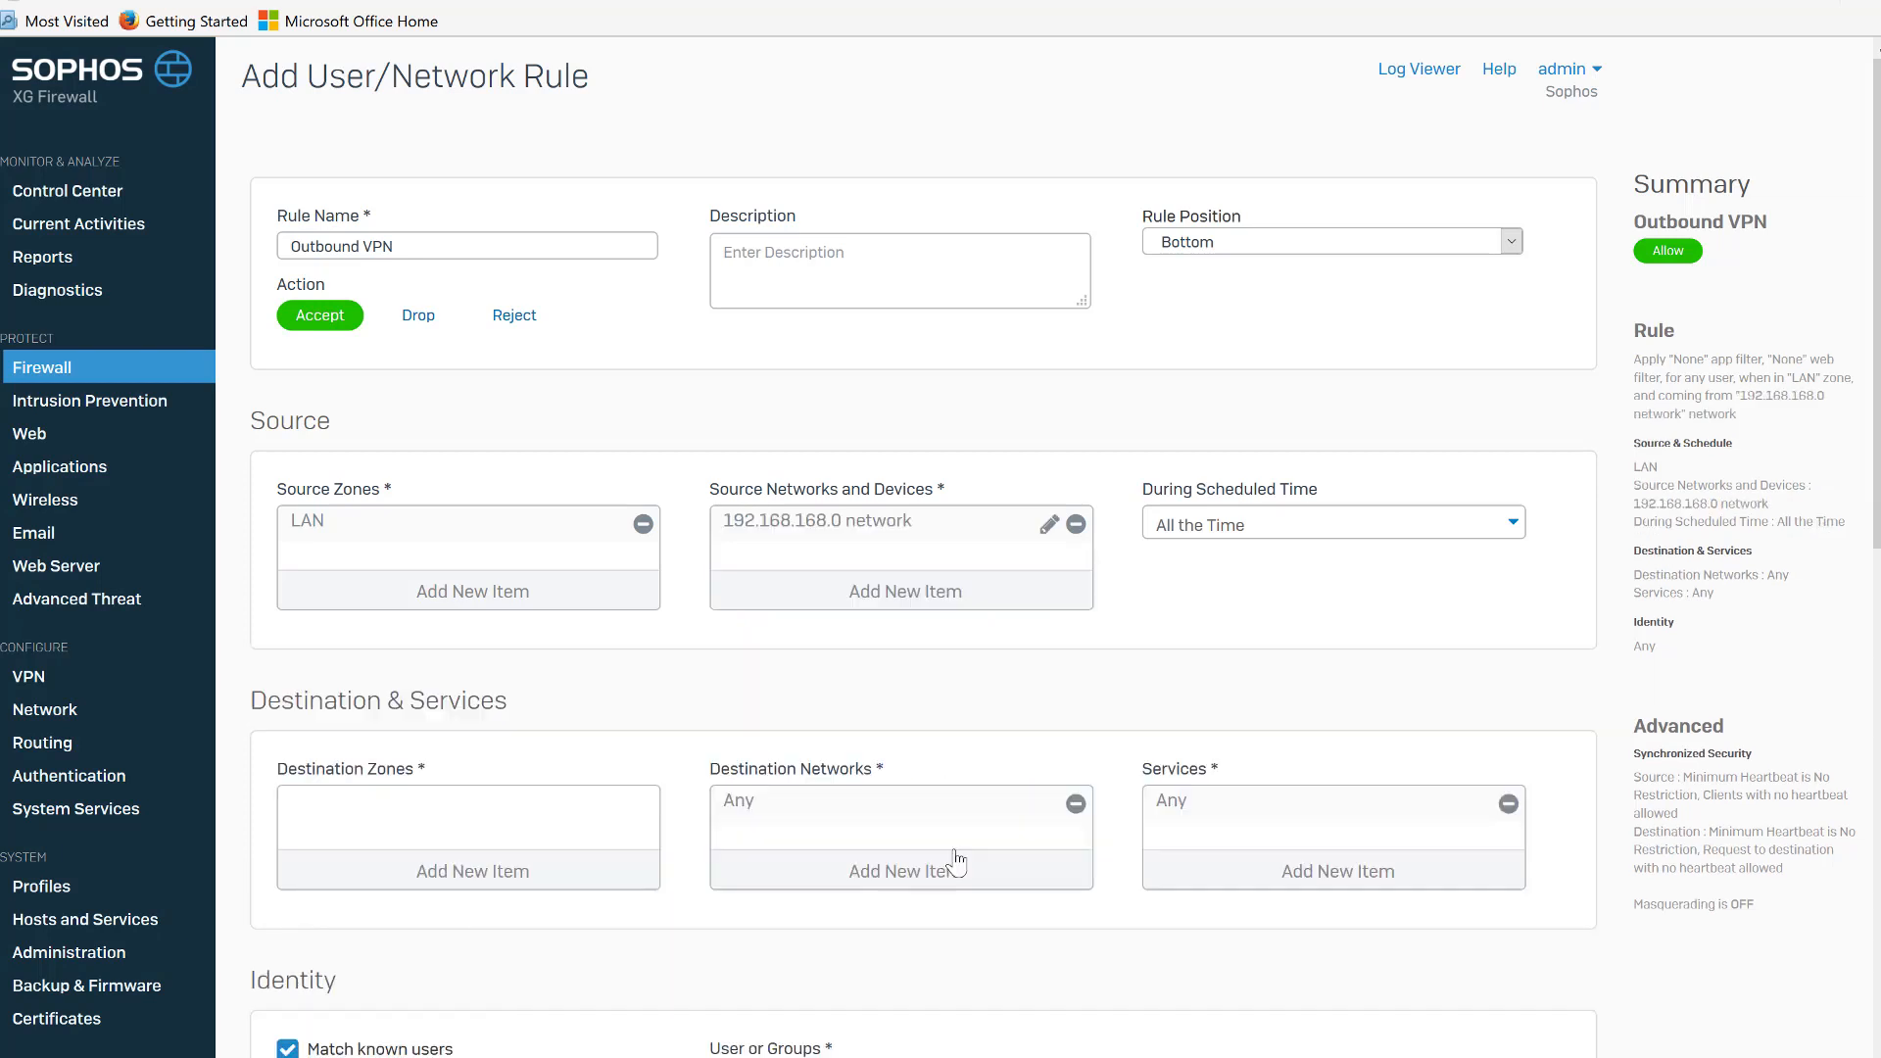
Set the Outbound VPN rule's destination zone to VPN and its destination network to SiteB Subnet, filtering the list to networks.
click(635, 882)
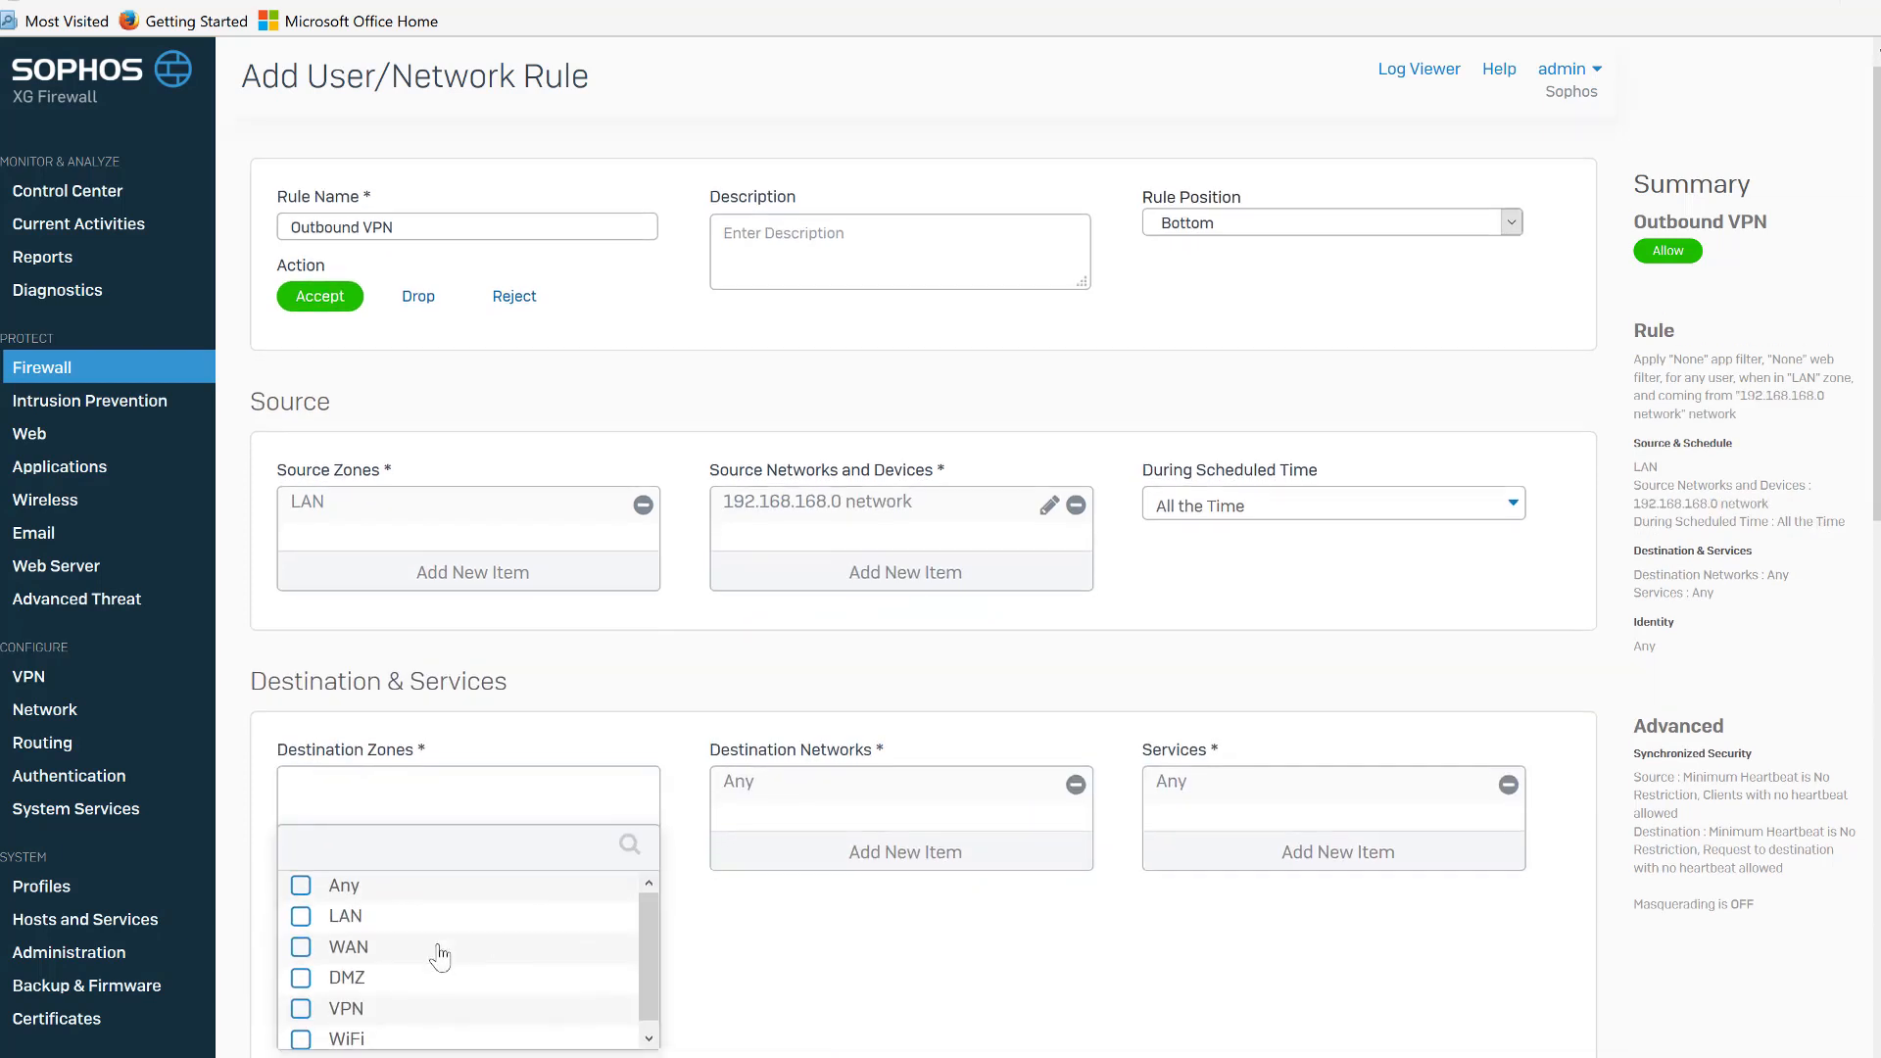
click(301, 1009)
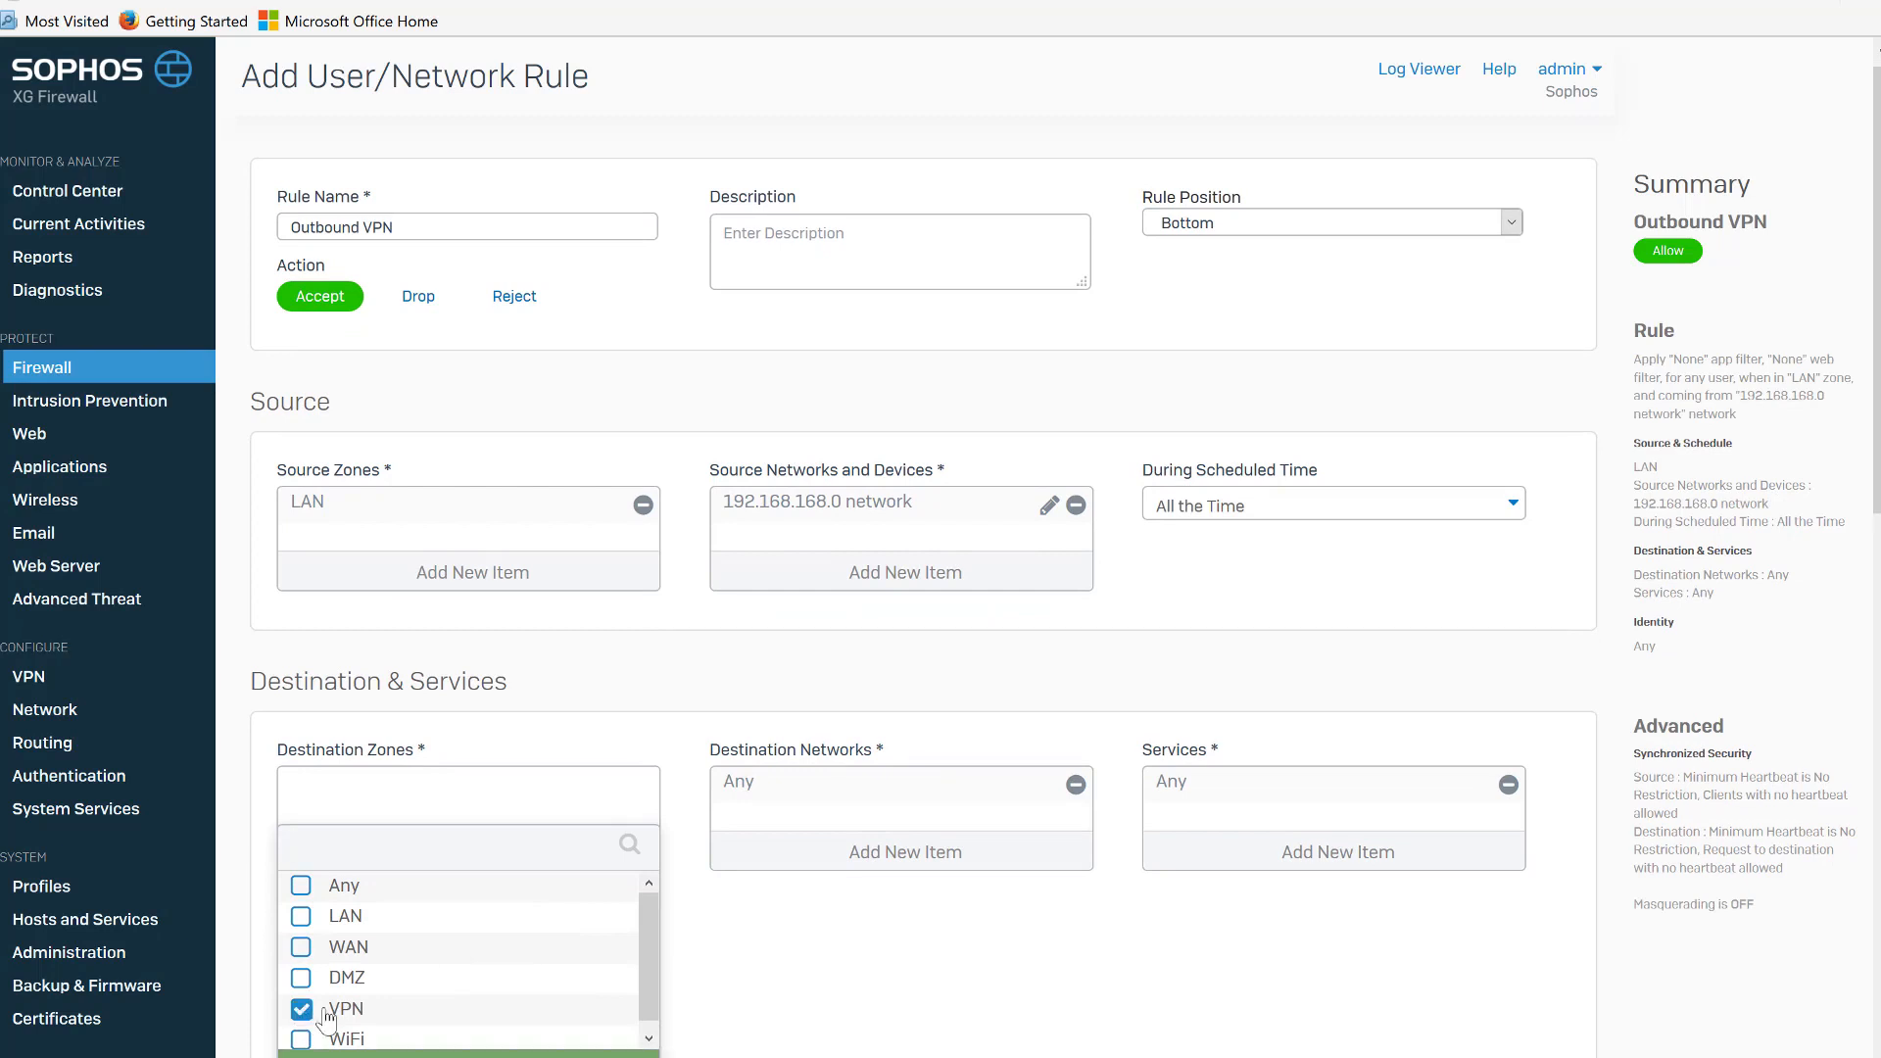
click(965, 854)
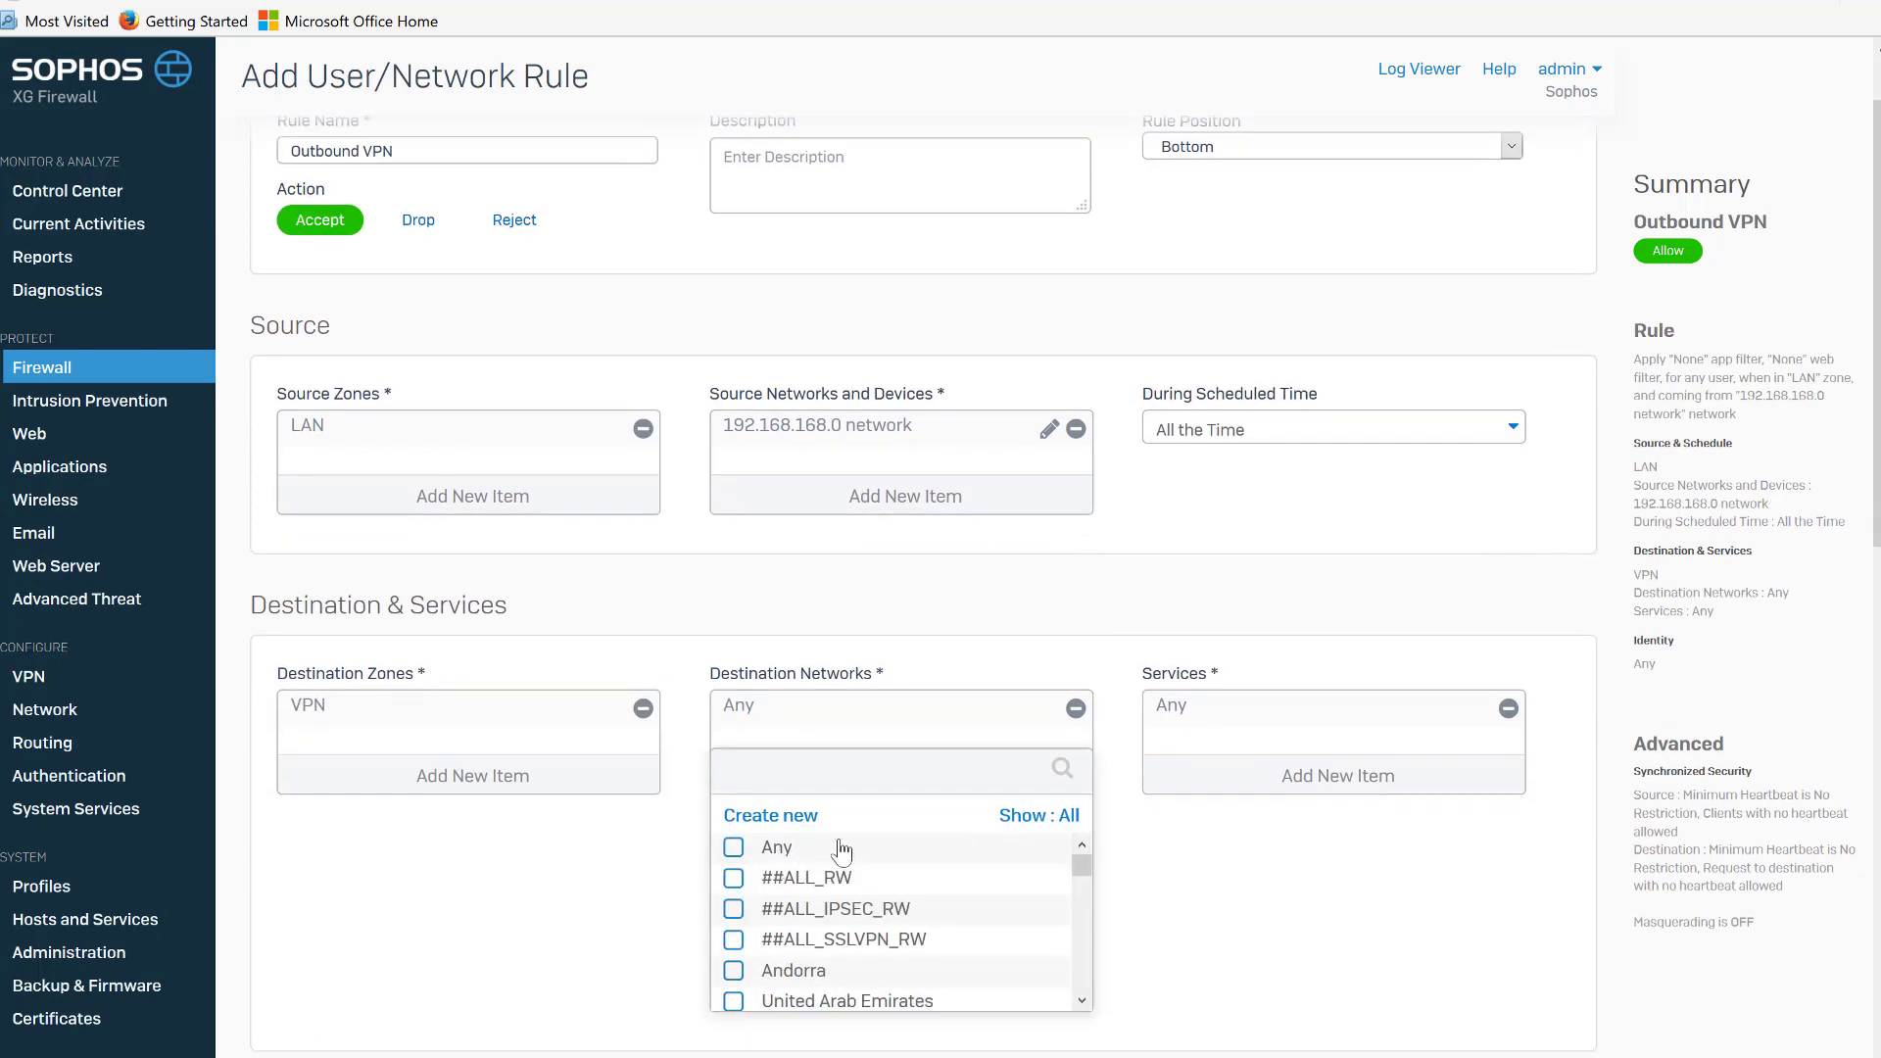
click(1036, 823)
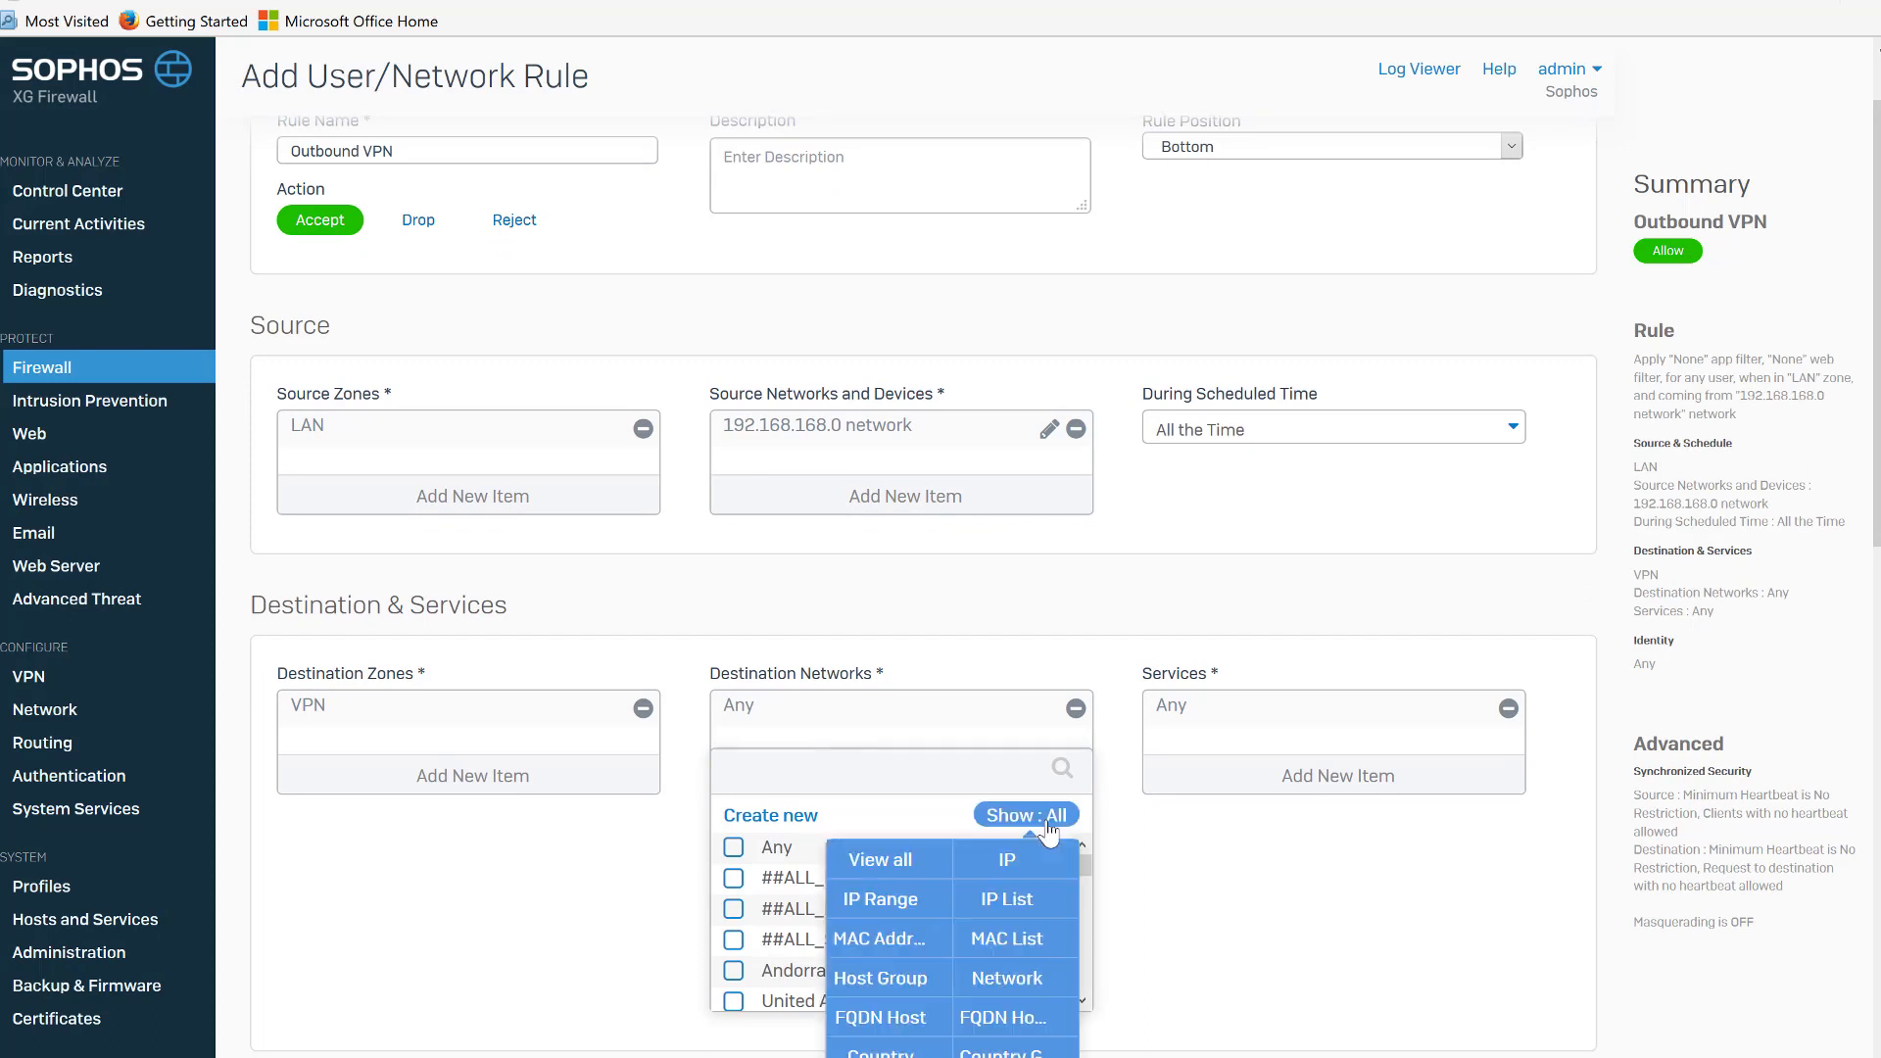
click(1010, 978)
drag(1079, 937, 1081, 992)
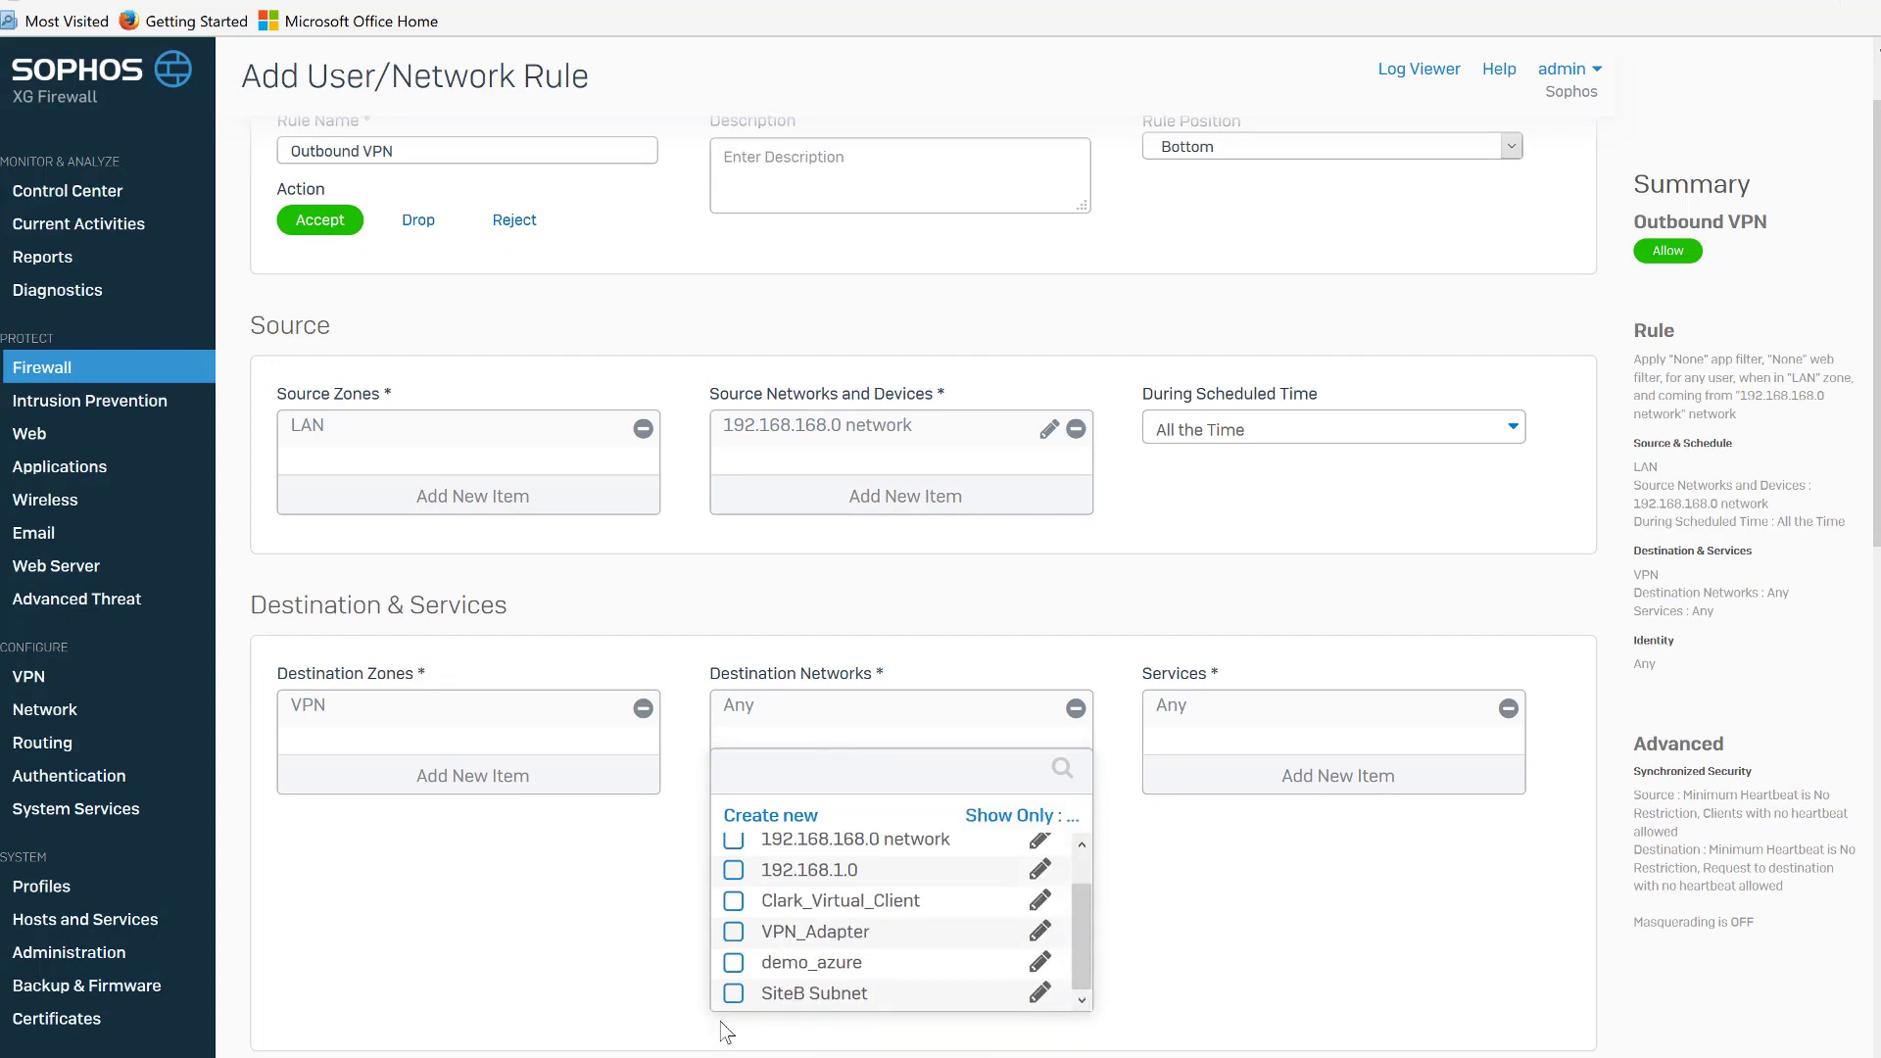
click(733, 993)
click(894, 1030)
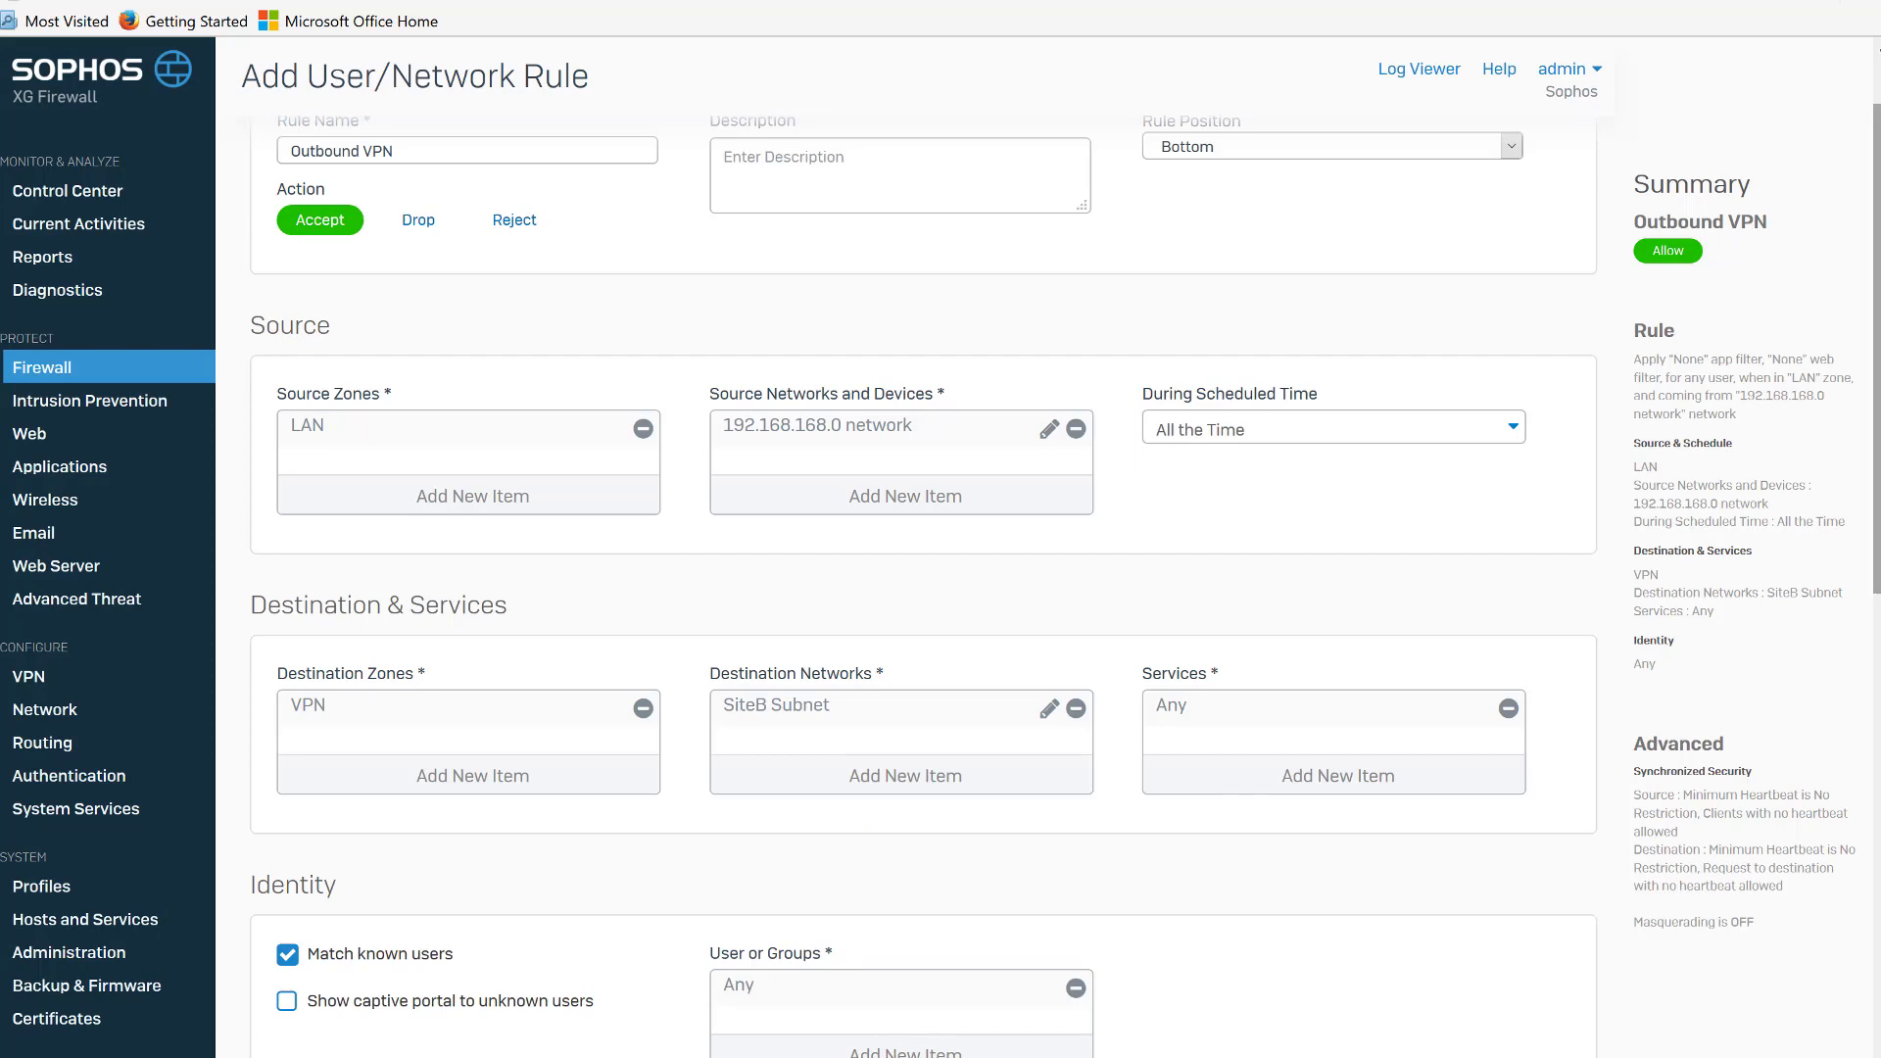
Turn off matching known users and turn on firewall traffic logging for the Outbound VPN rule.
scroll(923, 587, down, 8)
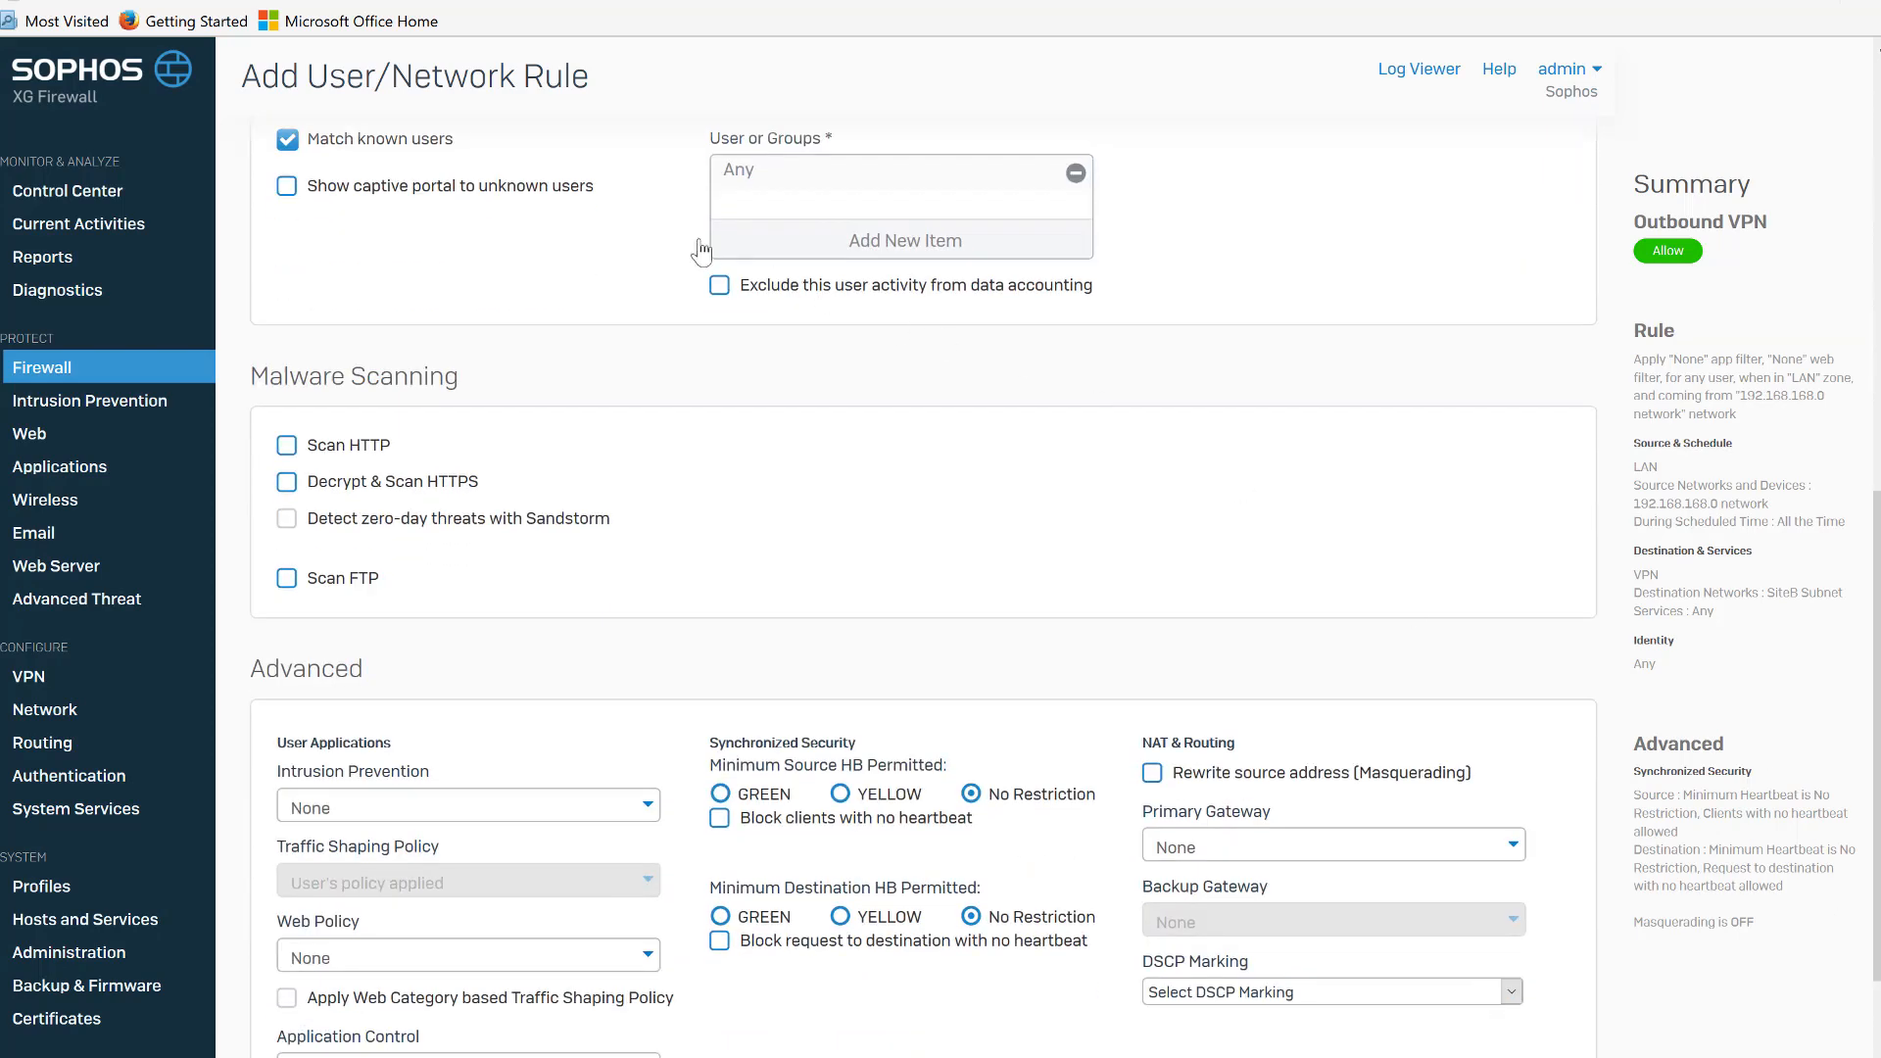
click(286, 139)
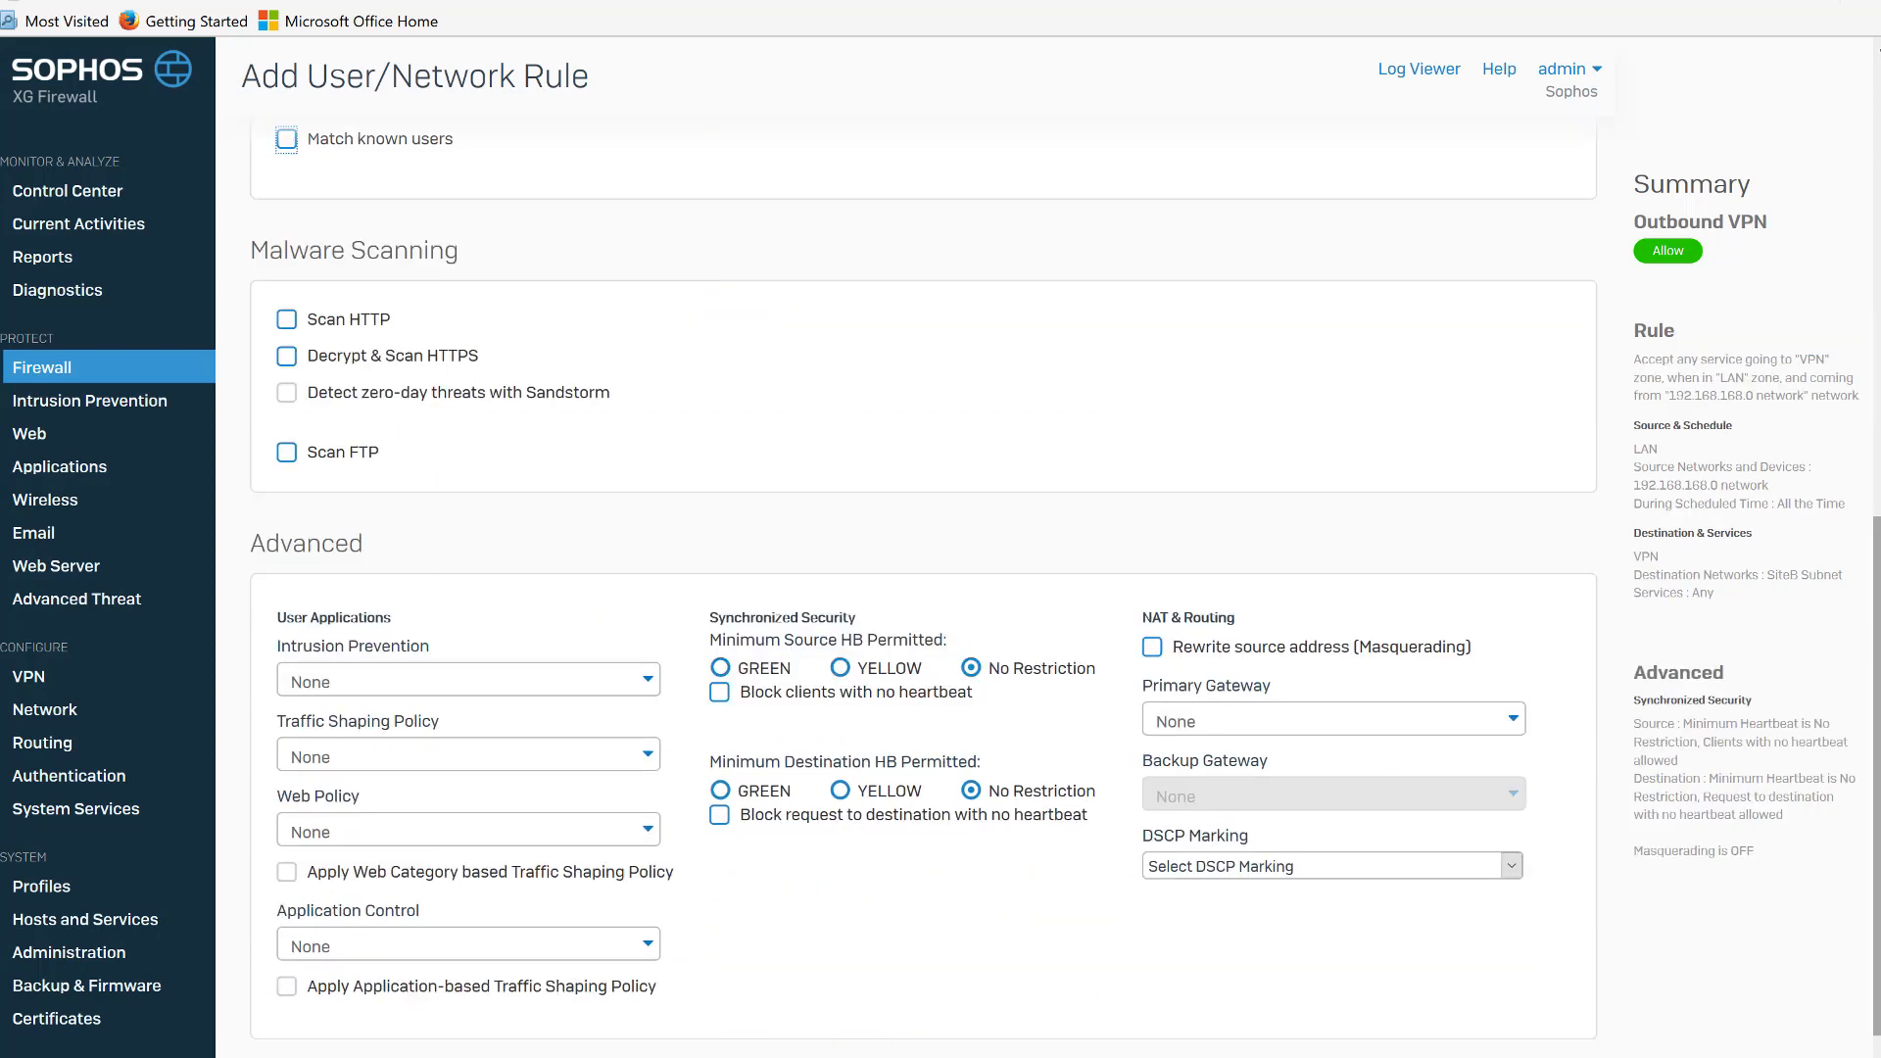
scroll(1145, 963, down, 2)
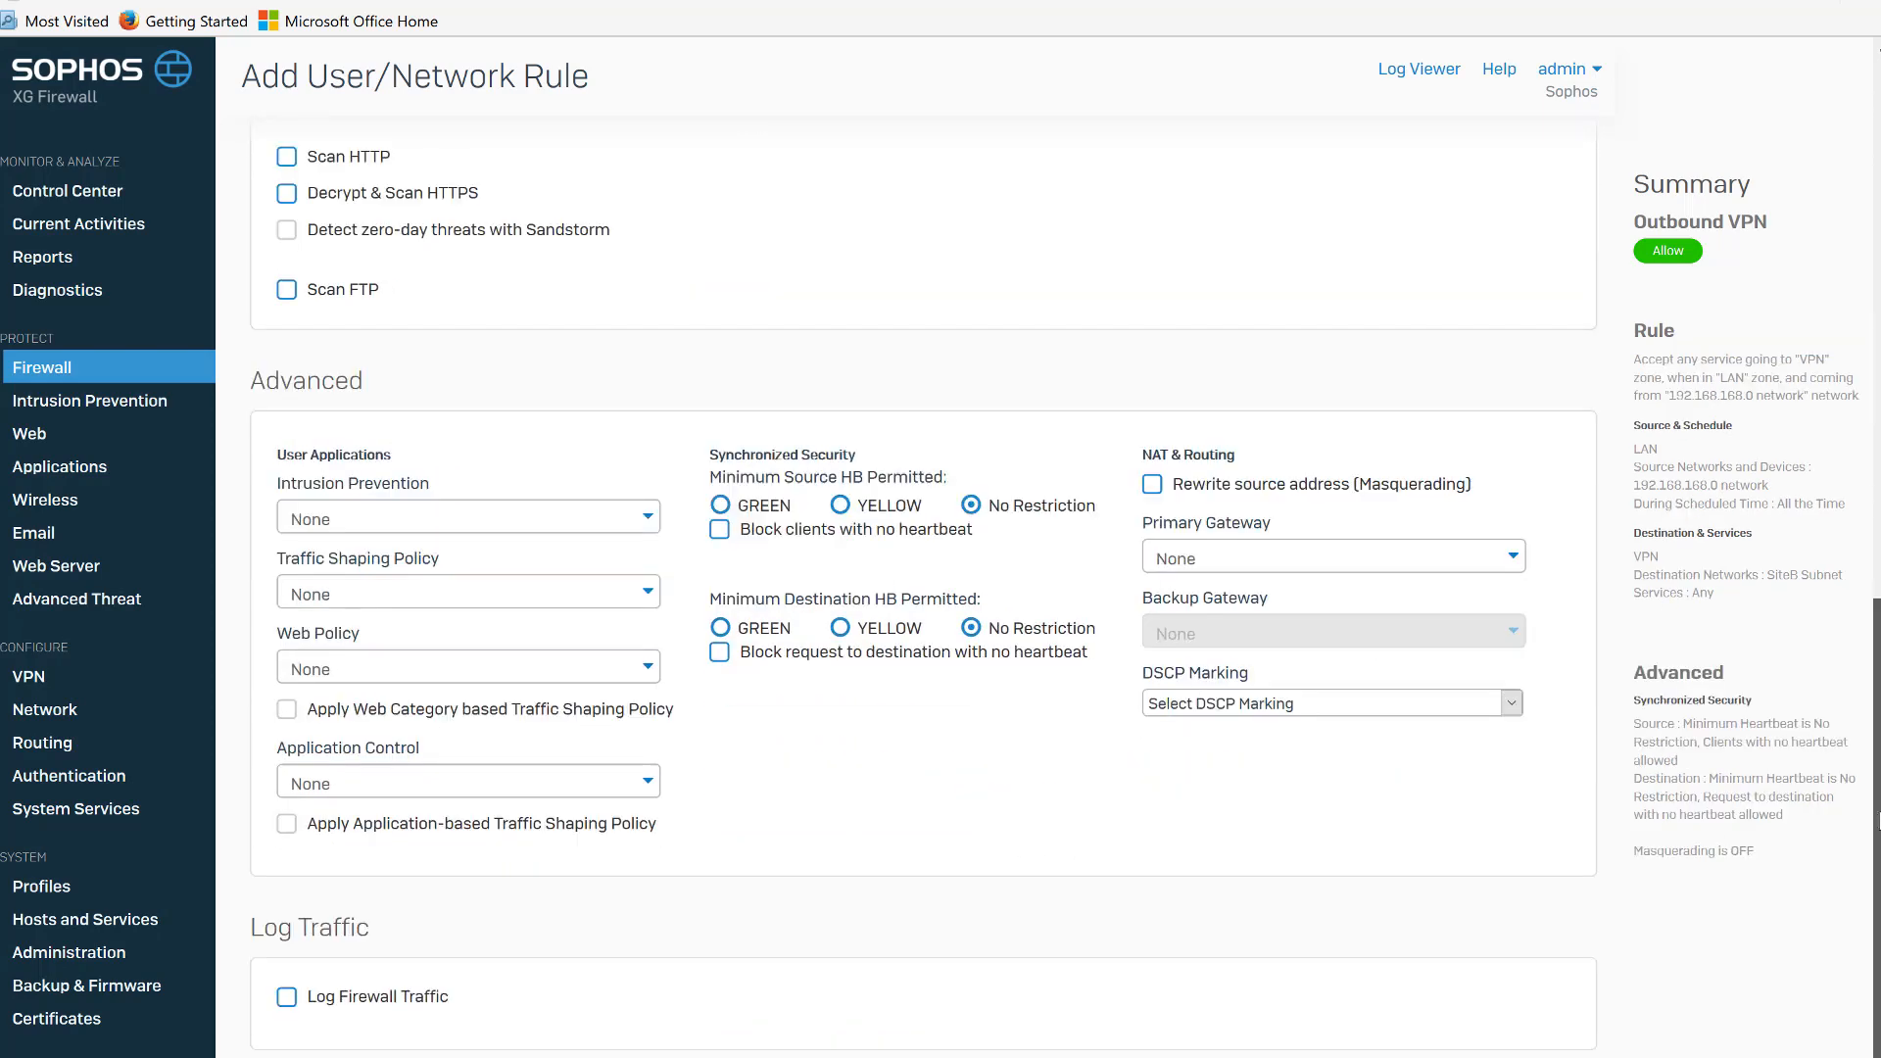
click(286, 997)
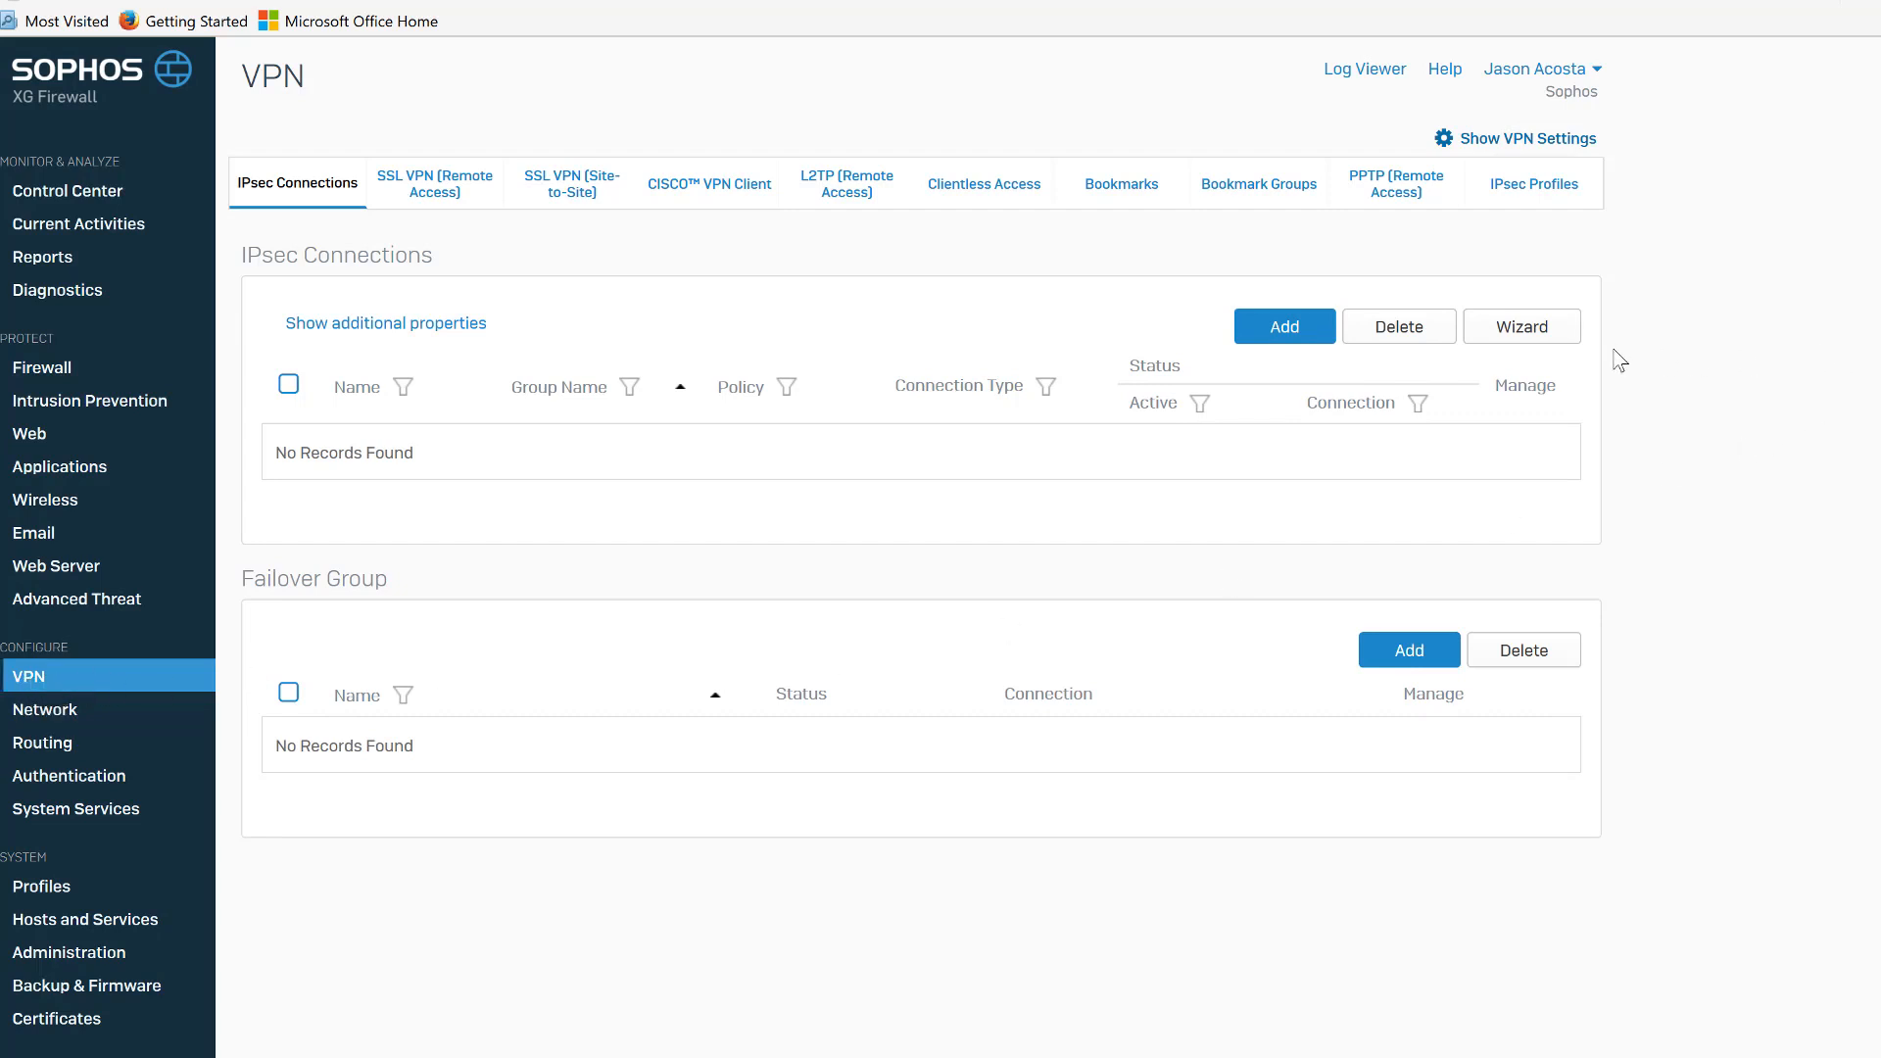
Add a new IPsec connection named Chicago with connection type Site-to-Site.
click(1309, 324)
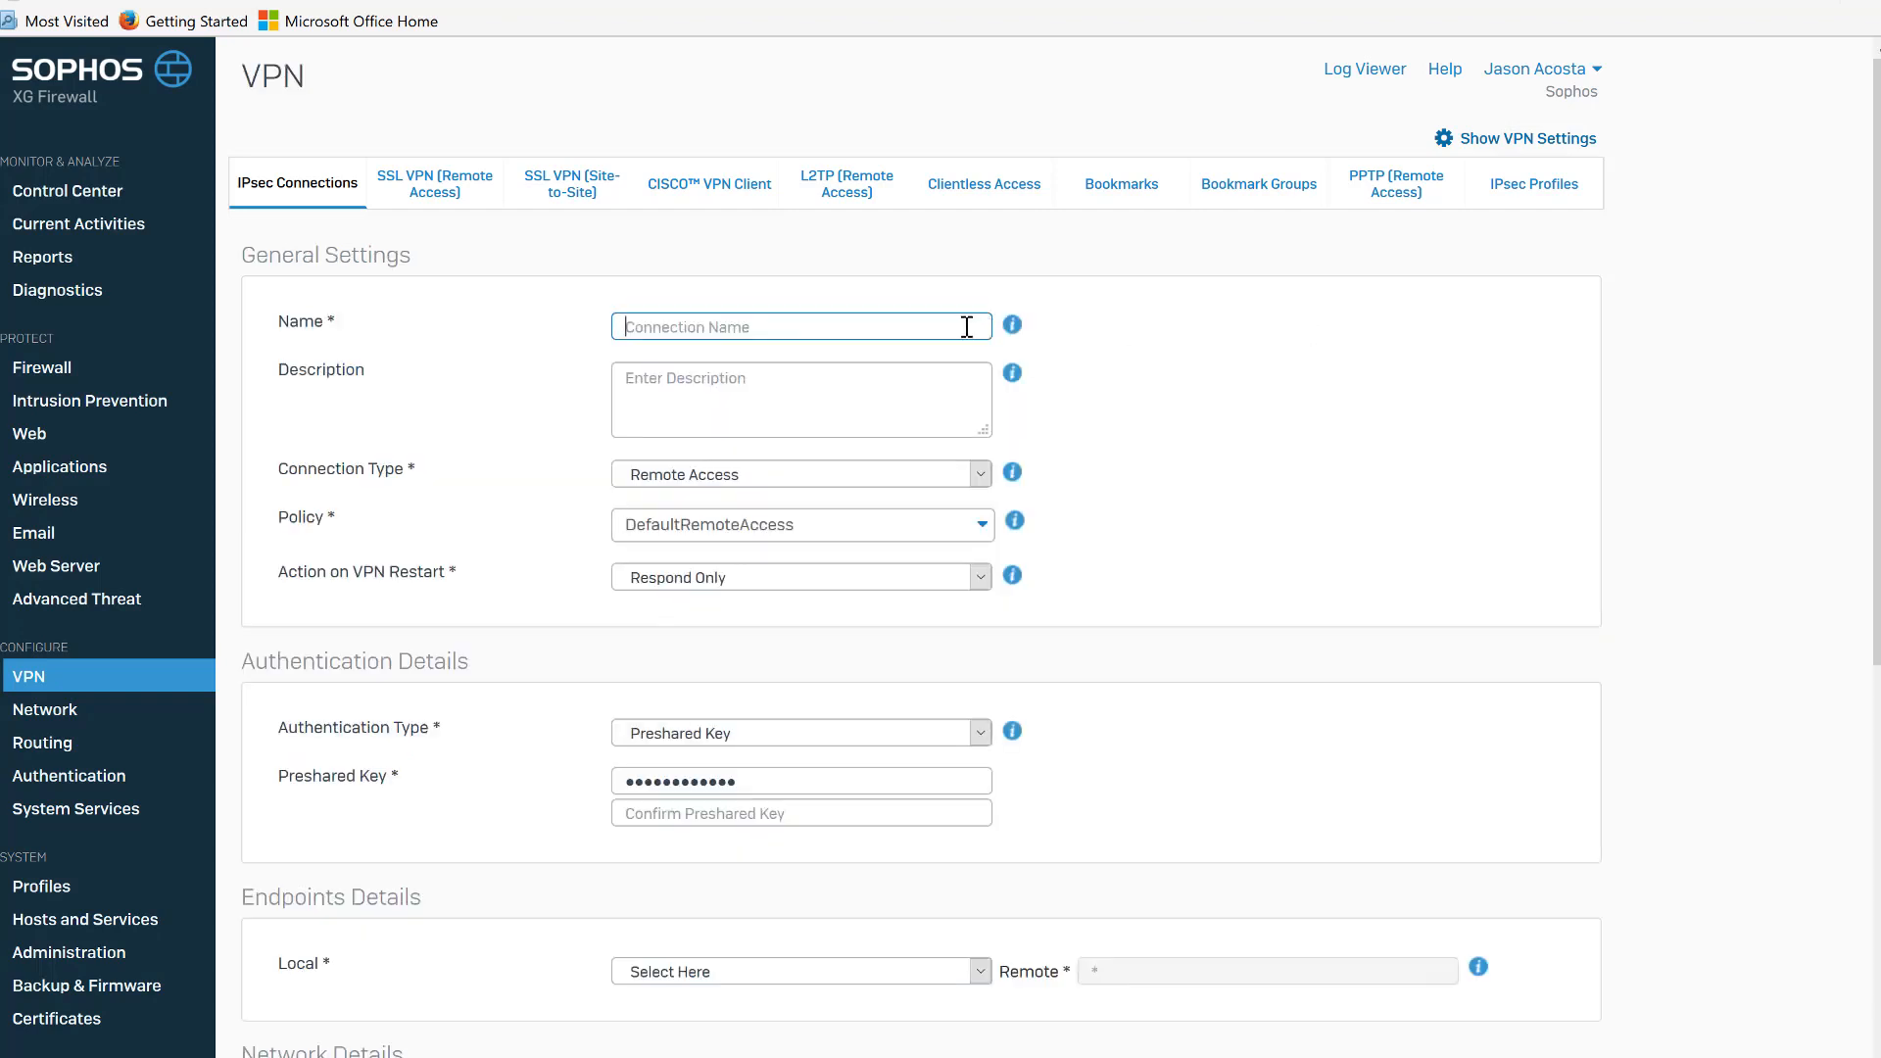
text(Chicago)
click(960, 480)
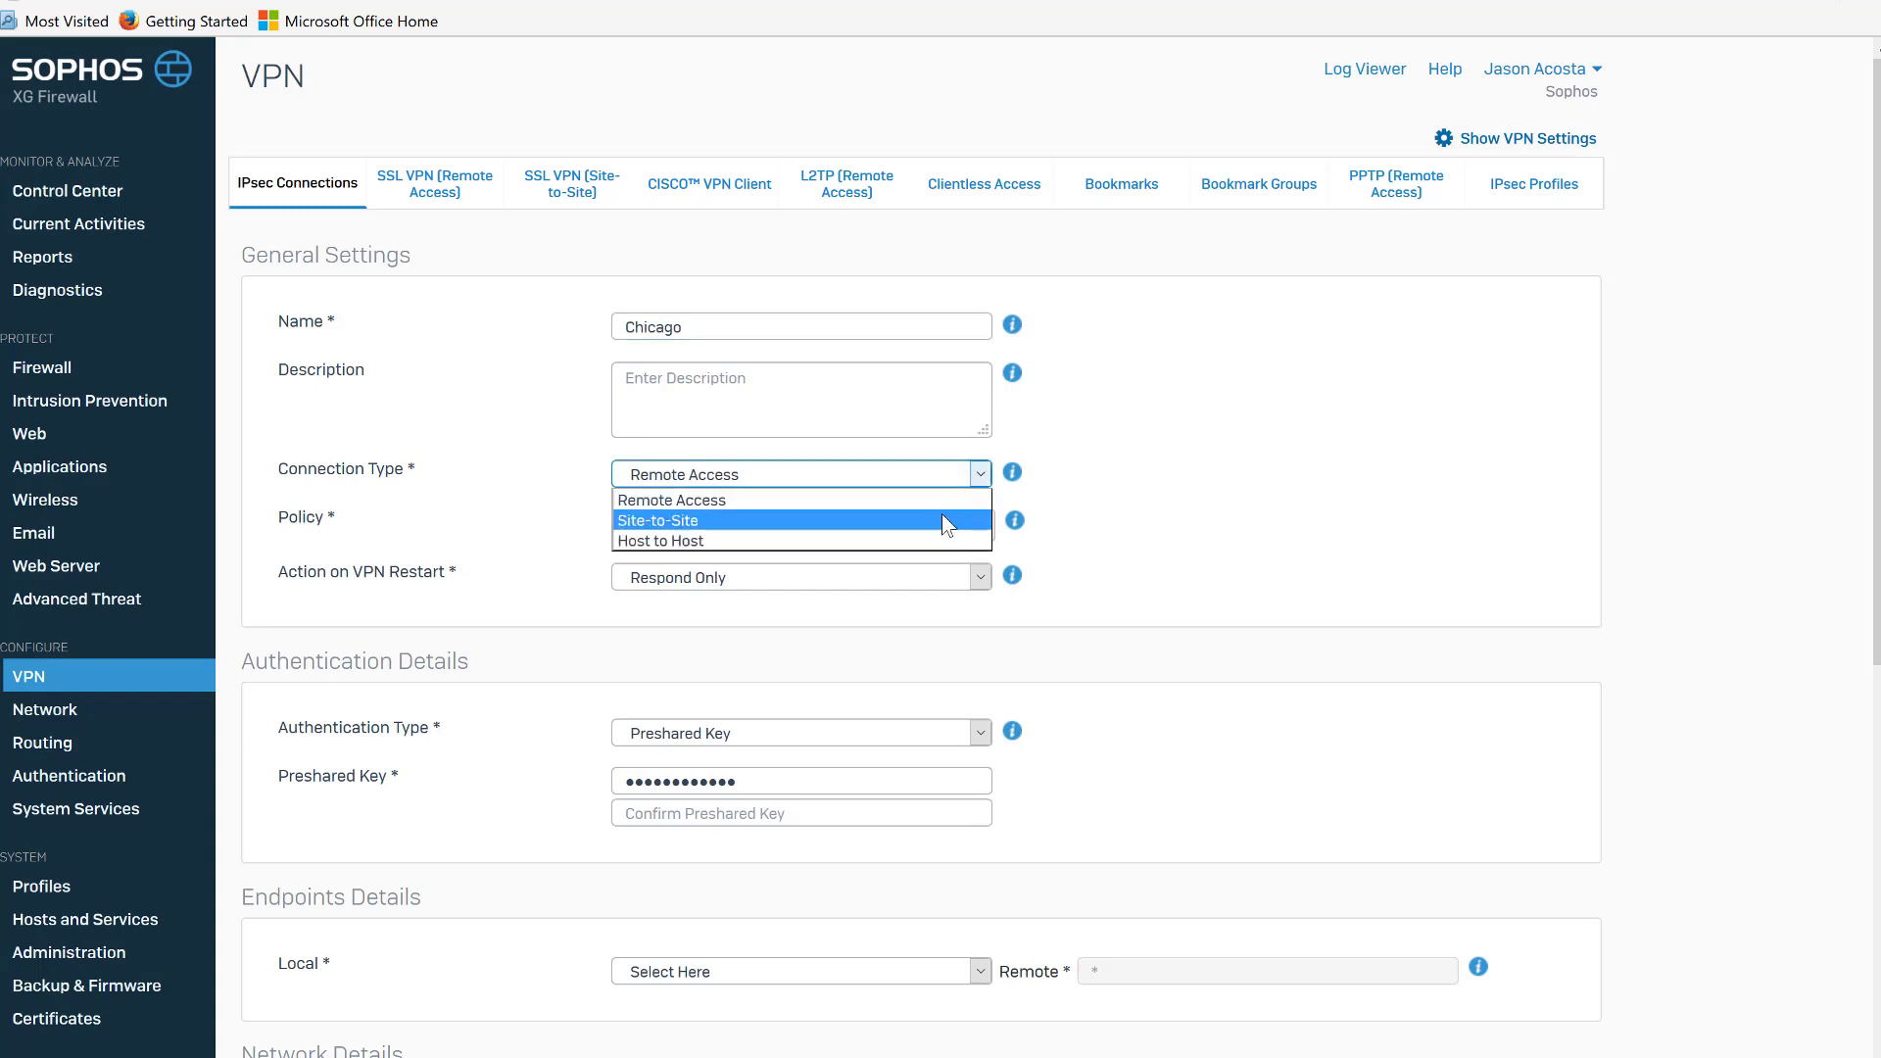
click(943, 520)
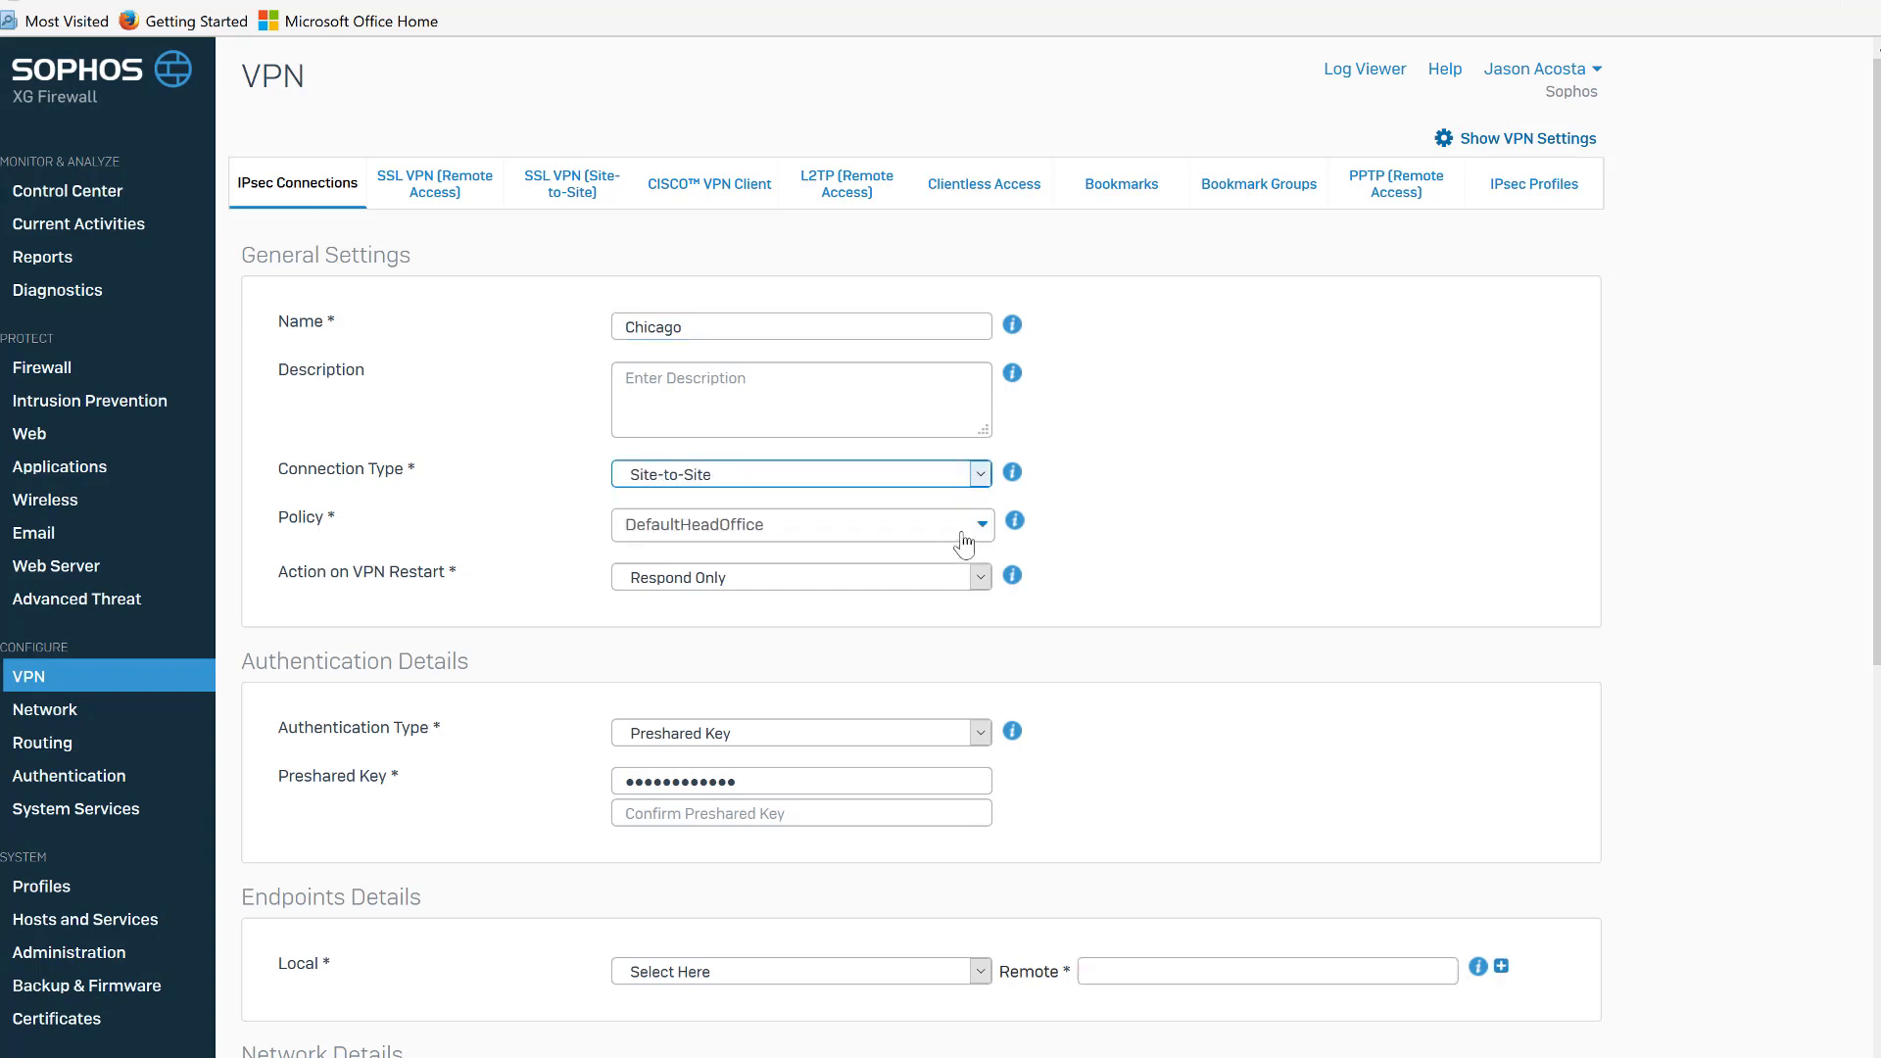
Set the connection's policy to DefaultBranchOffice and its action on VPN restart to Initiate.
click(968, 540)
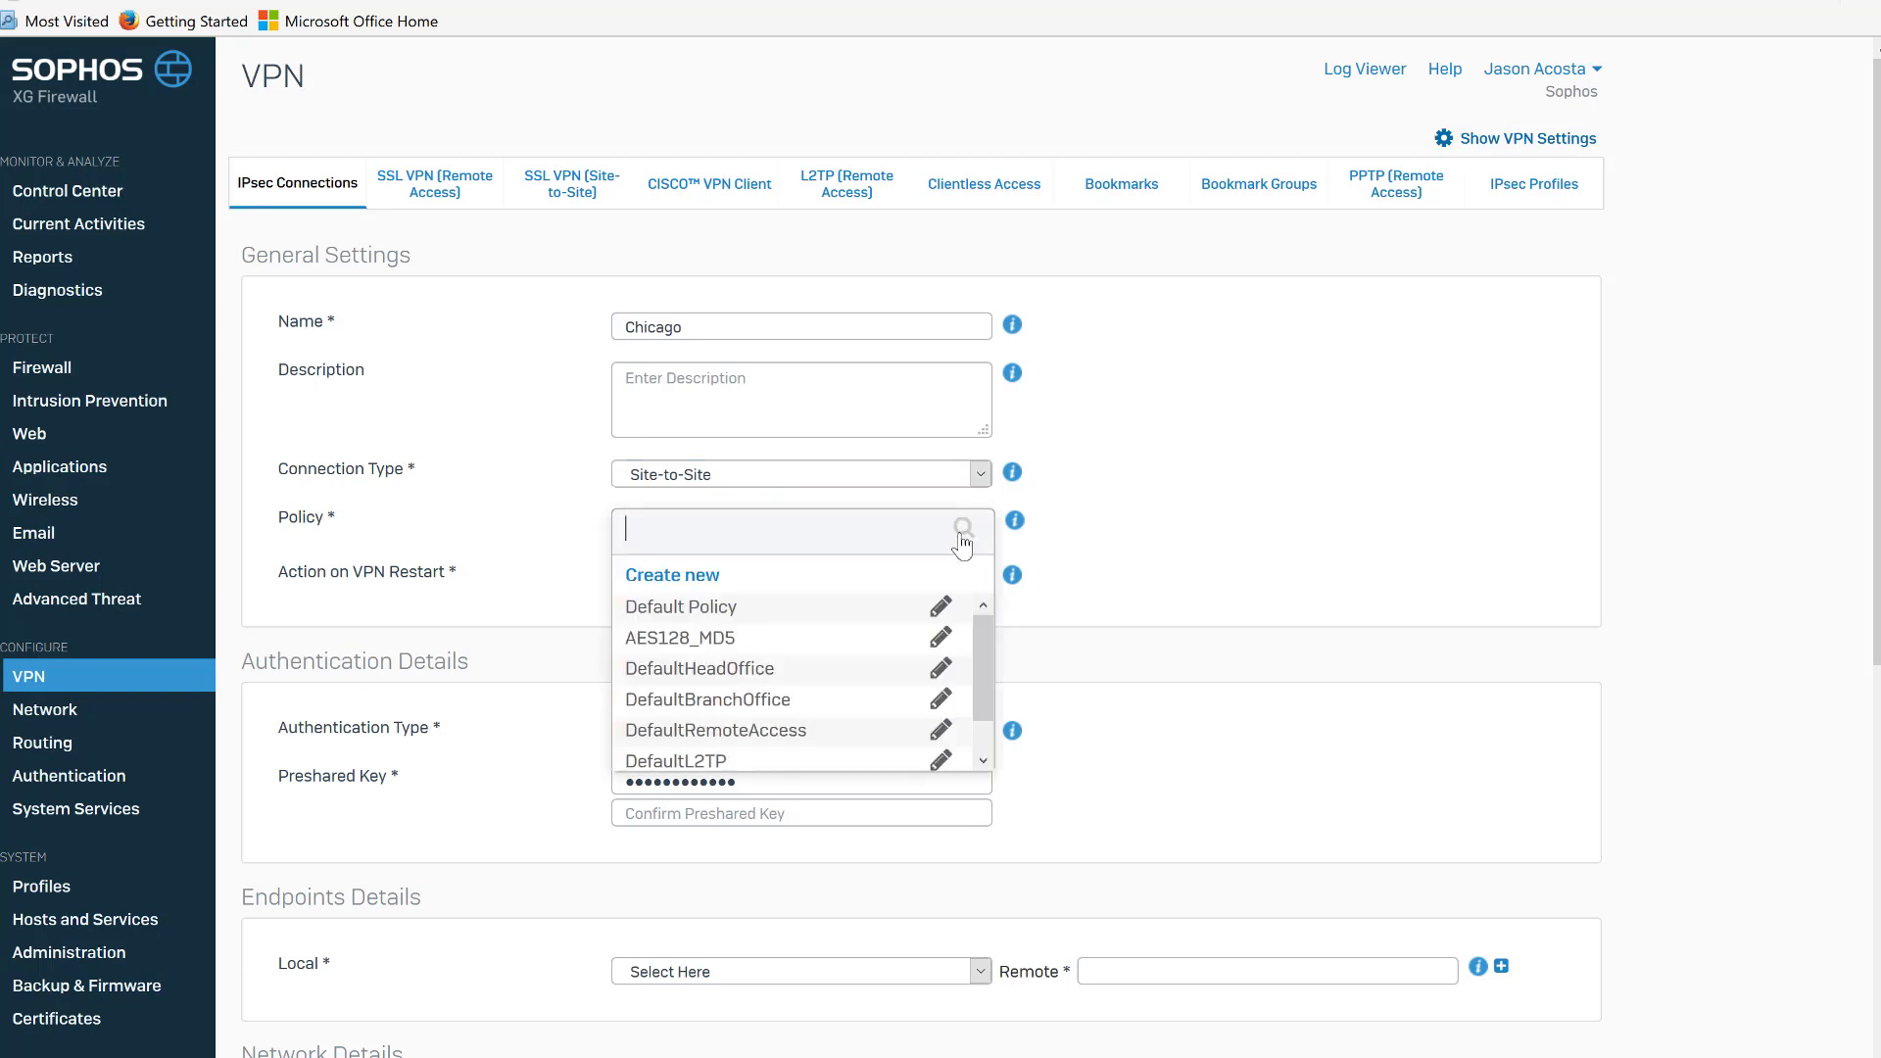
click(754, 701)
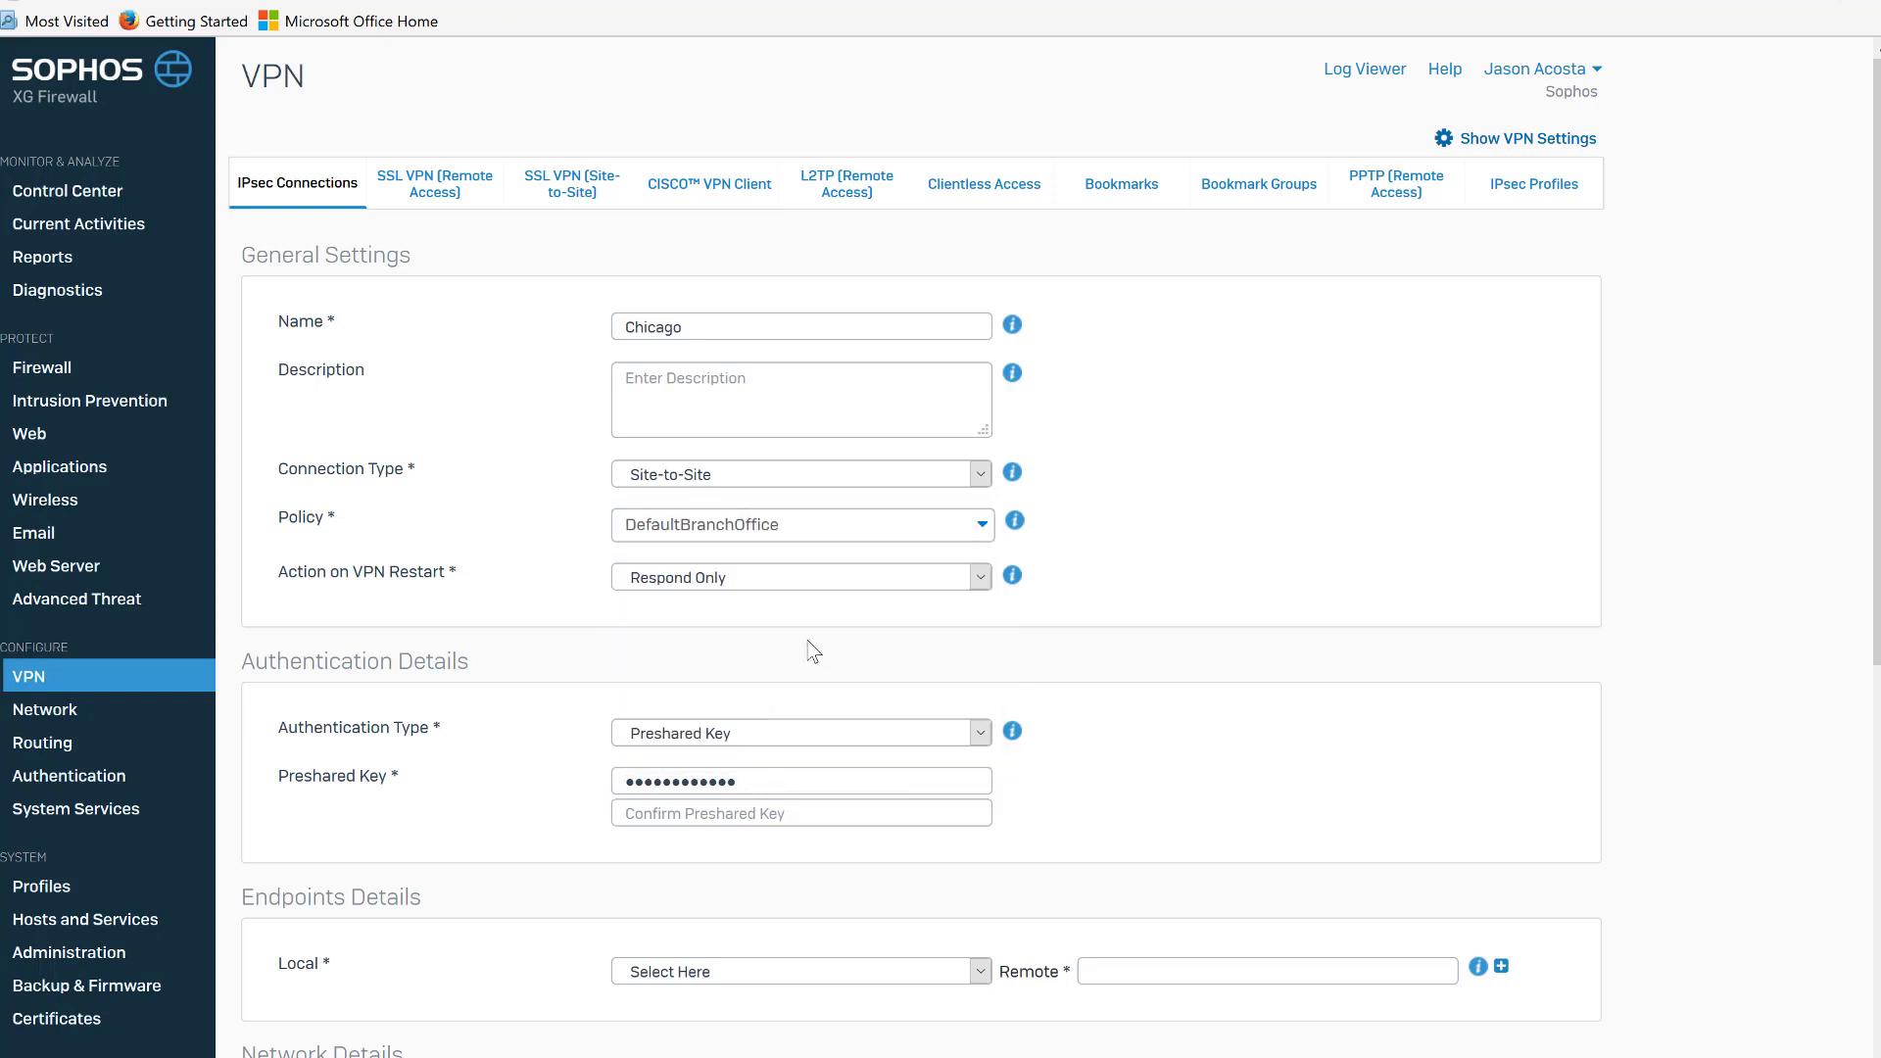
click(866, 580)
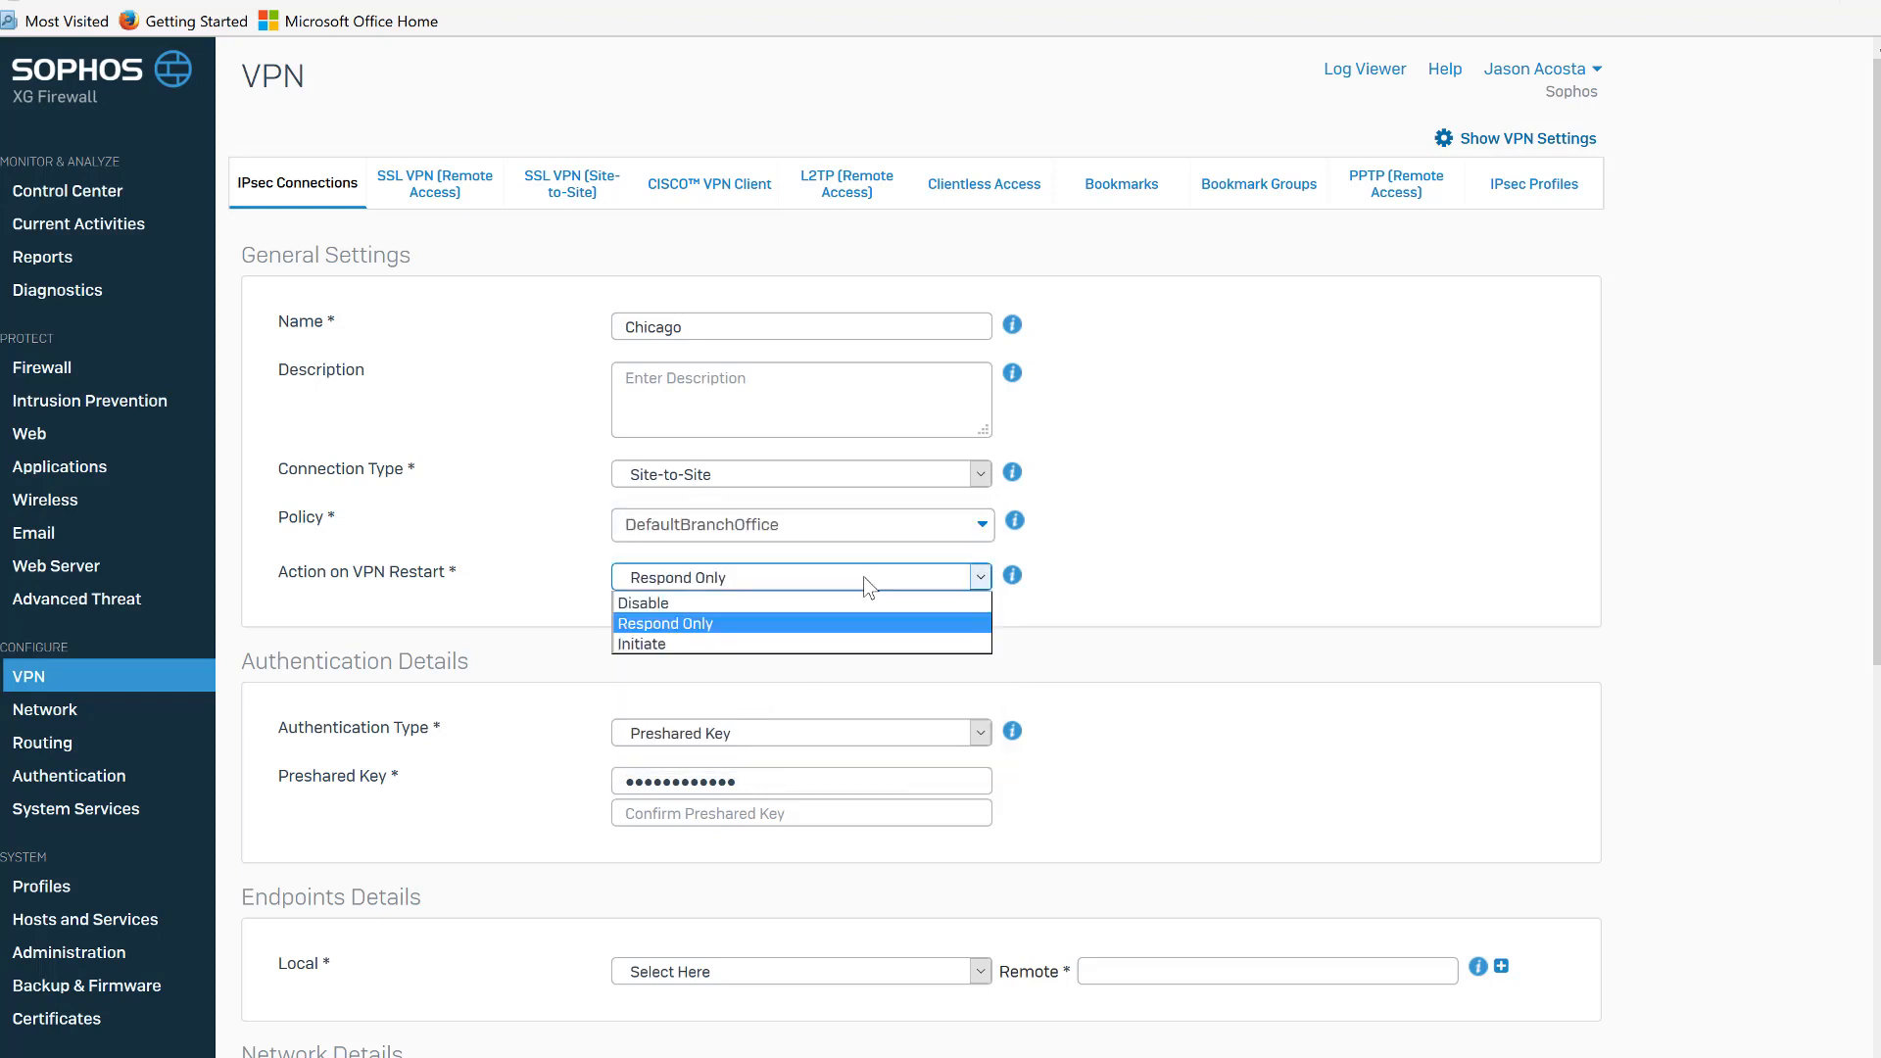
click(840, 645)
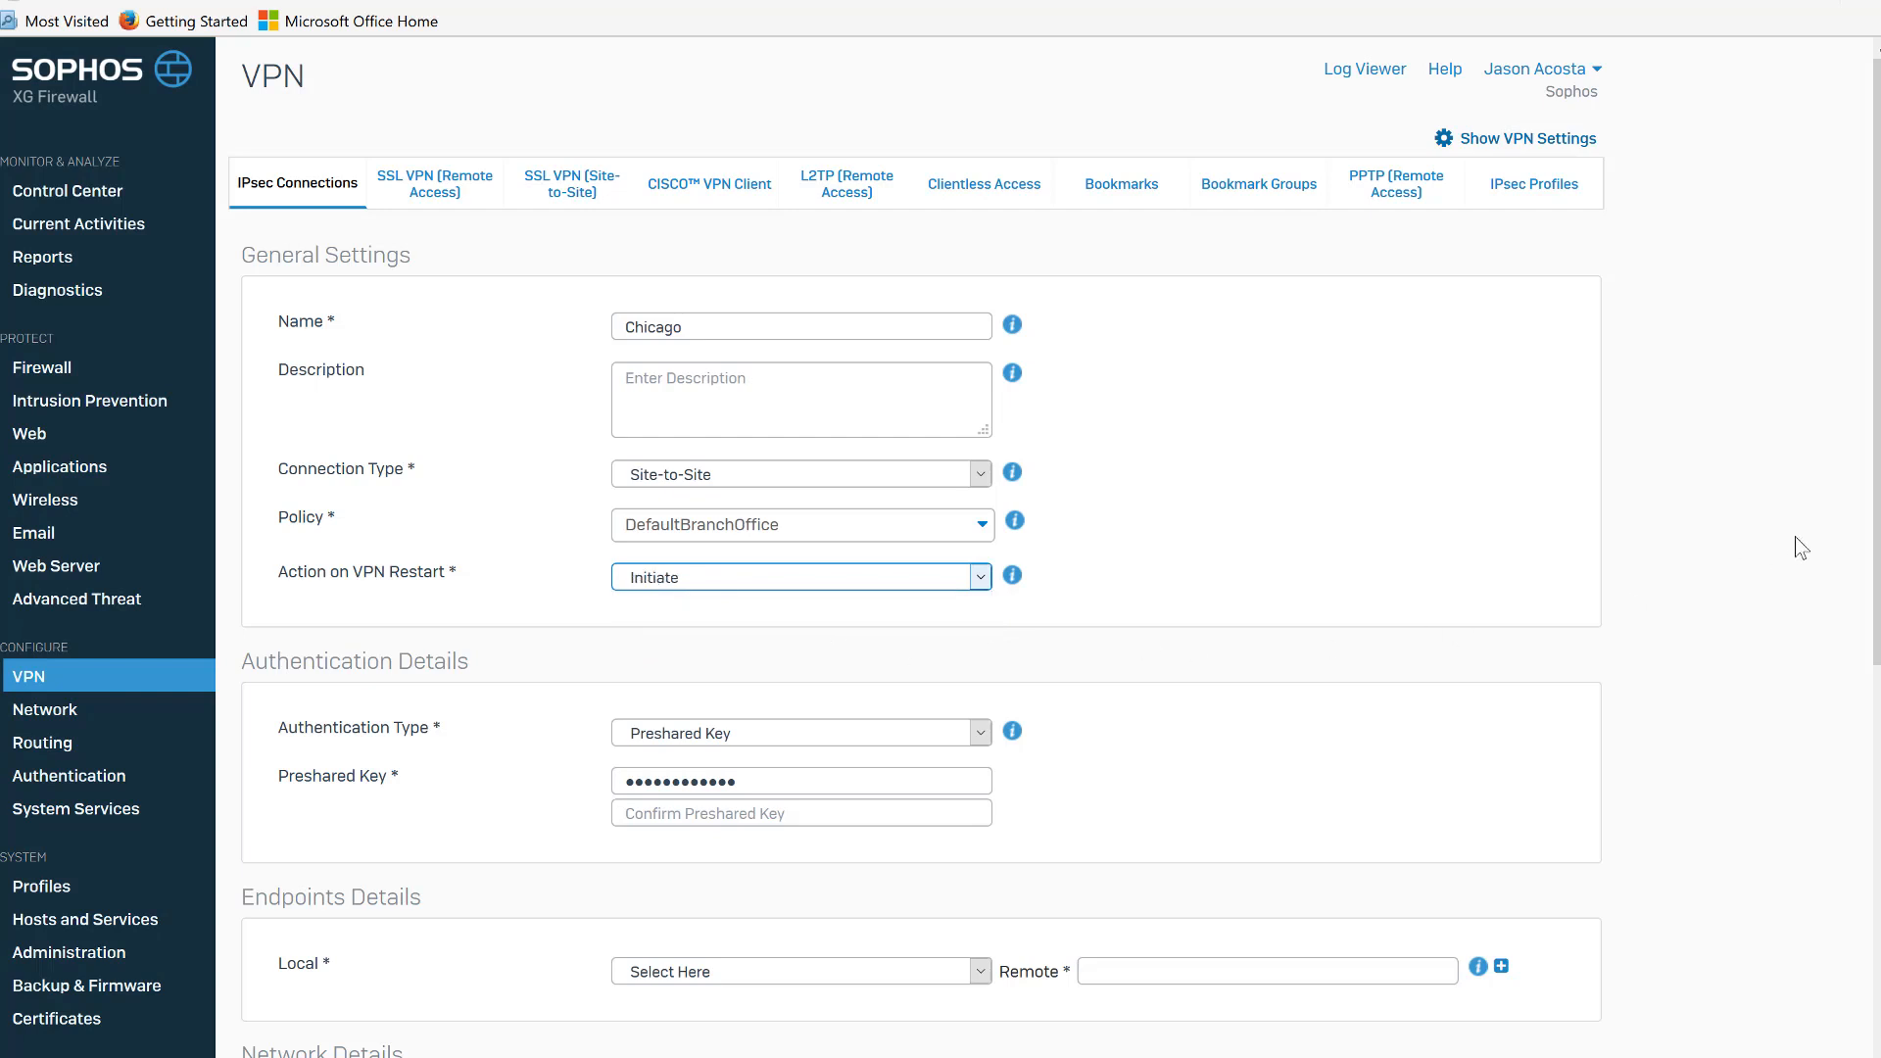
Keep Preshared Key authentication and replace the preshared key, entering and confirming the new key.
scroll(1832, 598, down, 2)
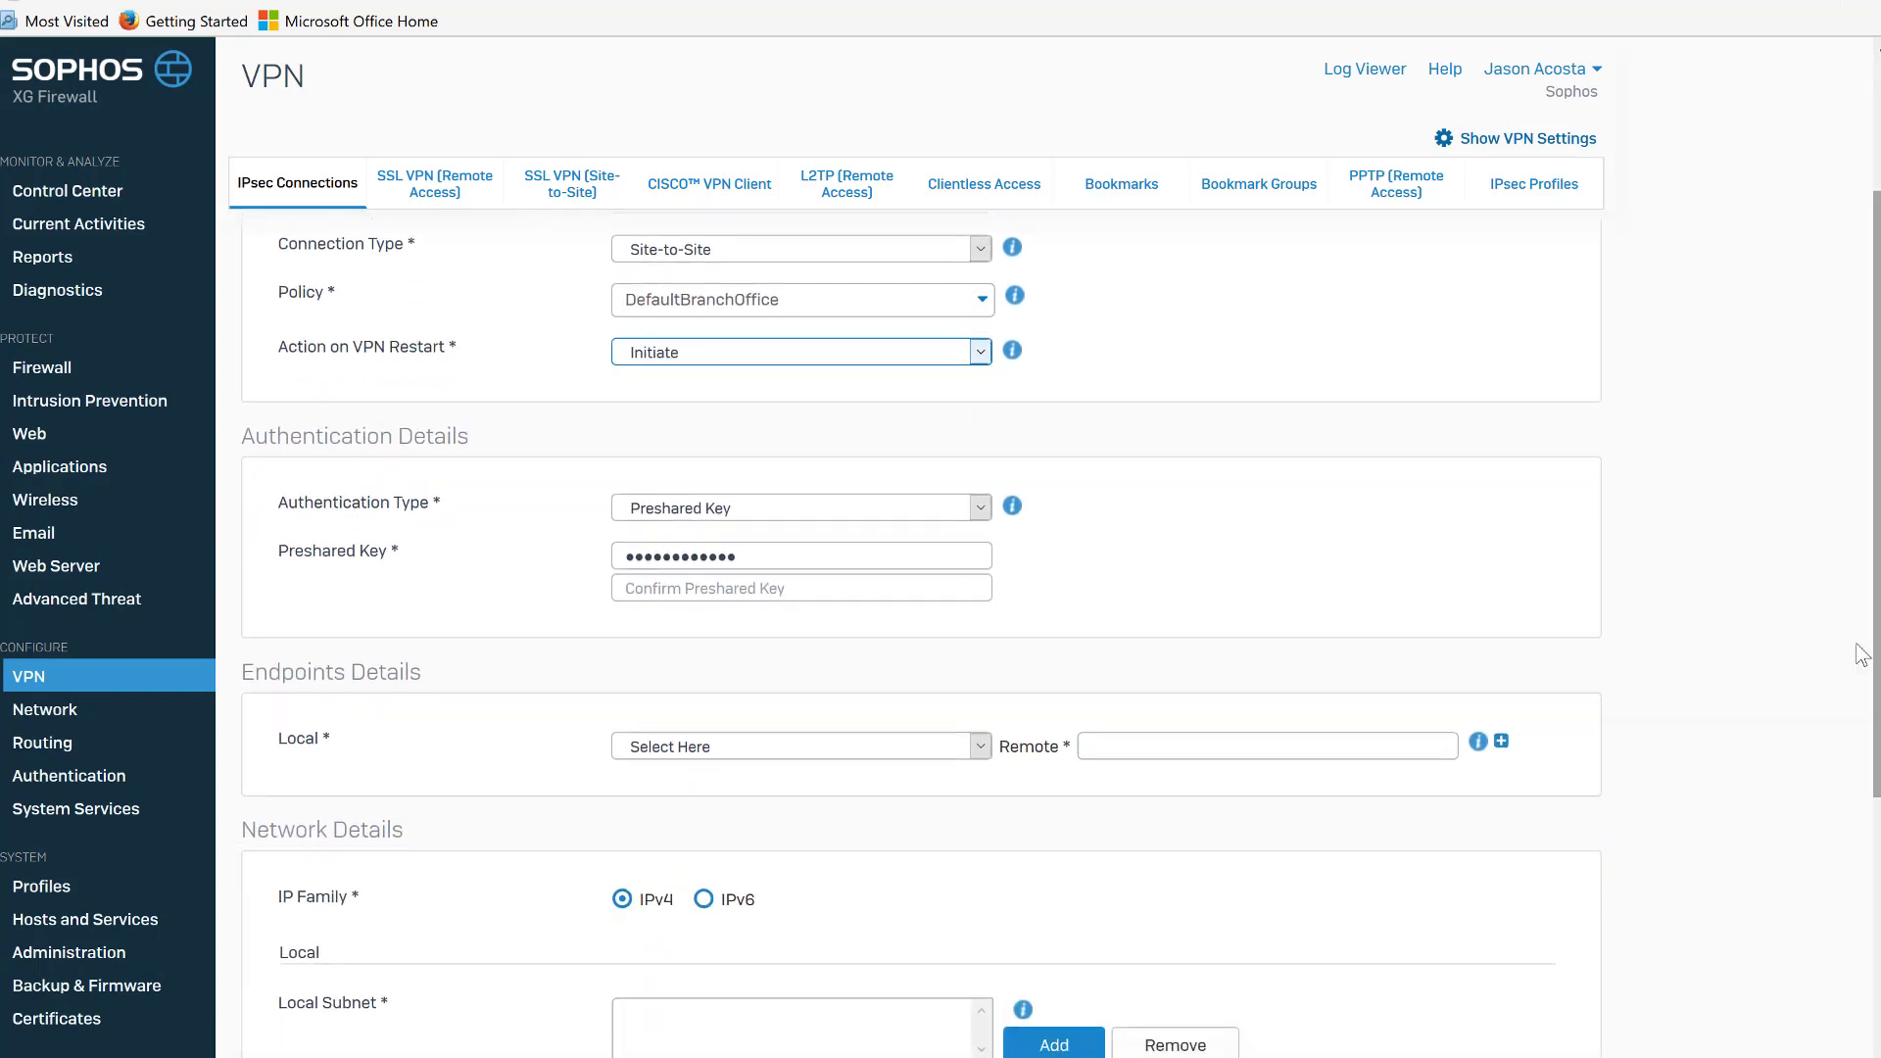
click(858, 520)
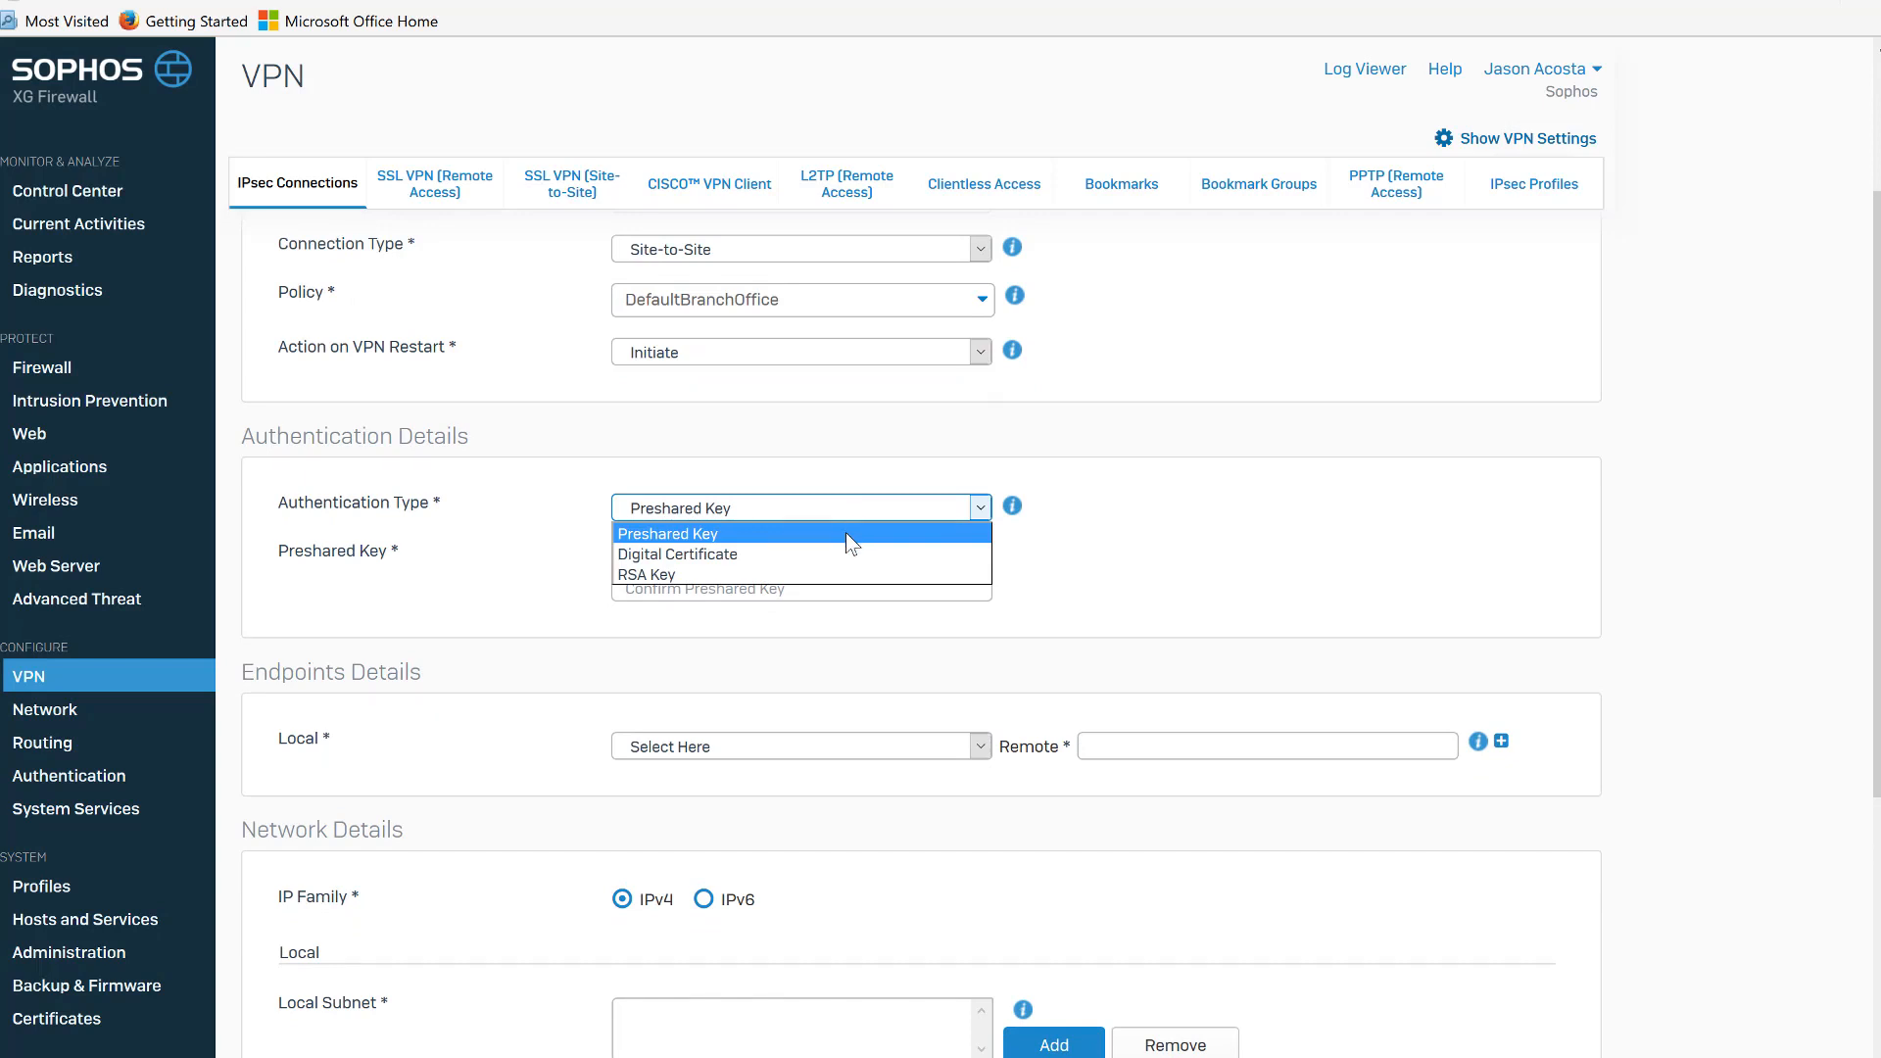
click(844, 532)
drag(811, 556, 580, 529)
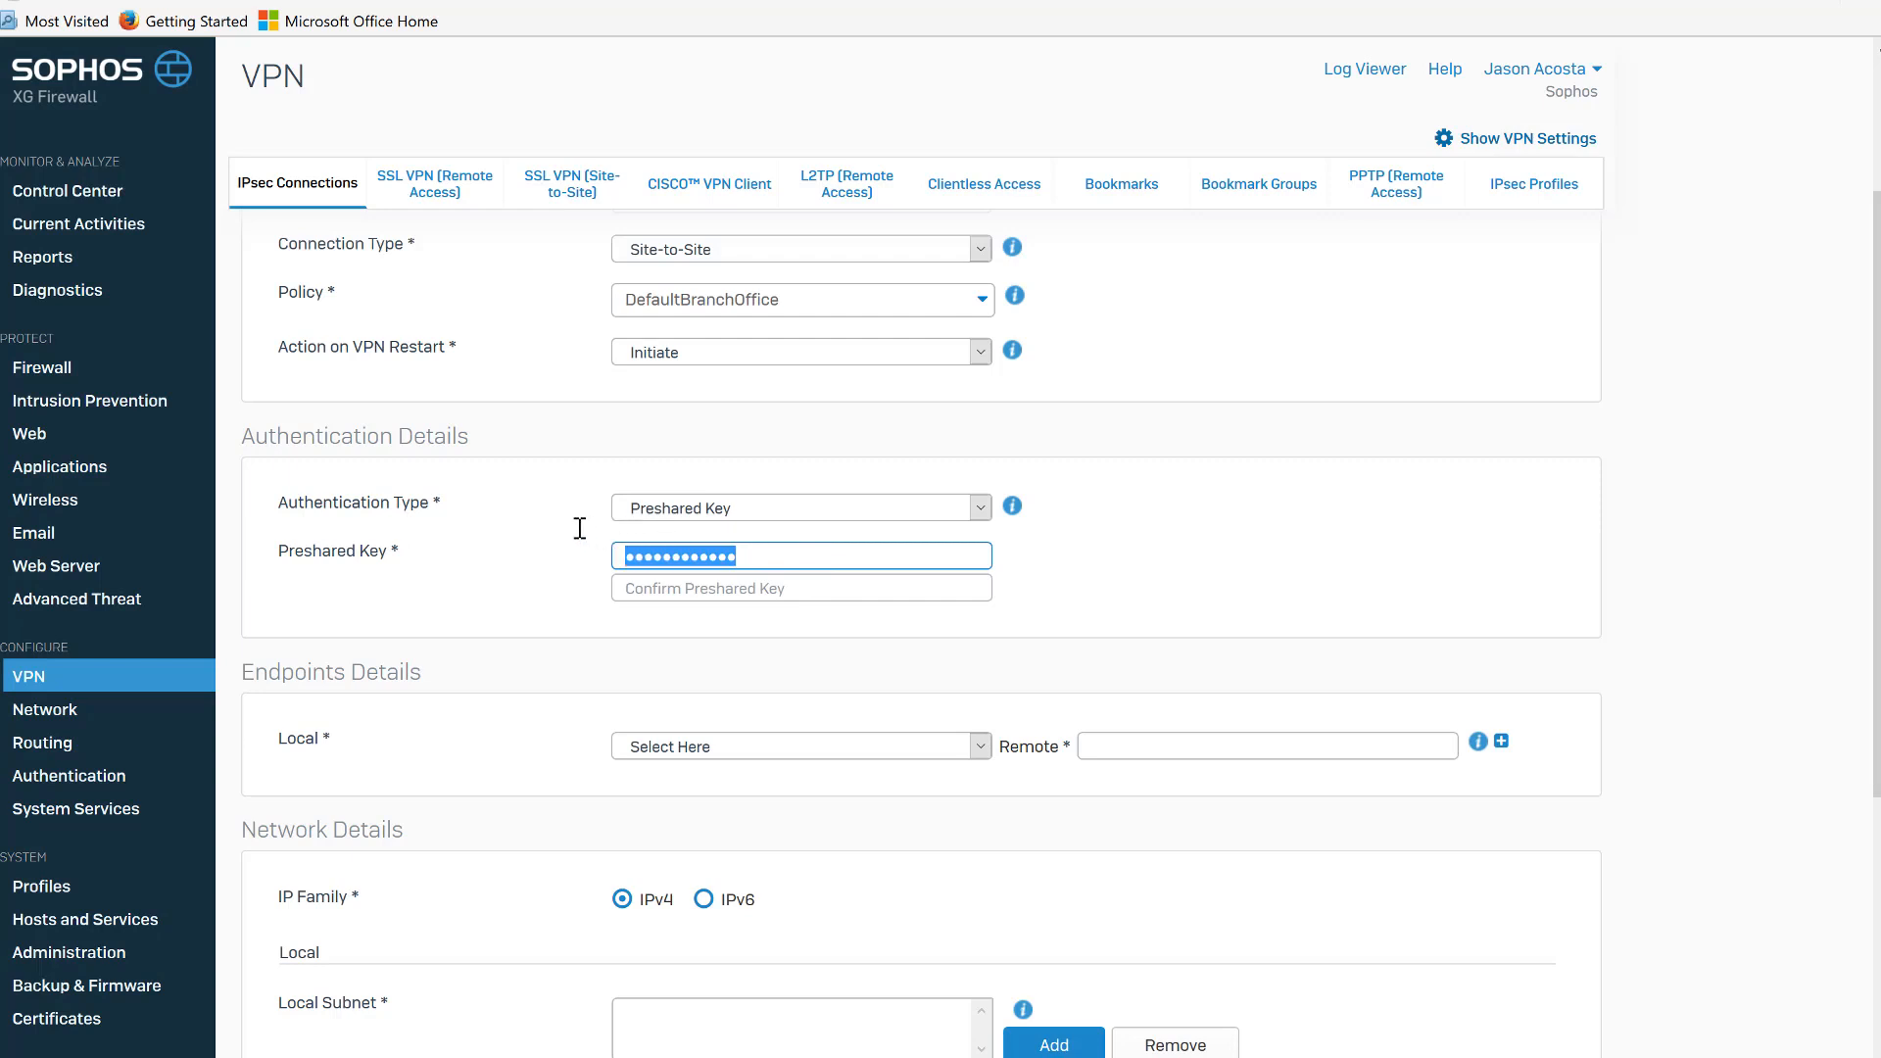
text(••••••)
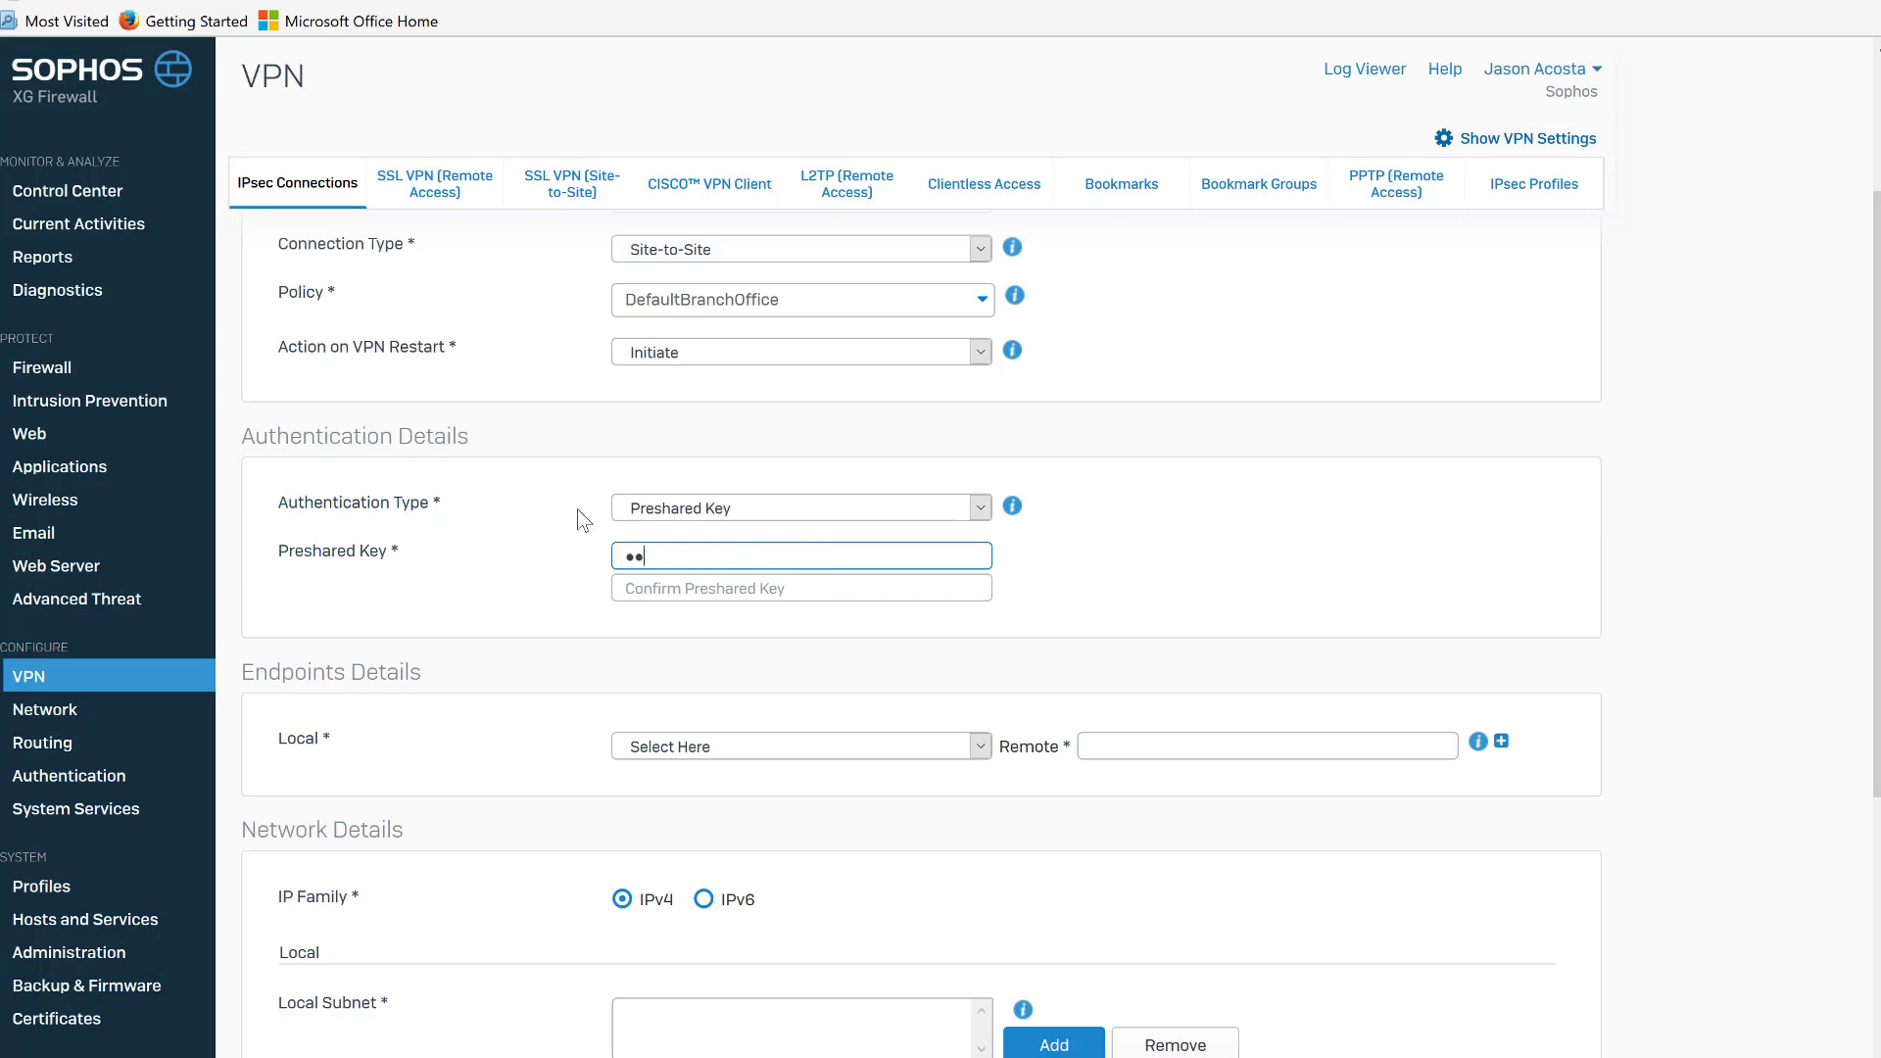
text(•••)
key(Tab)
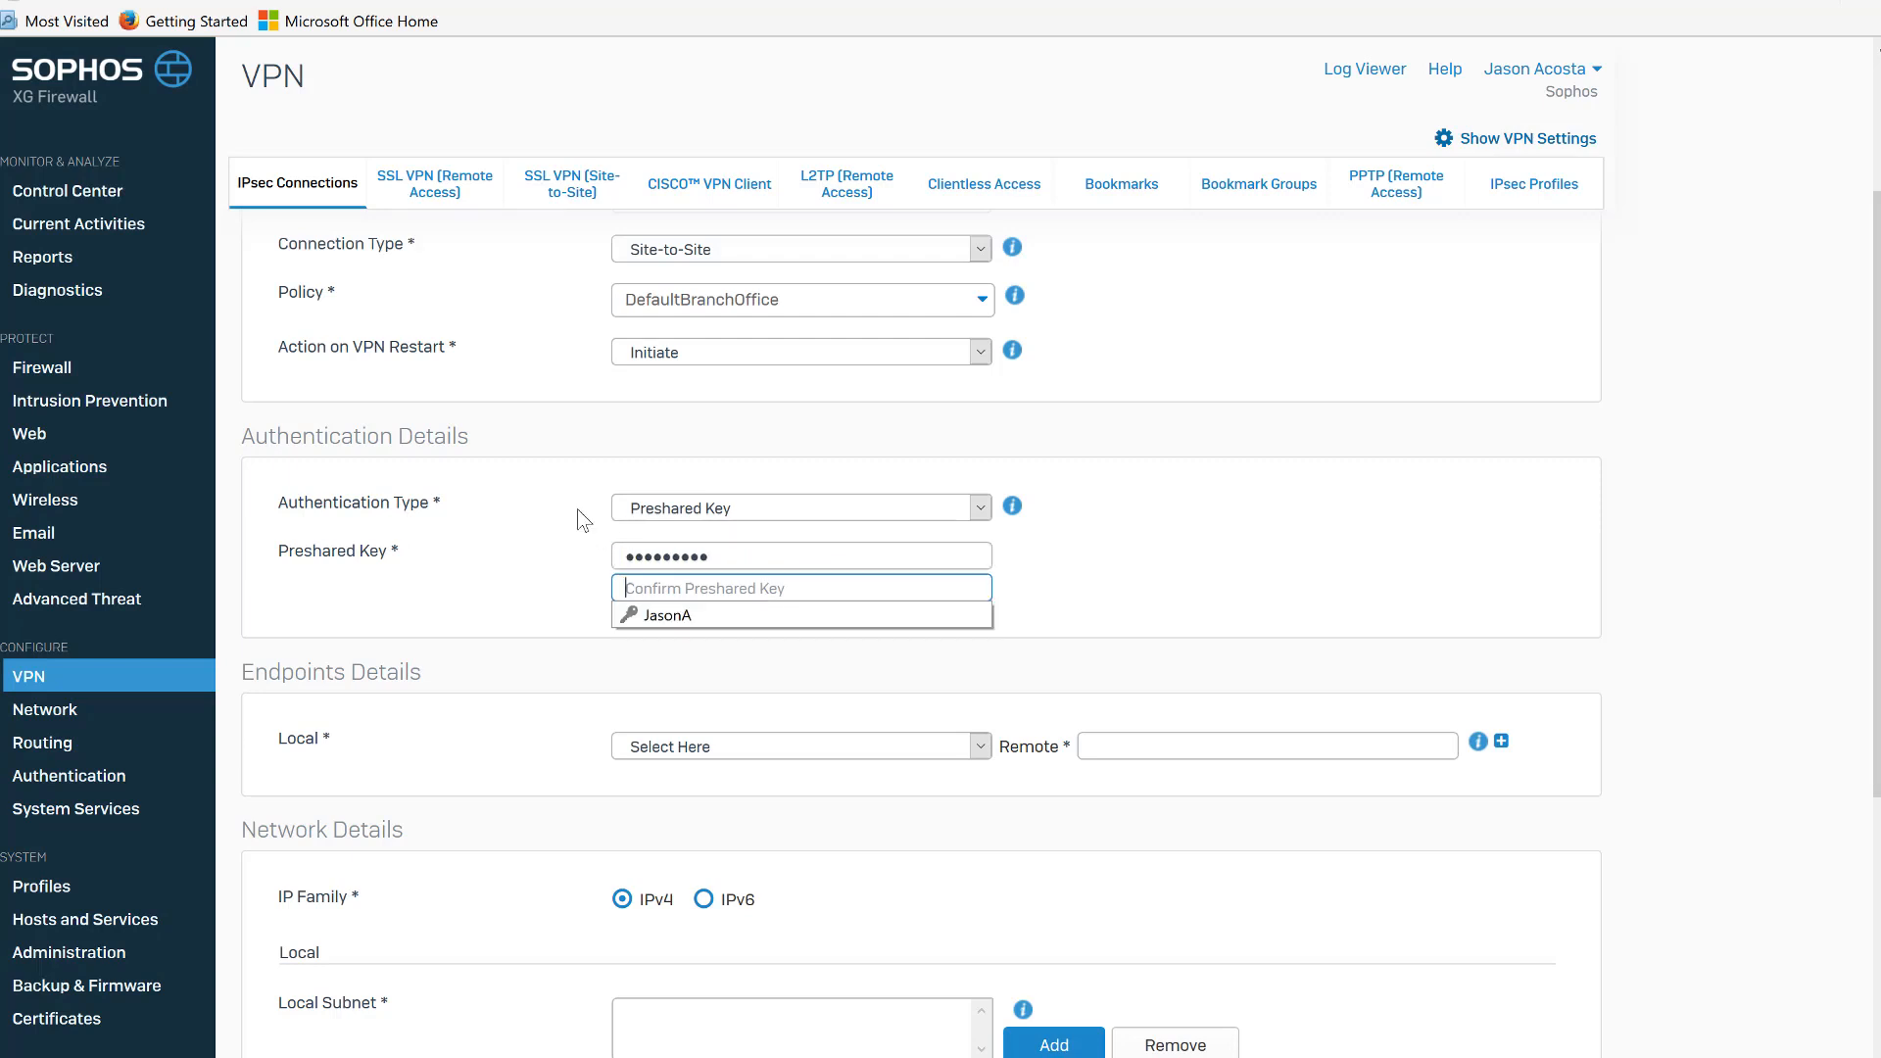
text(•••••••••)
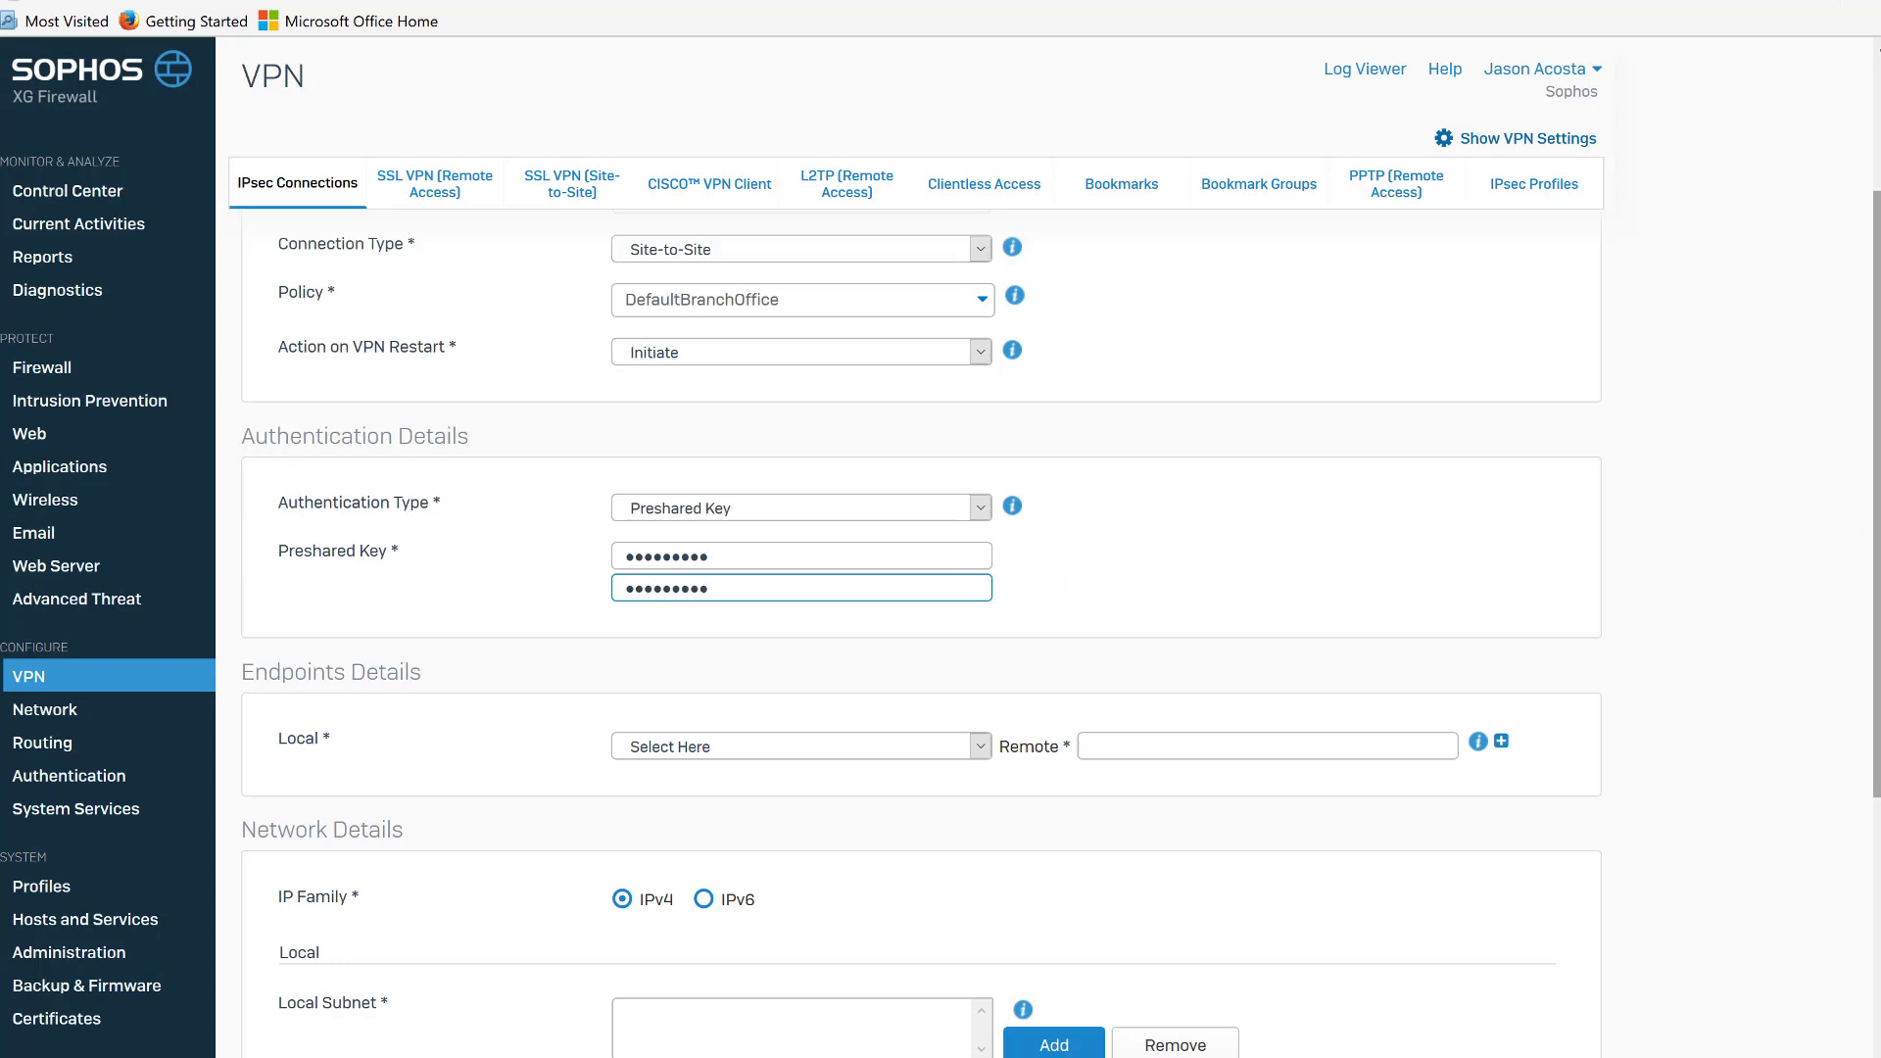
Set the local endpoint to Port2 - 209.237.118.189 and the remote endpoint address to 71.201.190.0.
drag(1876, 534, 1876, 681)
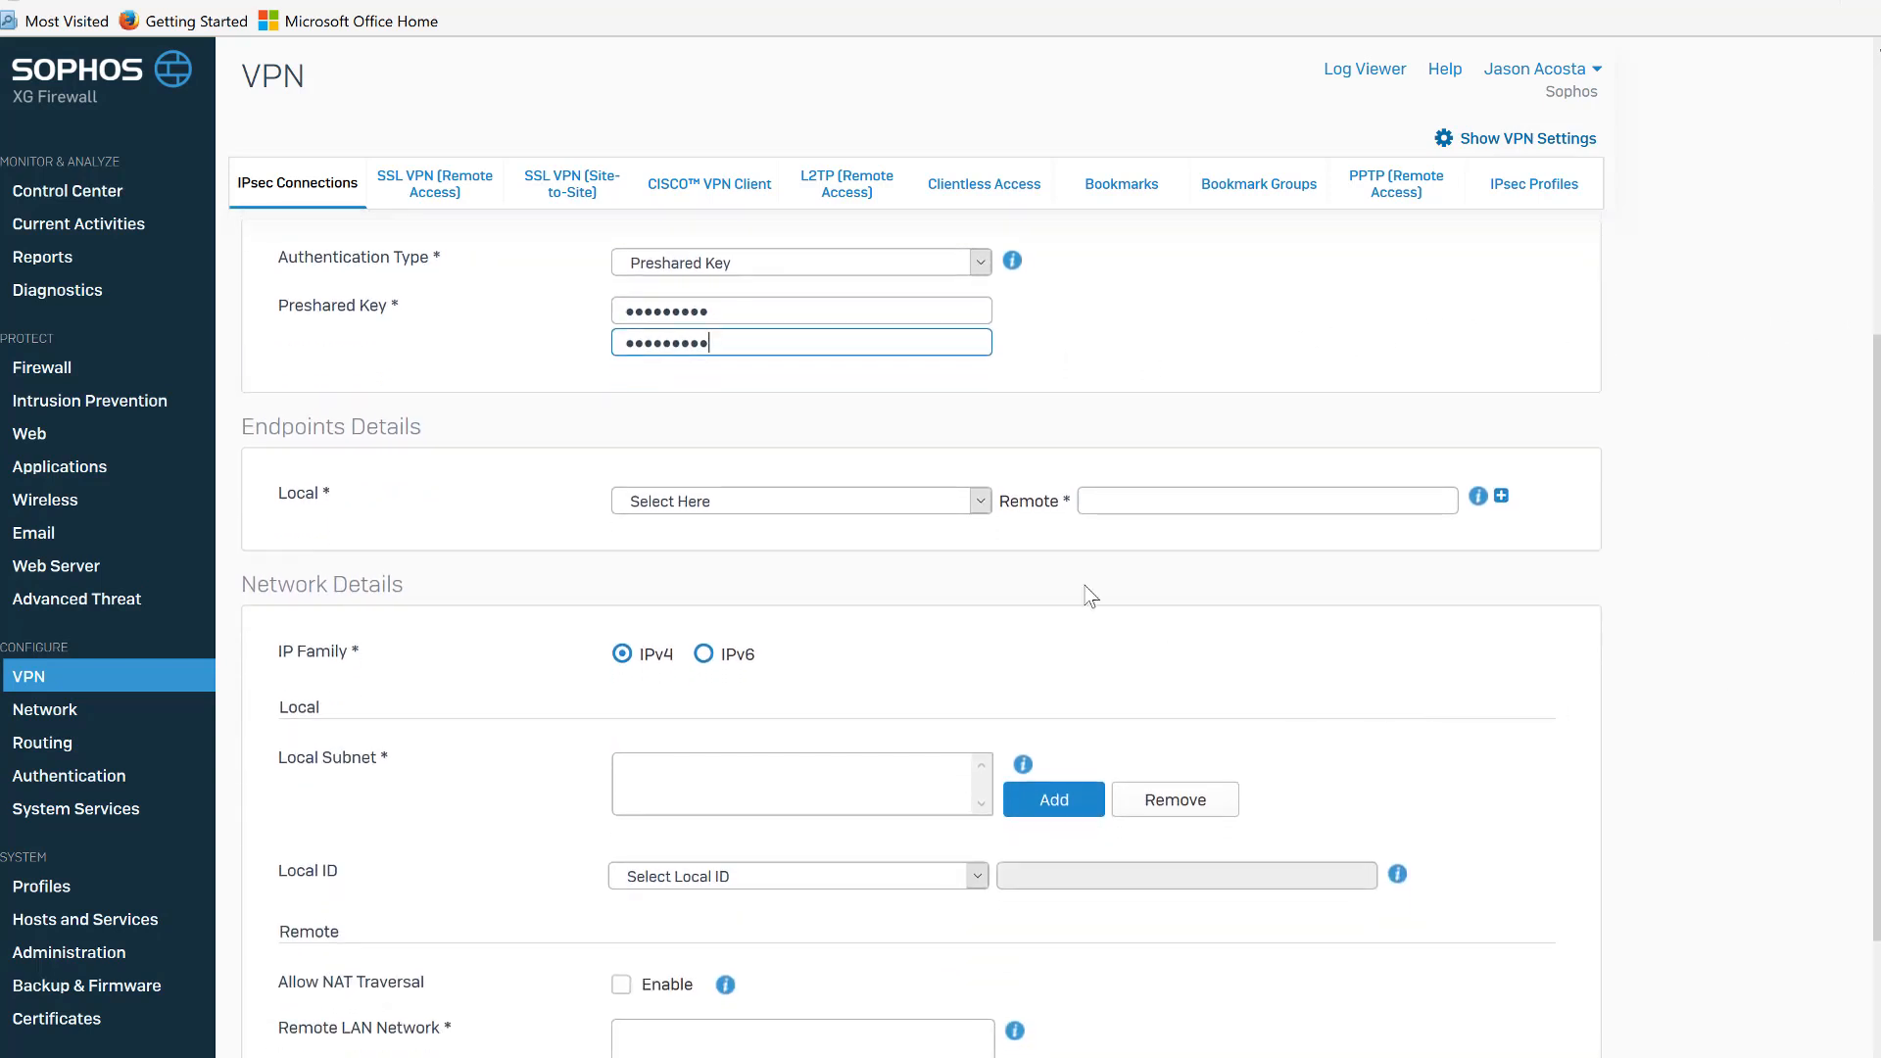
click(966, 496)
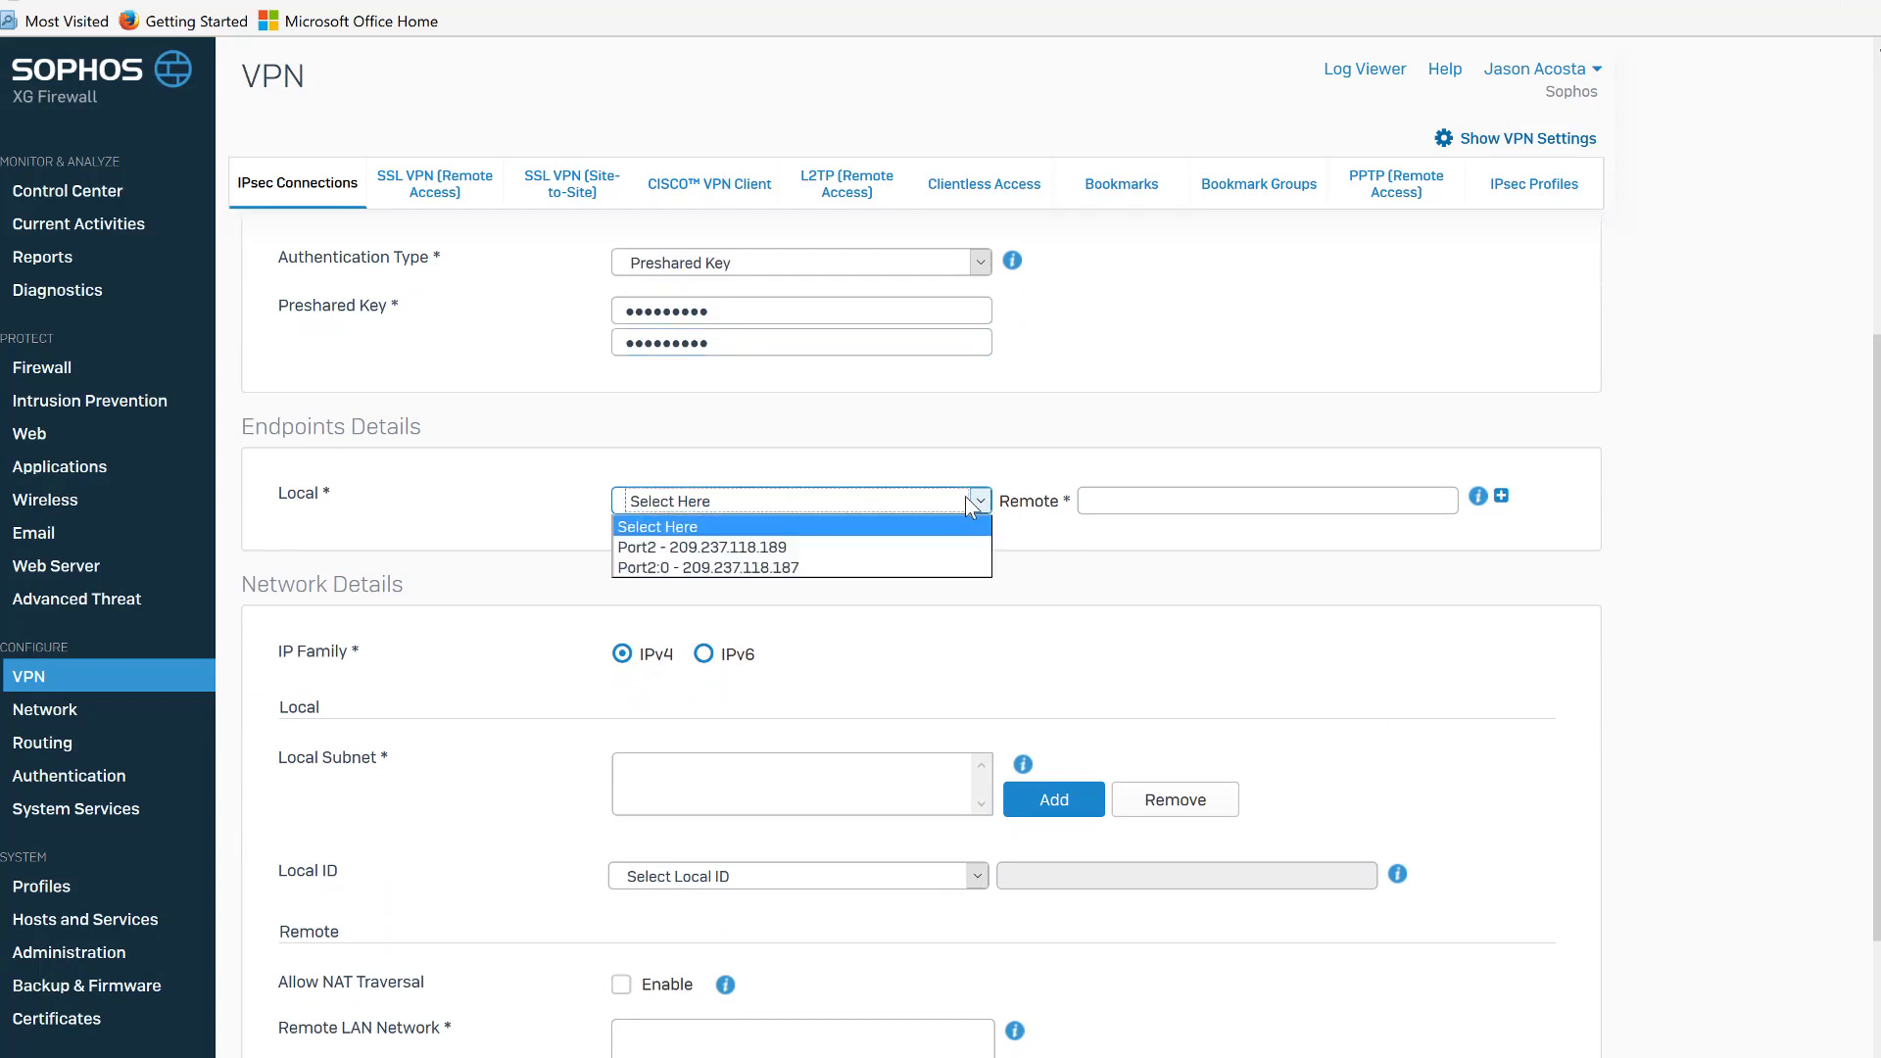
click(949, 545)
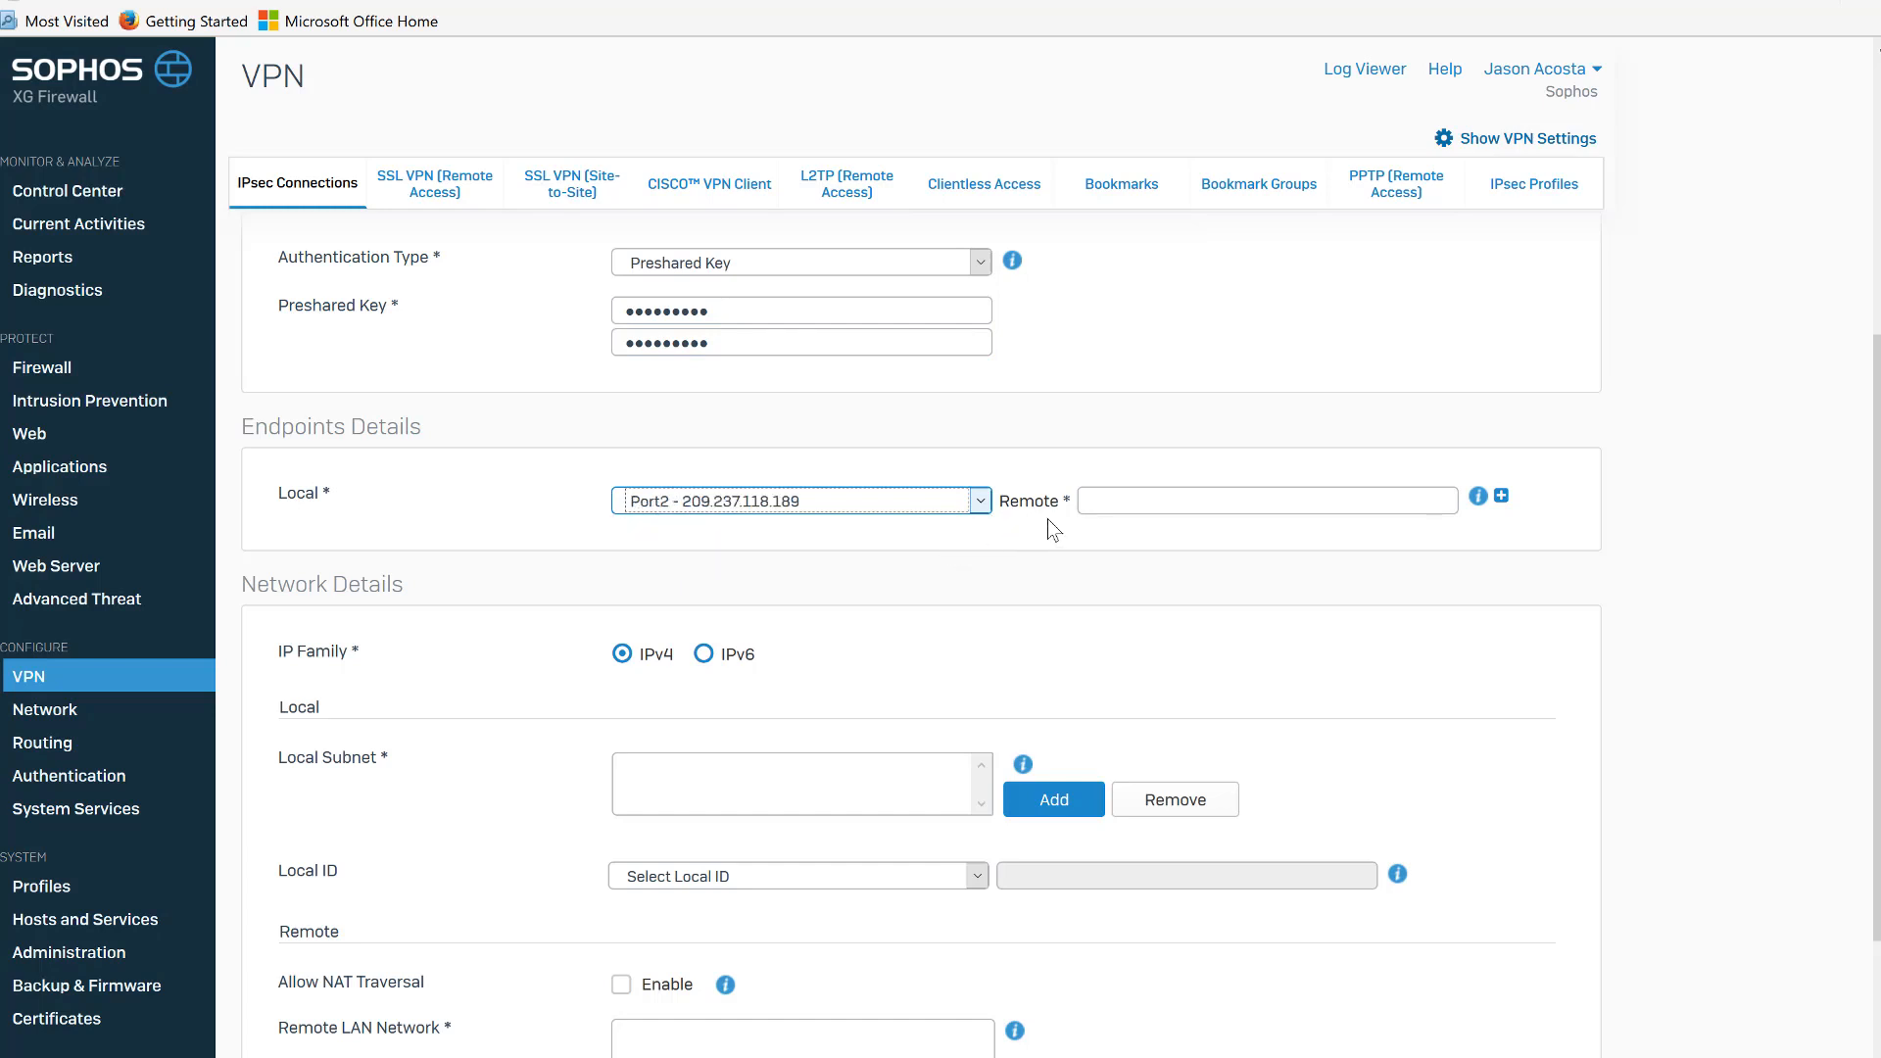
click(1082, 498)
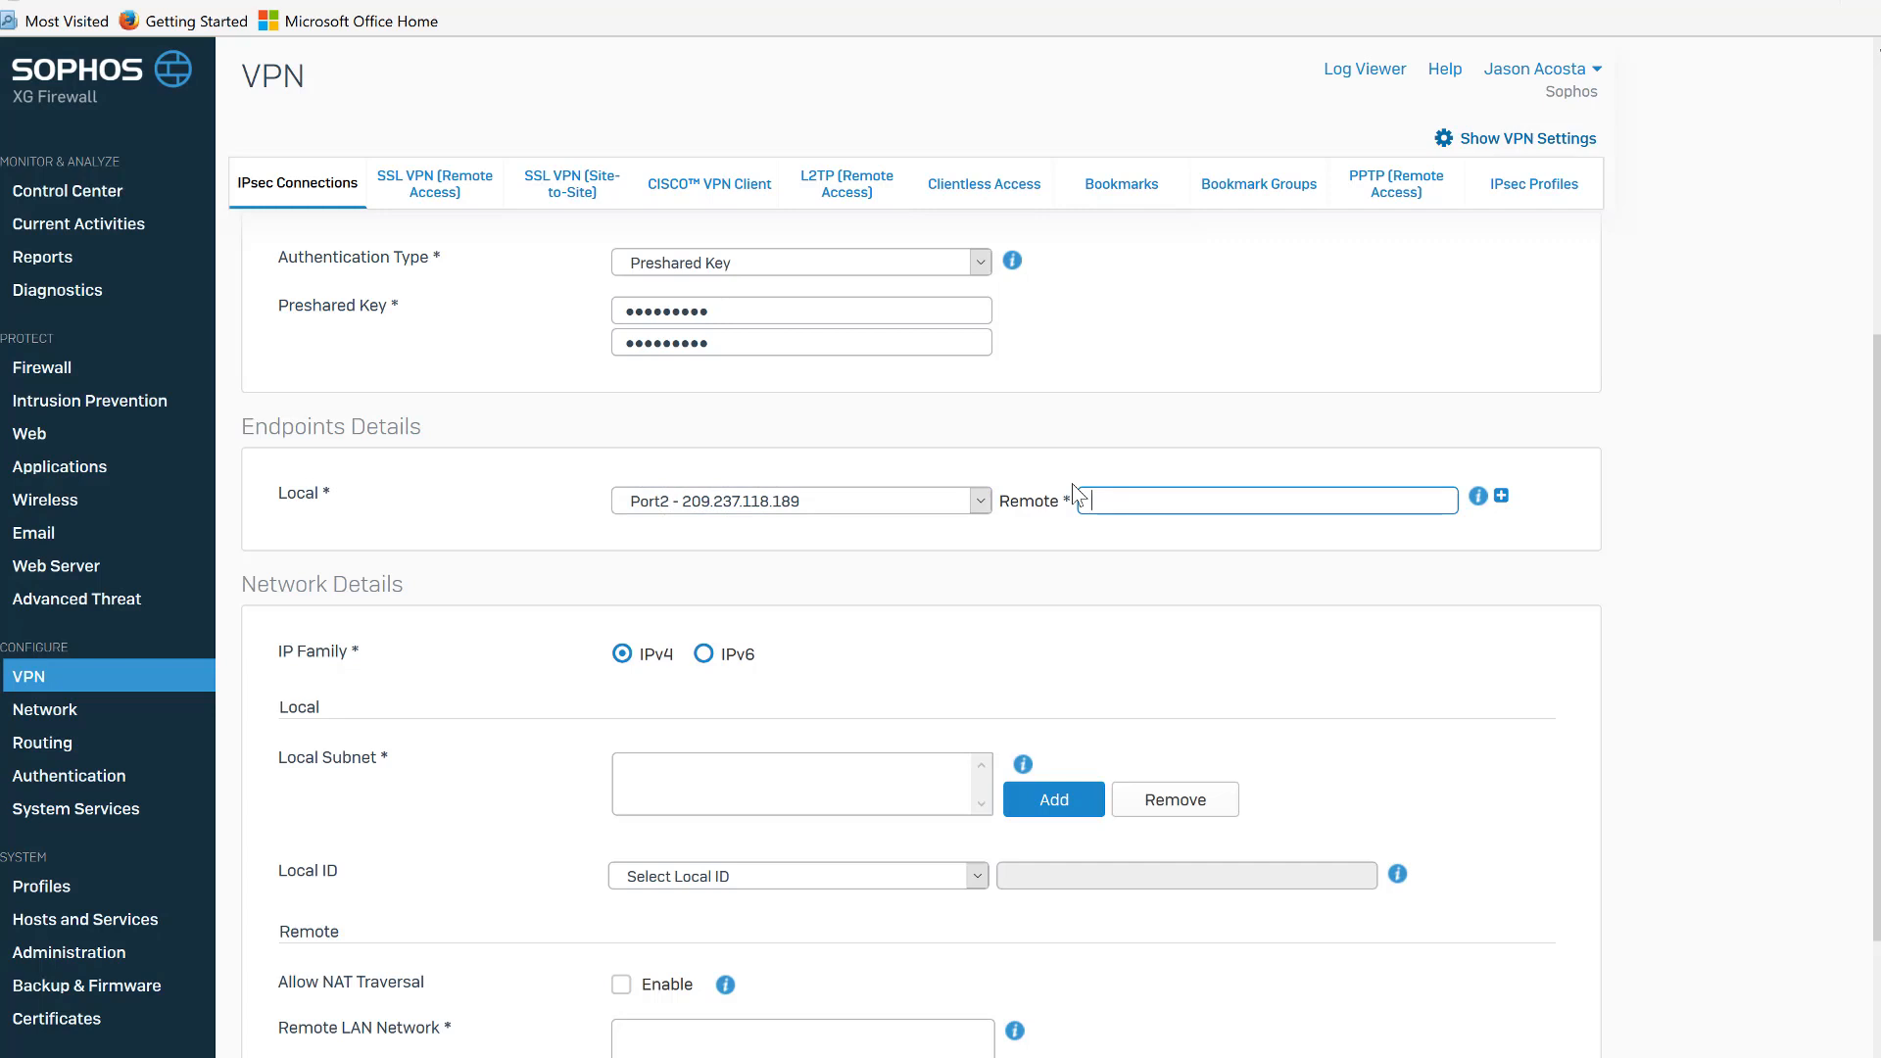
text(71.201.190.0)
Add BME-LAN as the local subnet network address and save it.
drag(1876, 504, 1876, 689)
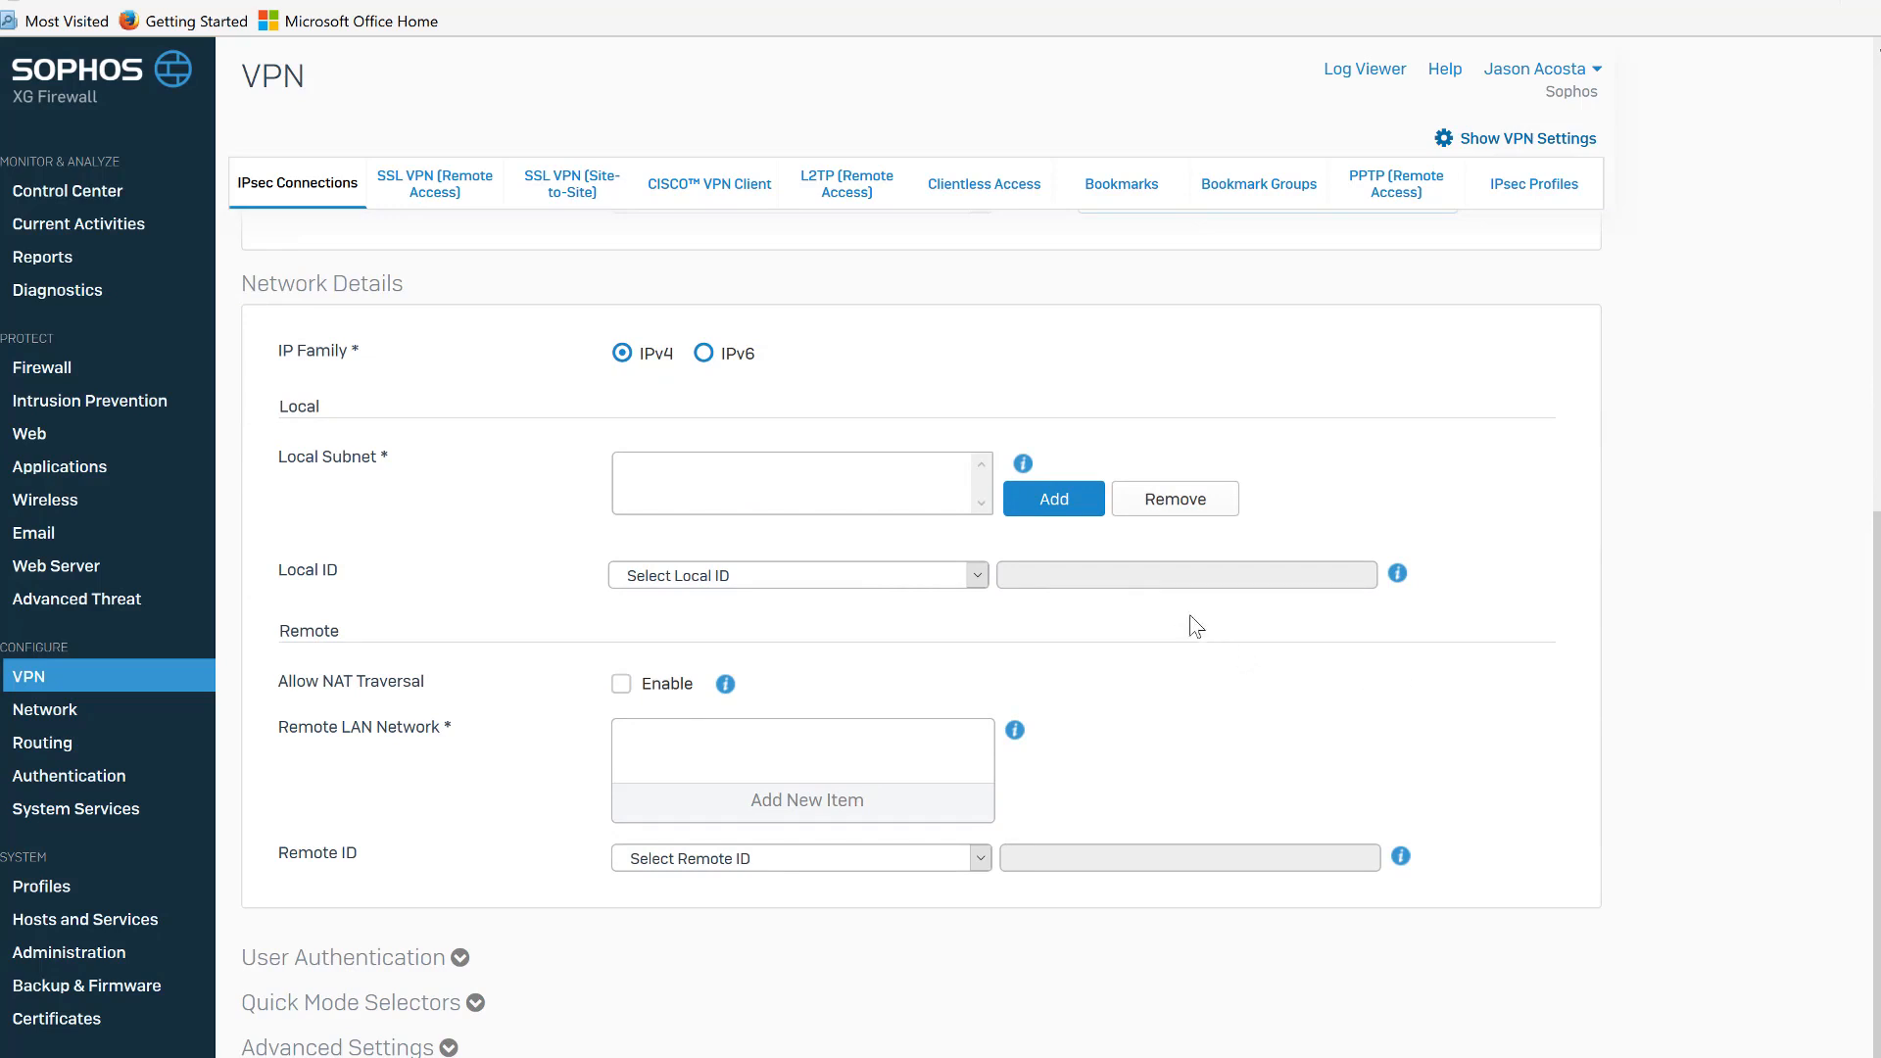
click(1050, 518)
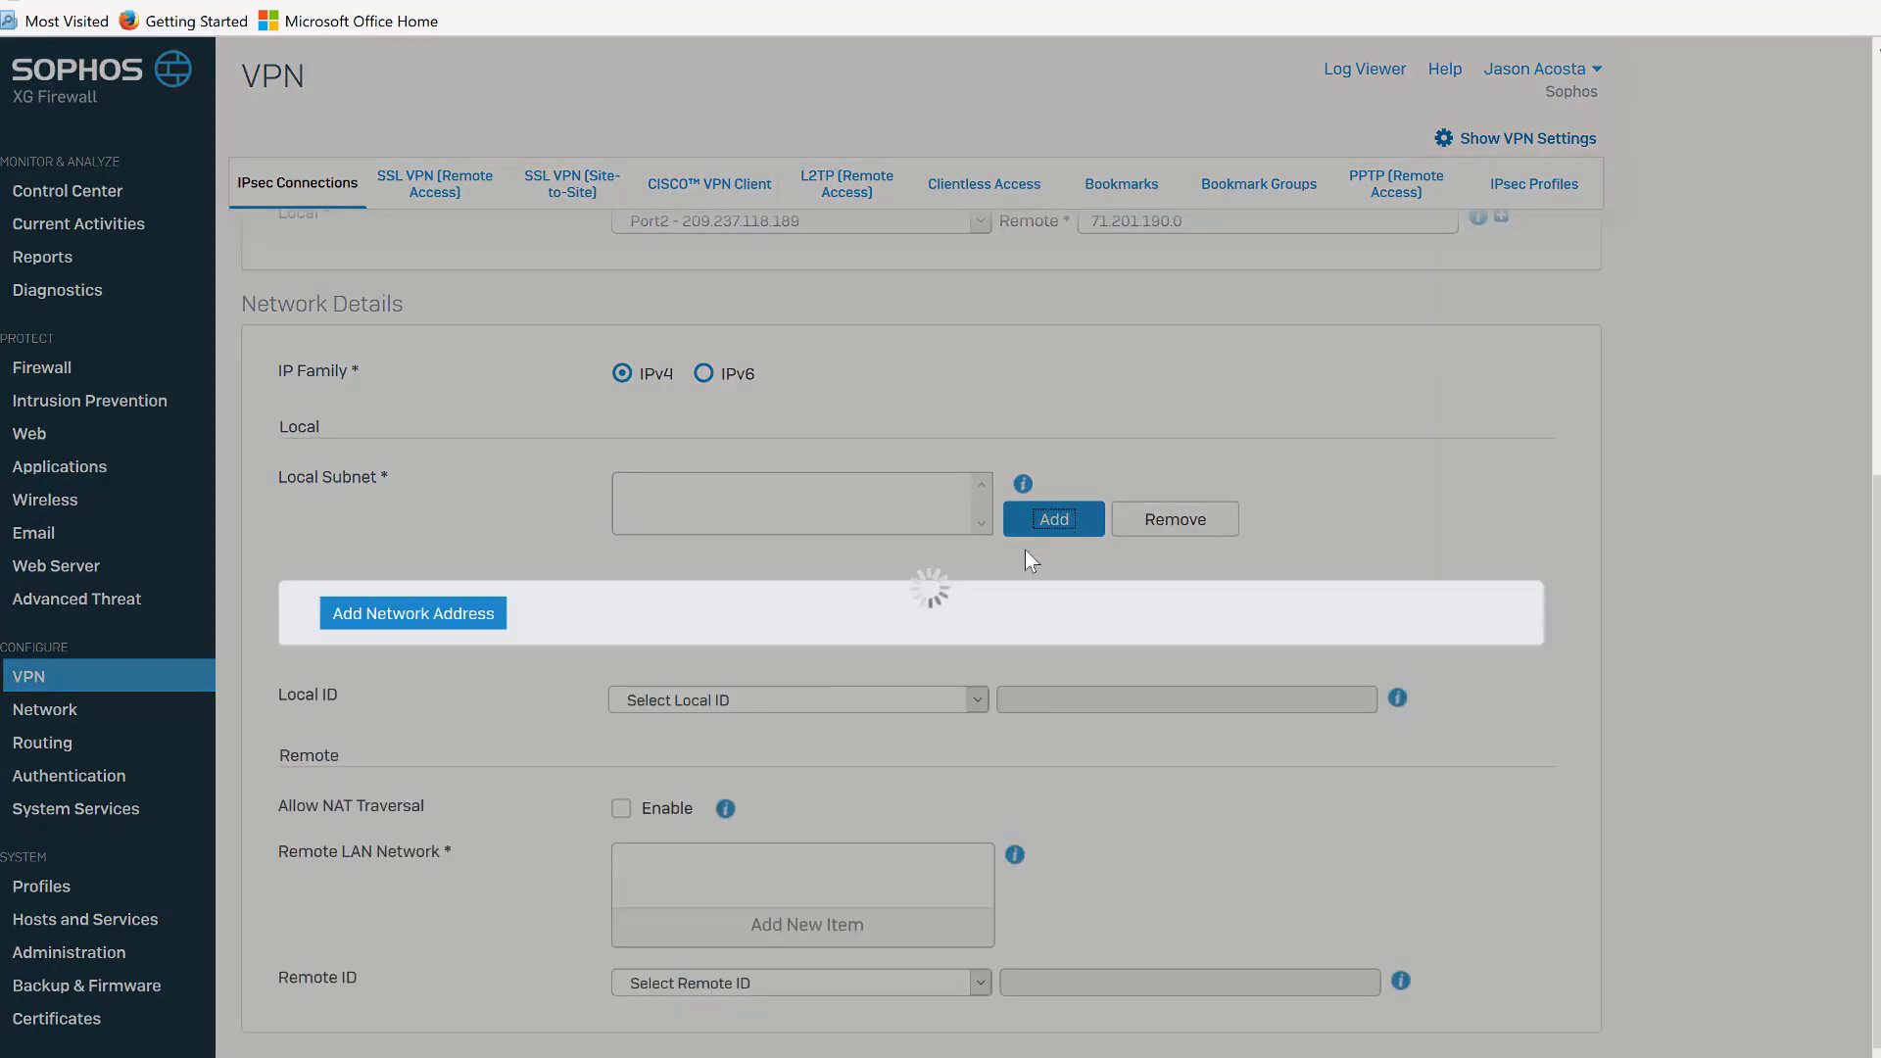
click(794, 727)
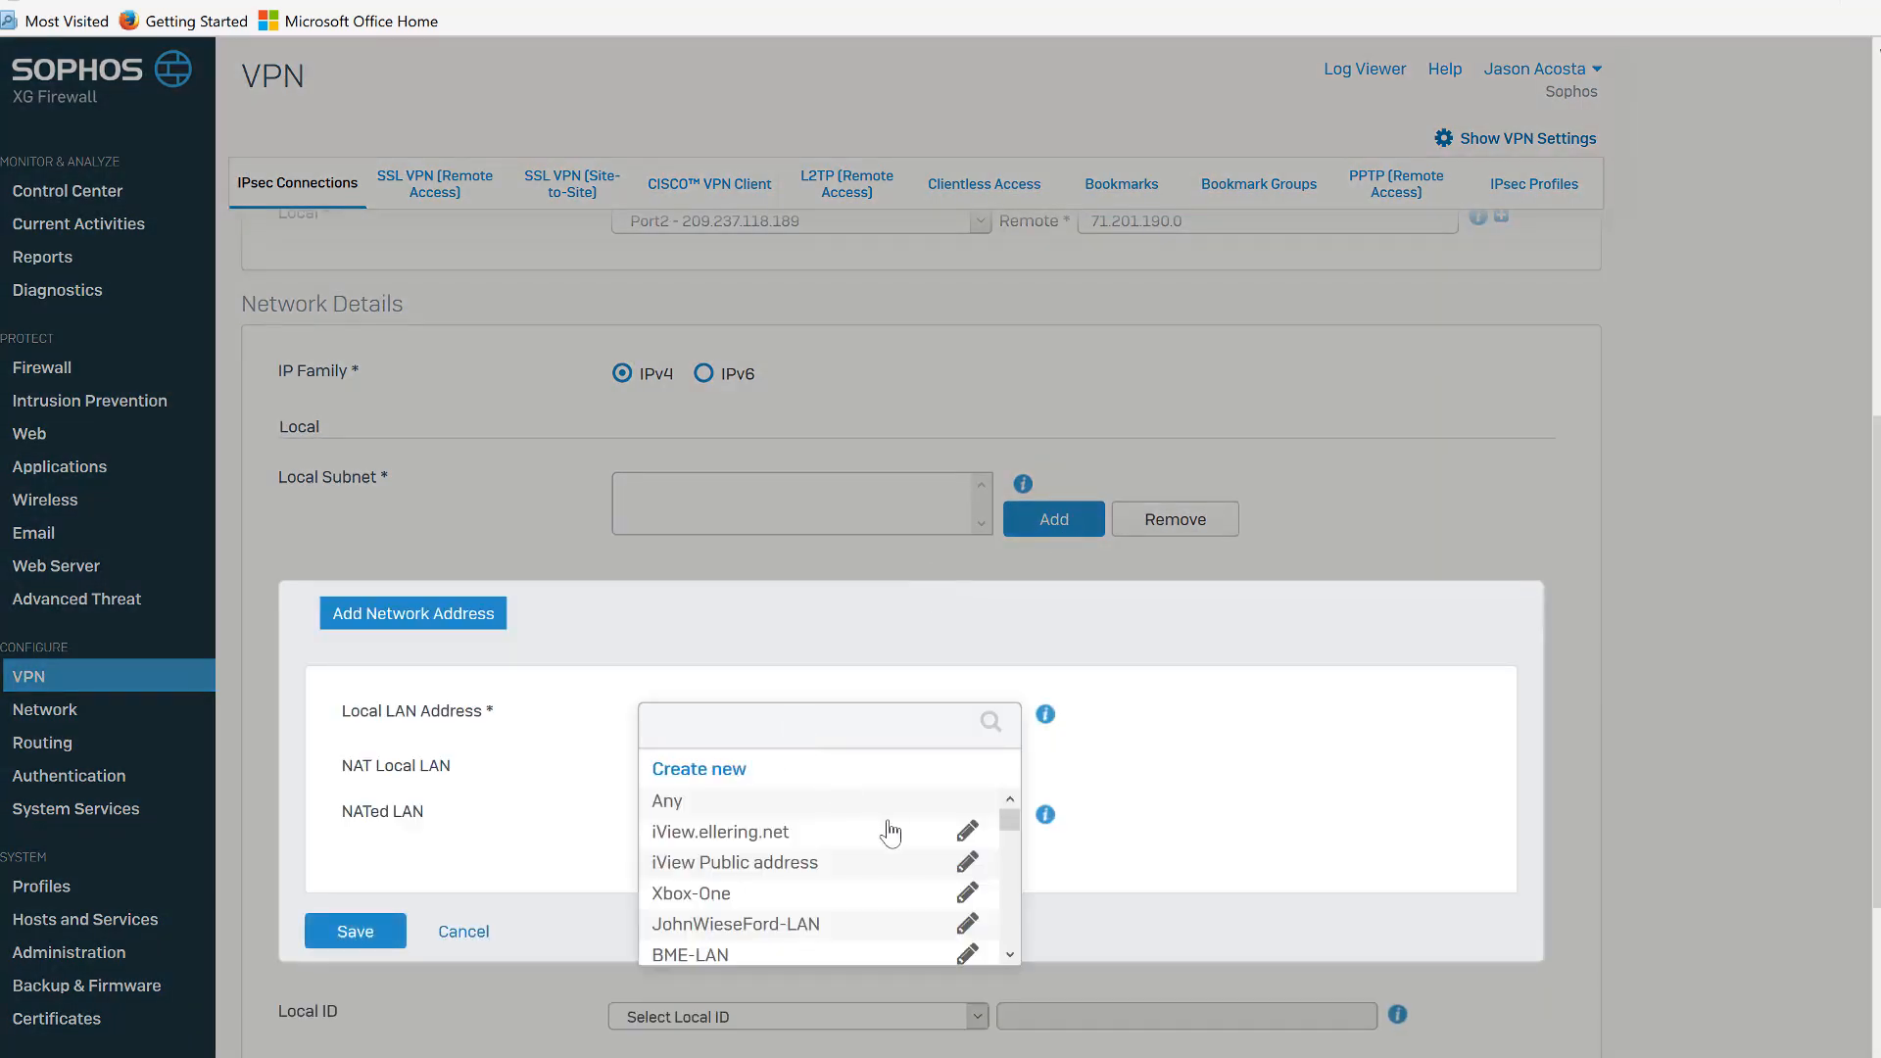
drag(1010, 820, 1009, 843)
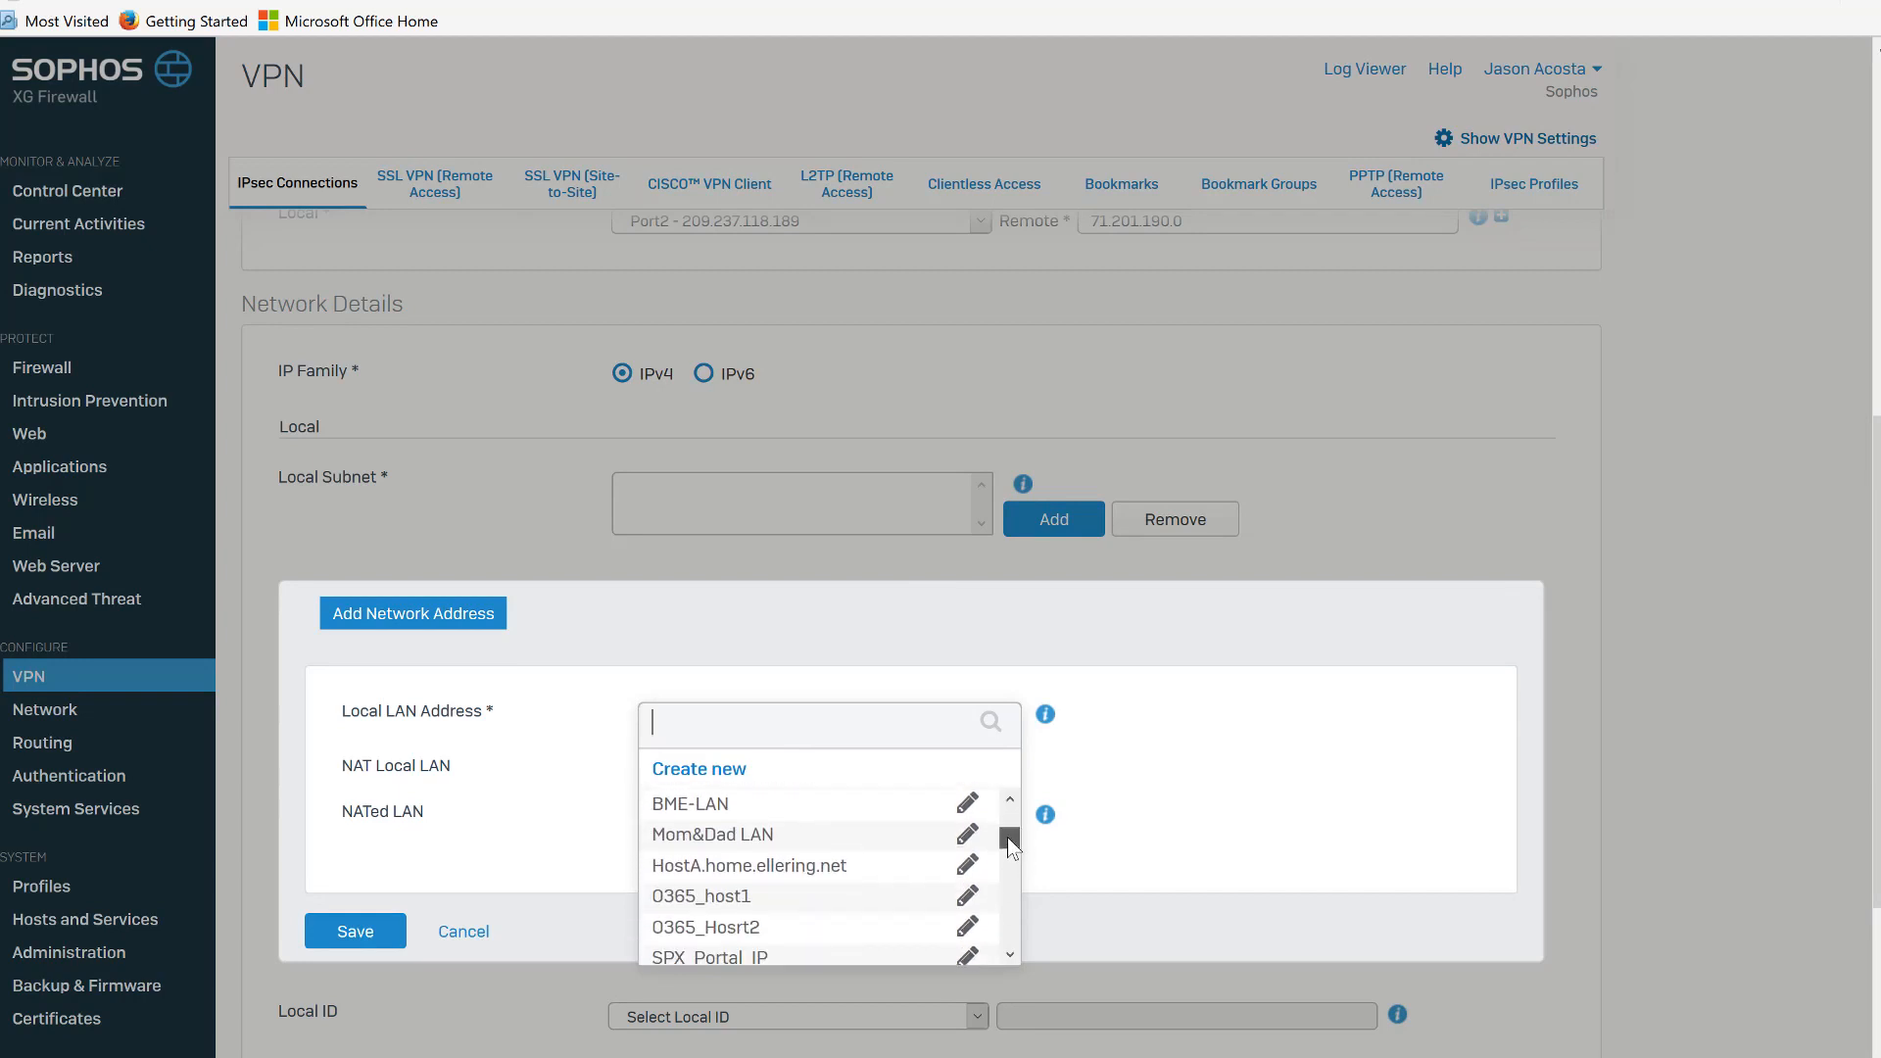
click(848, 810)
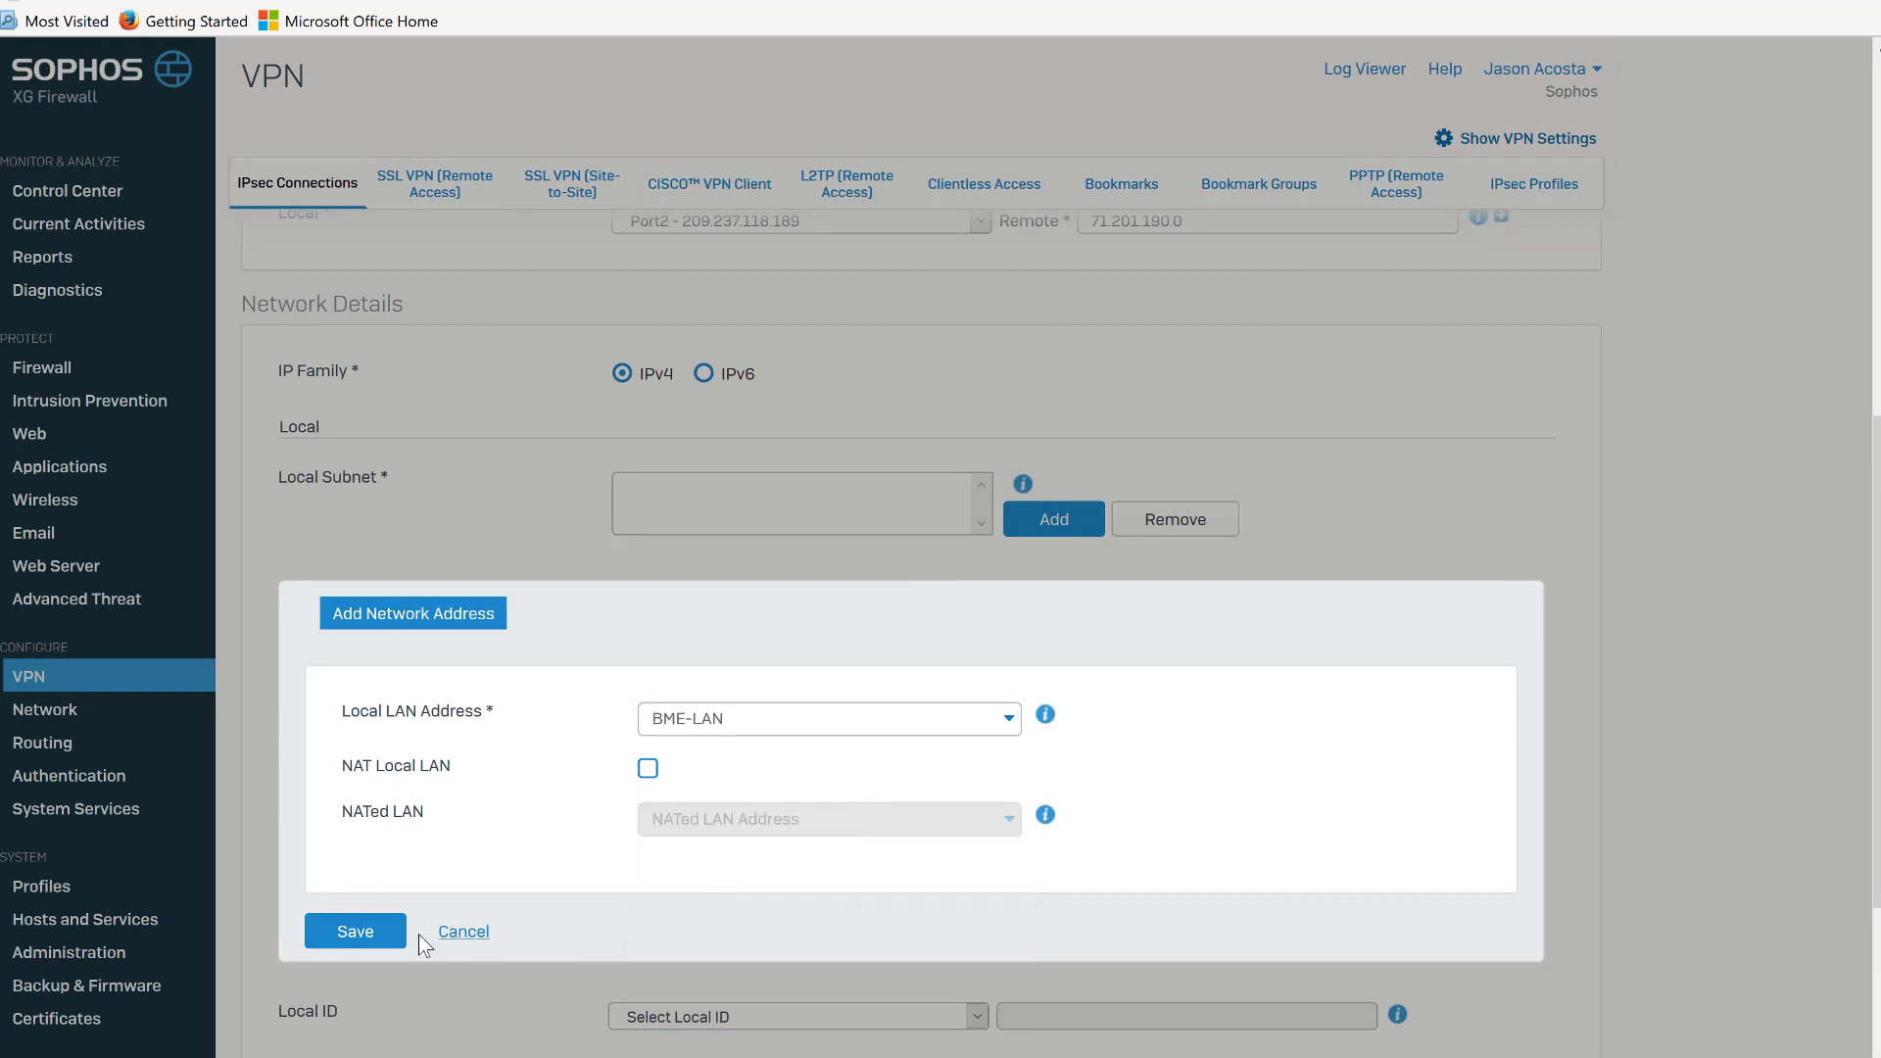
click(387, 933)
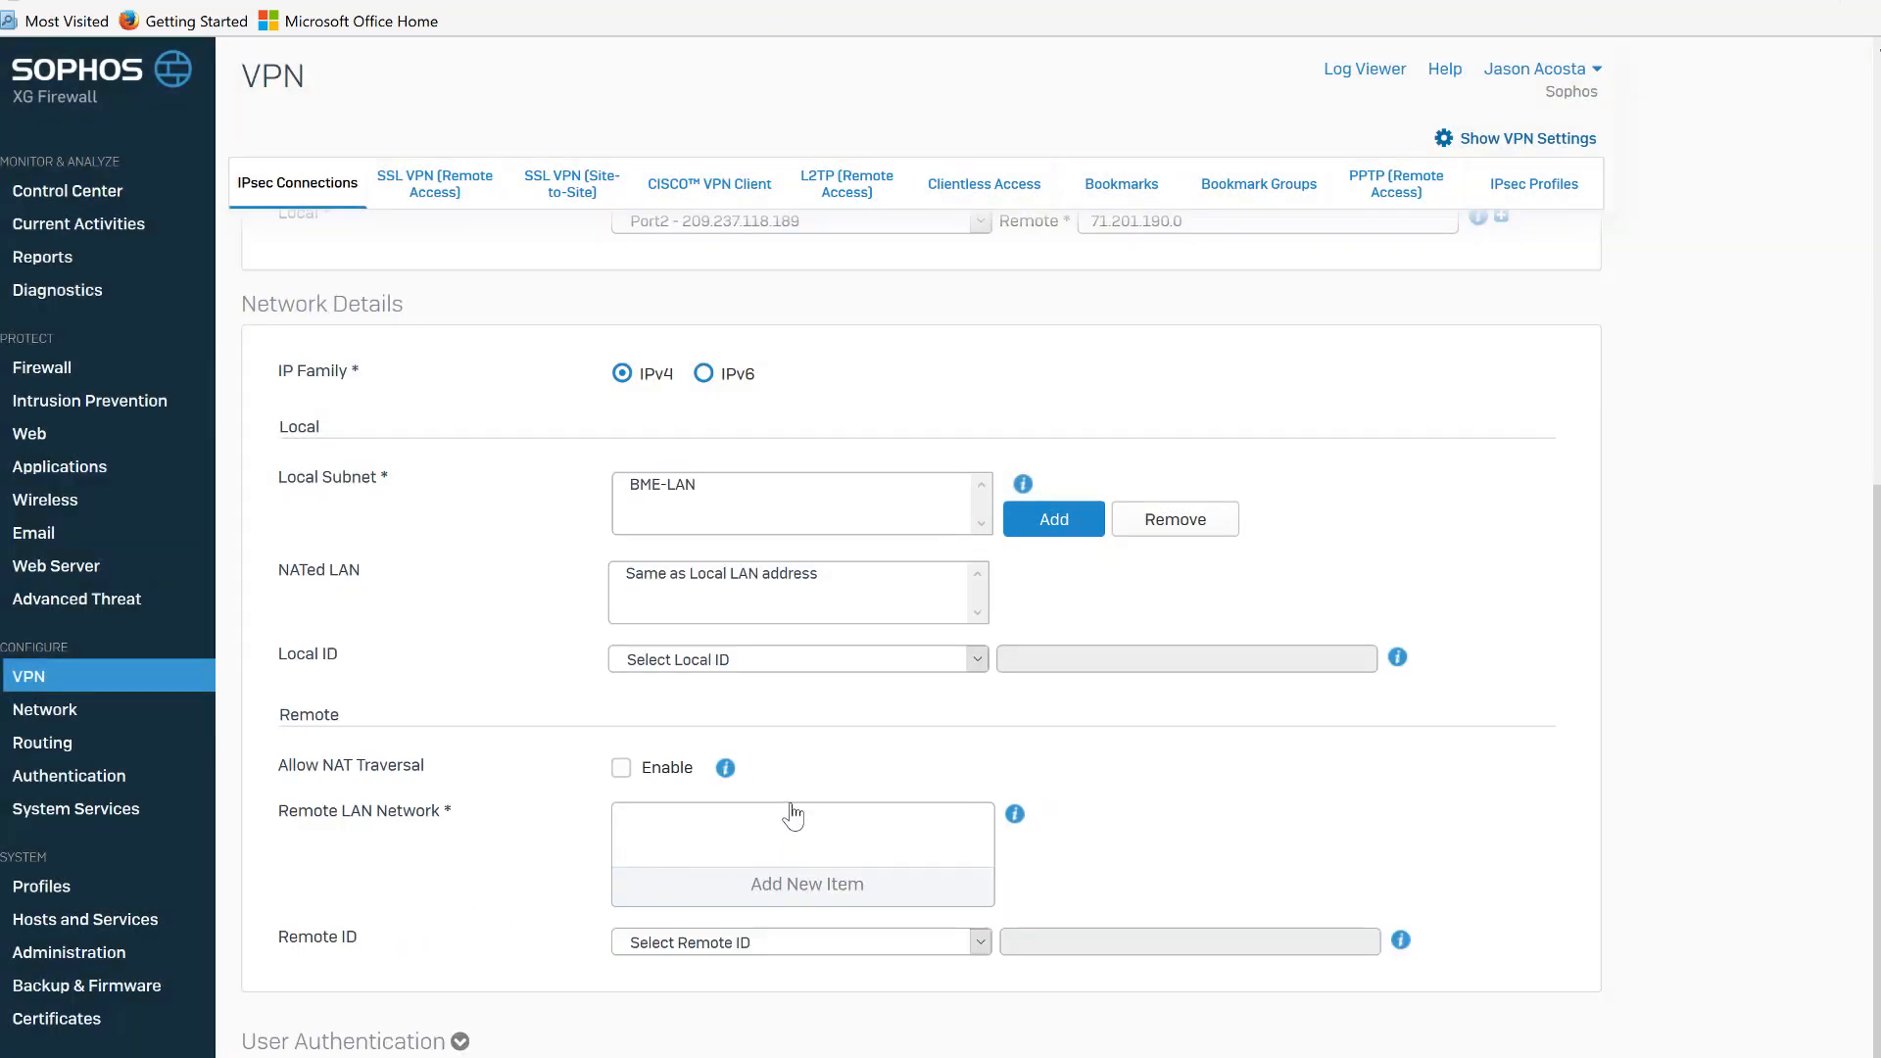
Set the local ID type to Email.
click(978, 660)
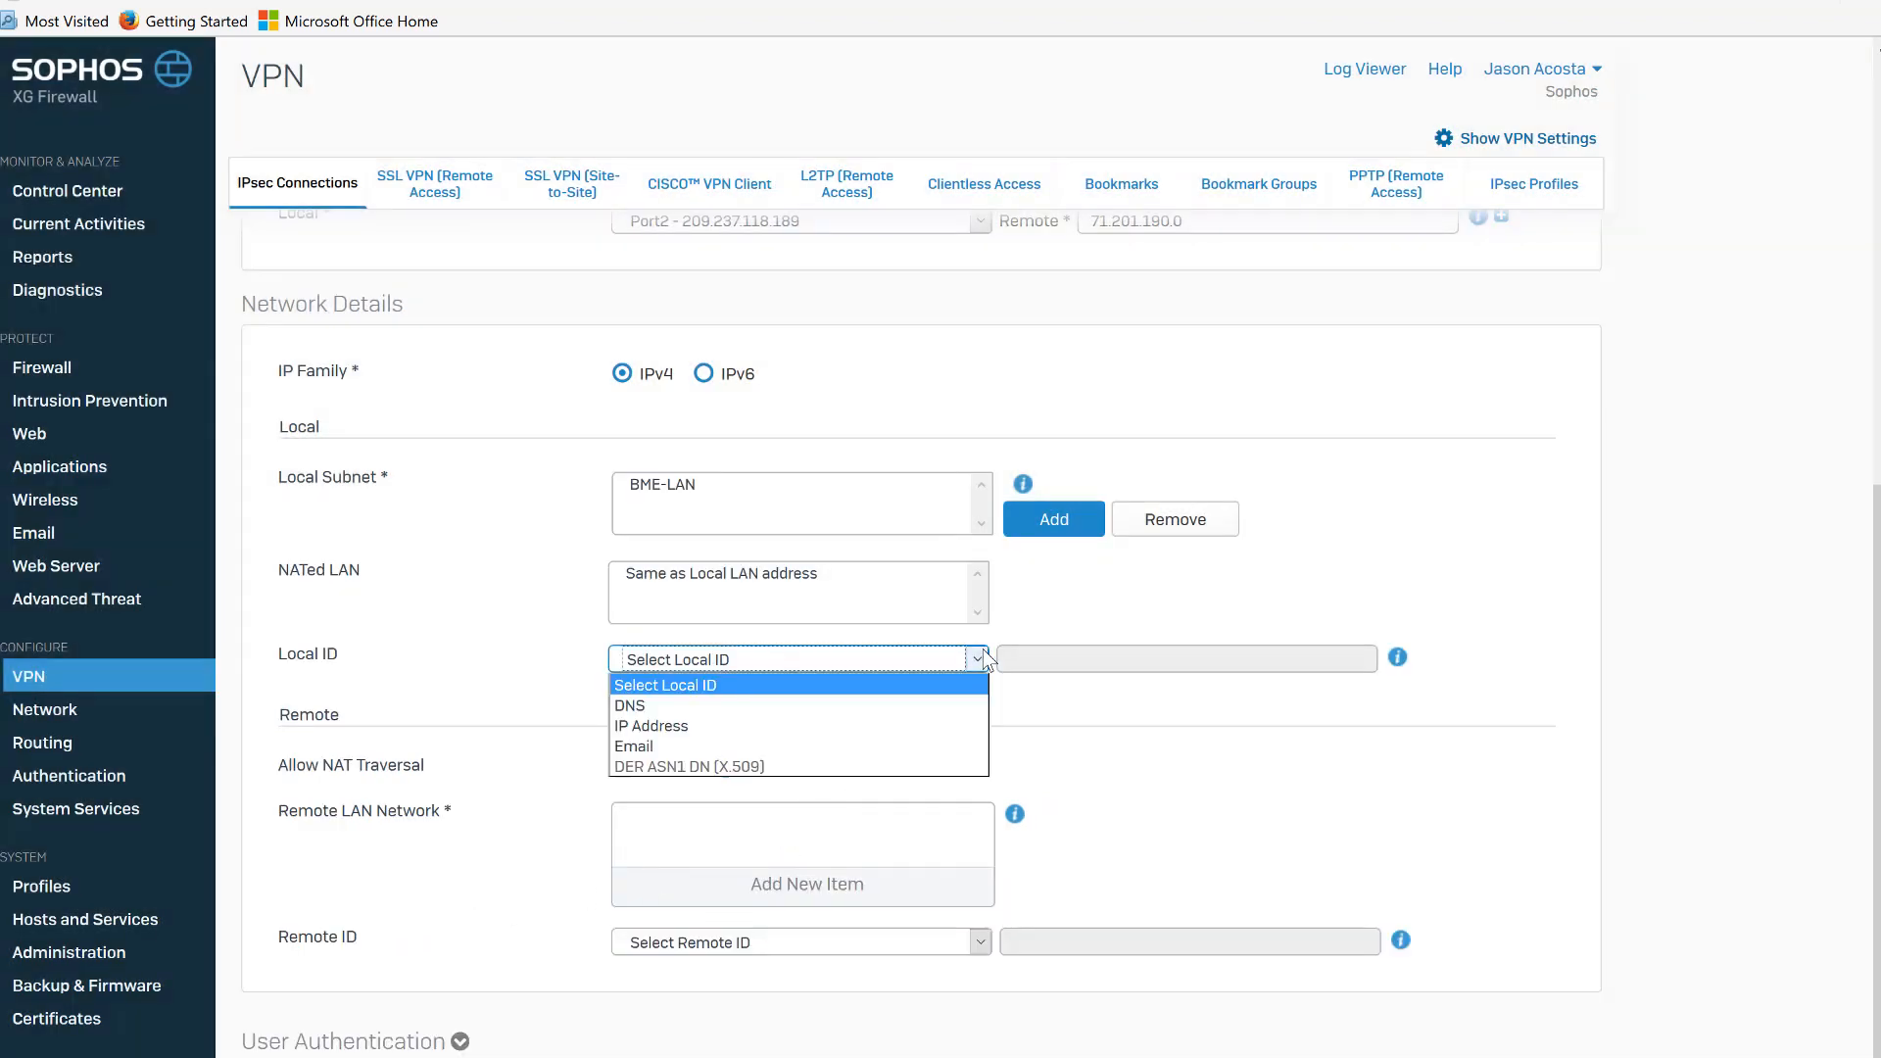
click(908, 742)
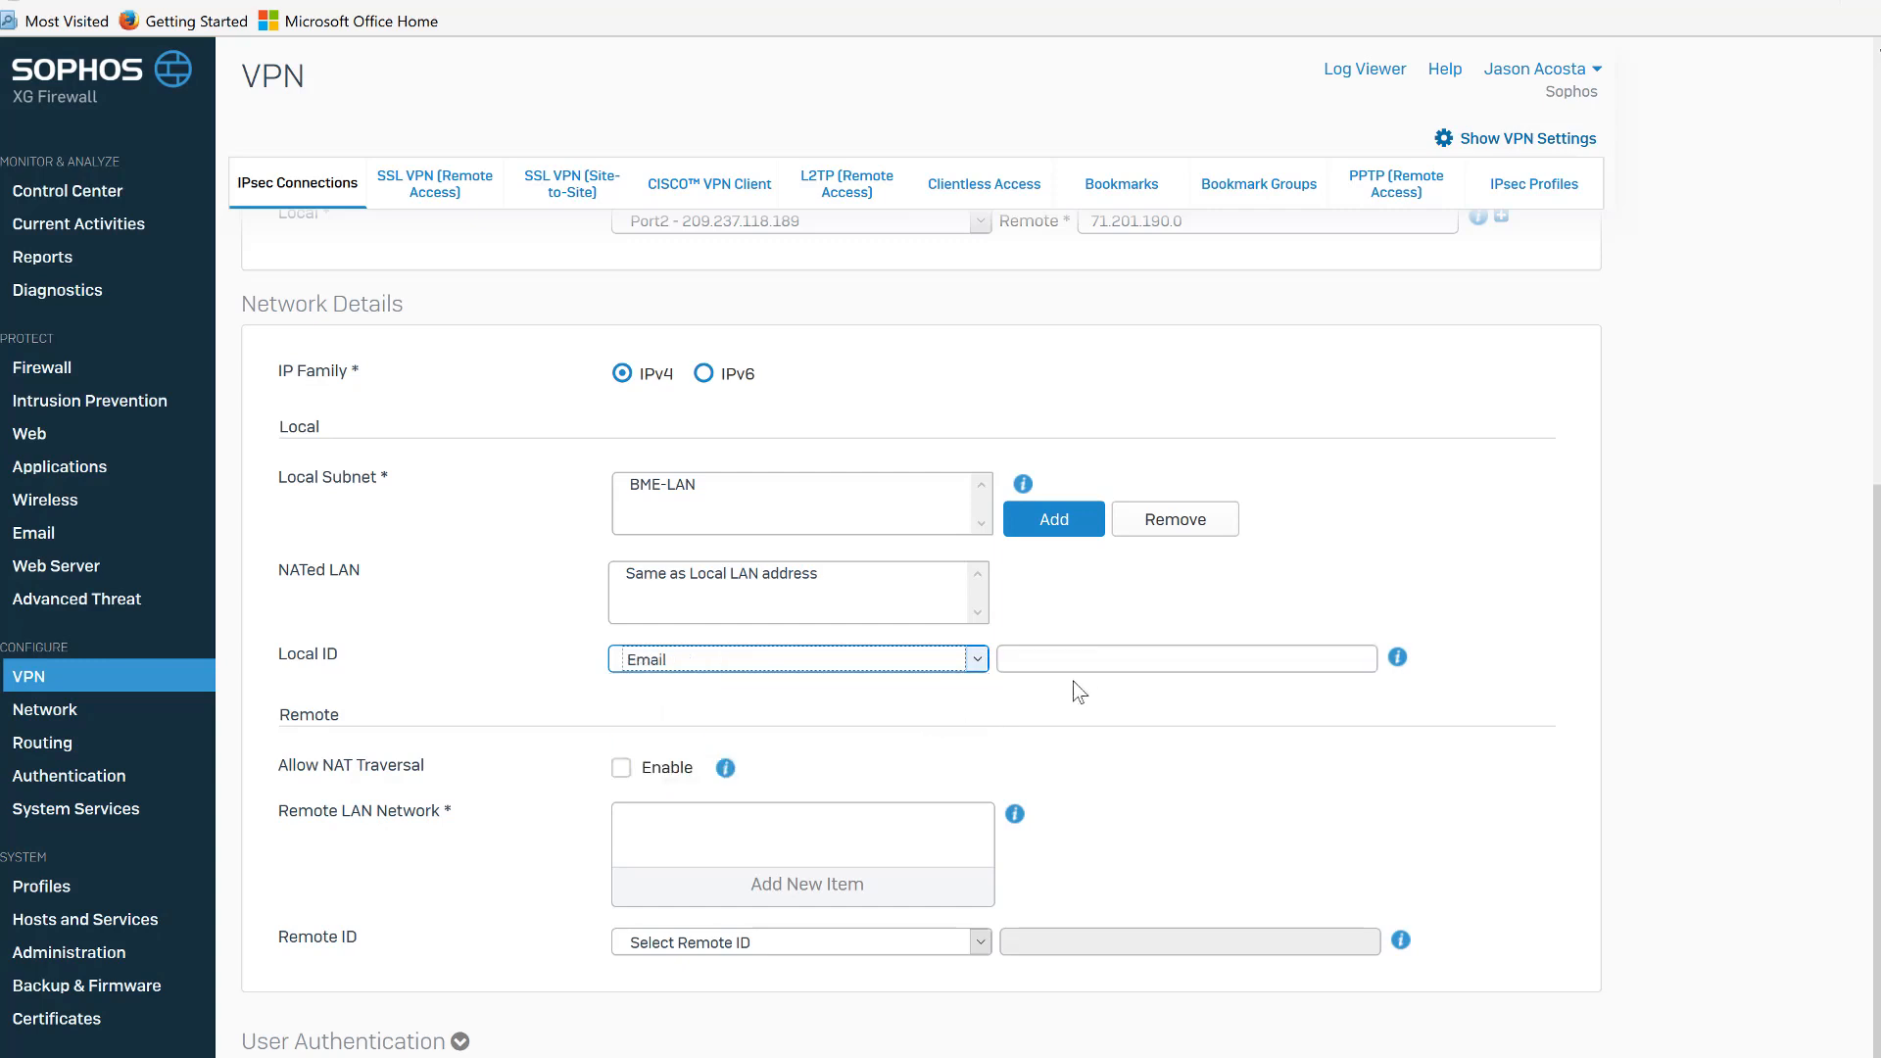
Enter the local ID email address and add Chicago as the remote LAN network.
click(1098, 661)
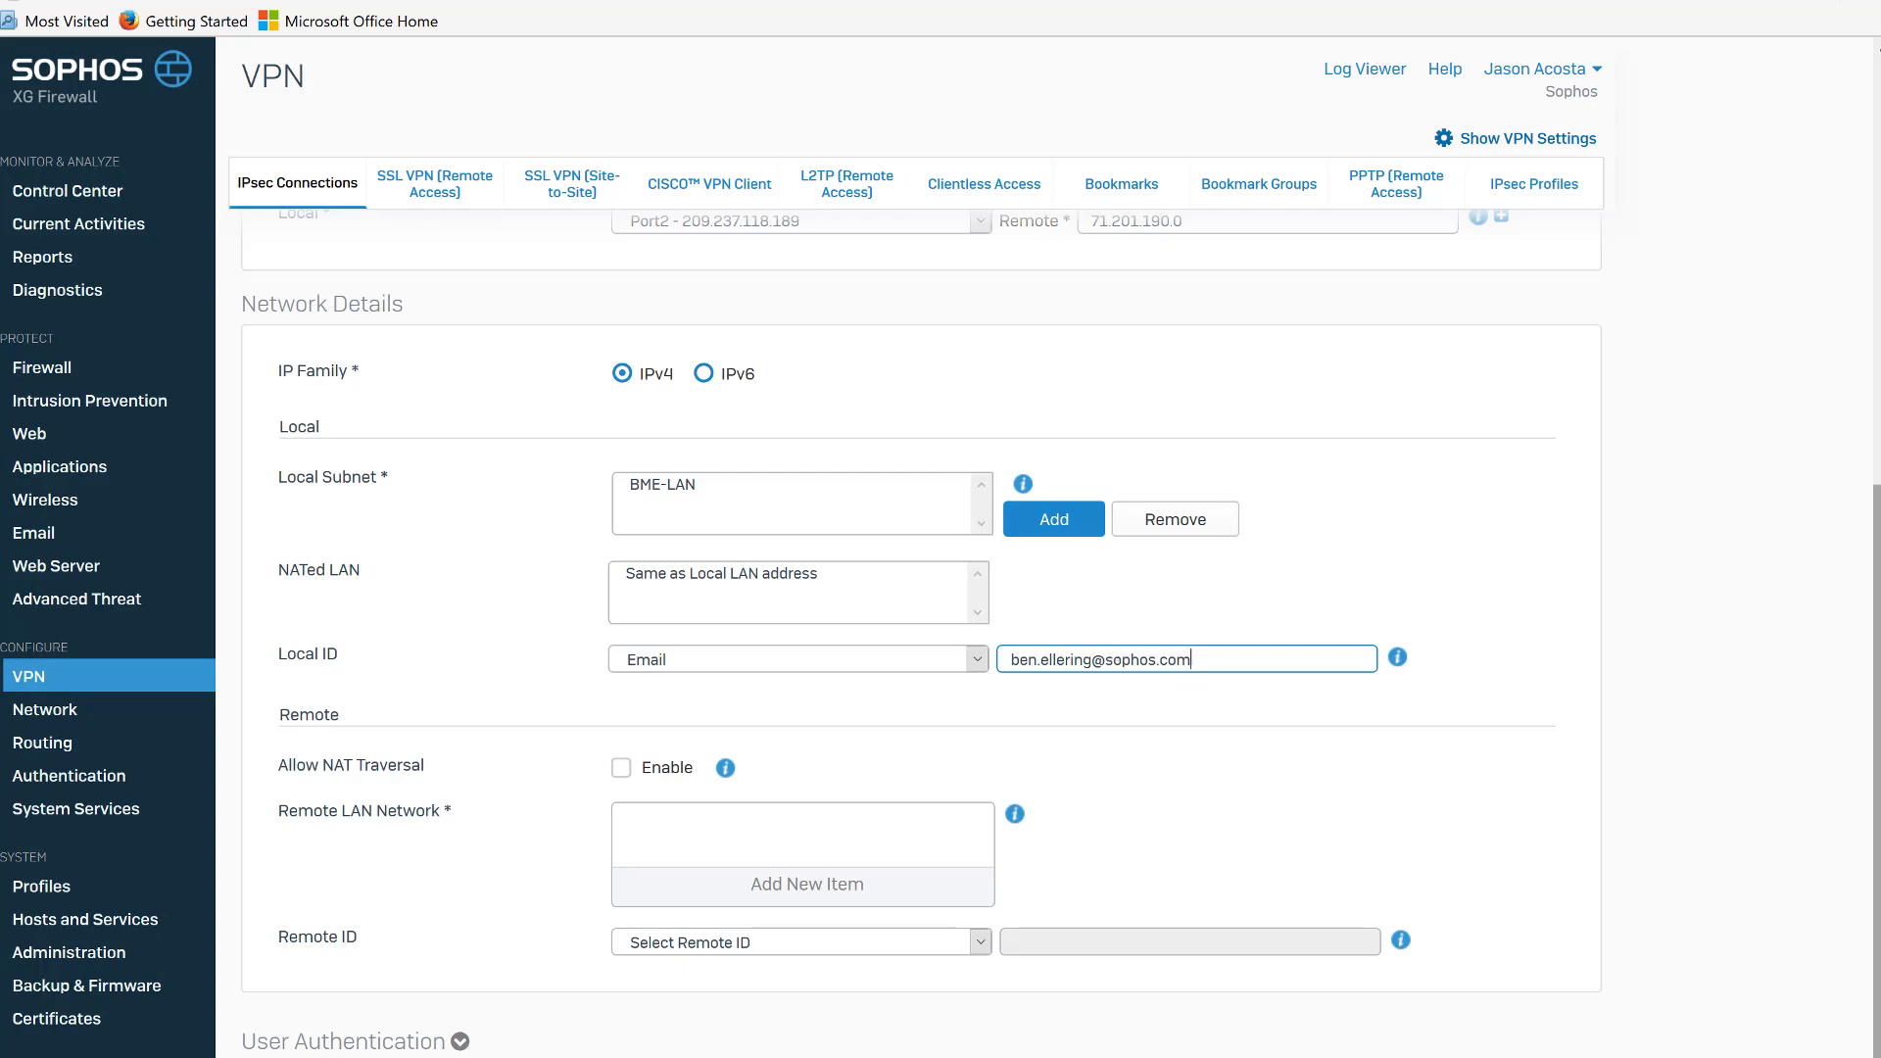
scroll(1866, 833, down, 2)
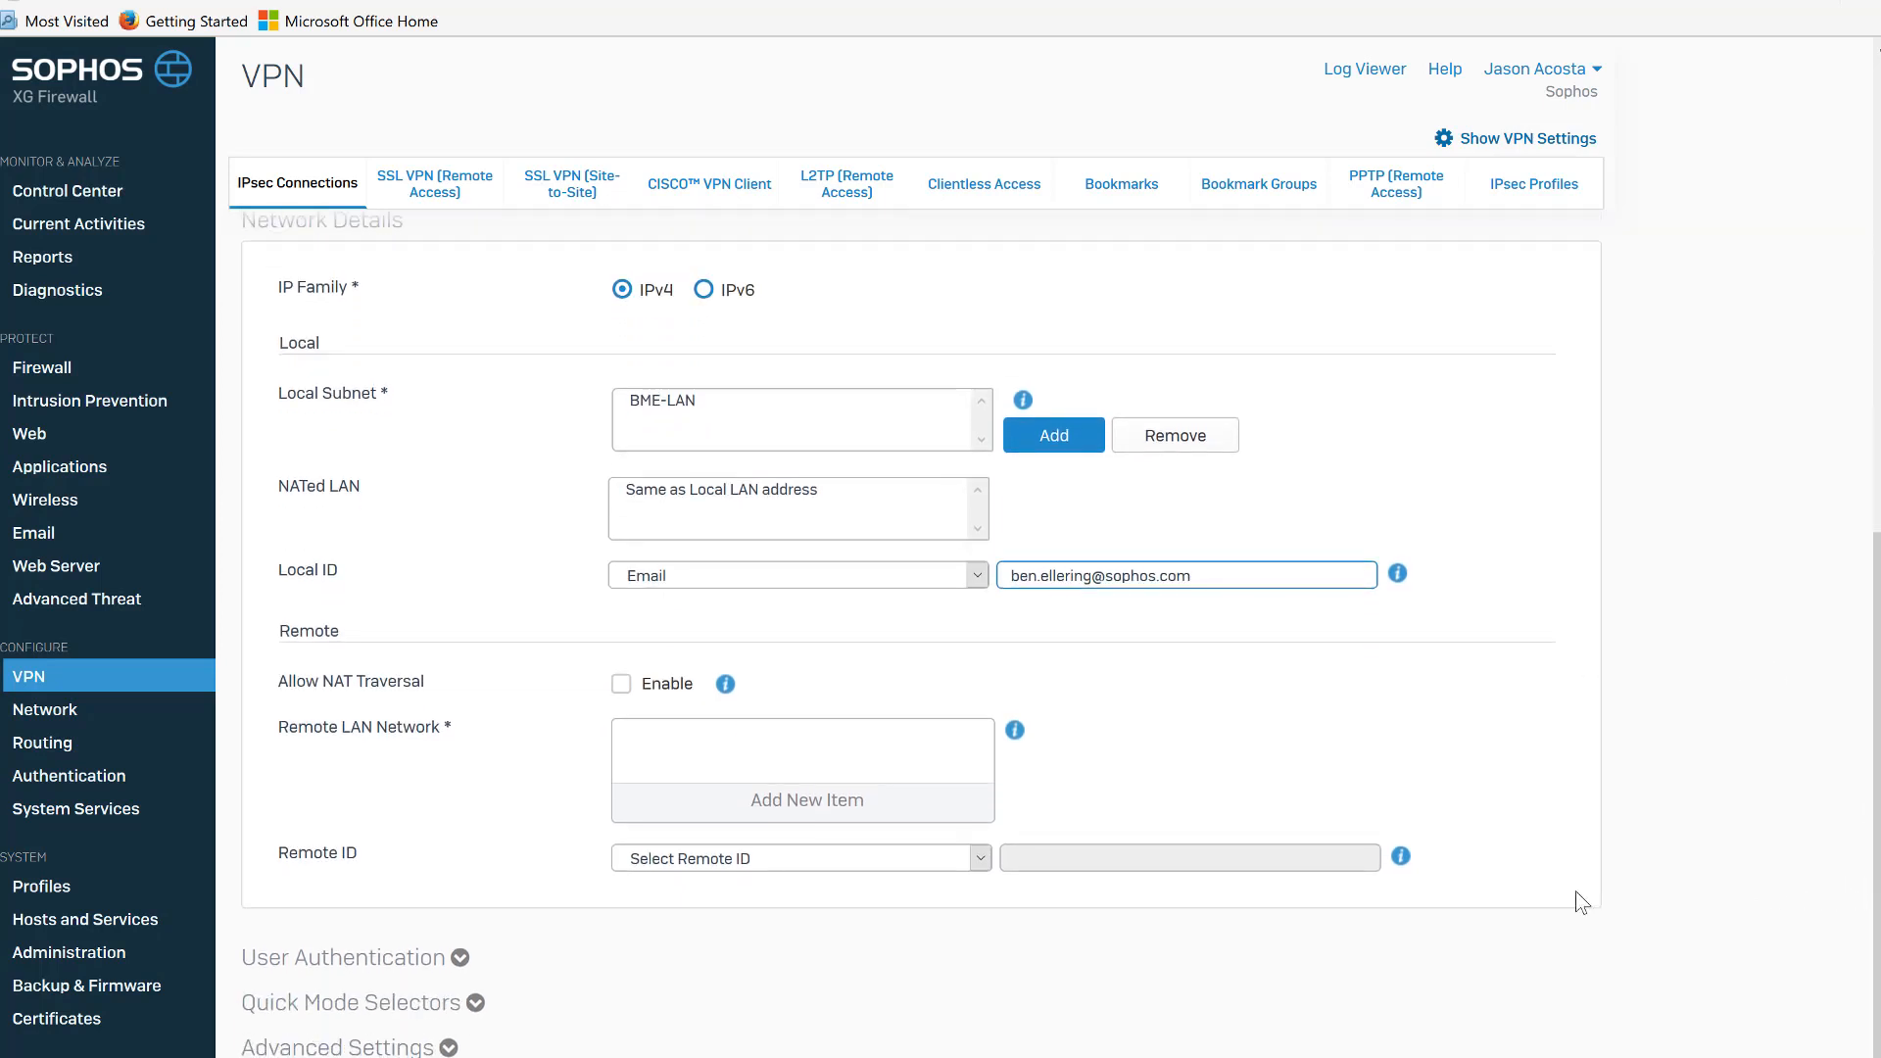
click(927, 808)
click(927, 815)
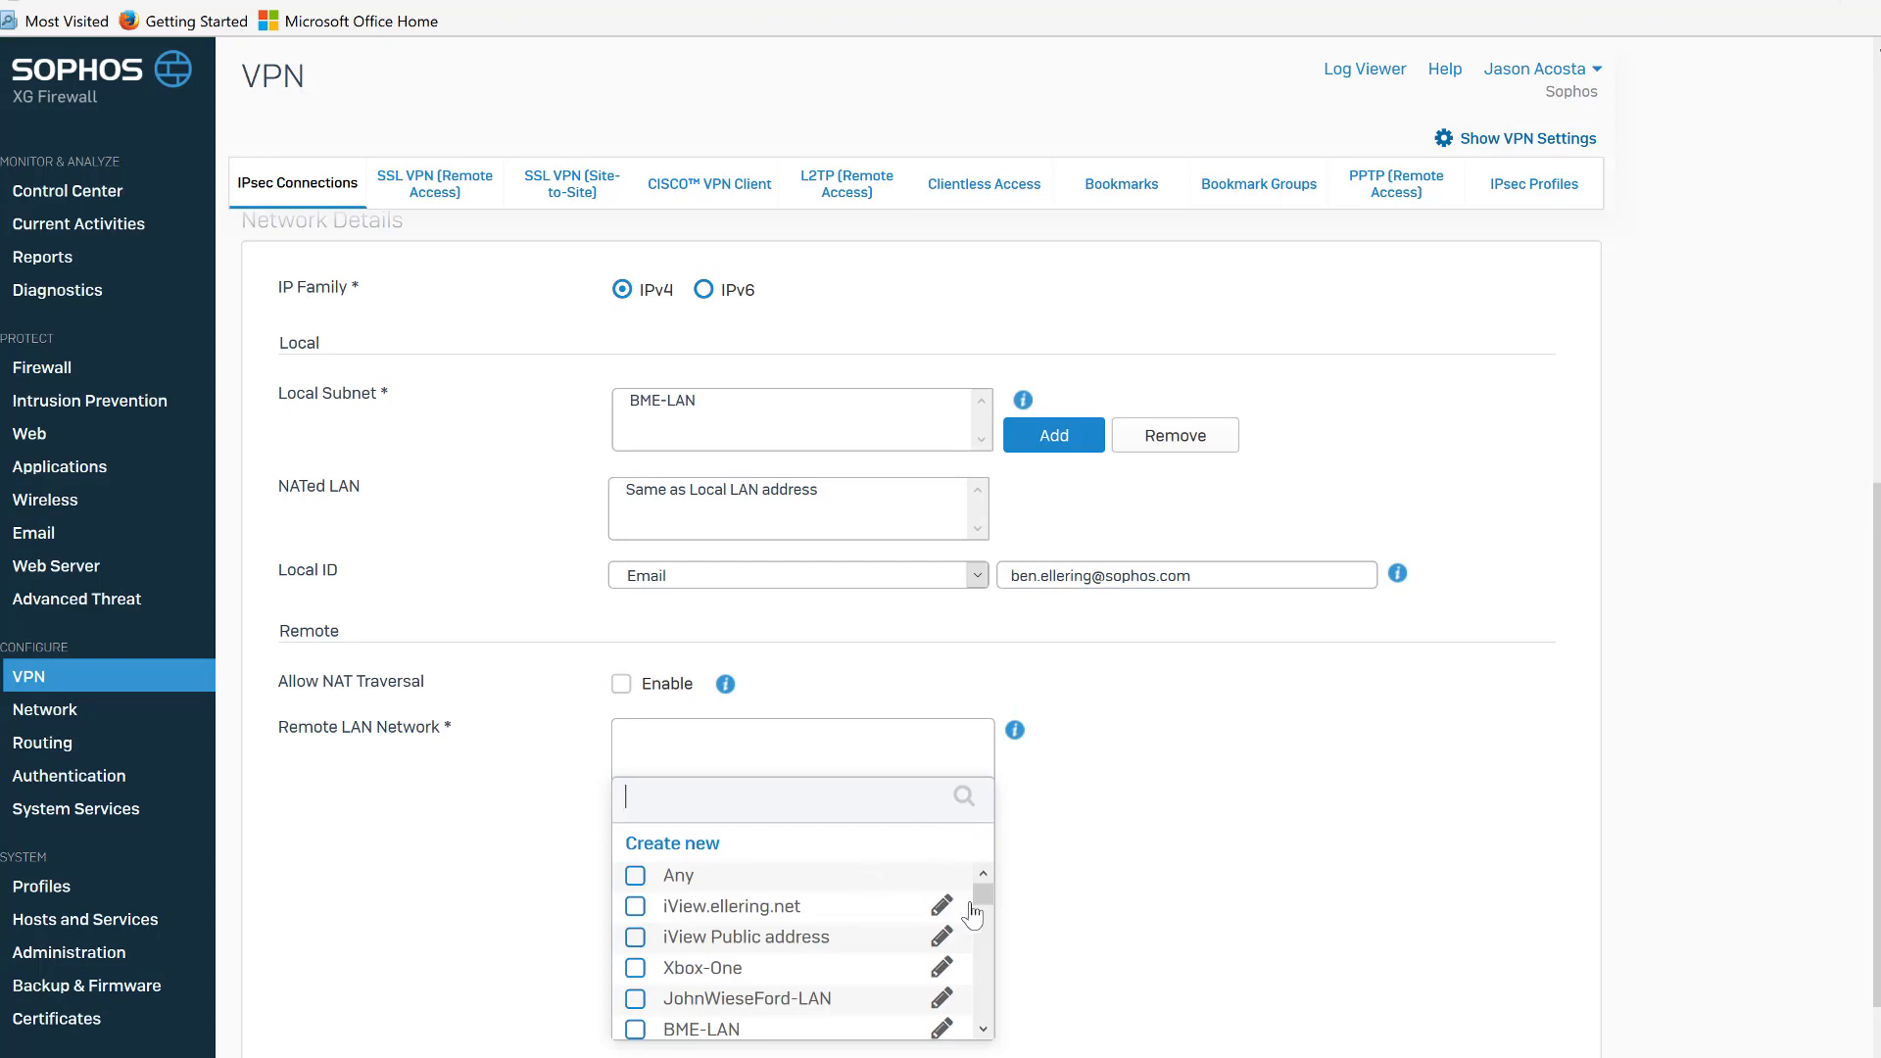
drag(984, 897, 972, 1039)
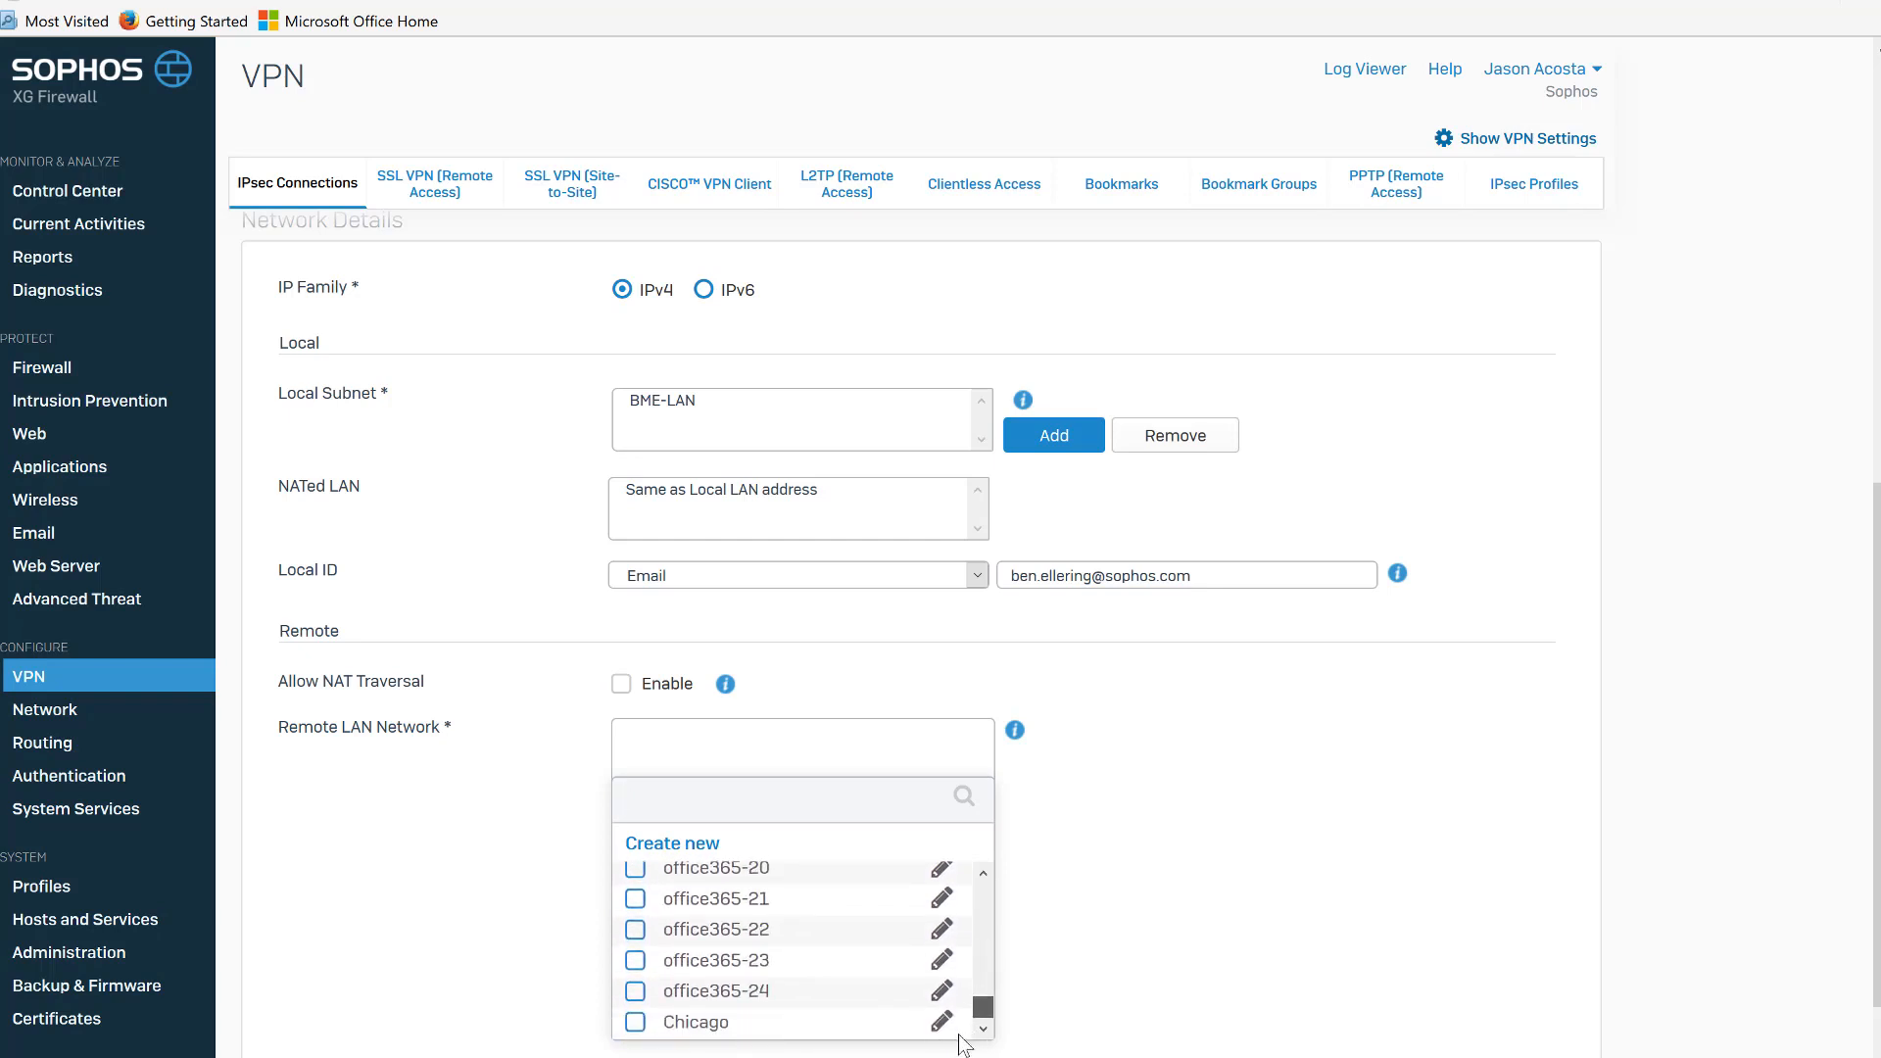
click(635, 1022)
click(715, 1051)
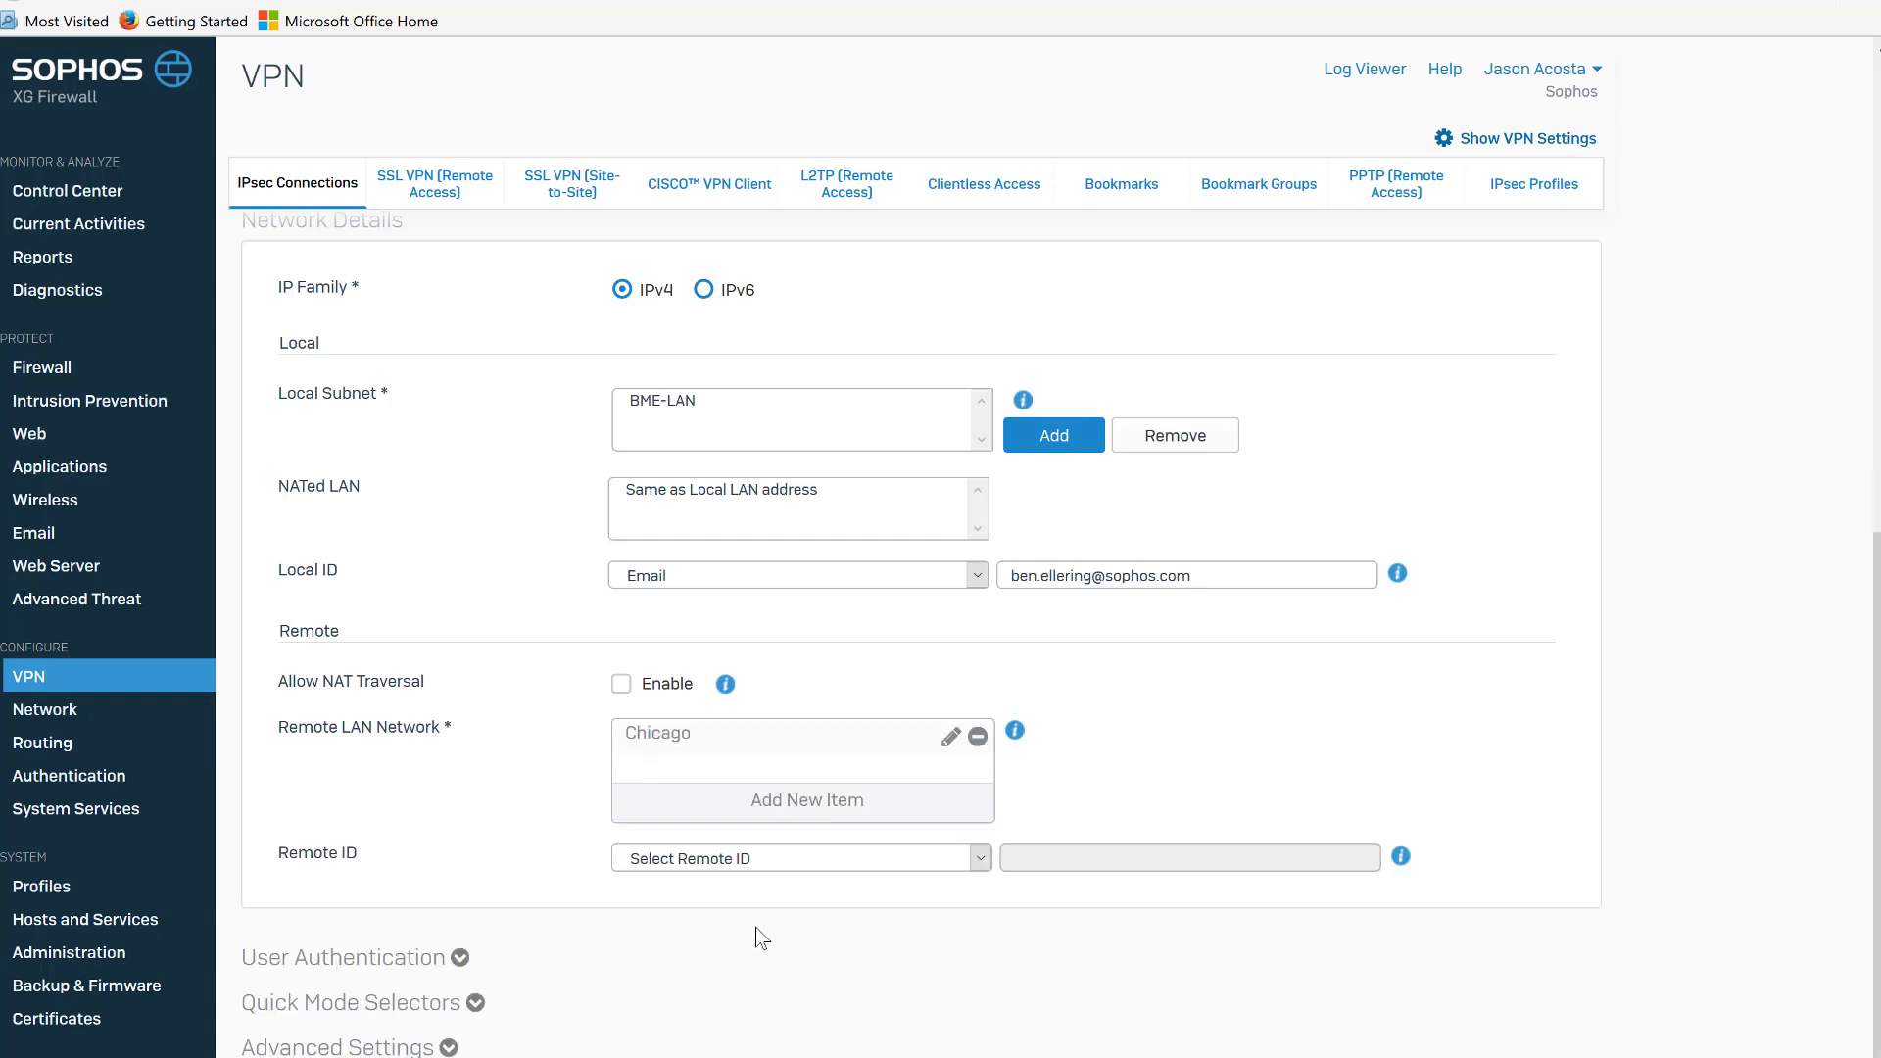
Set the remote ID type to Email, enter the remote peer's email address, then save the connection and confirm the preshared key update.
click(974, 860)
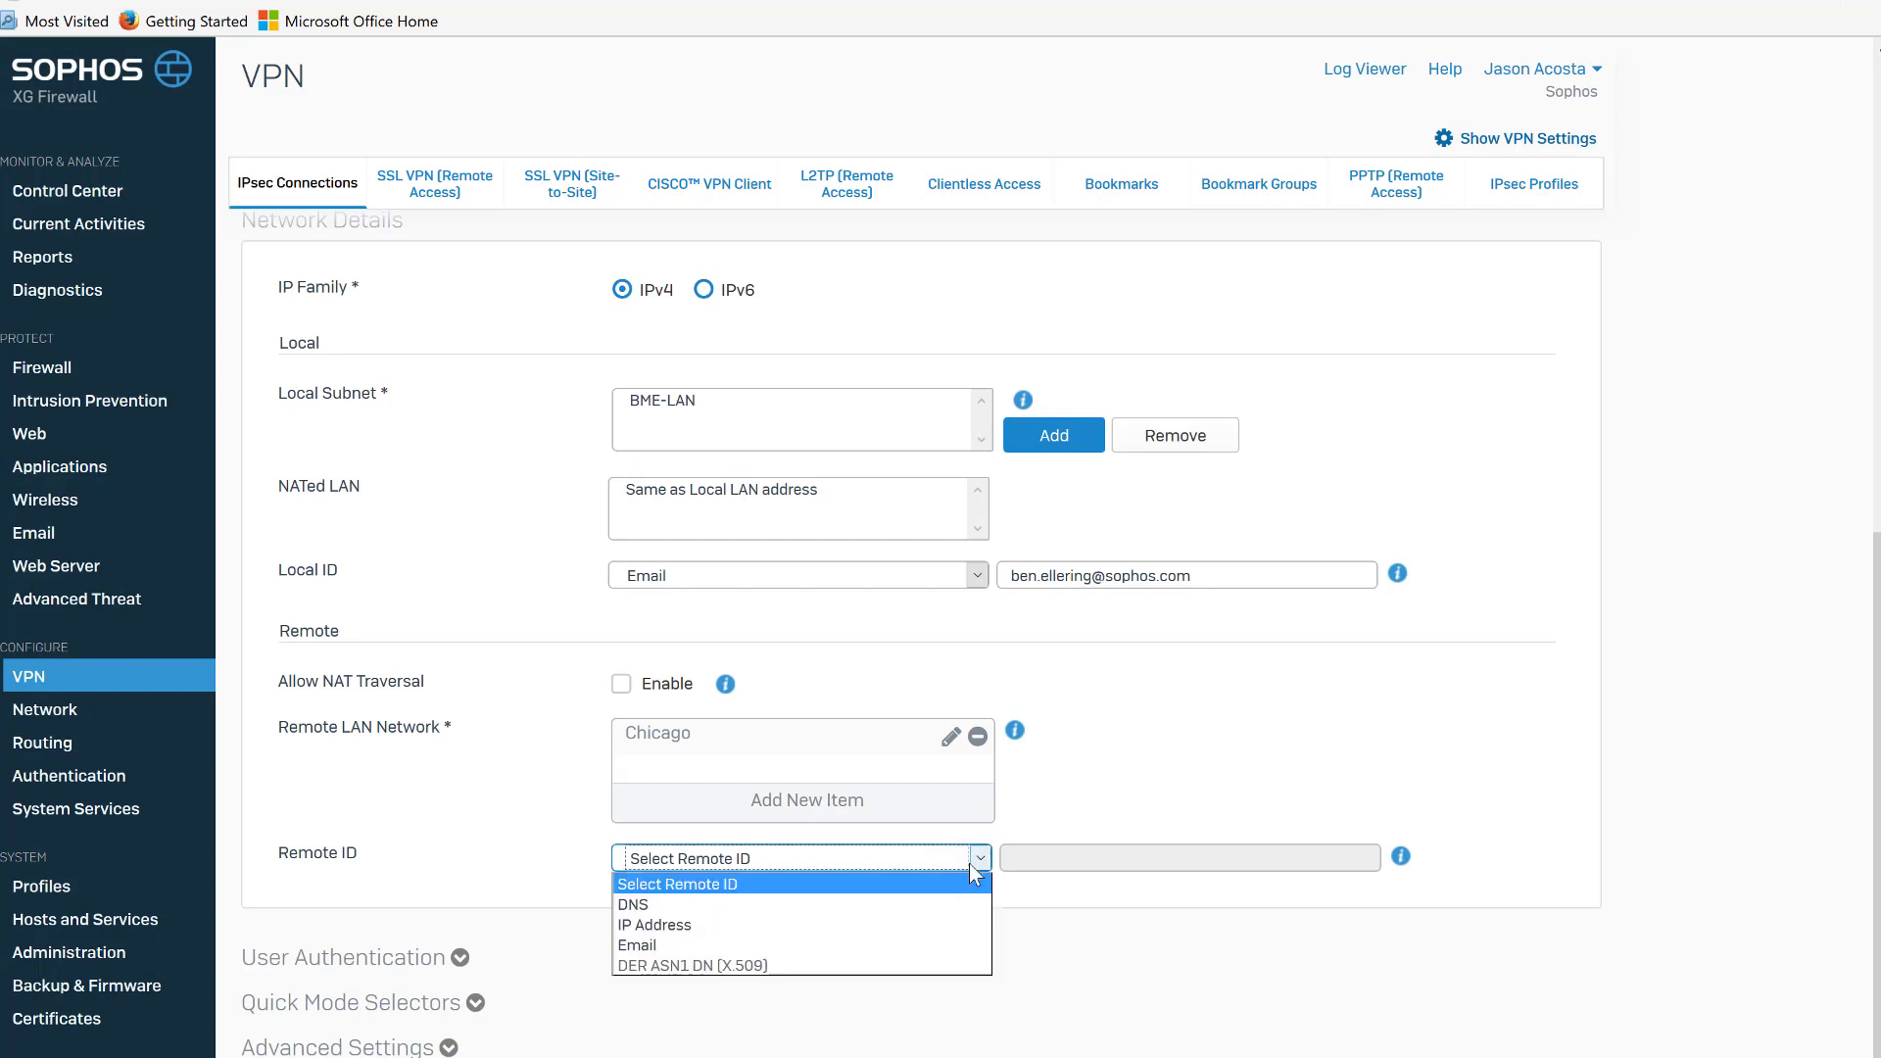
click(927, 941)
click(1041, 852)
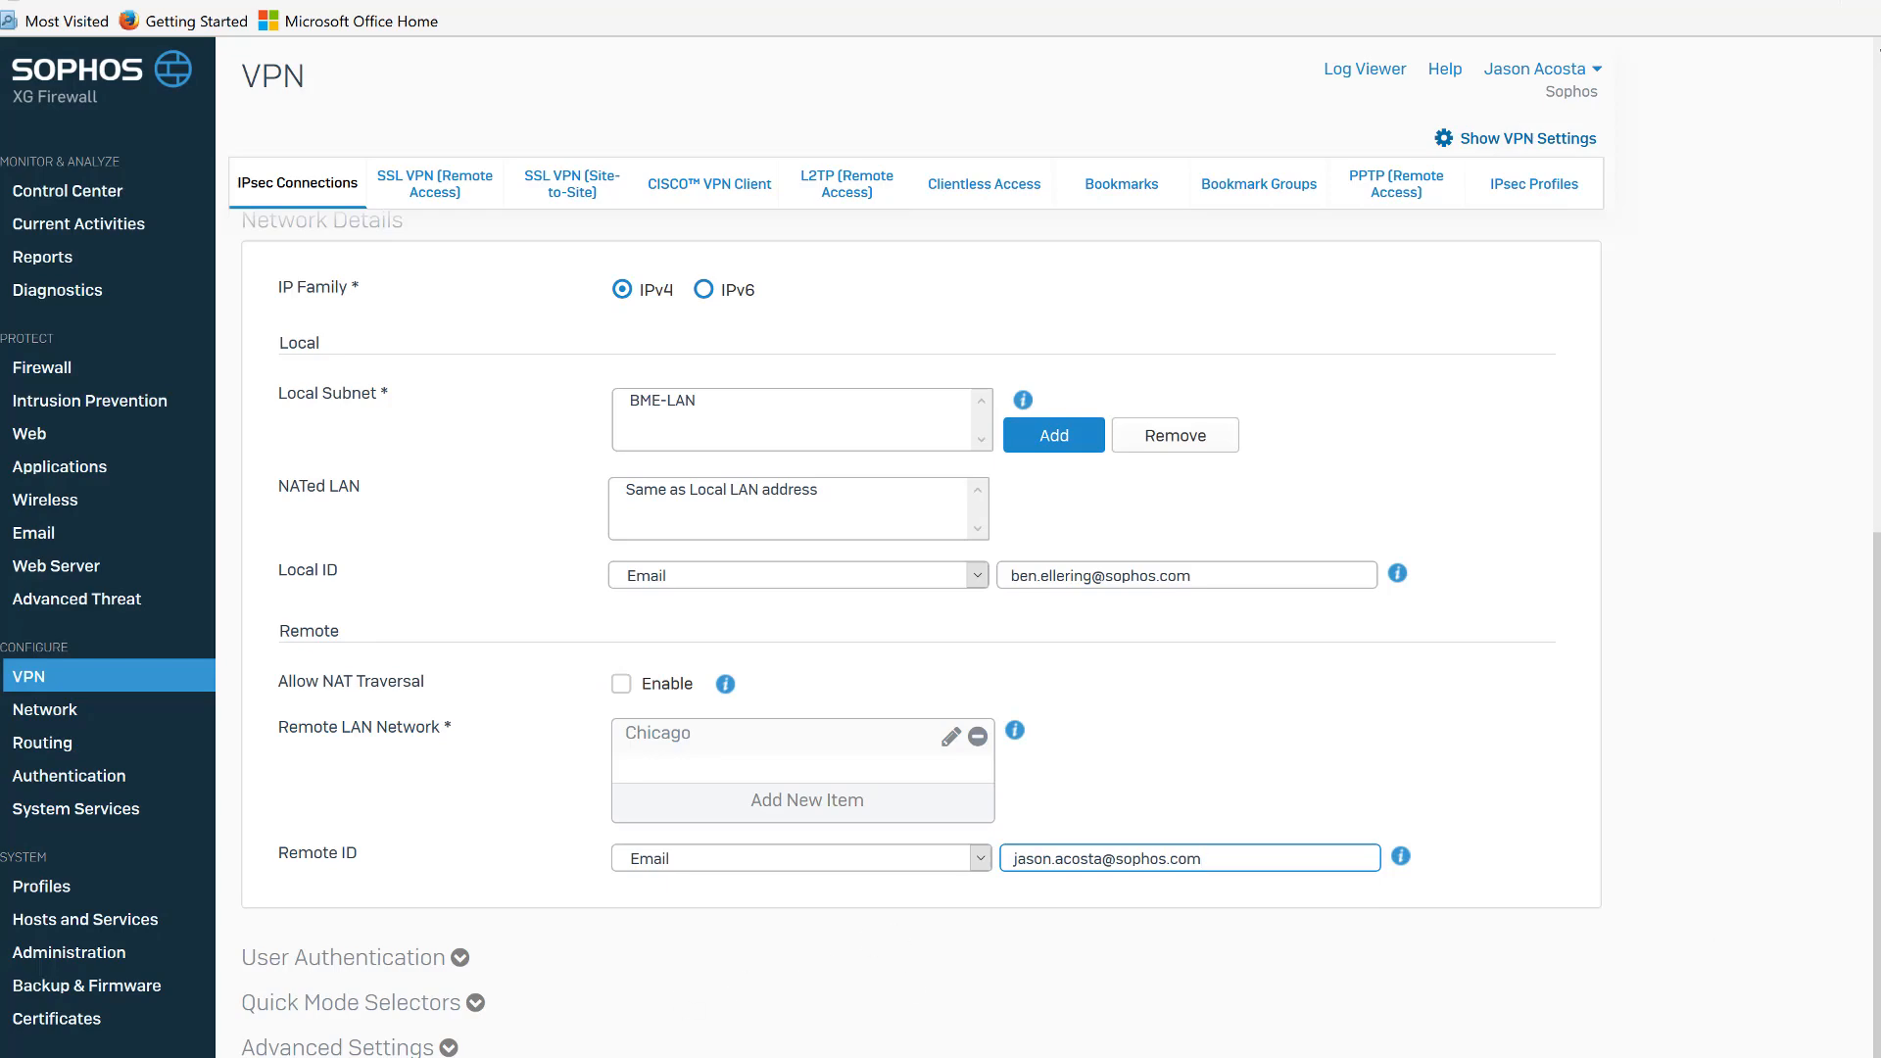
key(Return)
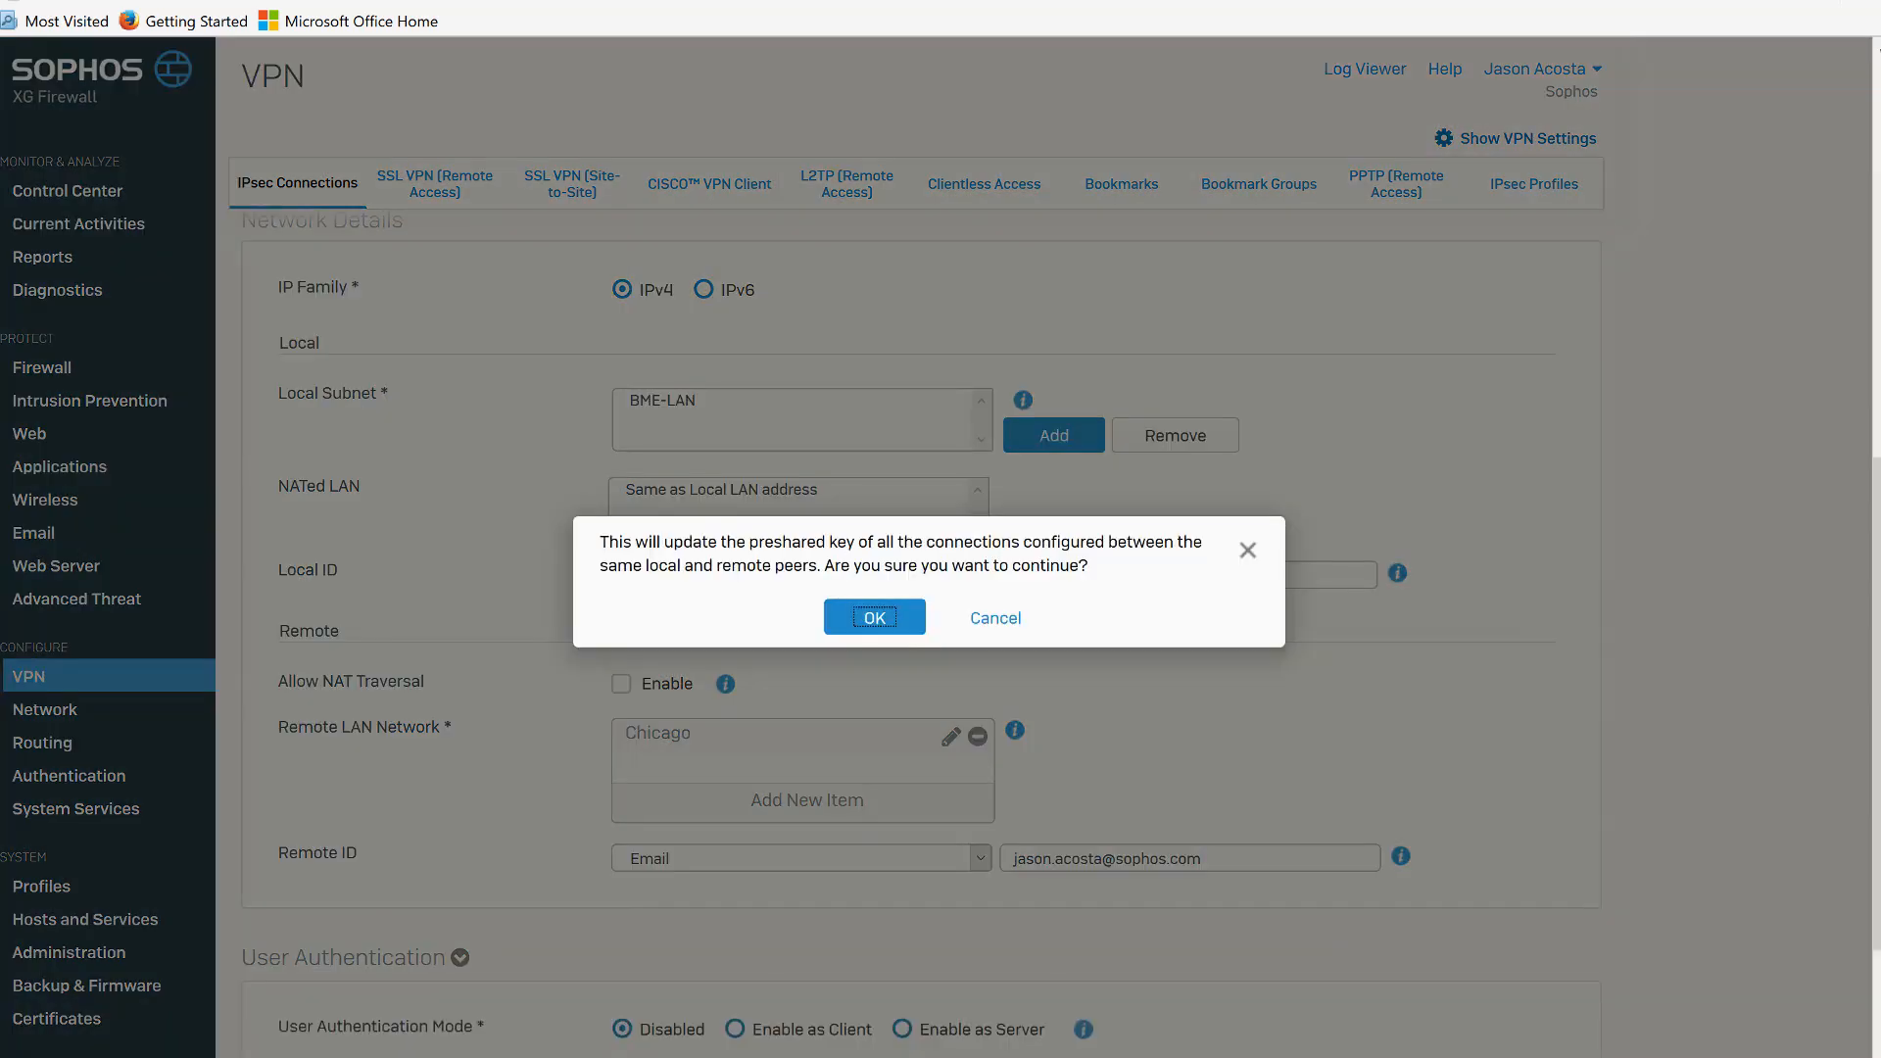
click(896, 629)
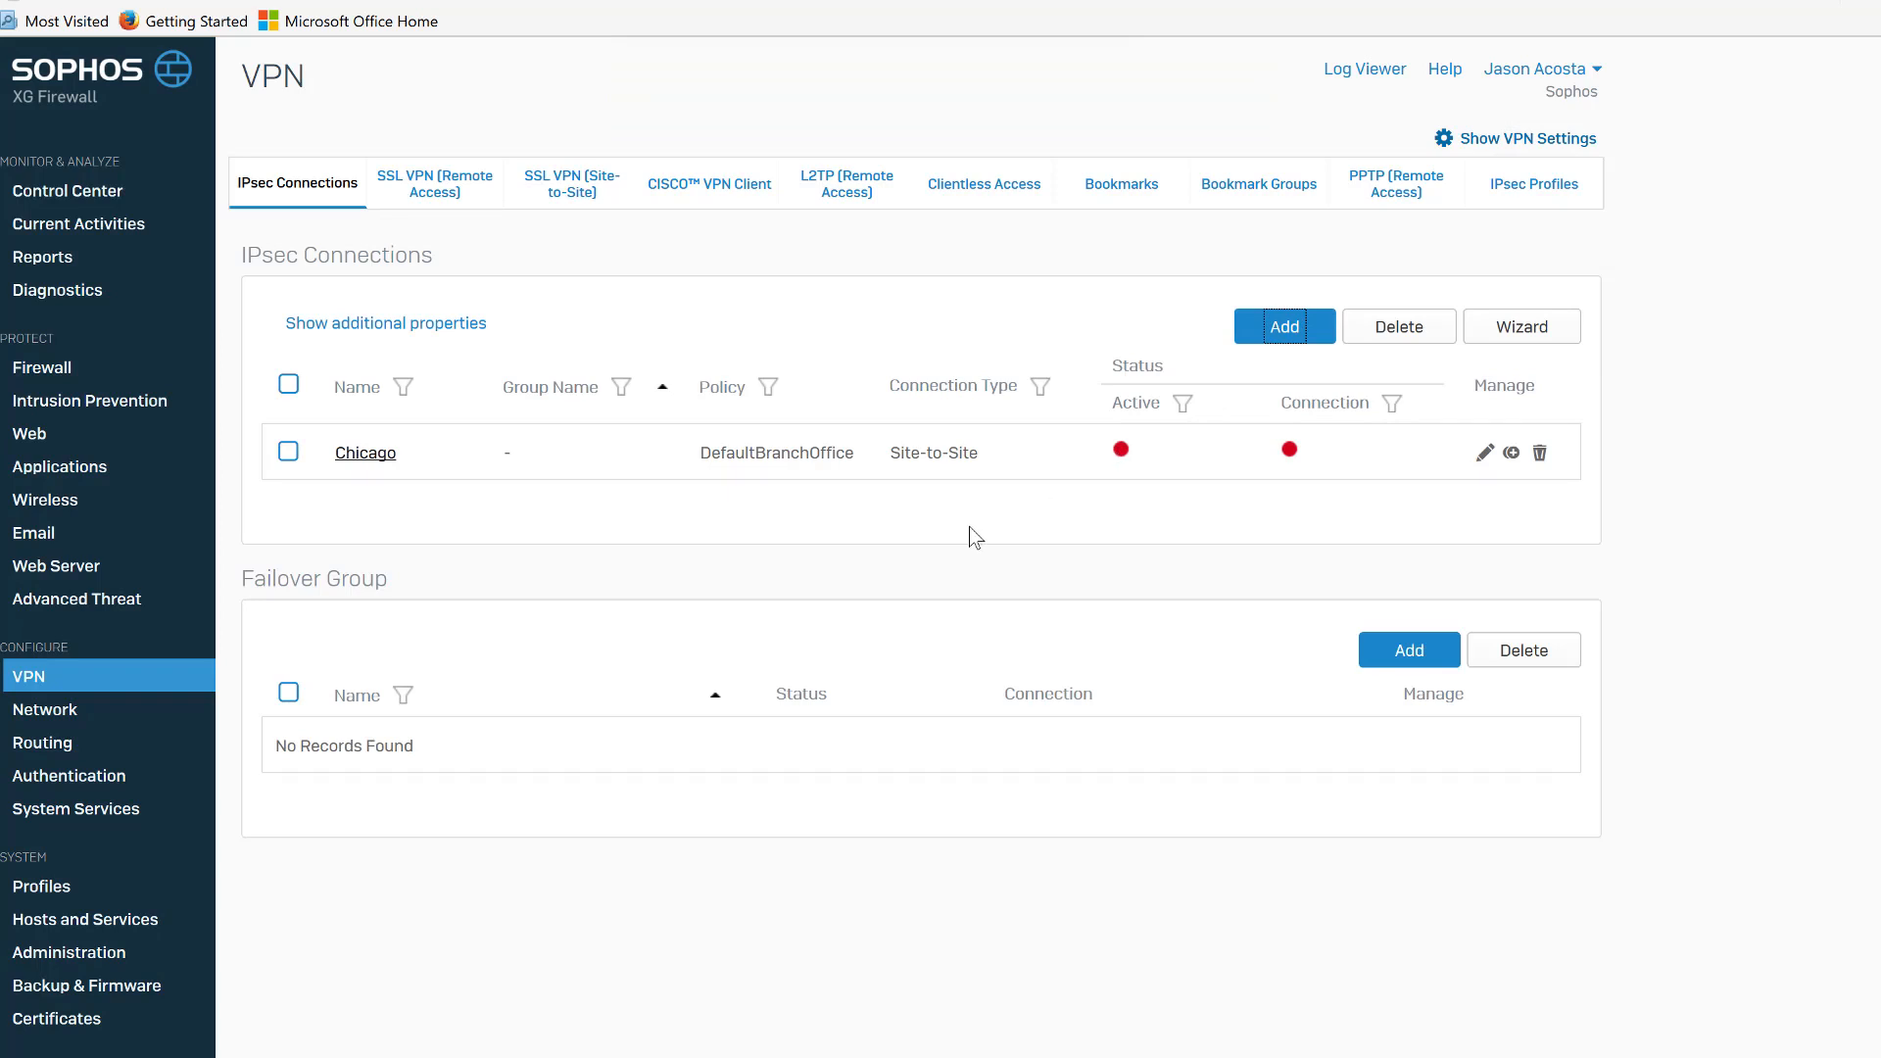
Activate the Chicago IPsec connection and establish its tunnel connection.
click(1120, 453)
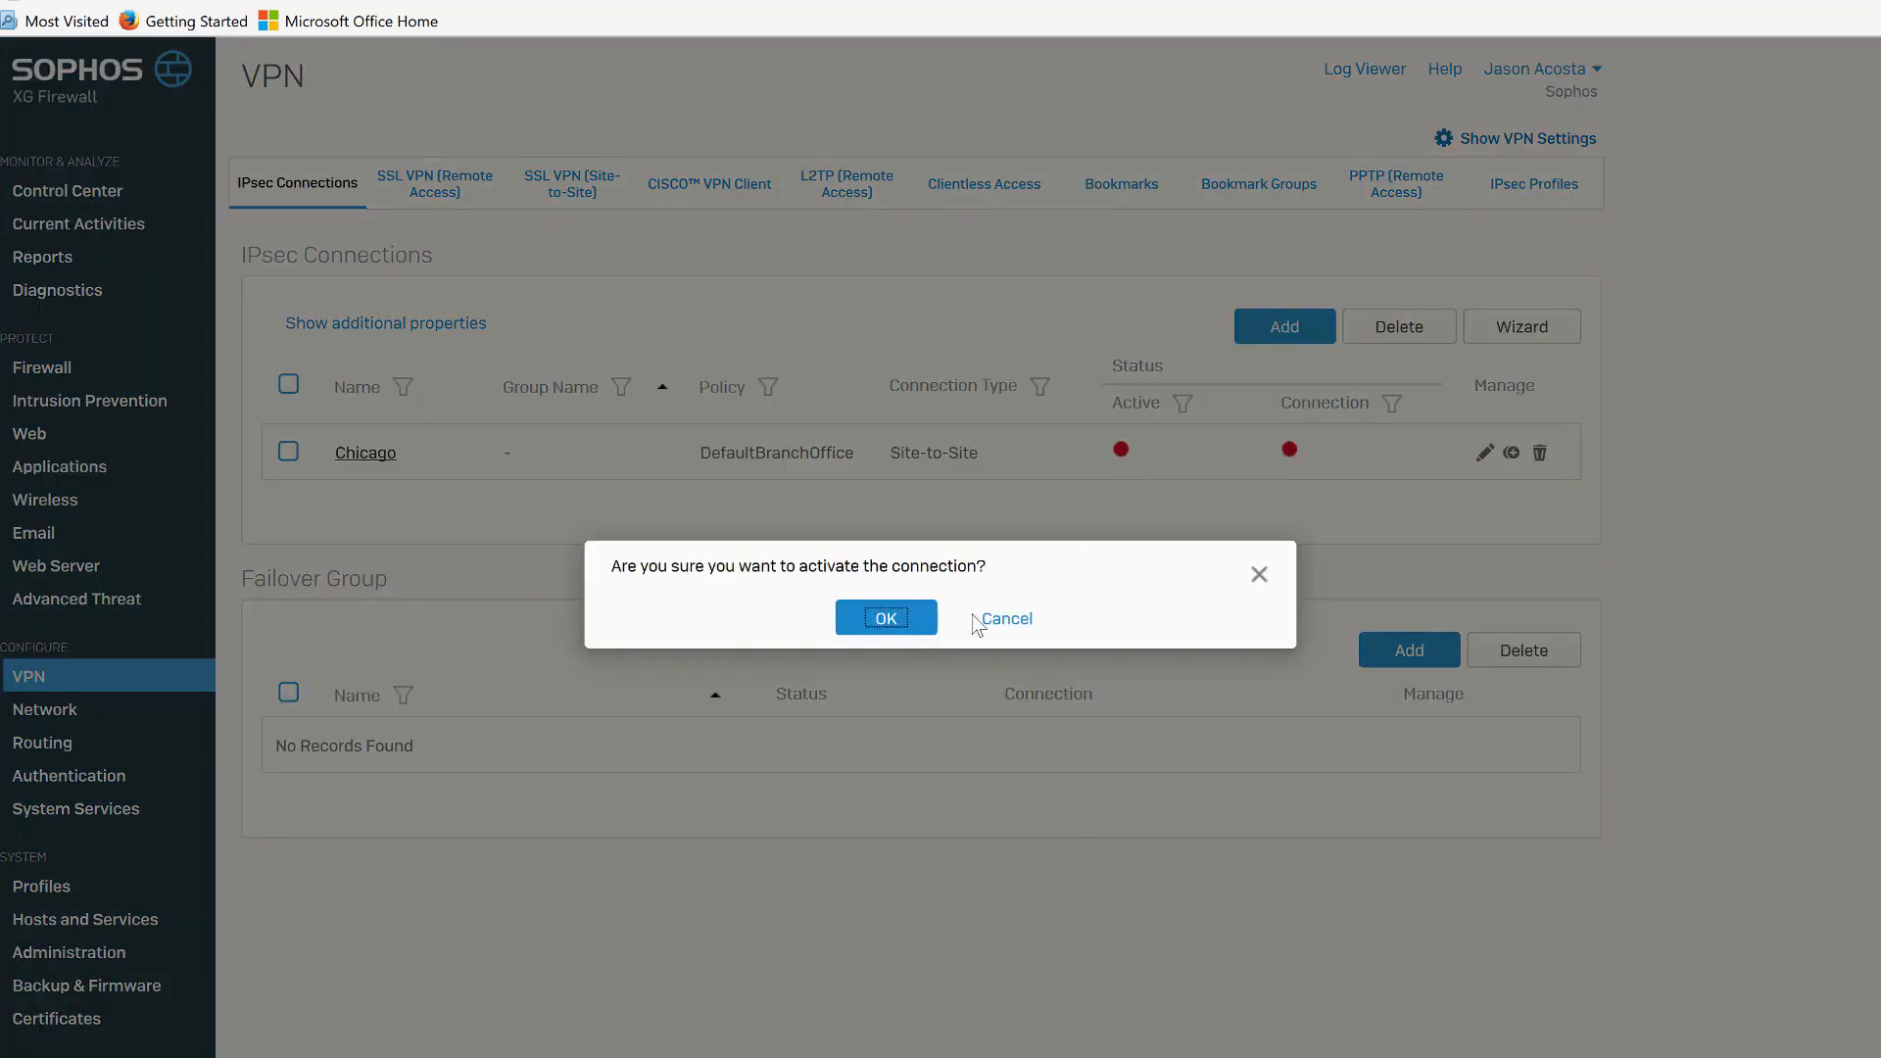
click(914, 631)
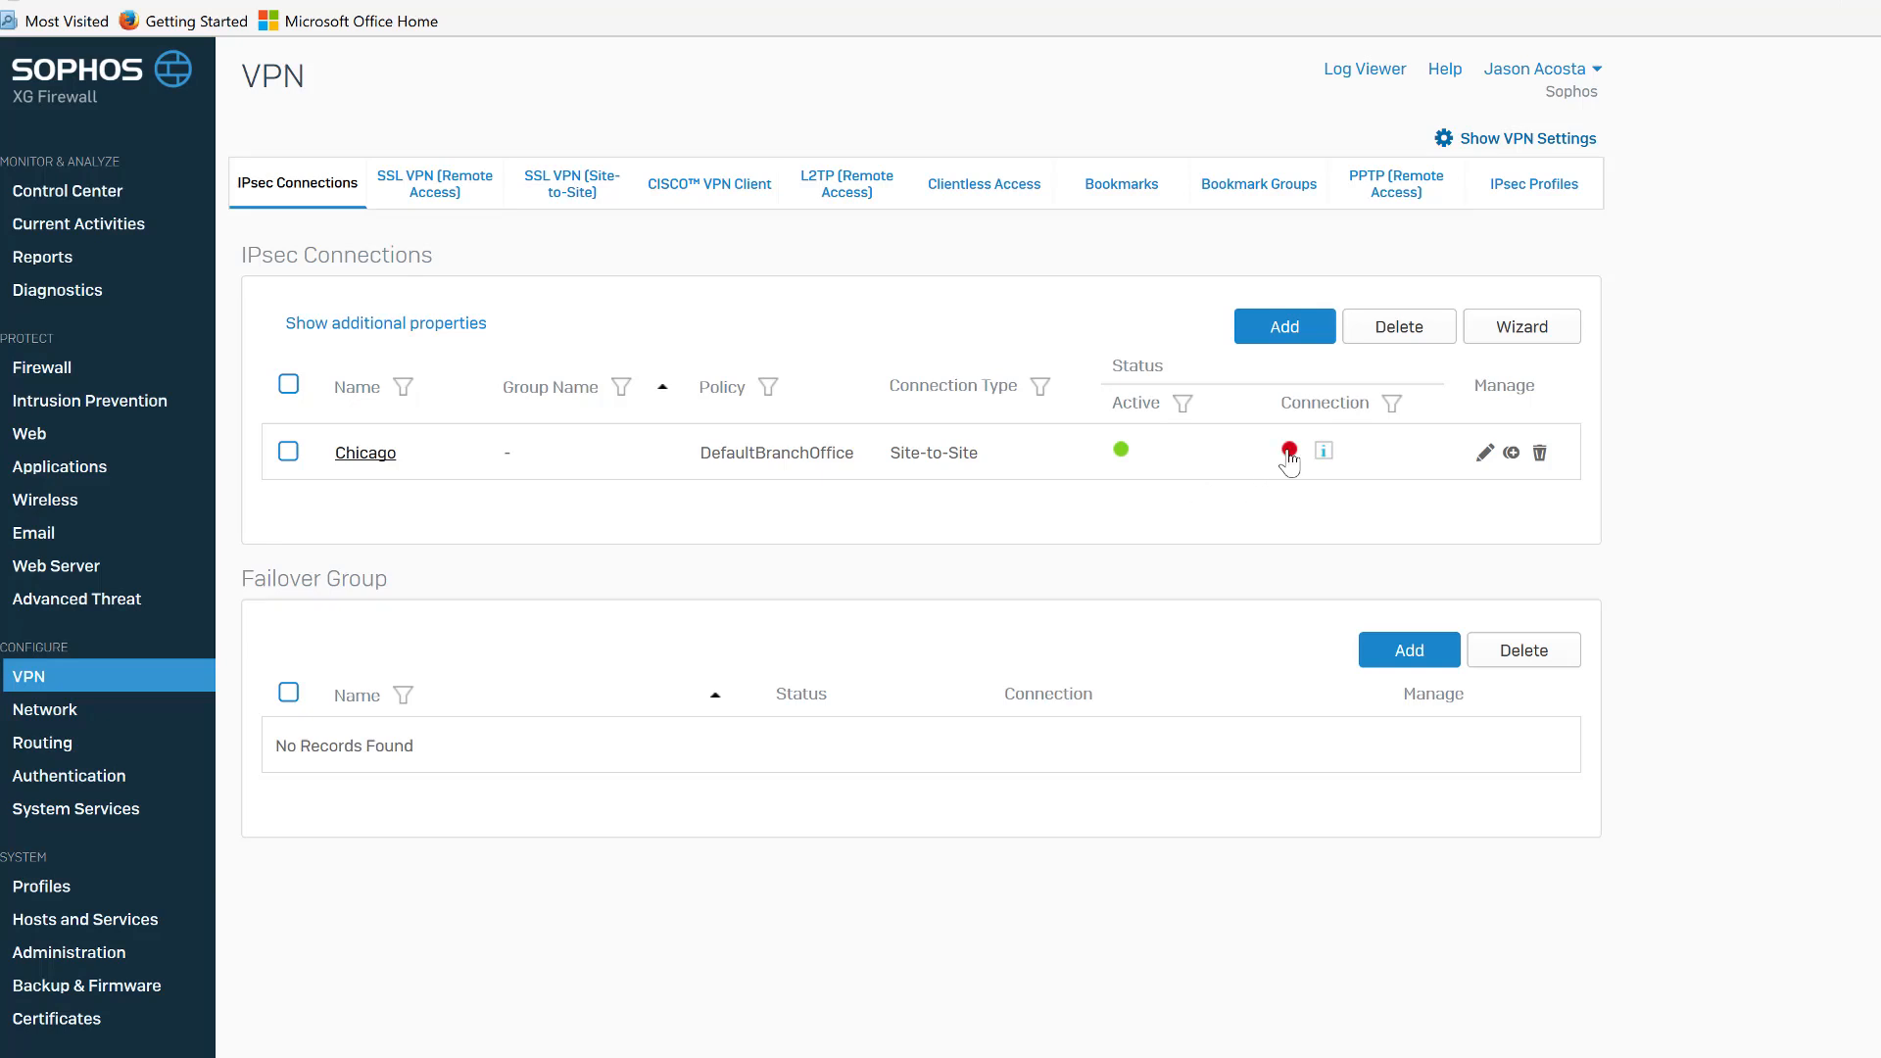
click(1288, 453)
Create a new user/network firewall rule named Inbound VPN.
click(73, 370)
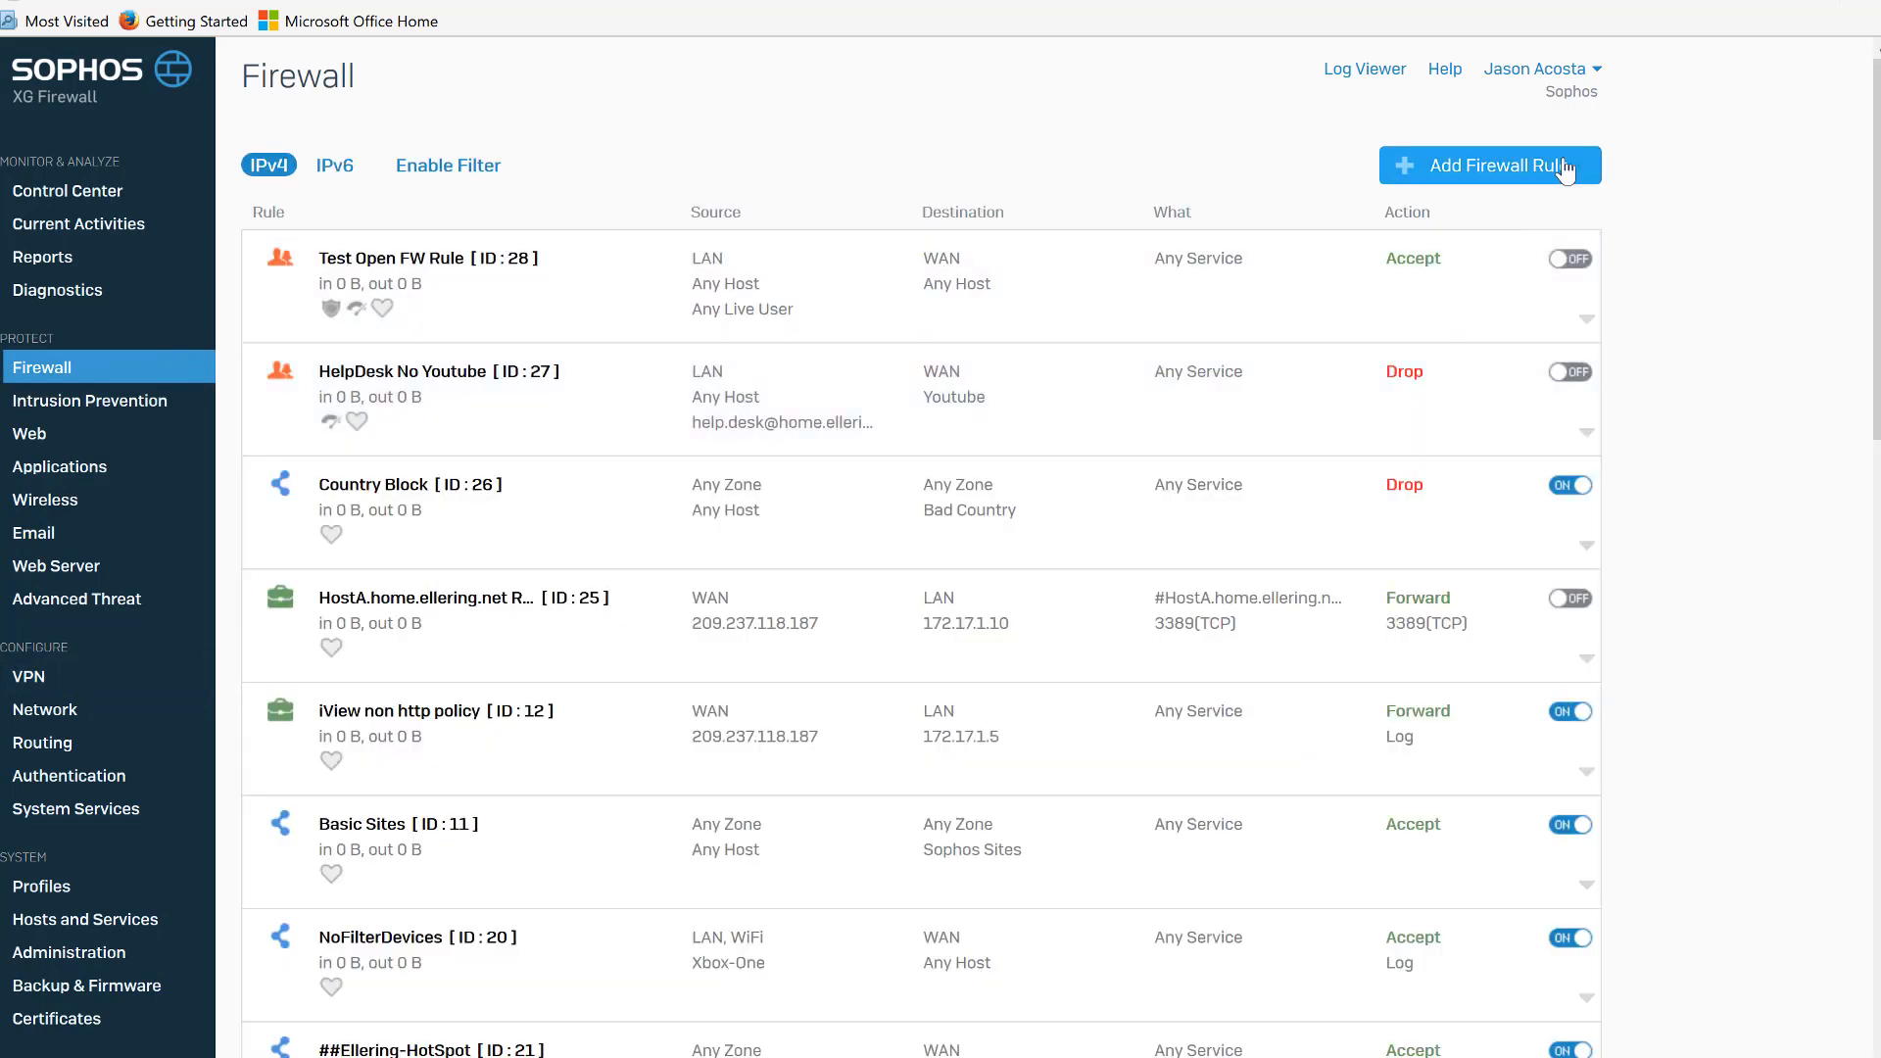
click(1564, 168)
click(1490, 249)
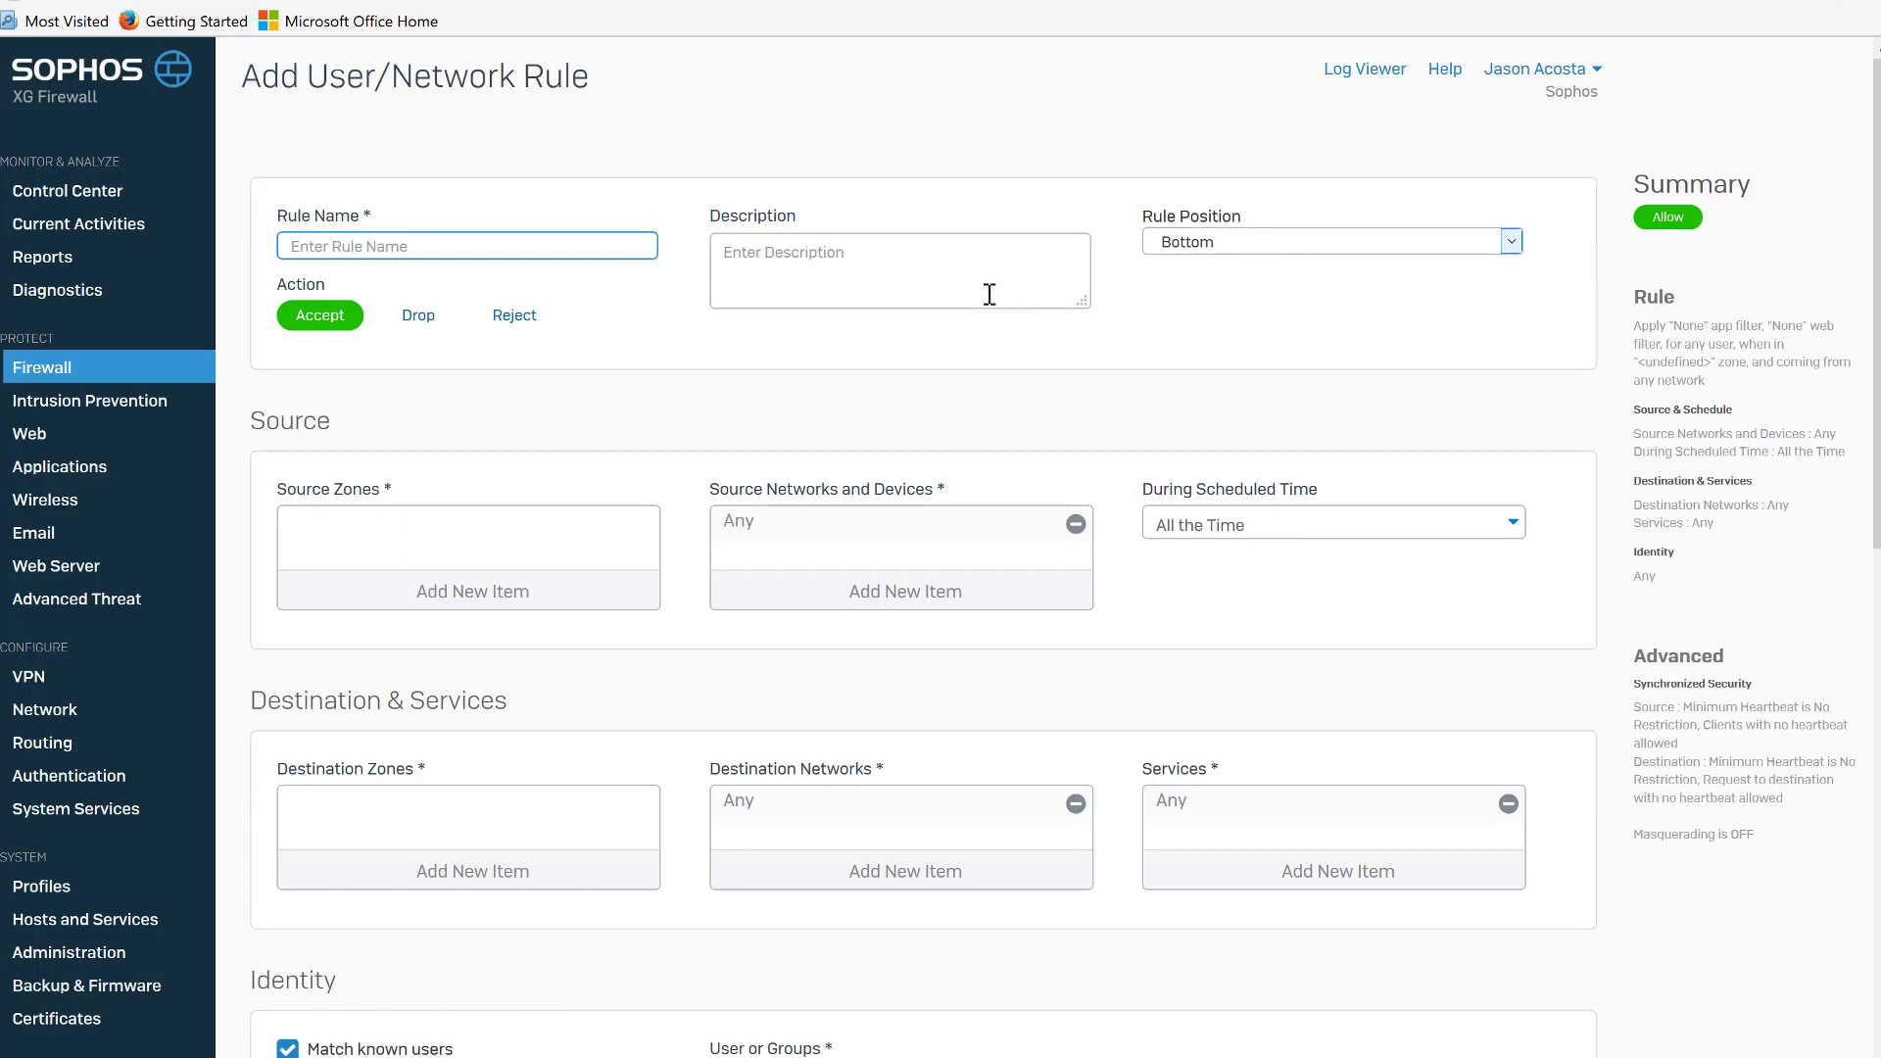
text(Inbound)
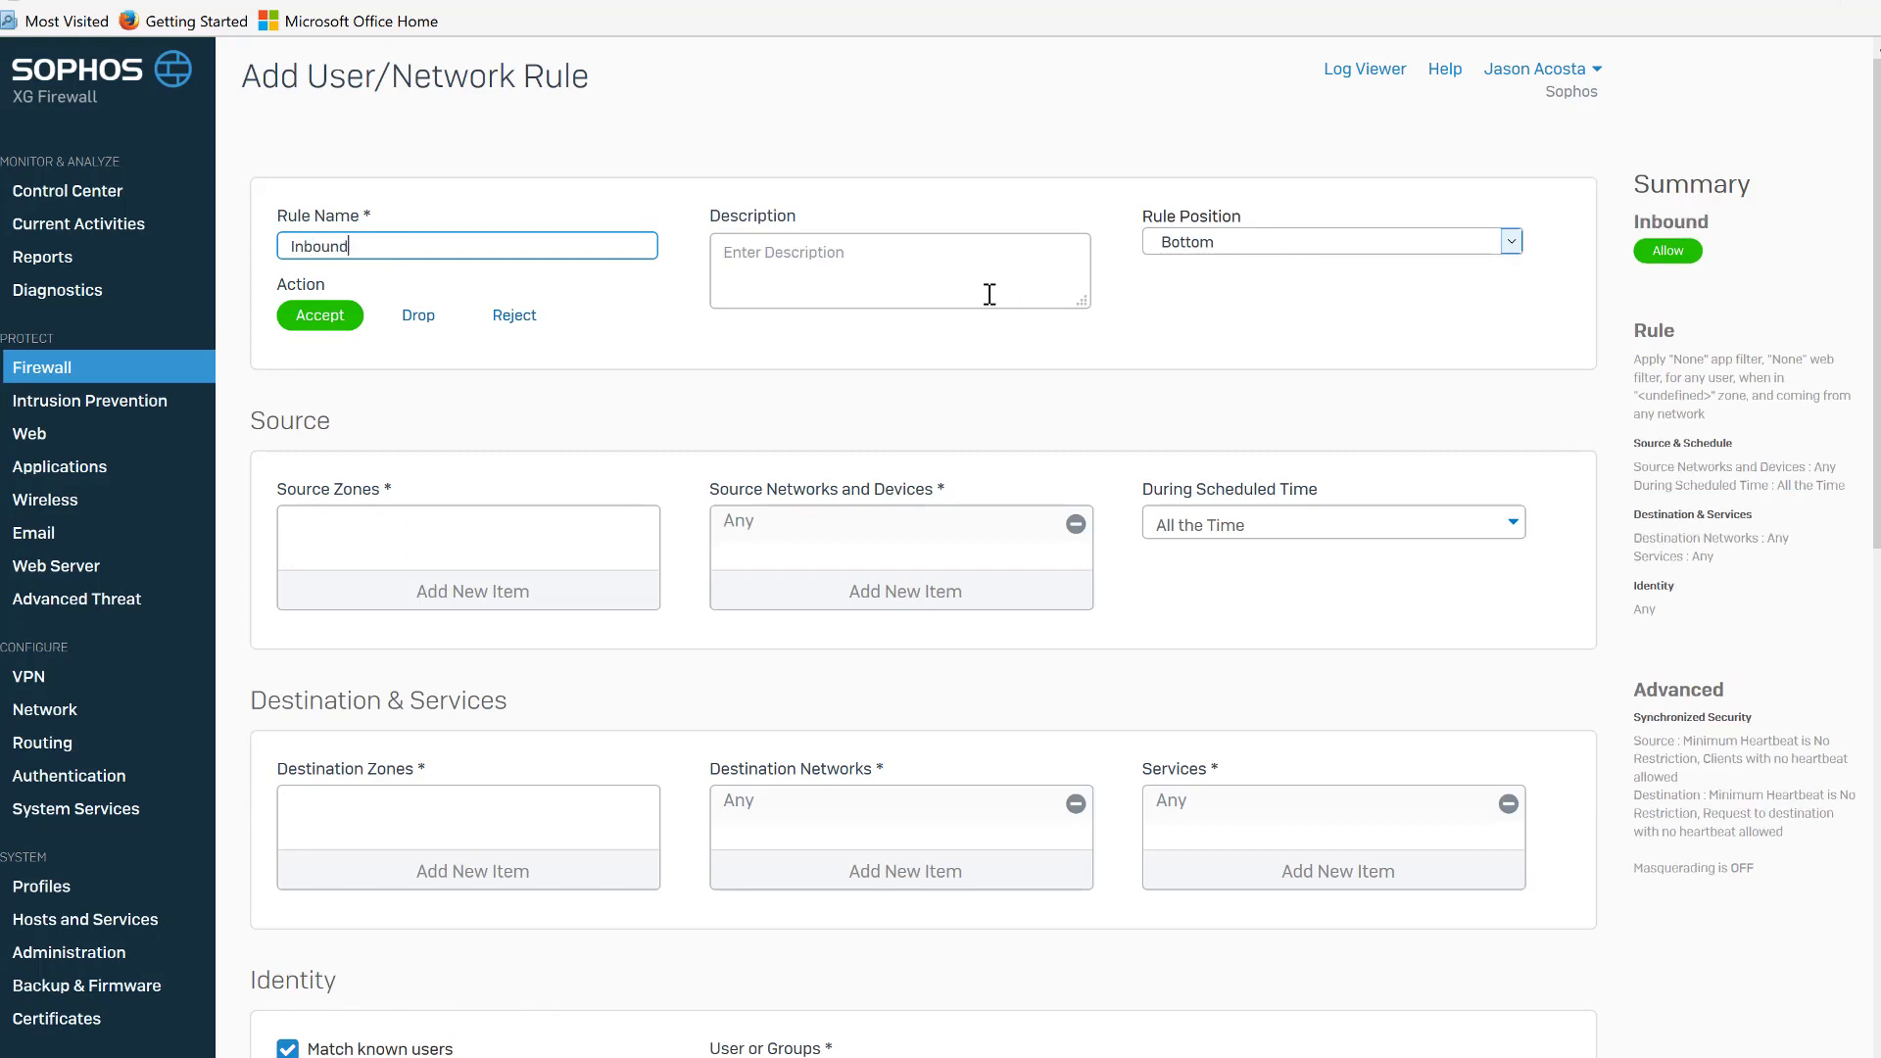
text( VPN)
Set the rule's source zone to VPN and its source network to Chicago instead of Any.
click(577, 592)
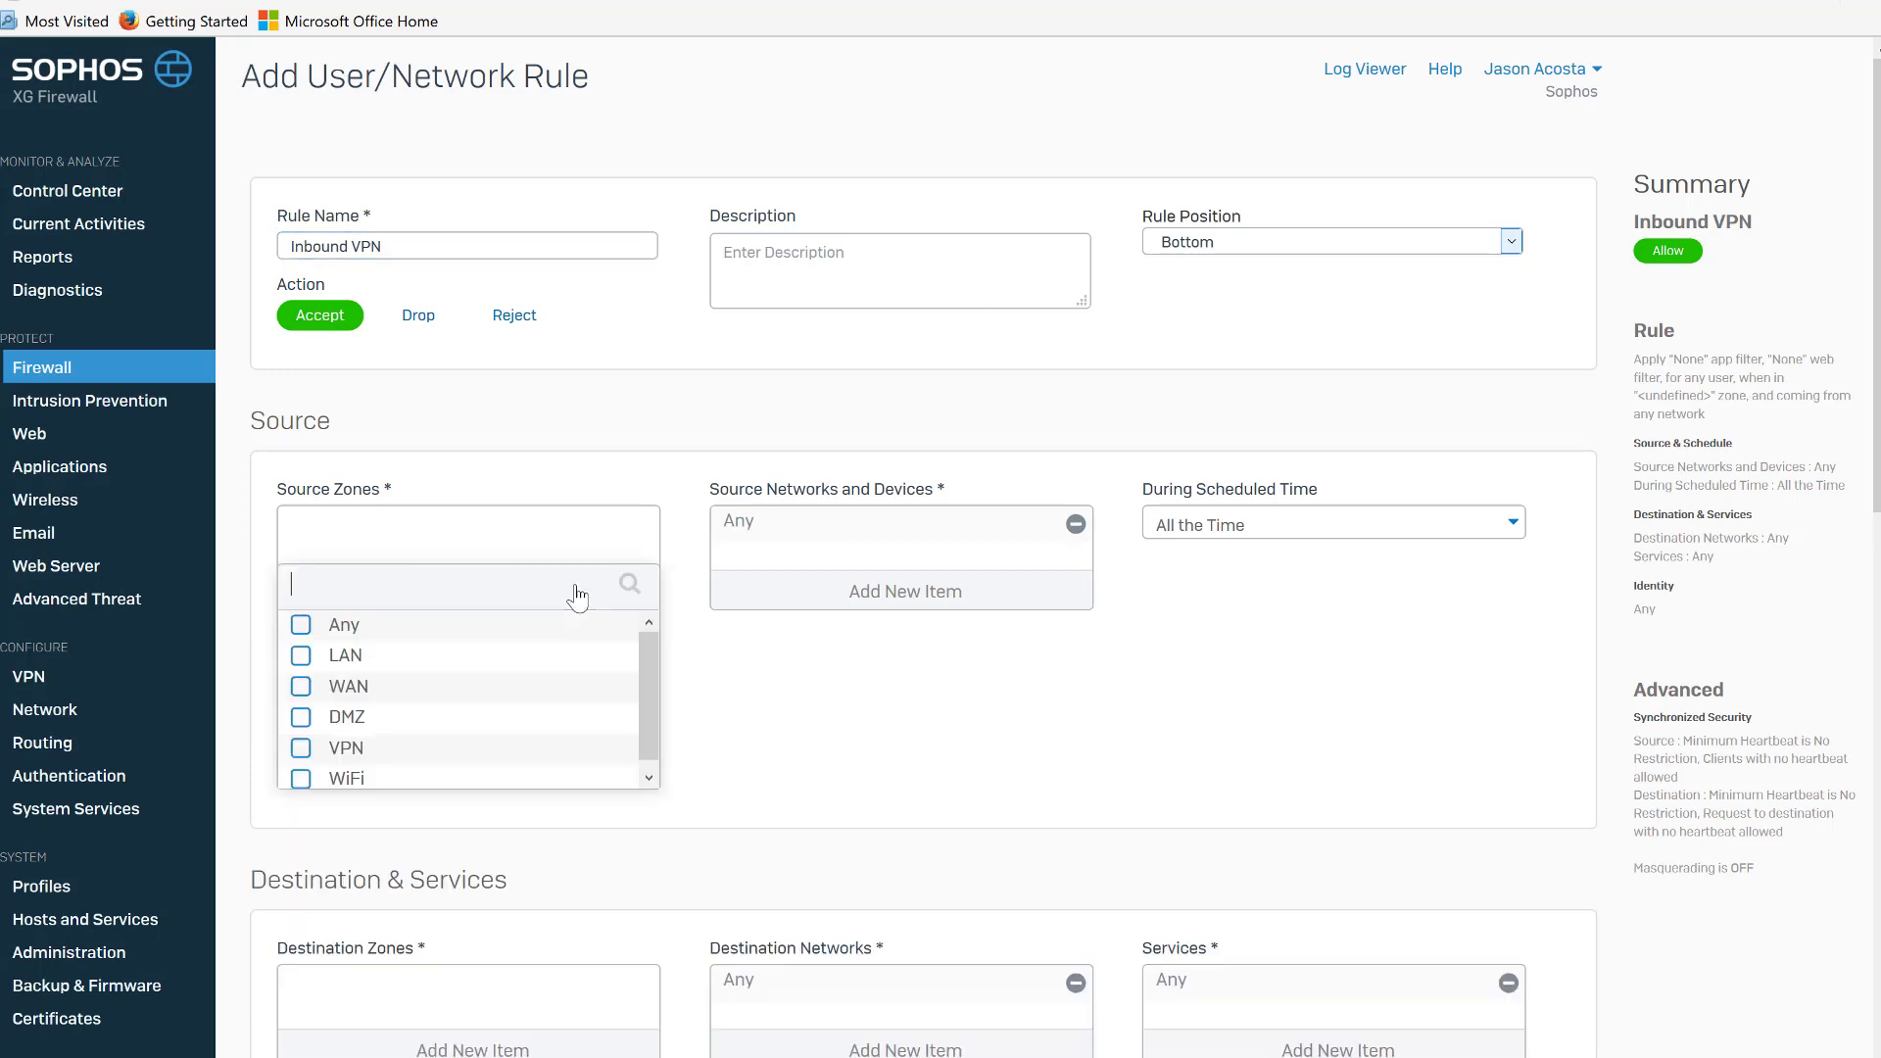
click(348, 749)
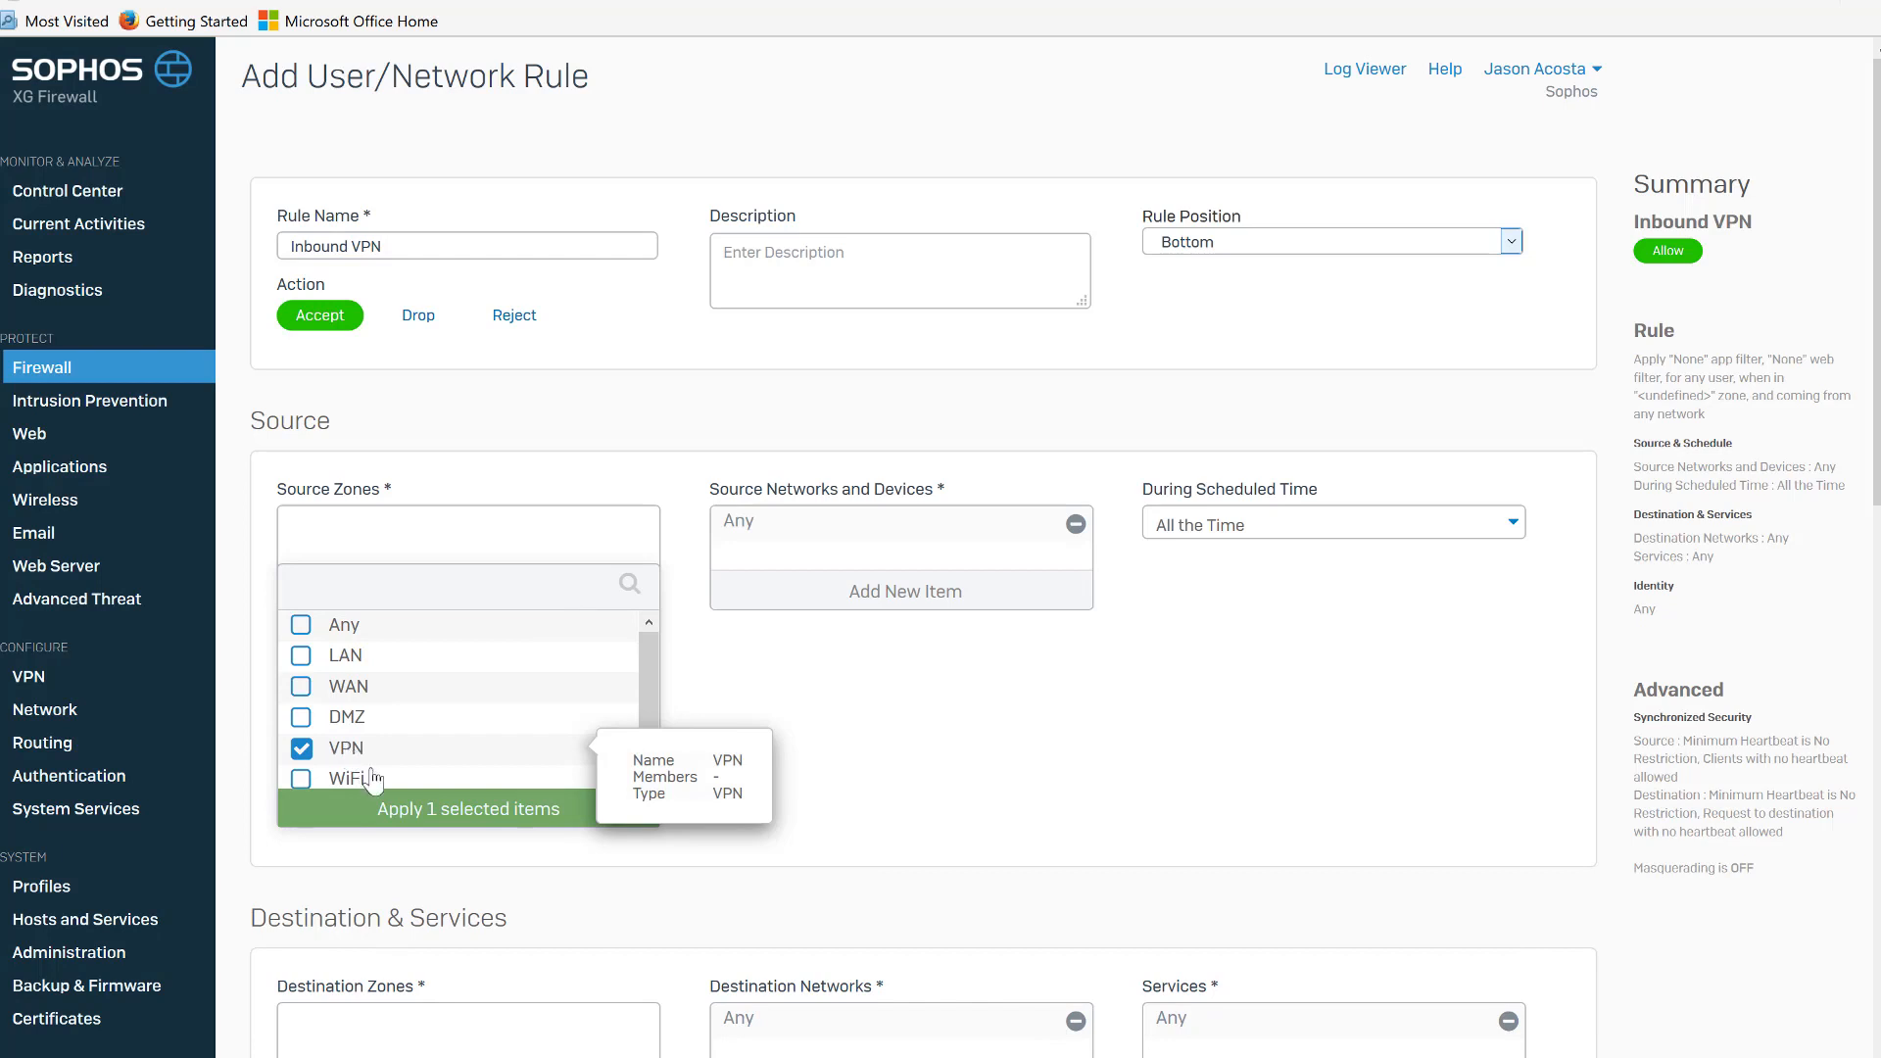
click(404, 817)
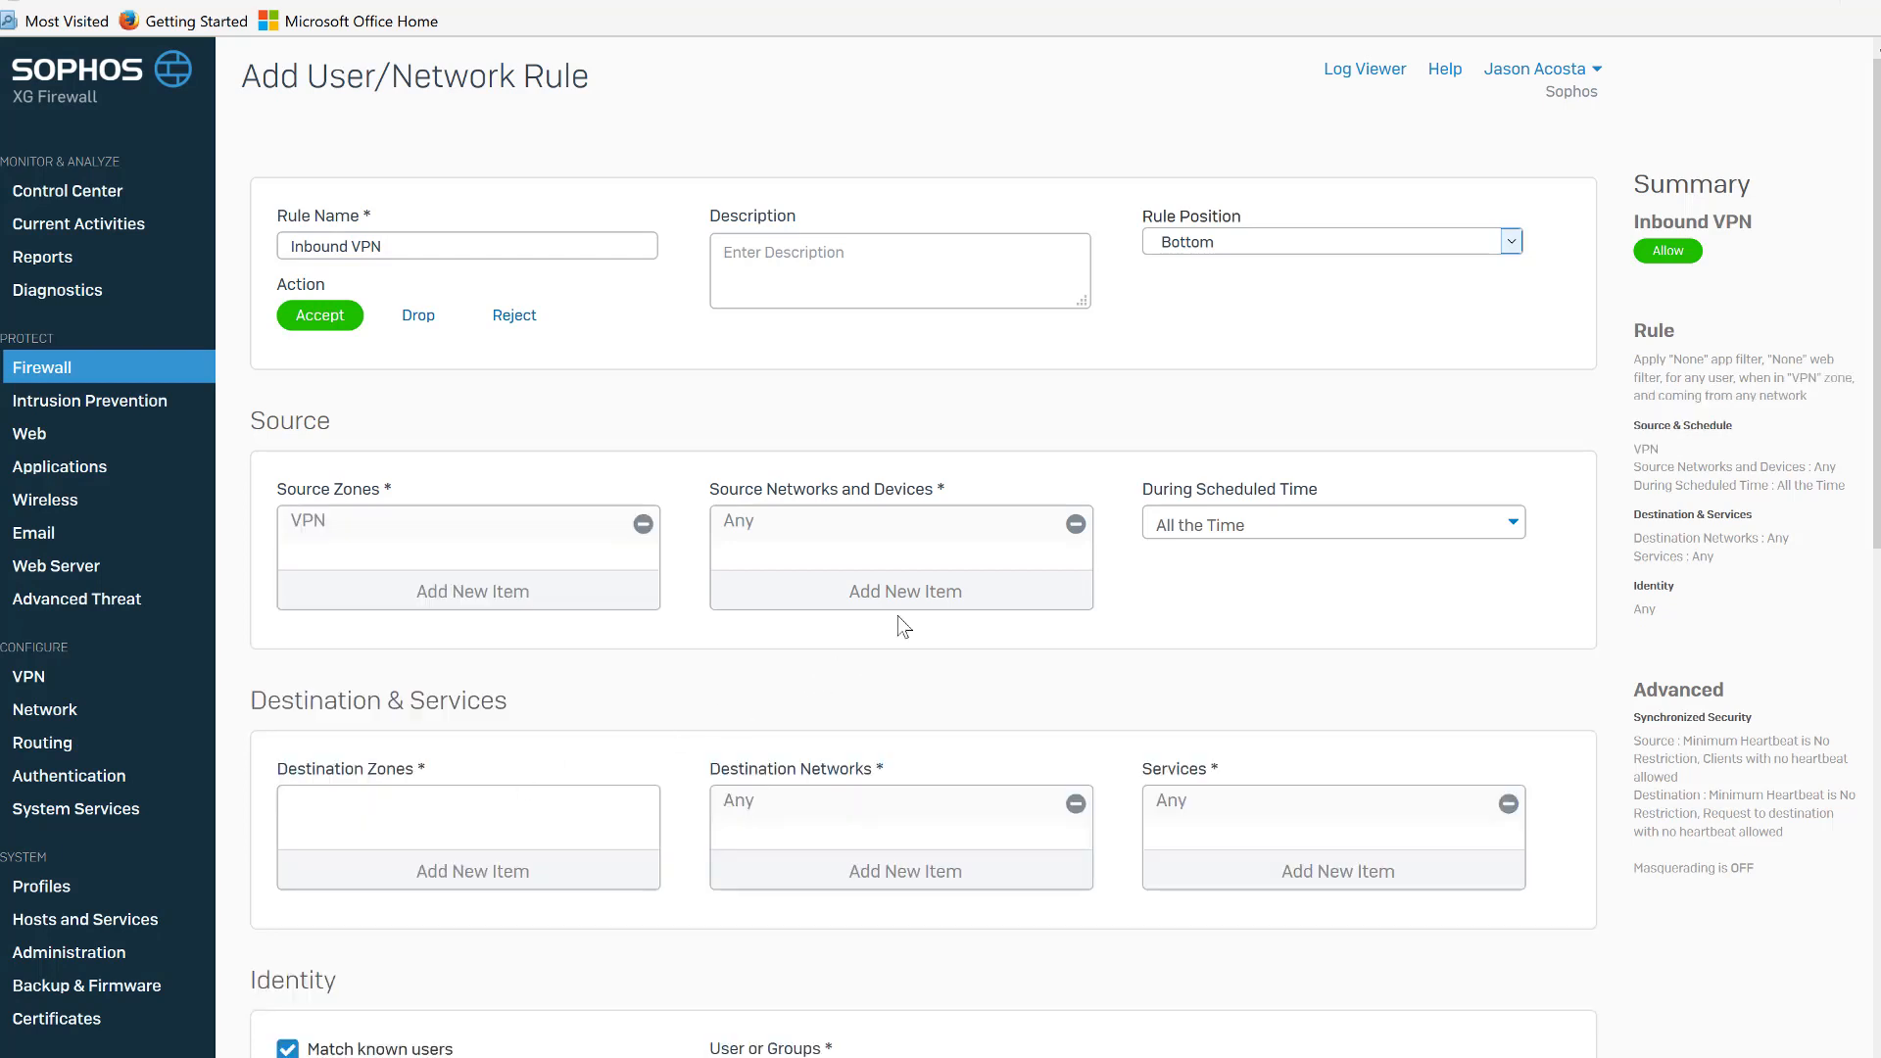
click(923, 592)
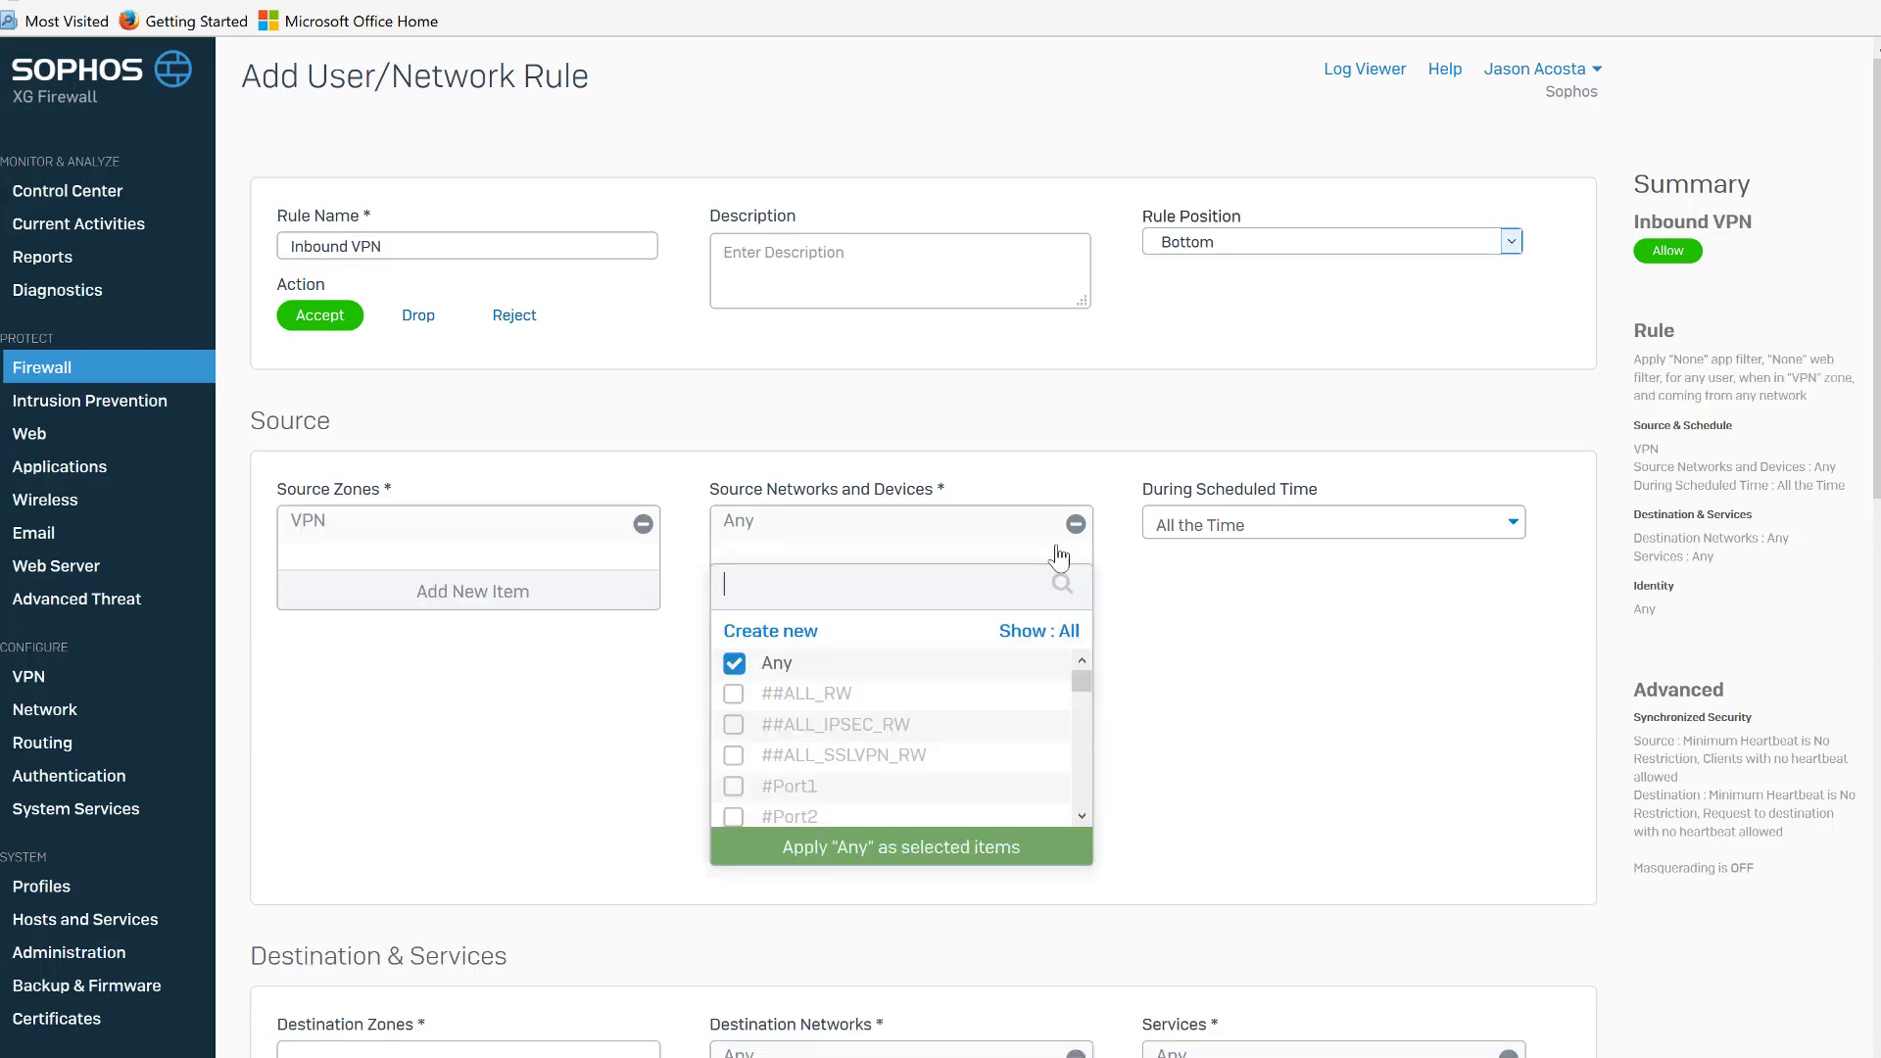
click(784, 667)
drag(1080, 683, 1067, 816)
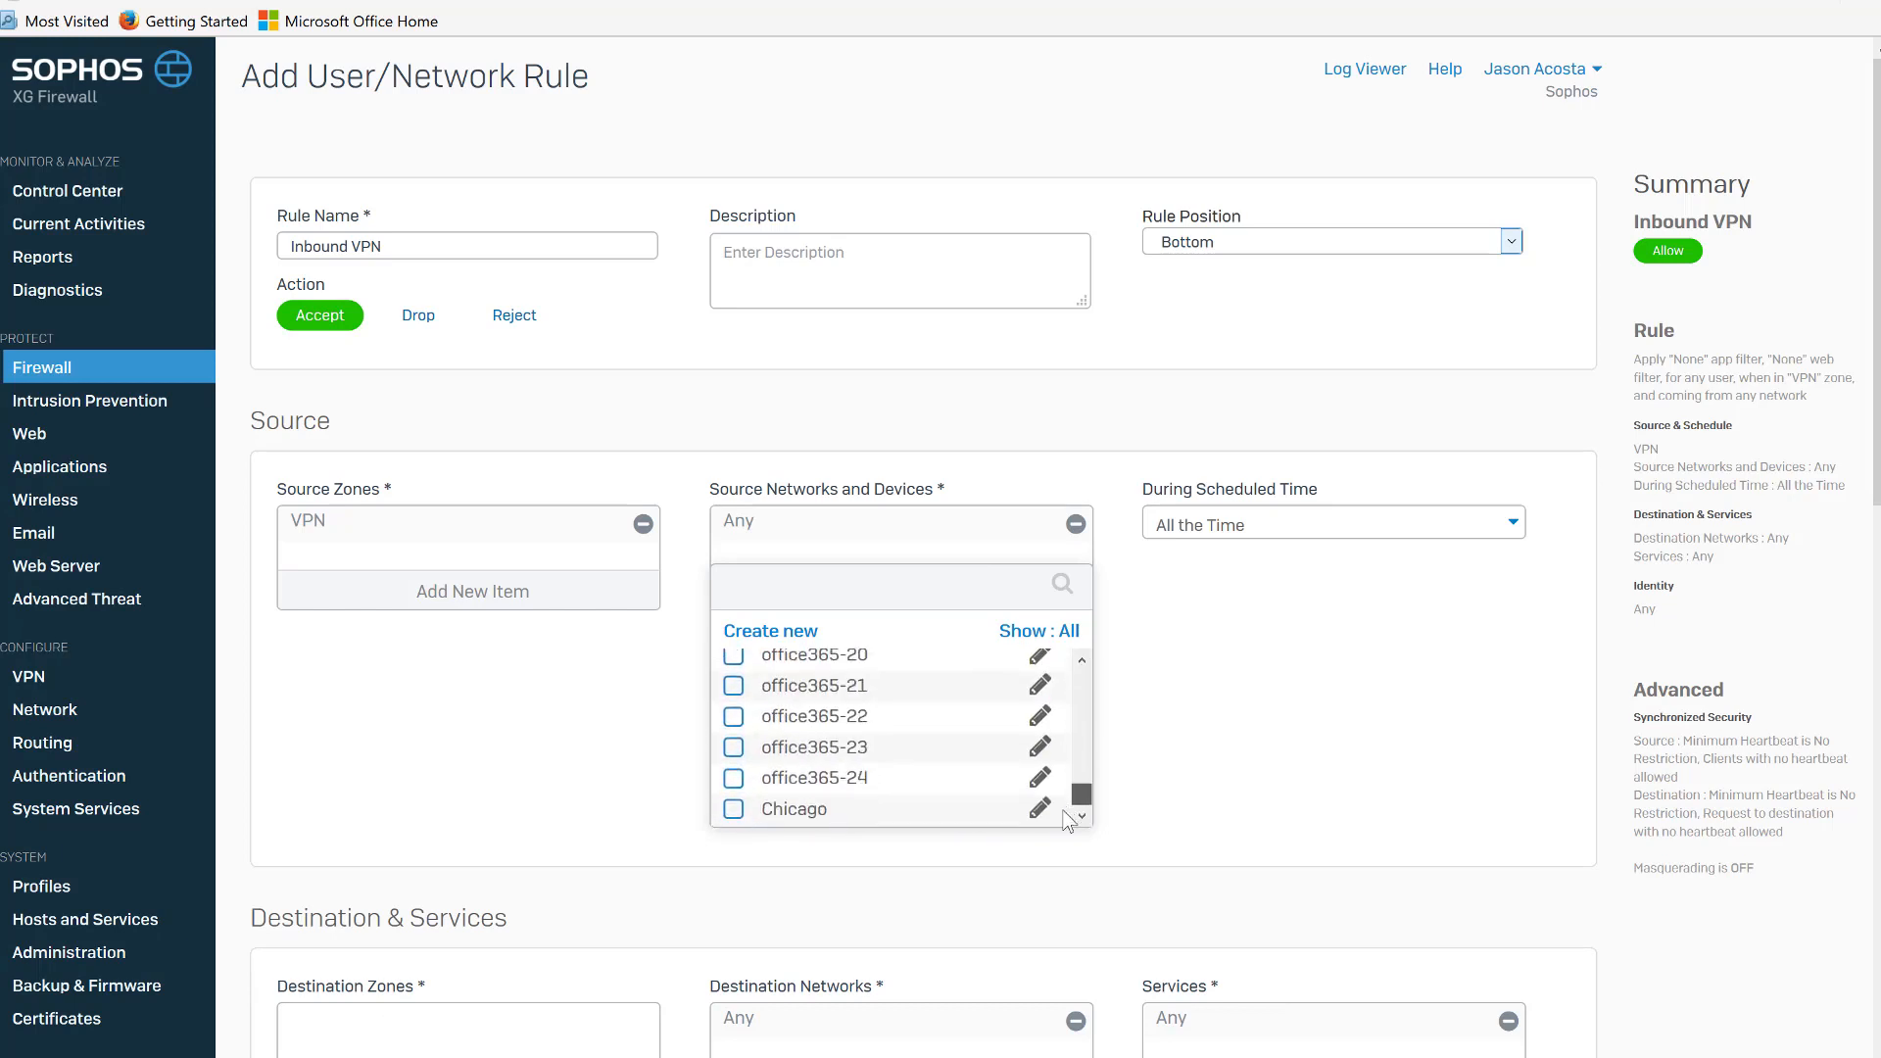
click(734, 809)
click(838, 851)
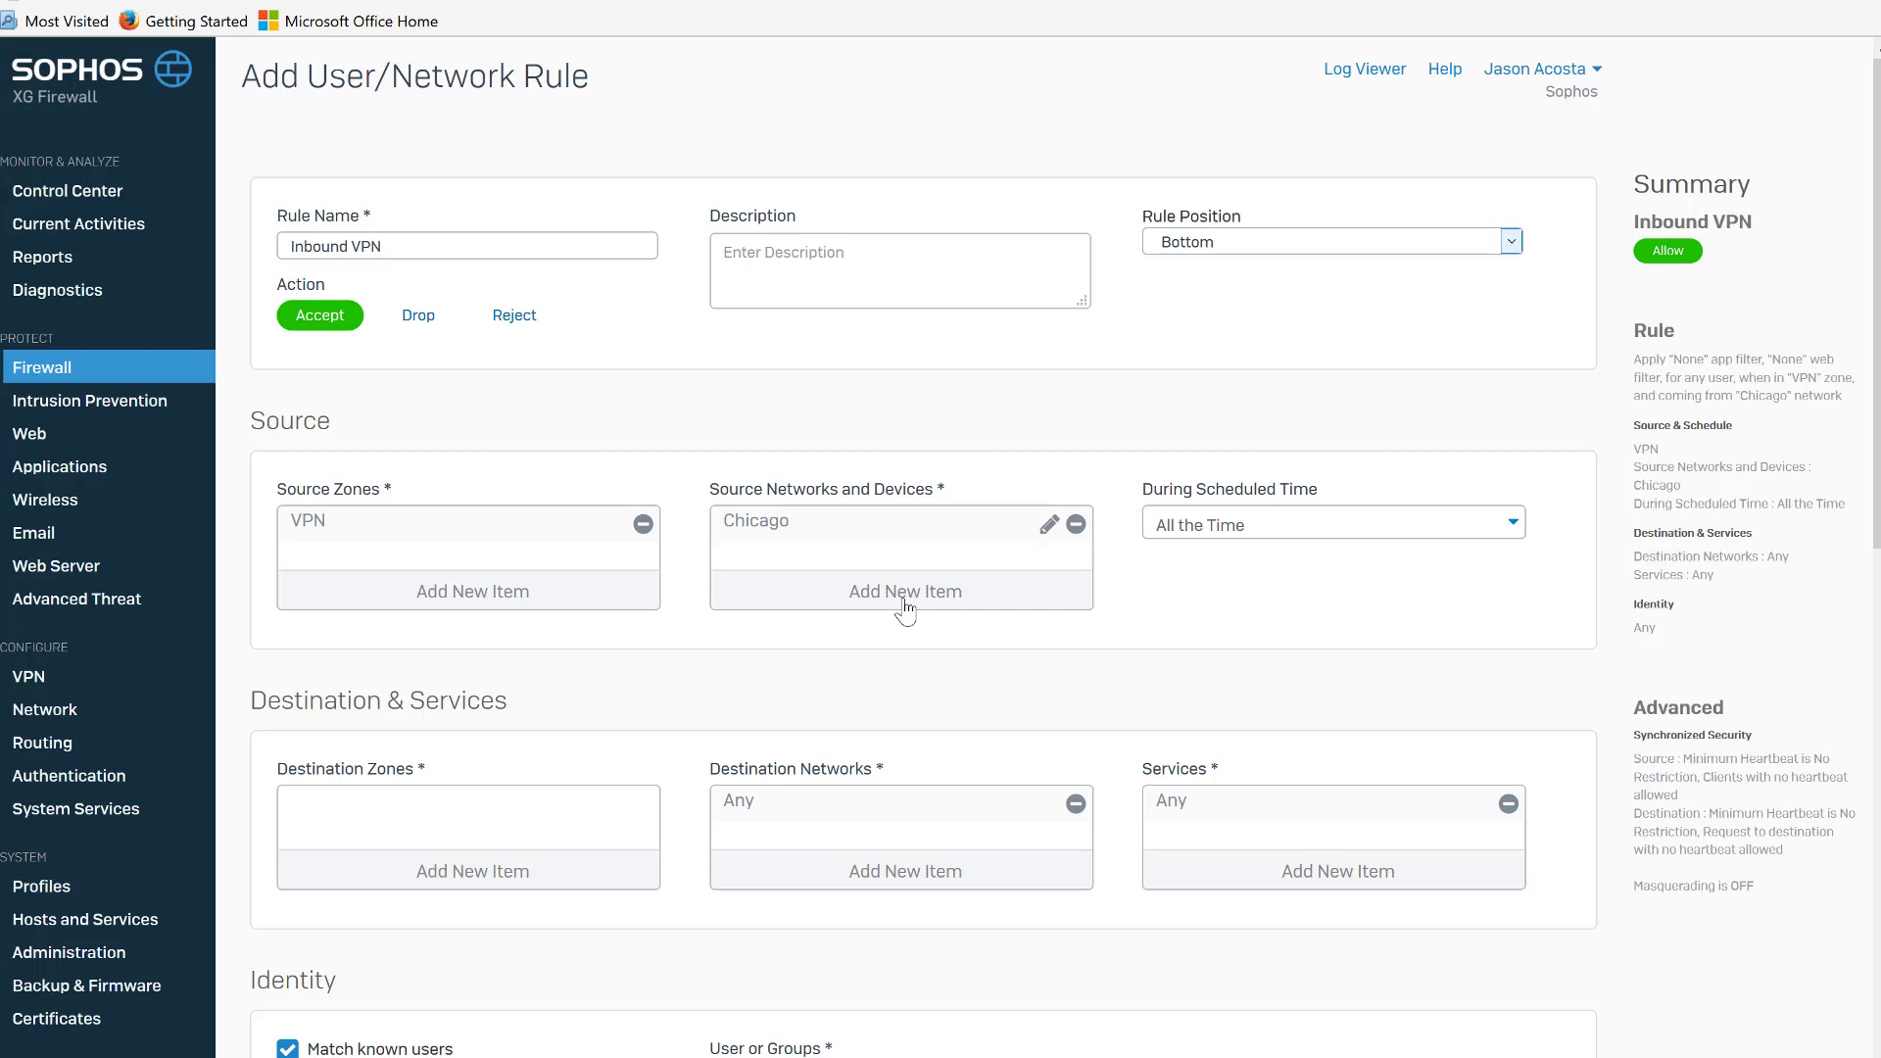
Set the destination zone to LAN and the destination network to BME-LAN instead of Any.
click(570, 882)
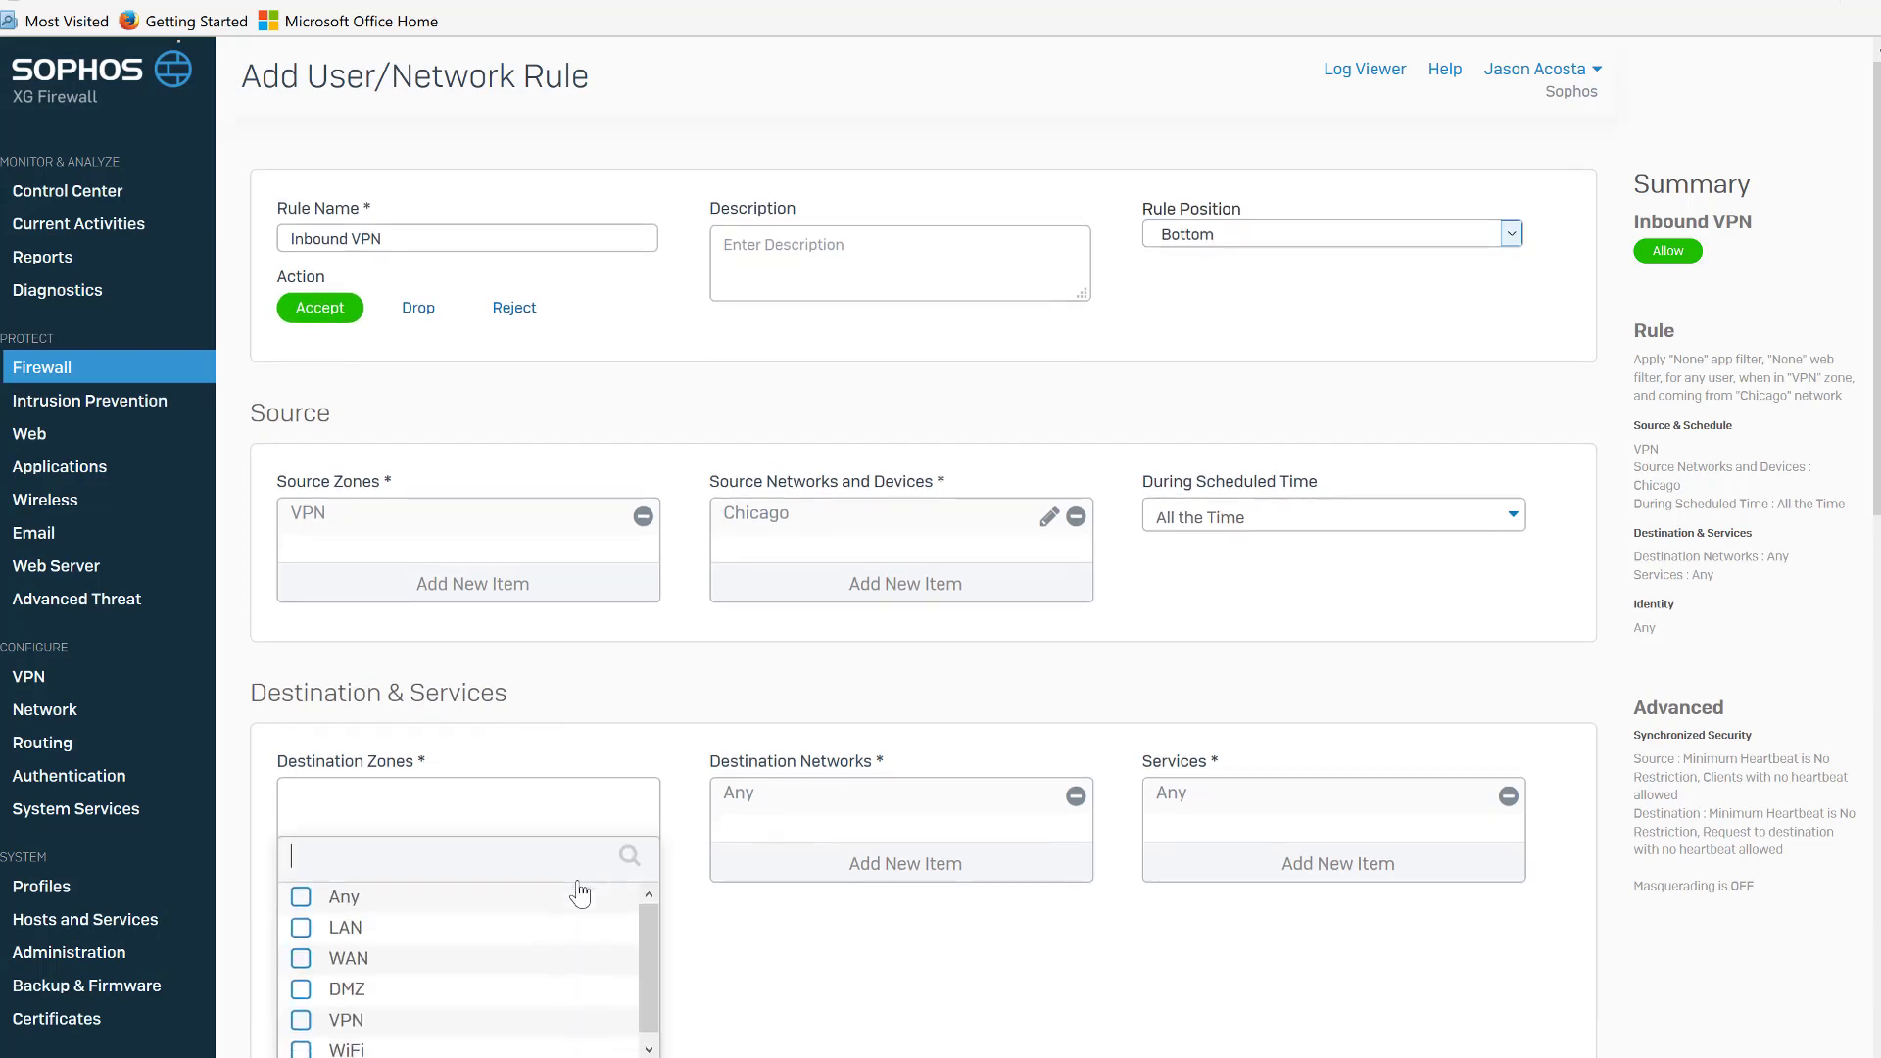
click(301, 917)
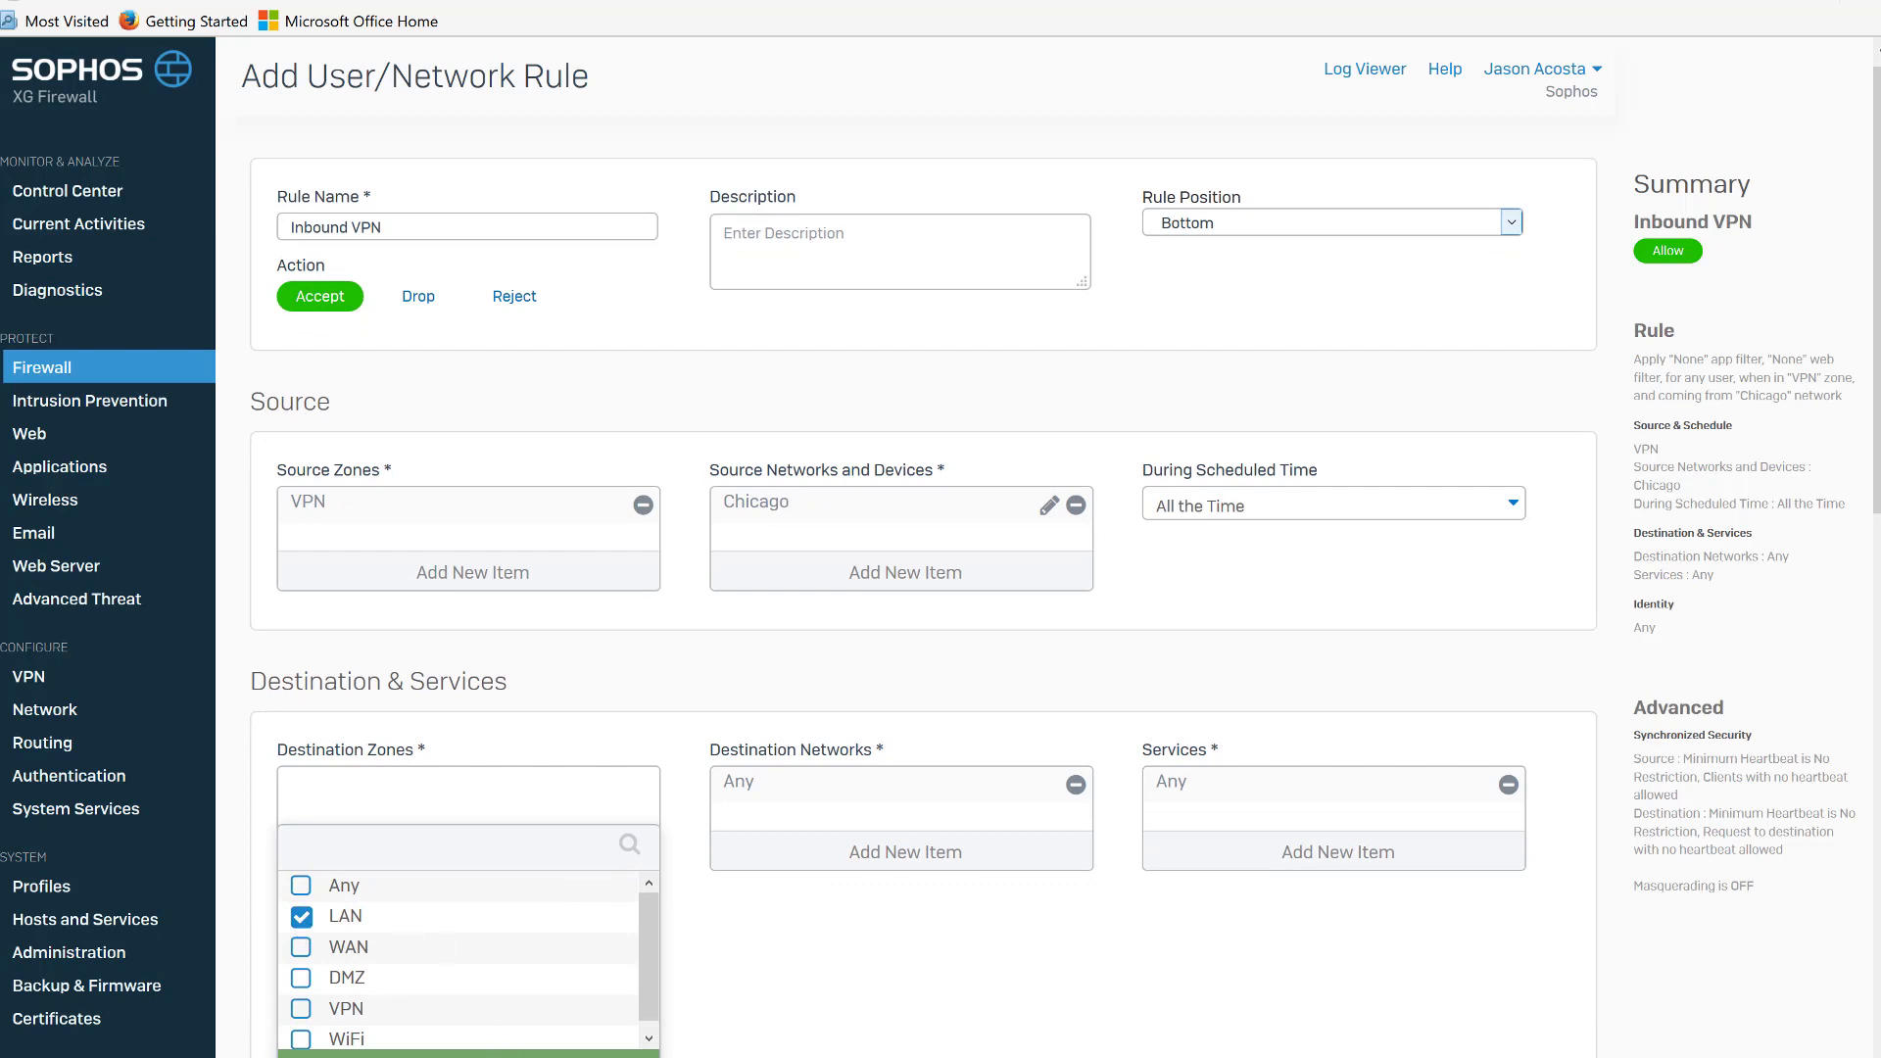
click(469, 1055)
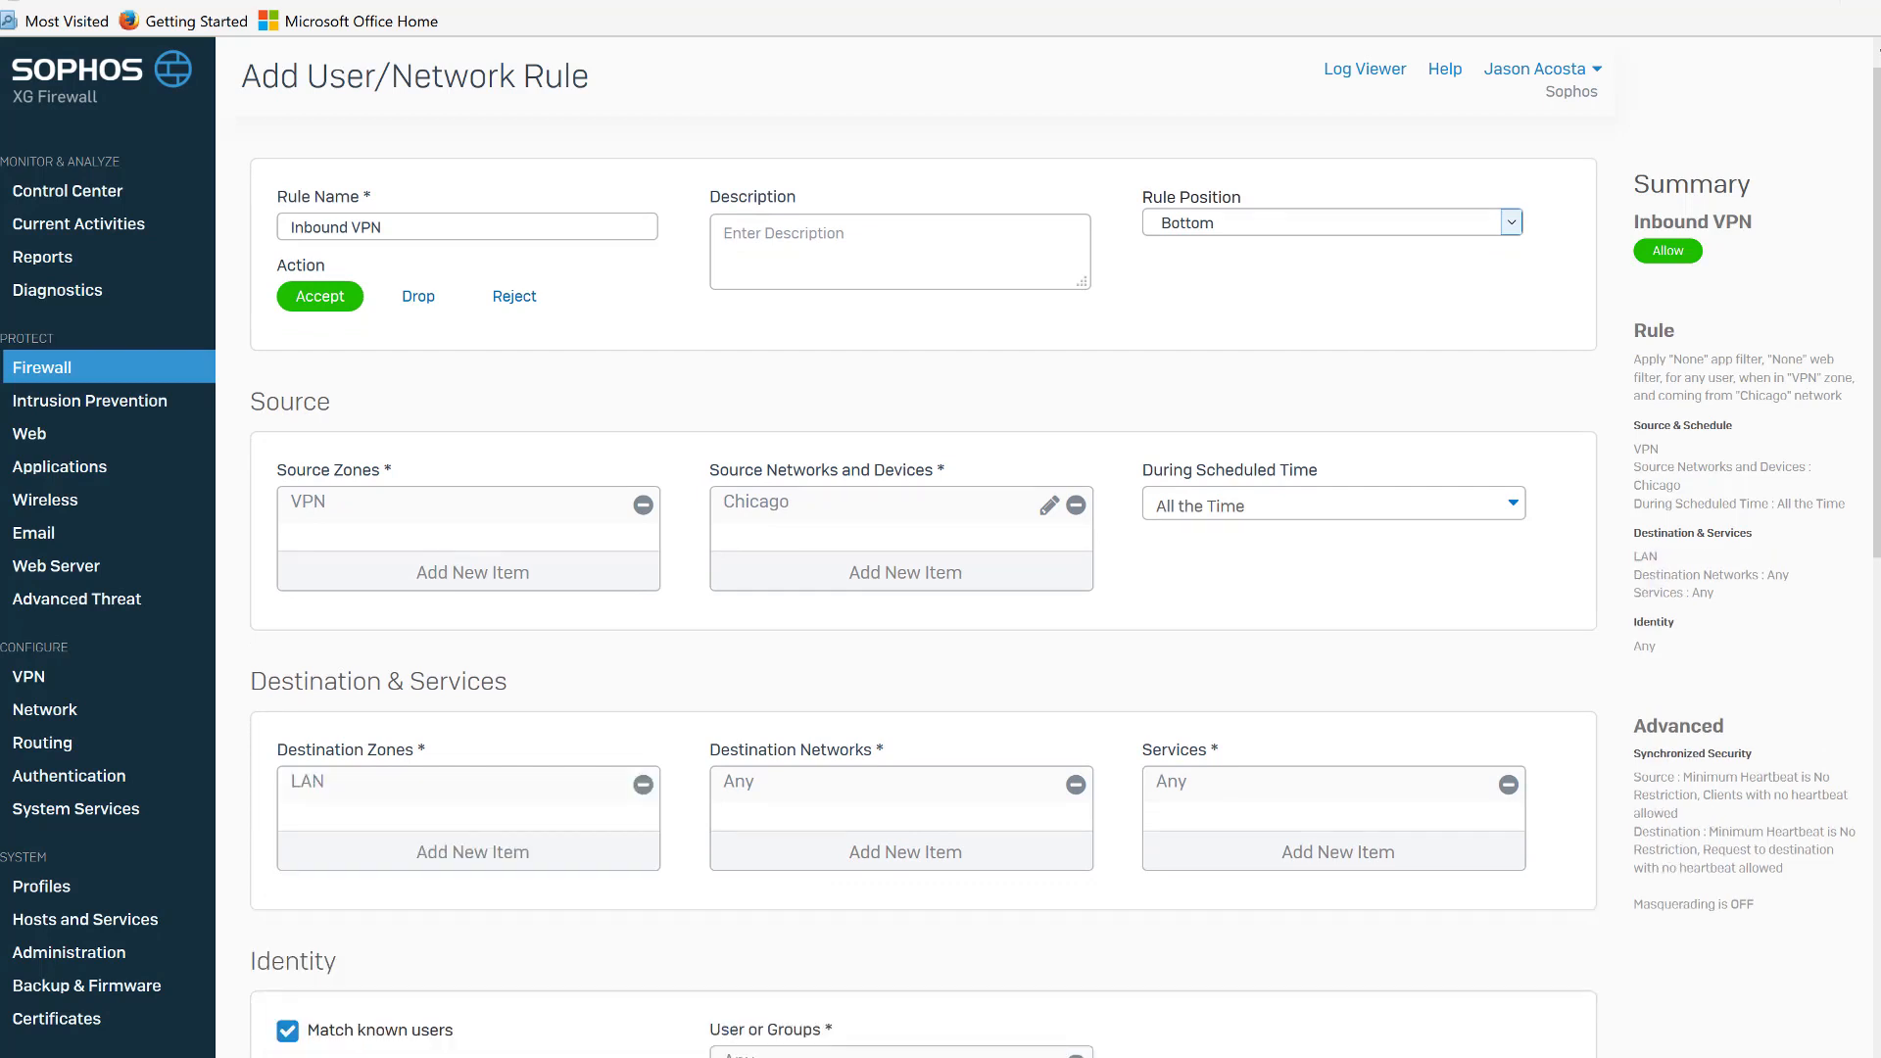
click(905, 852)
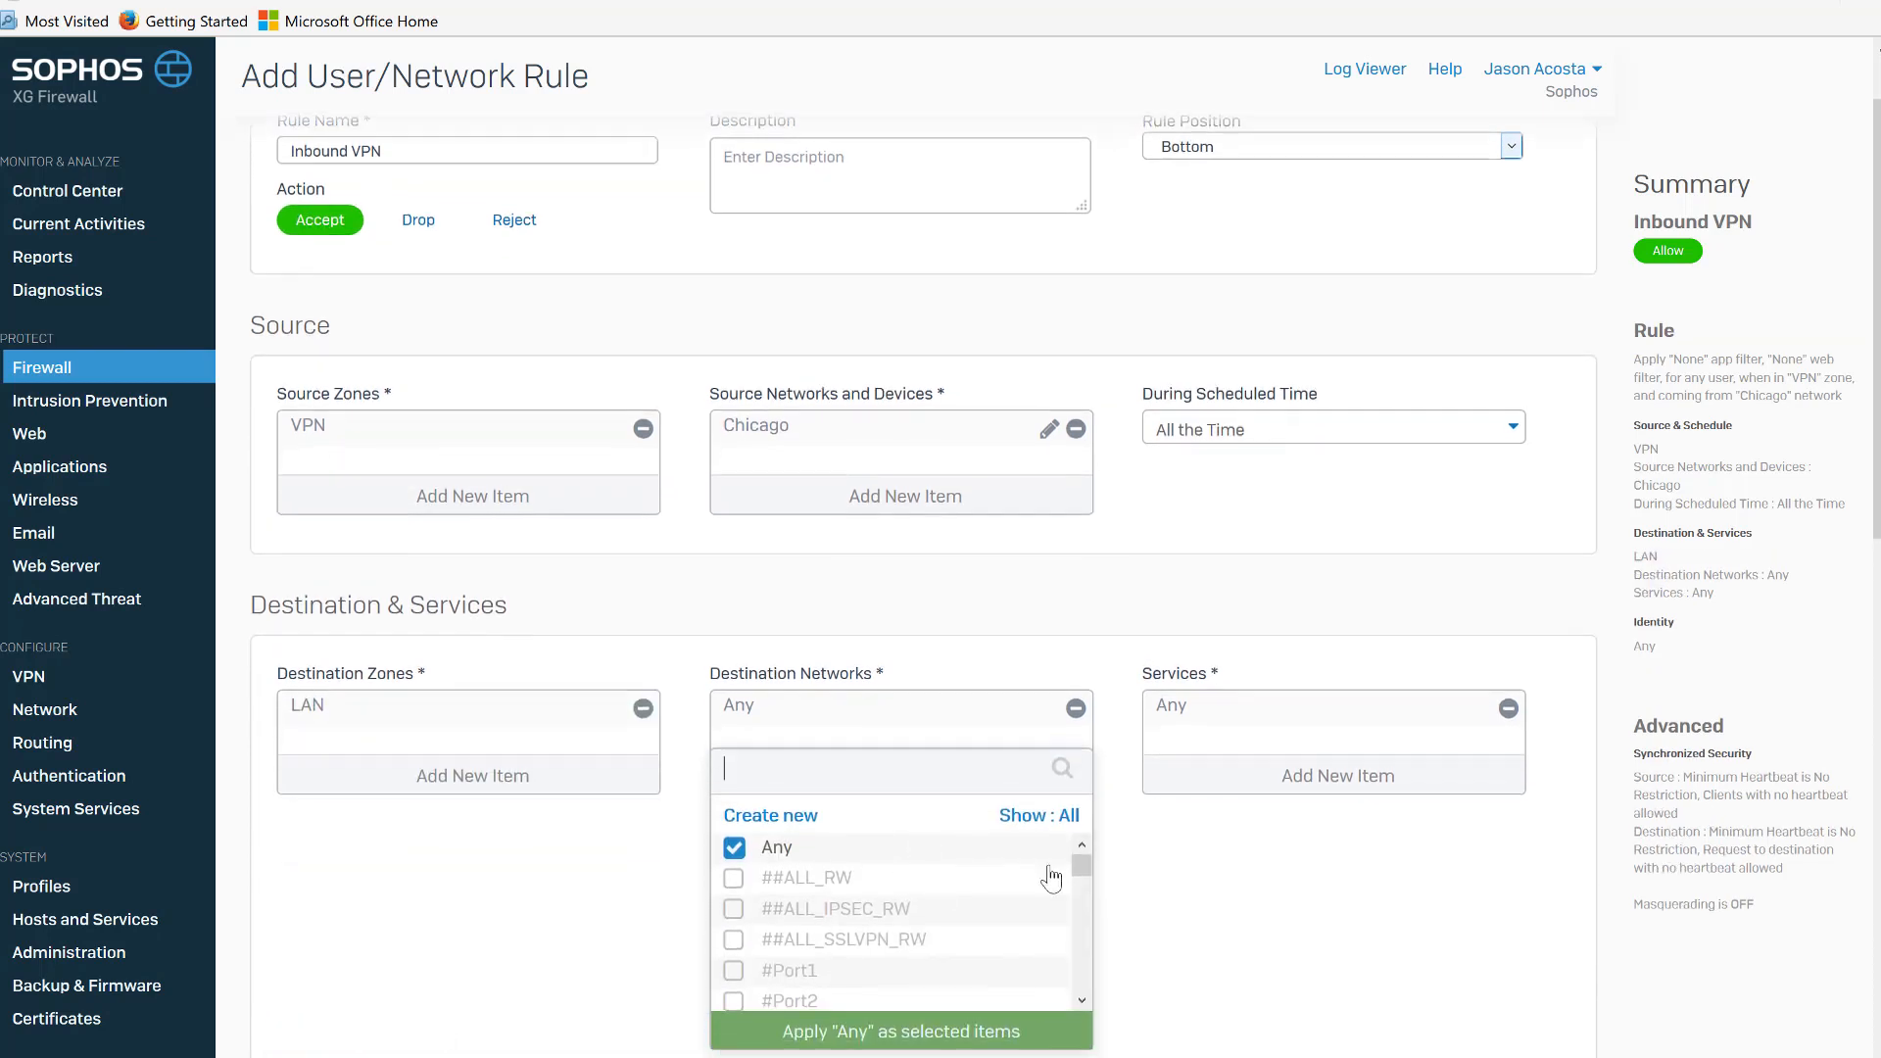
click(735, 853)
click(1019, 821)
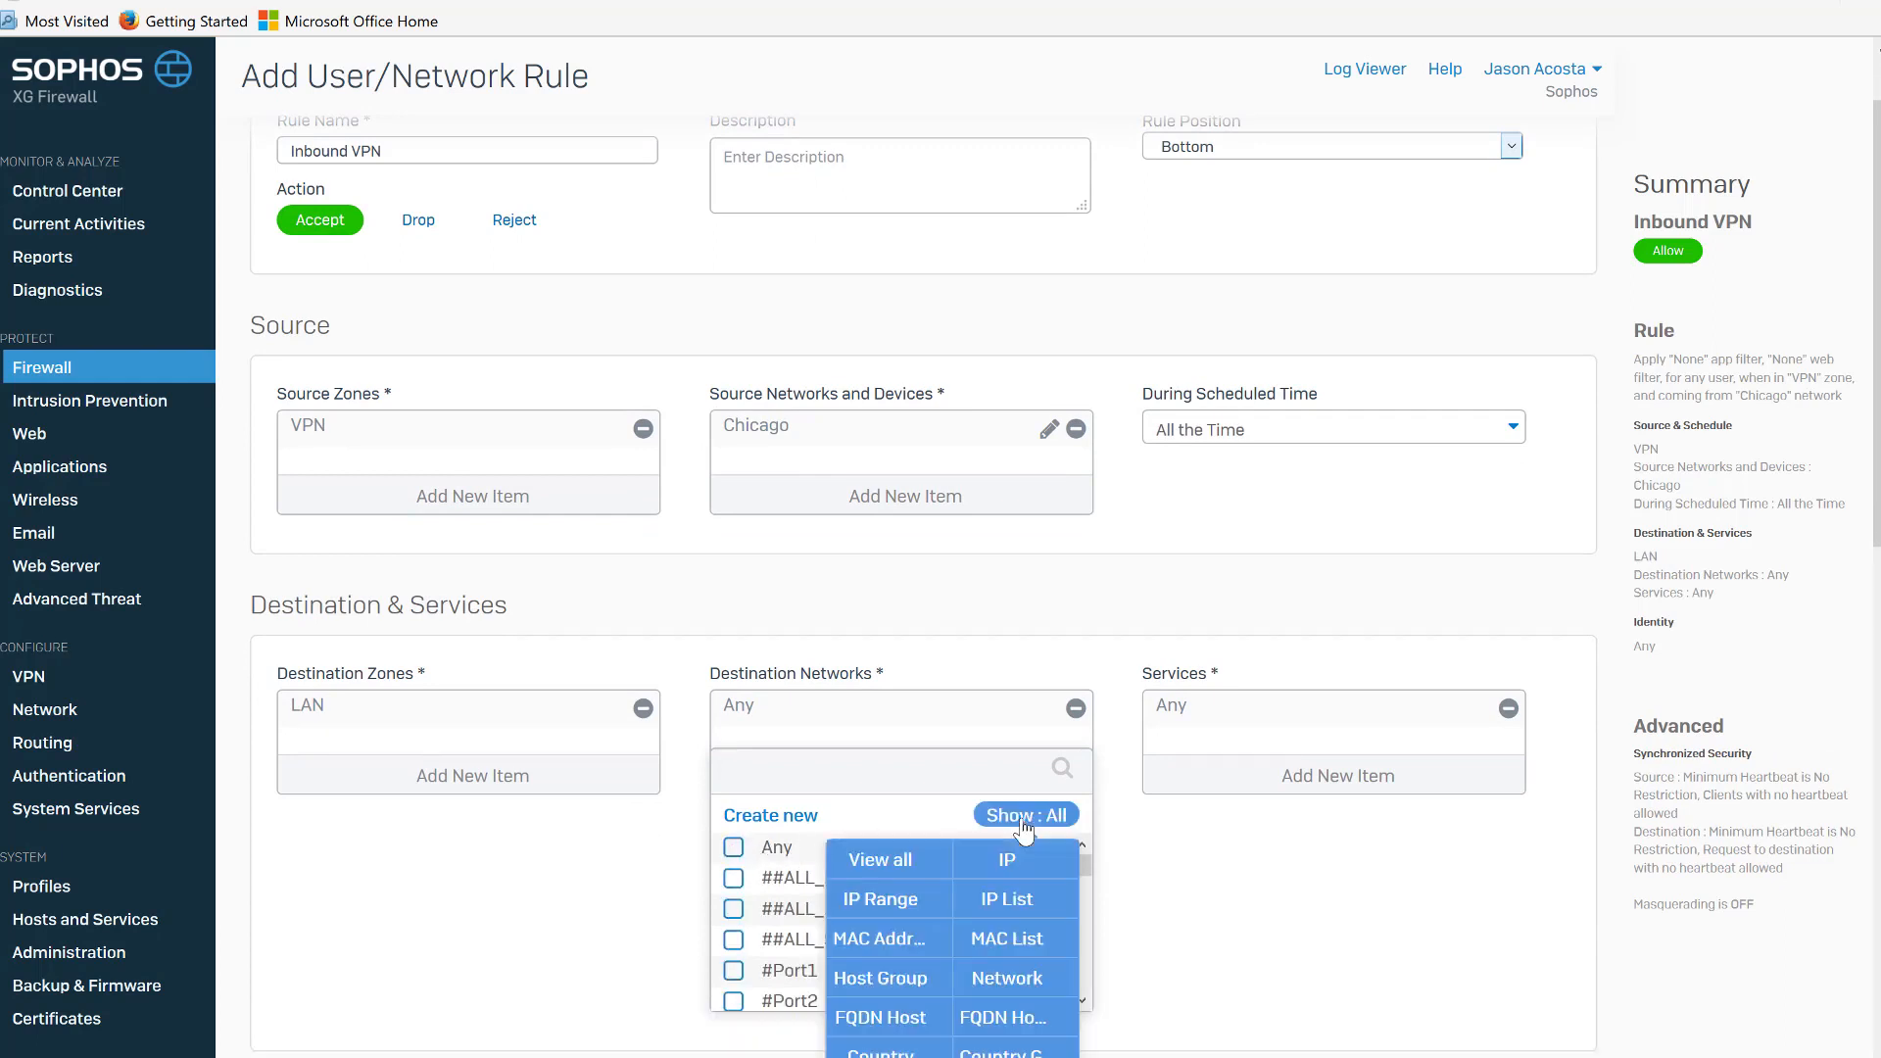
click(1005, 978)
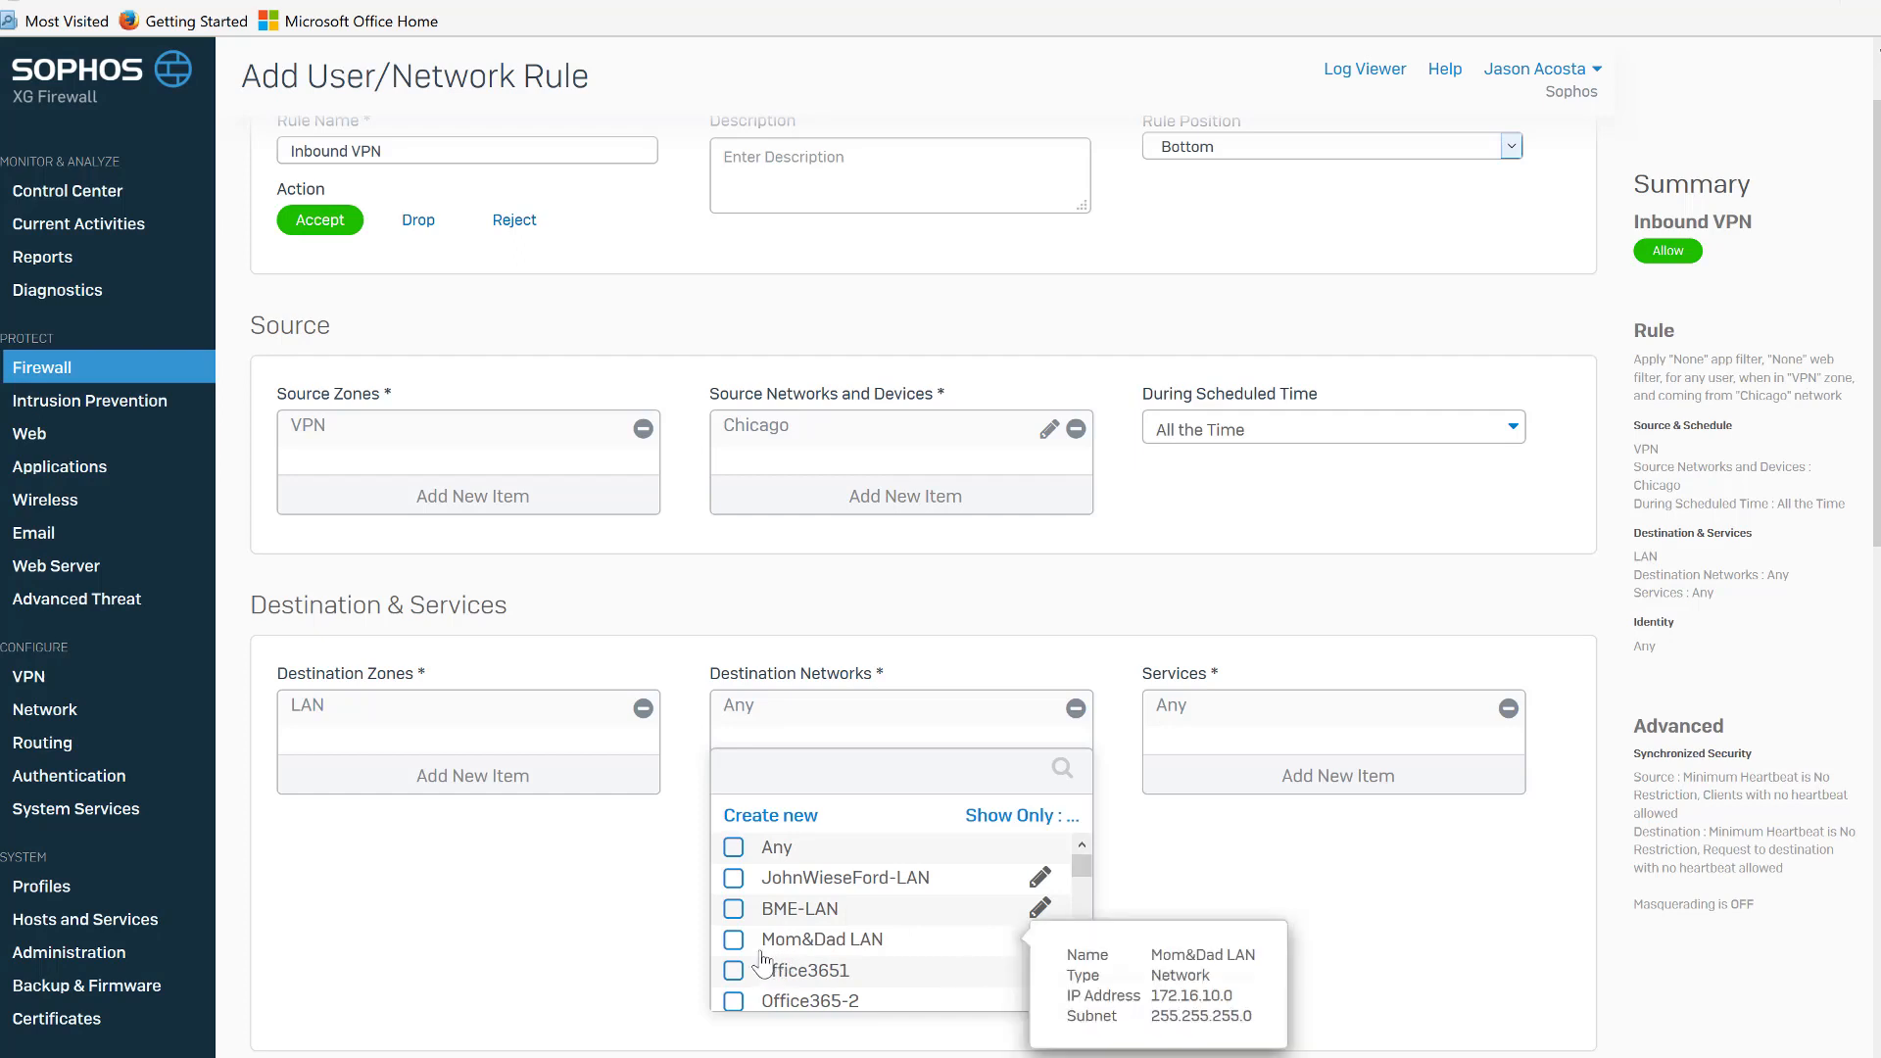
click(734, 910)
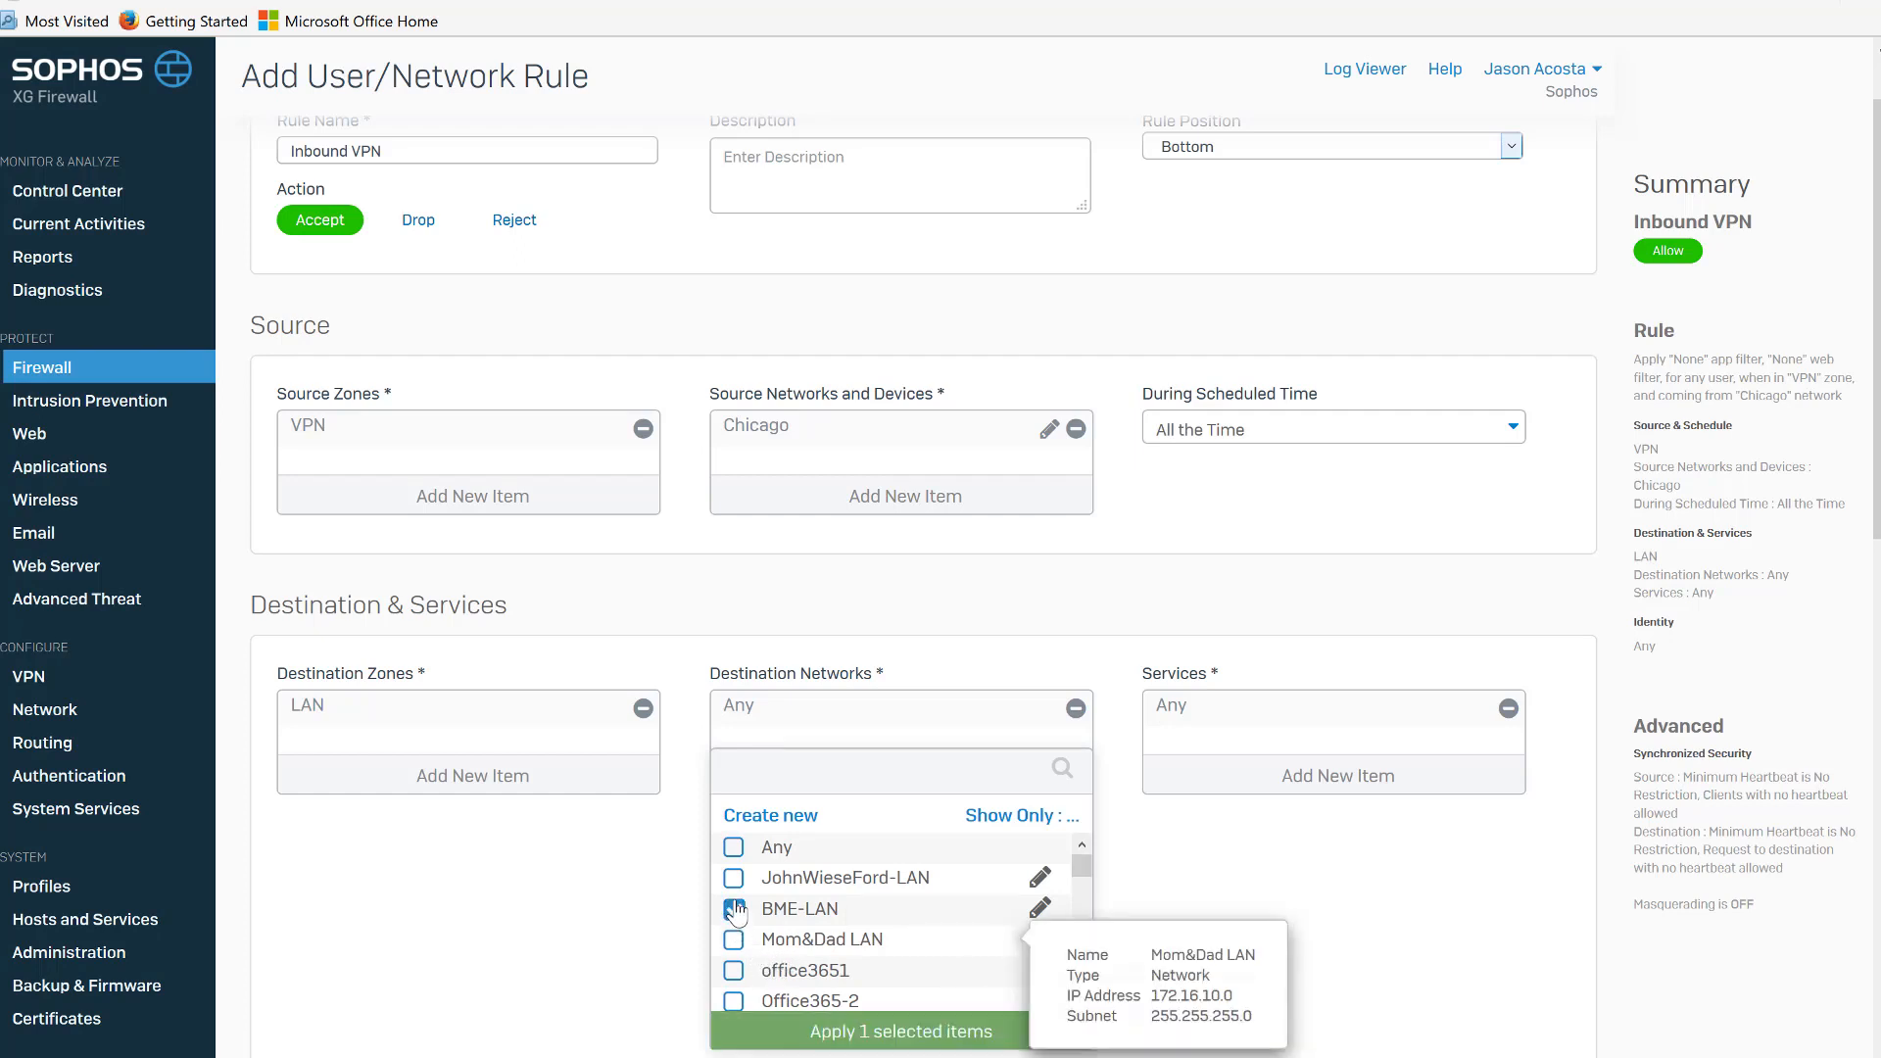
click(897, 1032)
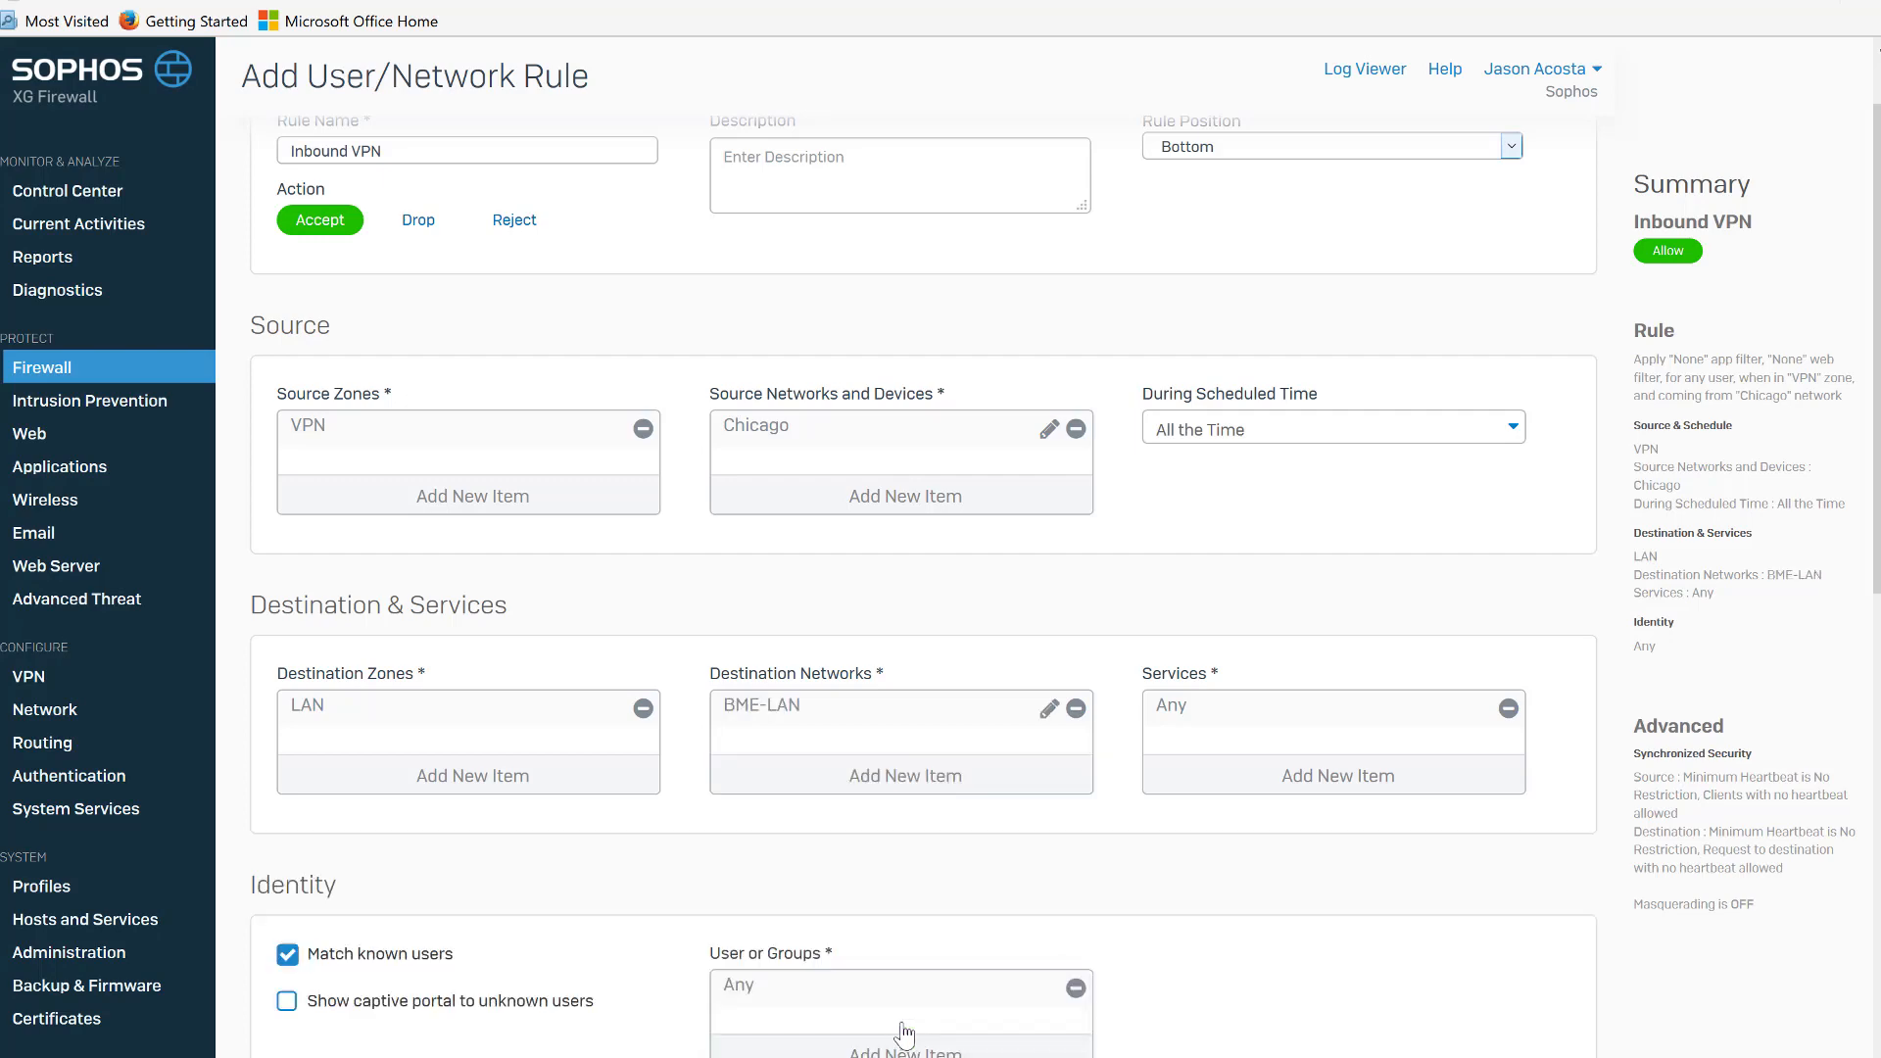
Turn off matching known users and save the Inbound VPN rule.
click(286, 955)
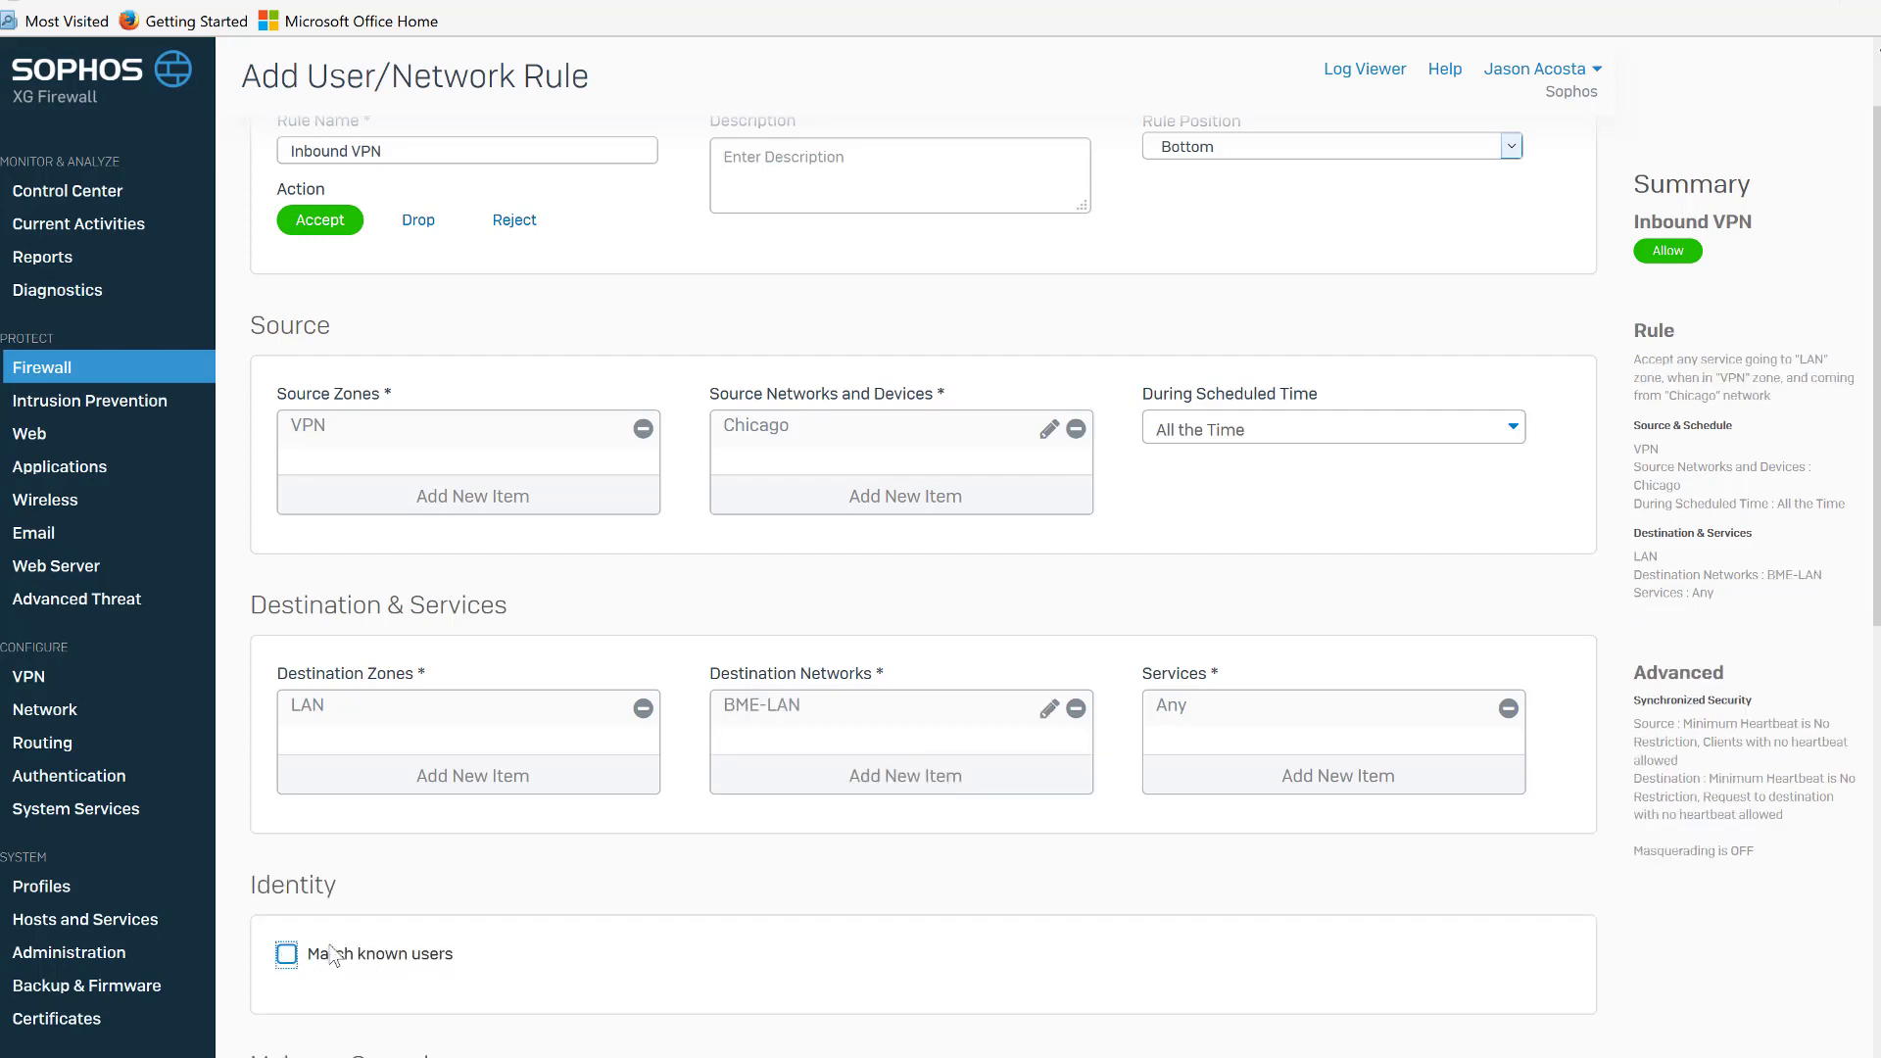
scroll(1870, 524, down, 4)
scroll(1869, 524, down, 6)
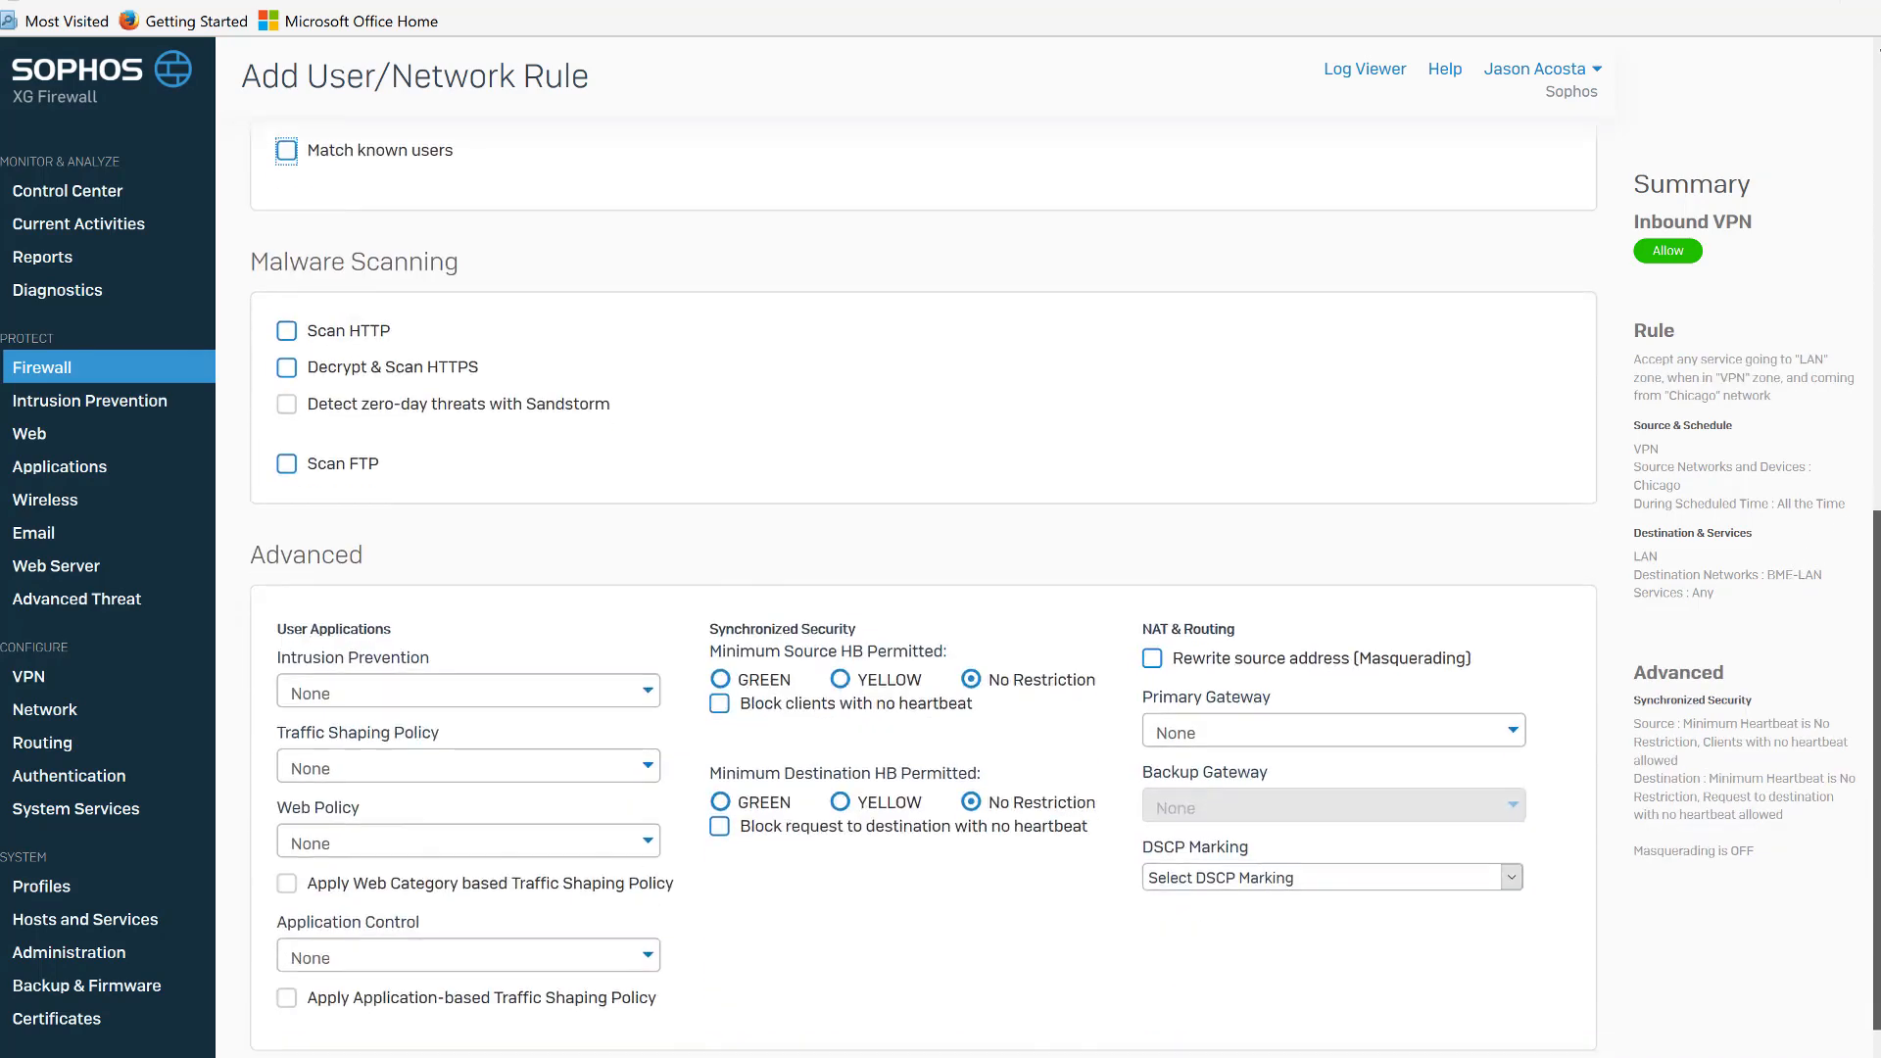
click(287, 998)
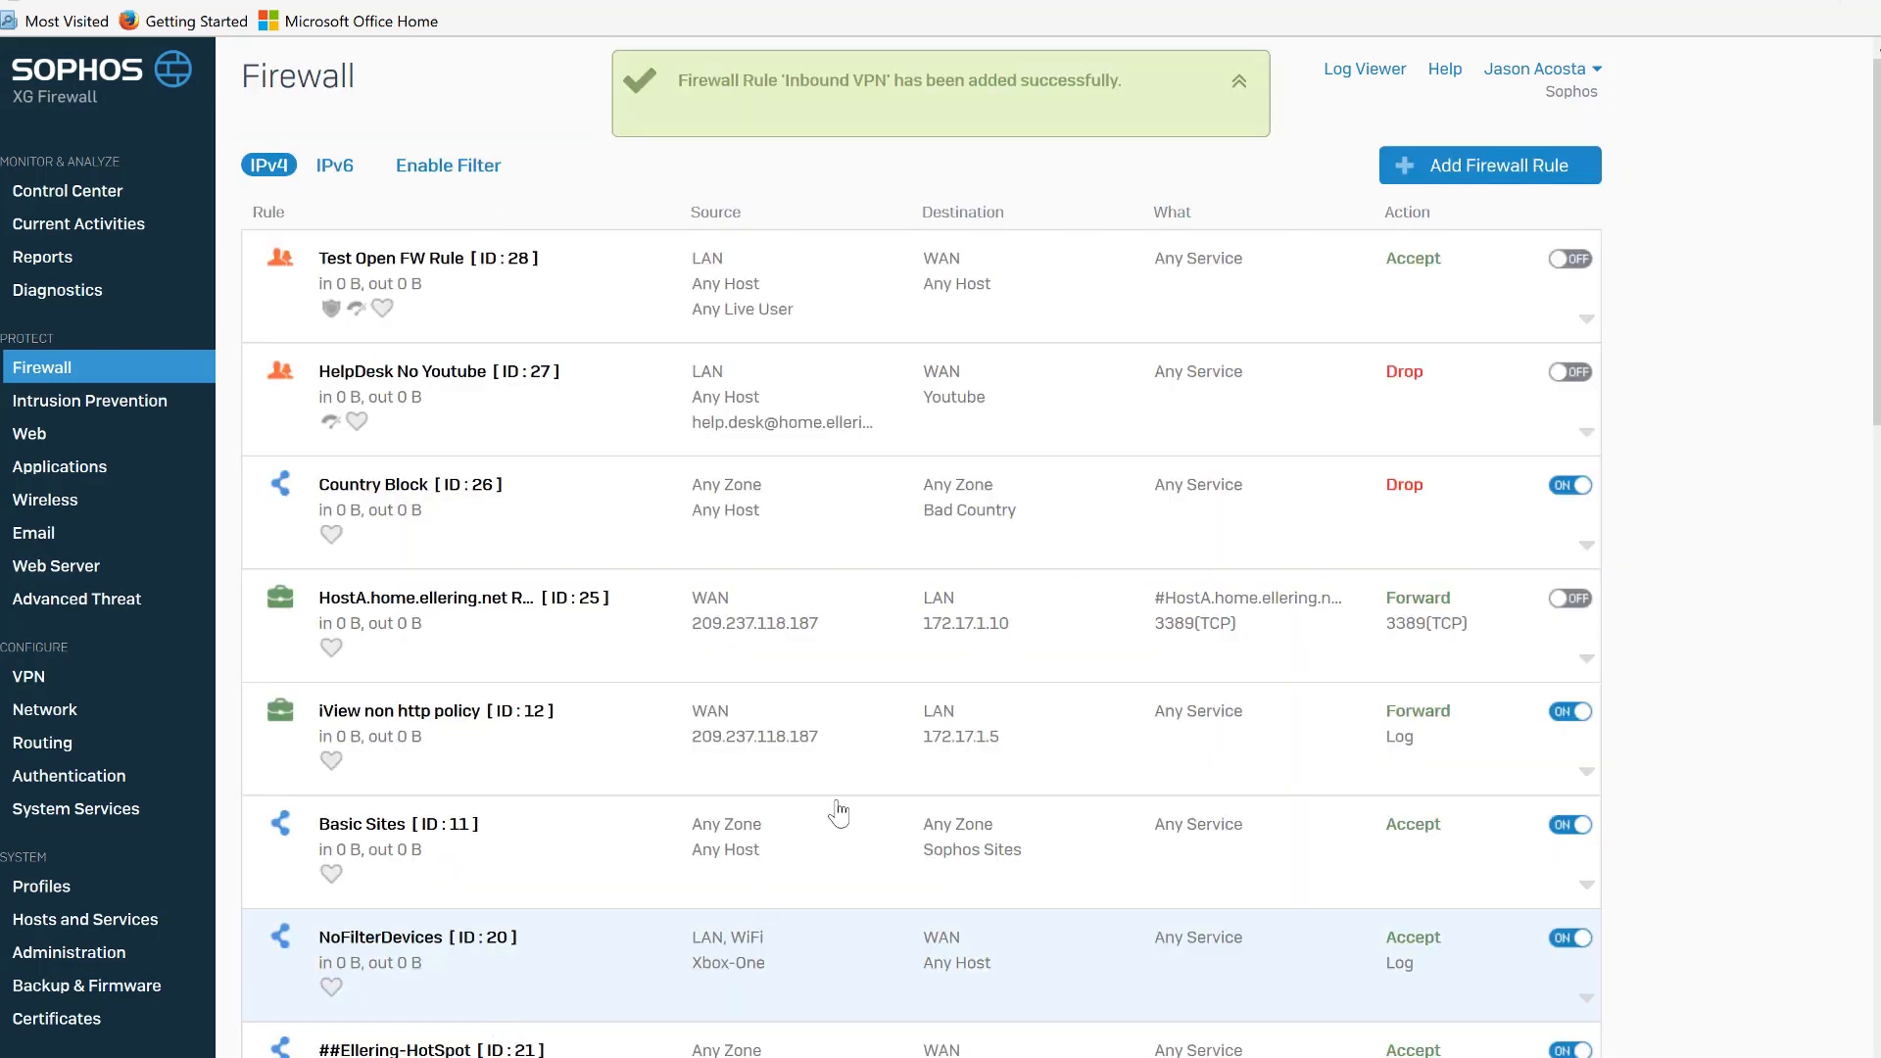
Create a new user/network firewall rule named Outbound.
click(1440, 164)
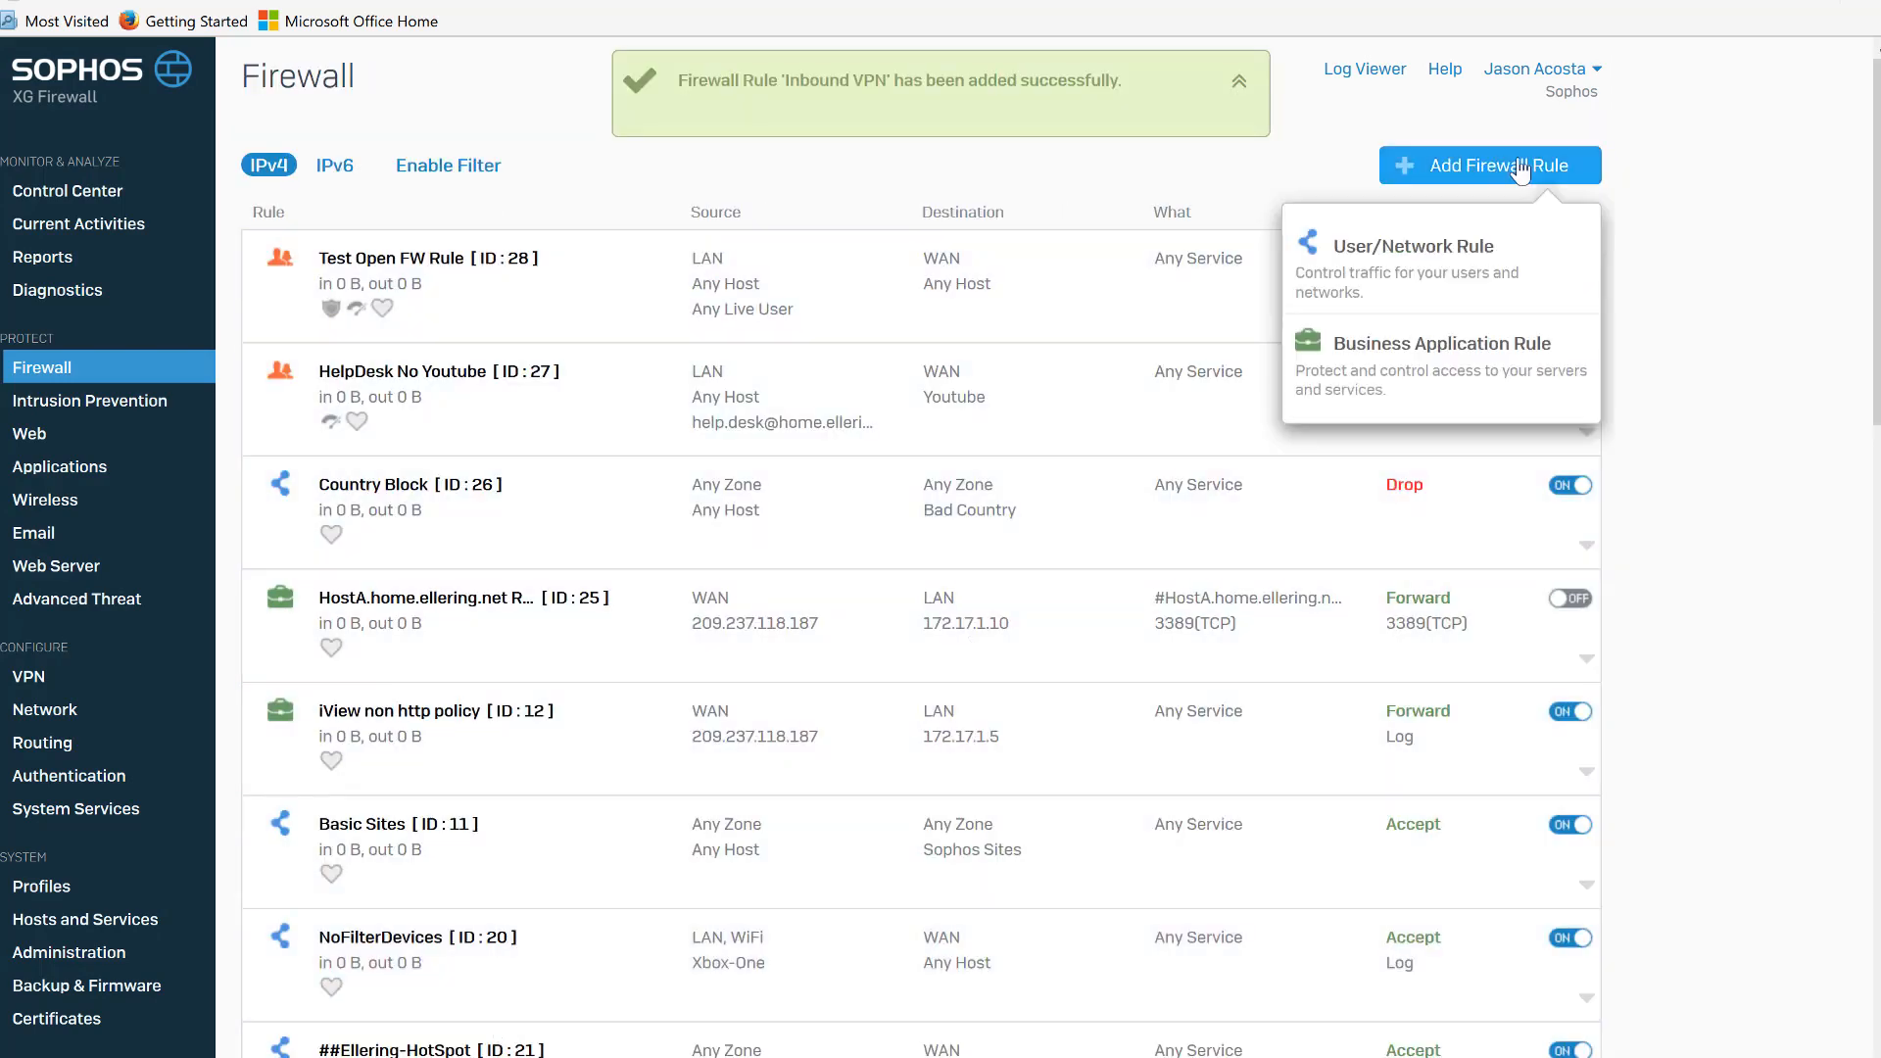
click(1493, 255)
text(Ou)
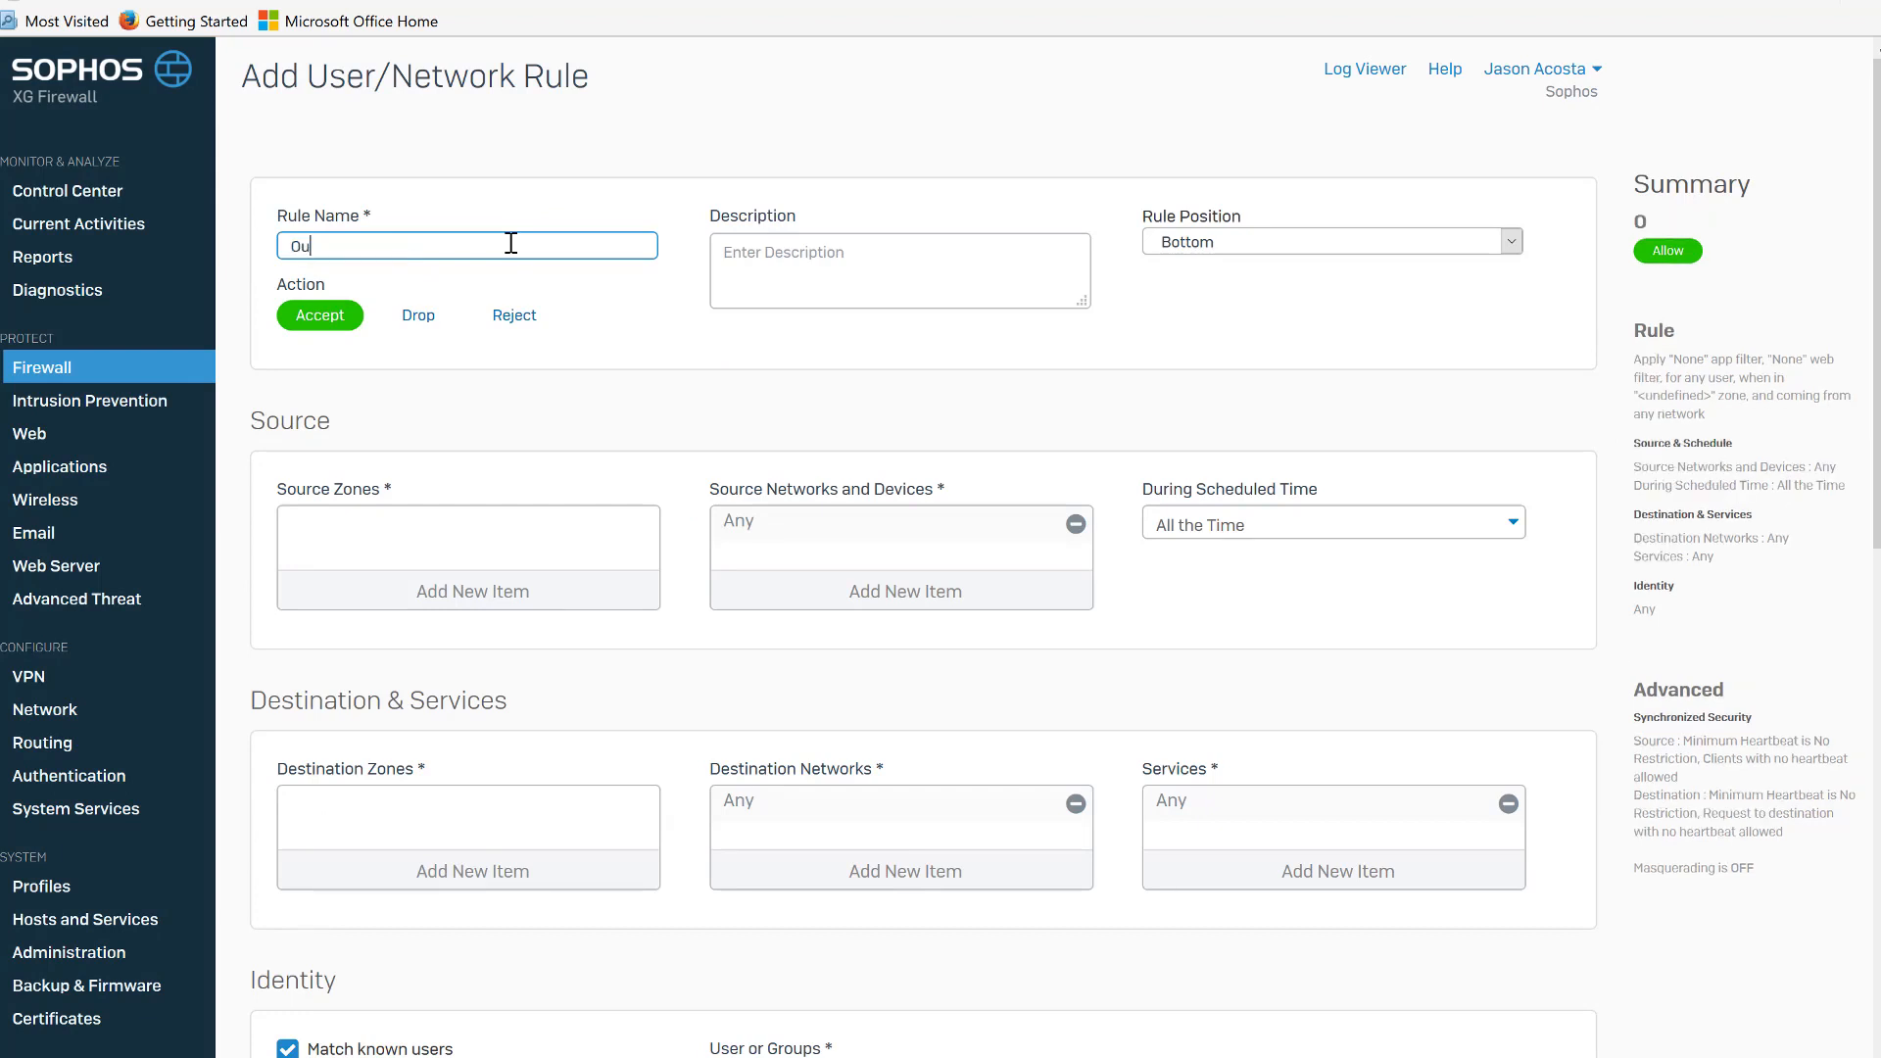
text(tbound)
Set the rule's source zone to LAN and its source network to BME-LAN instead of Any.
click(520, 599)
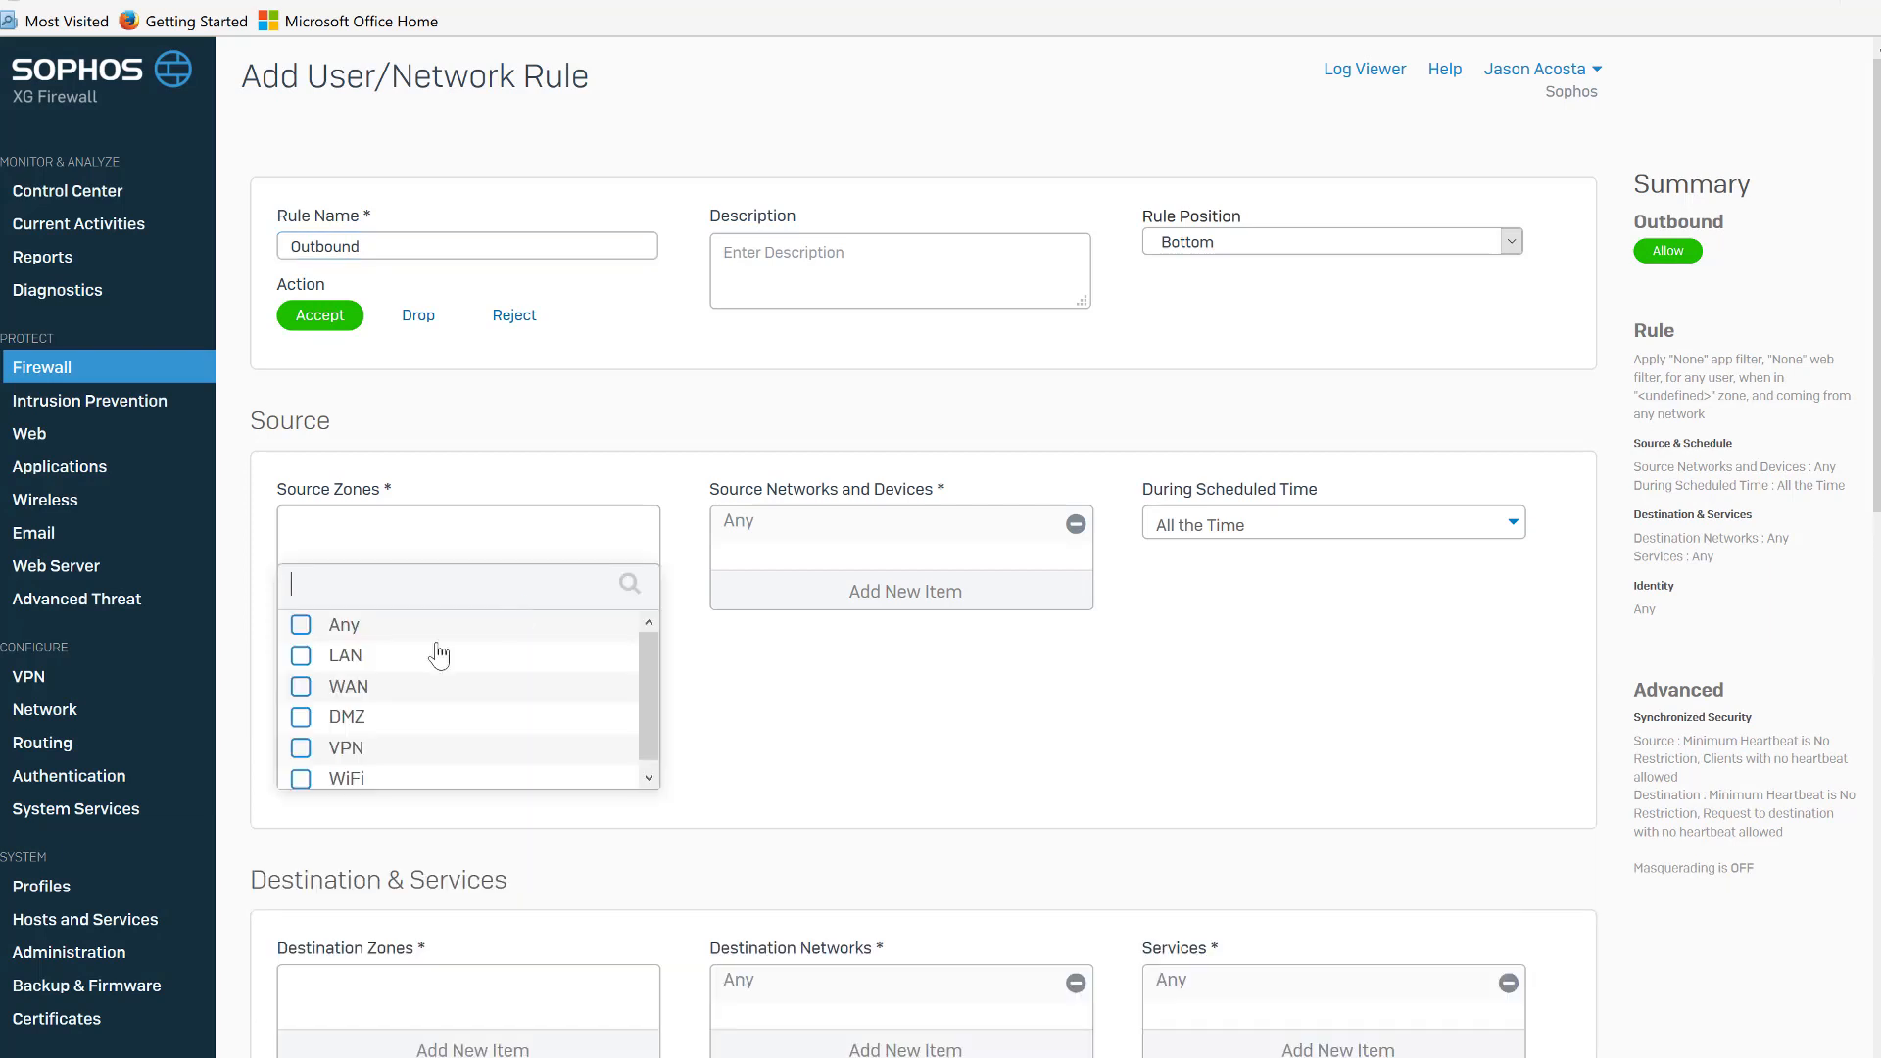
click(302, 658)
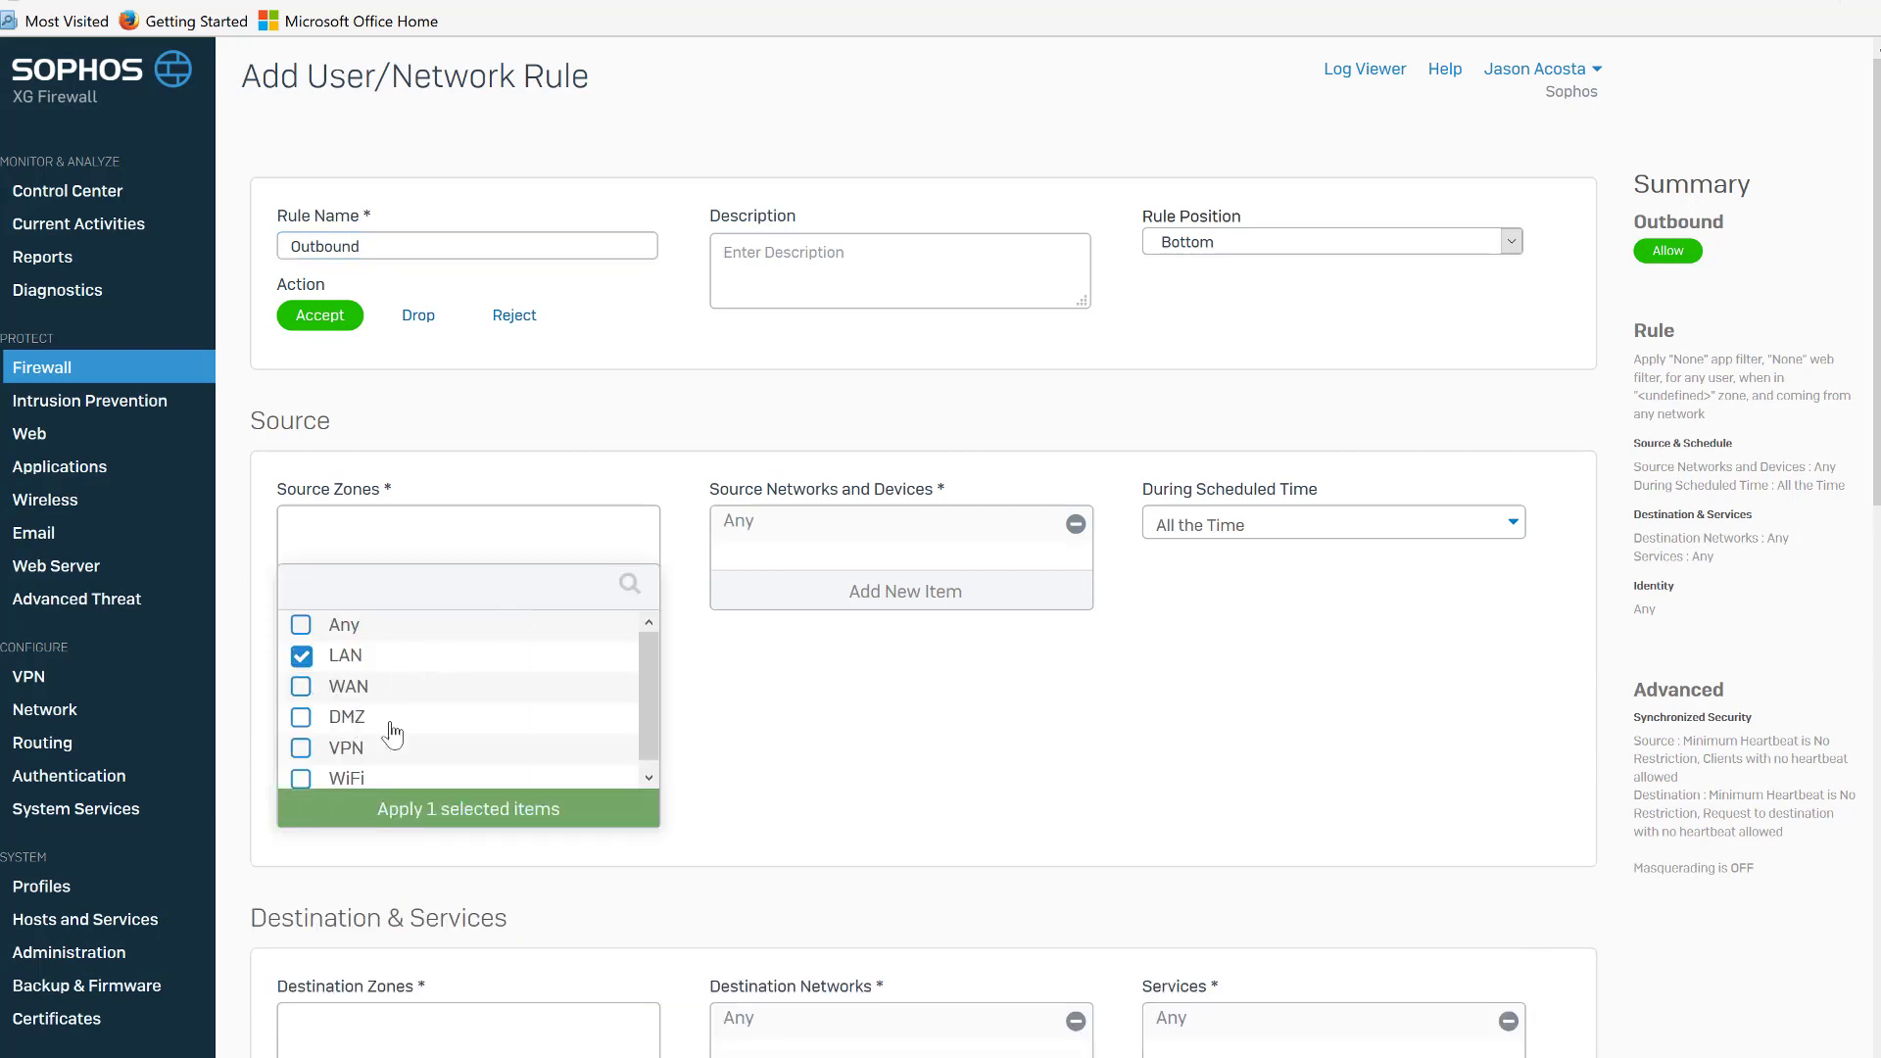
click(514, 802)
click(991, 608)
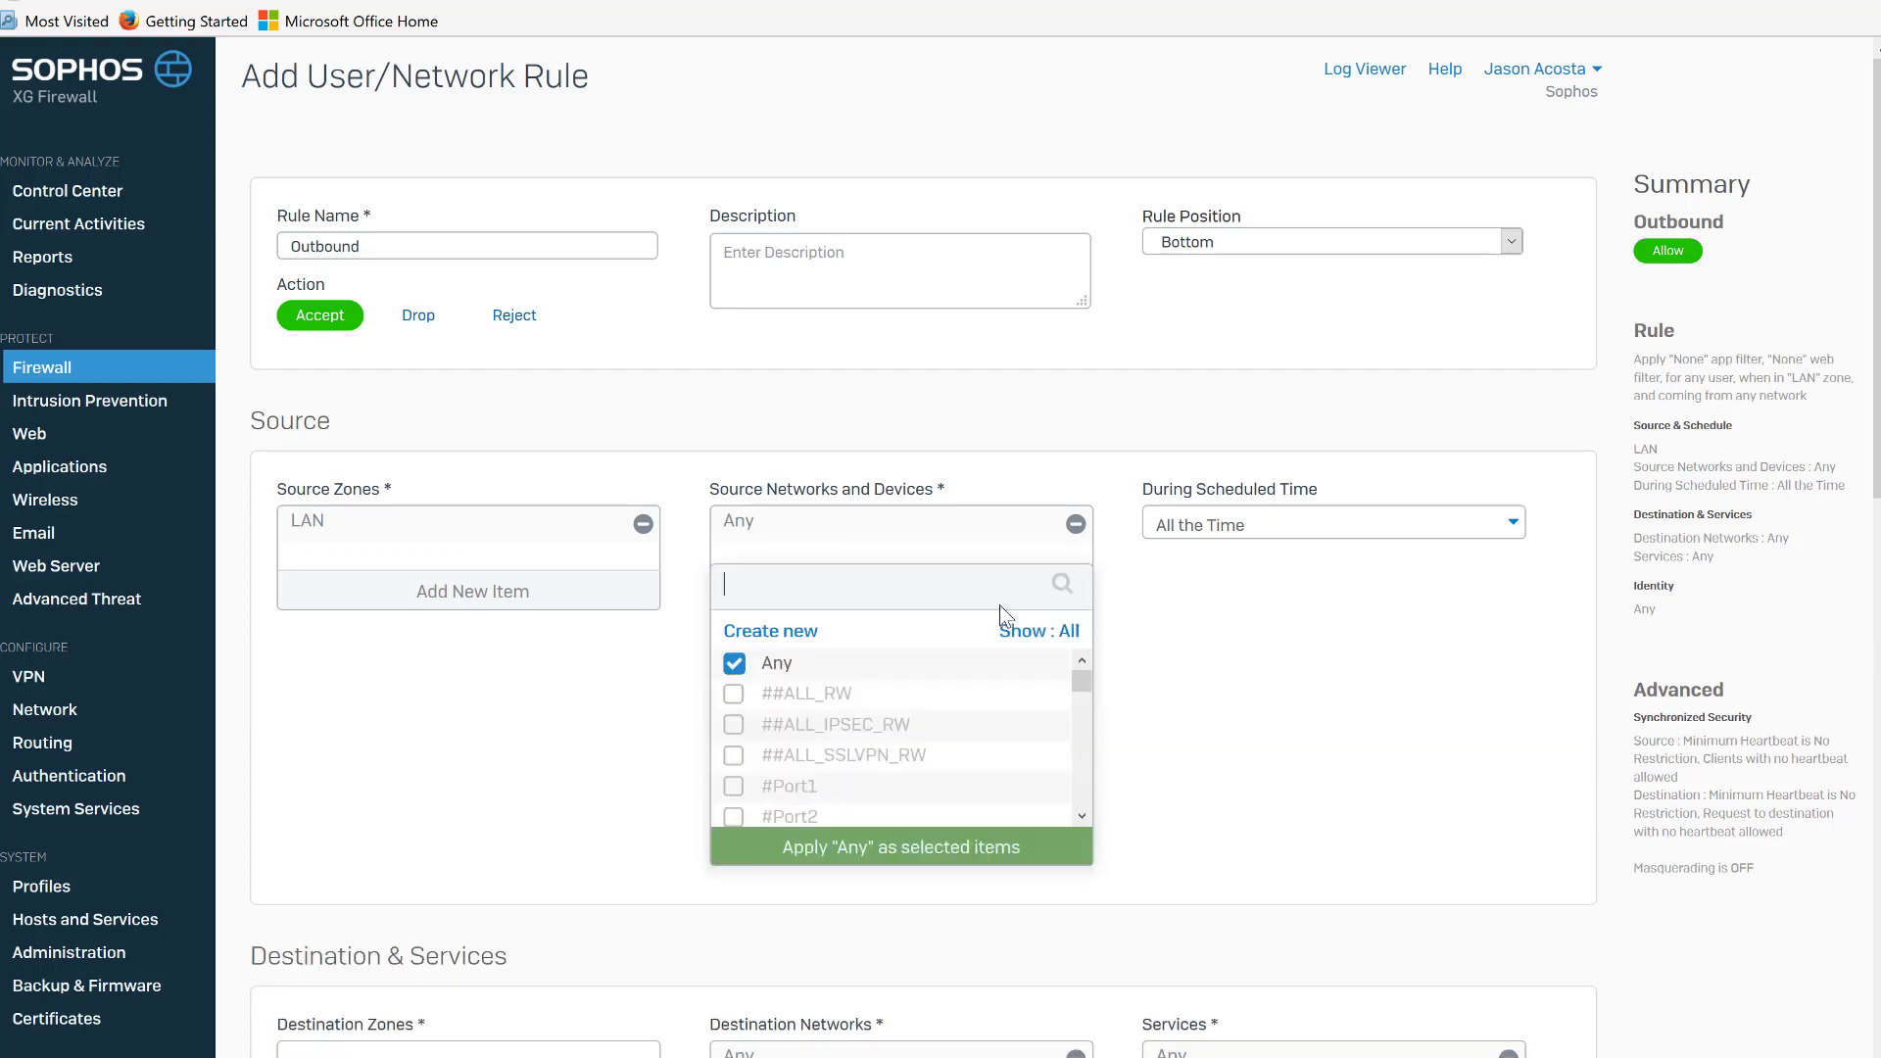
click(1050, 631)
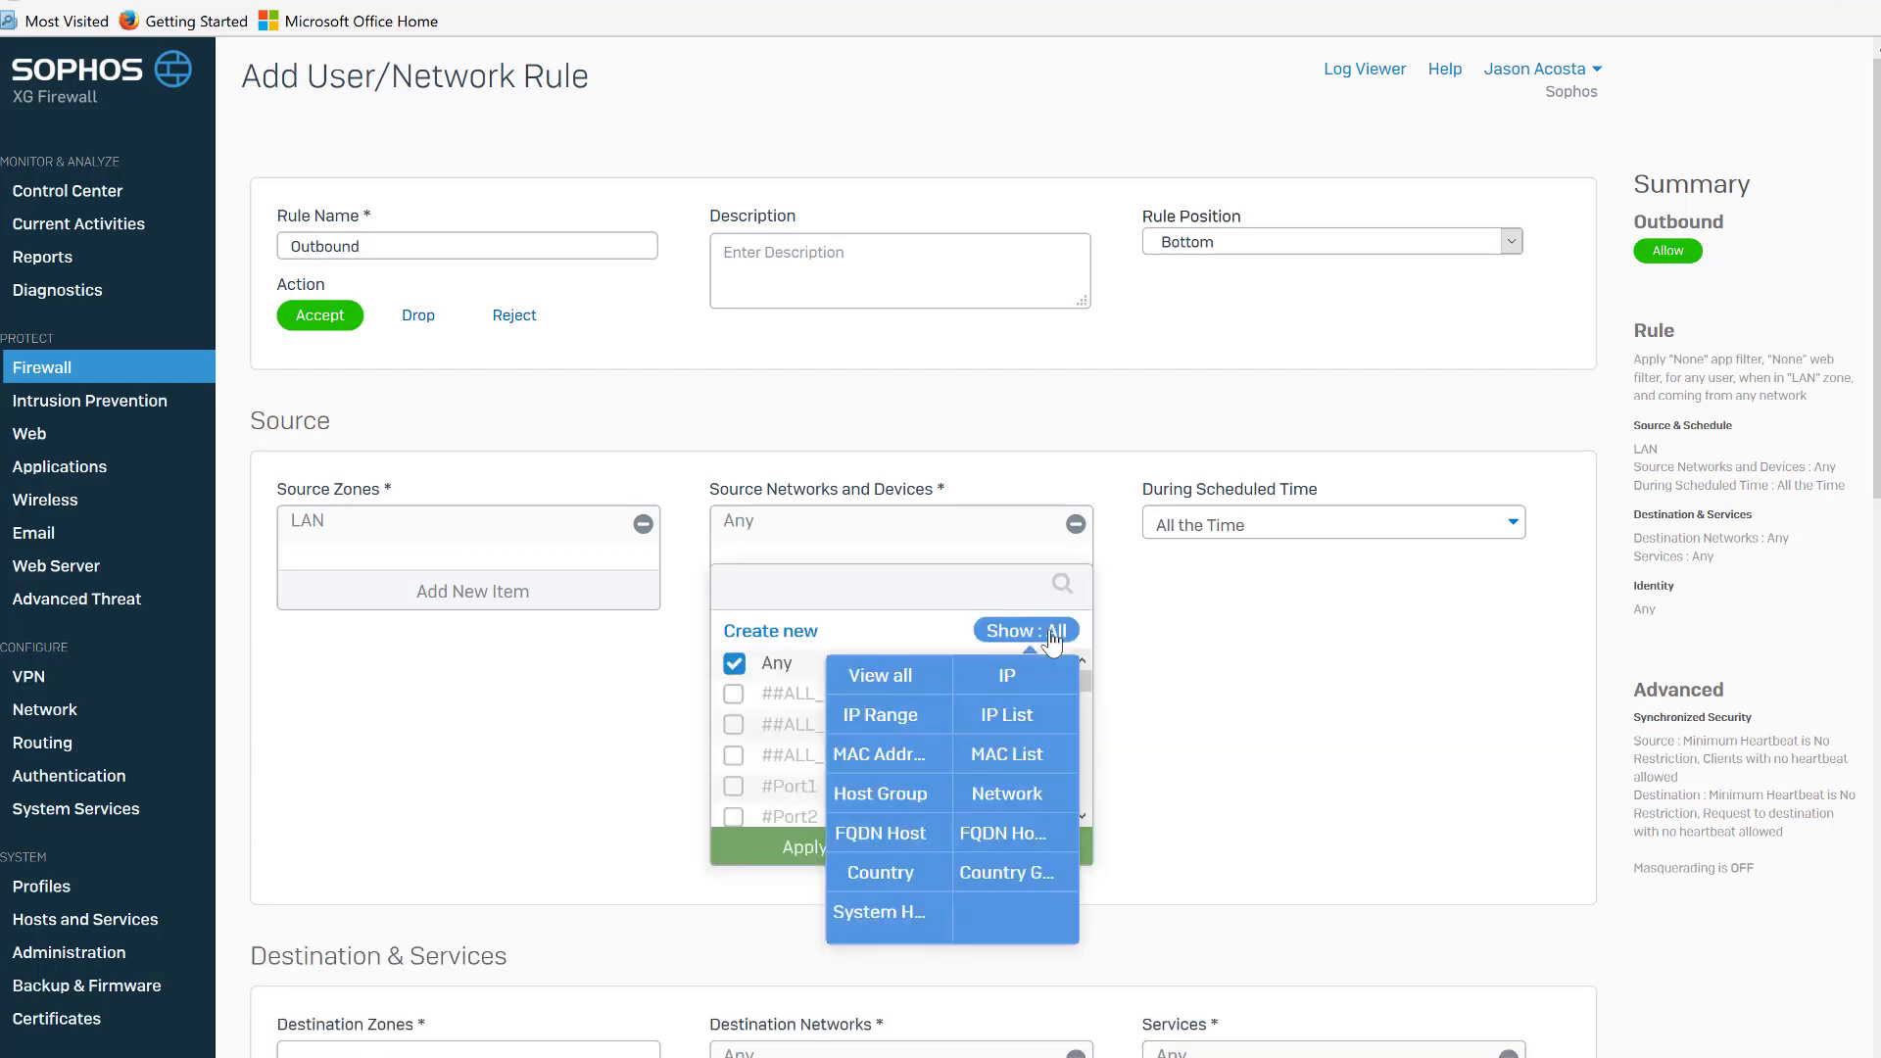
click(1017, 789)
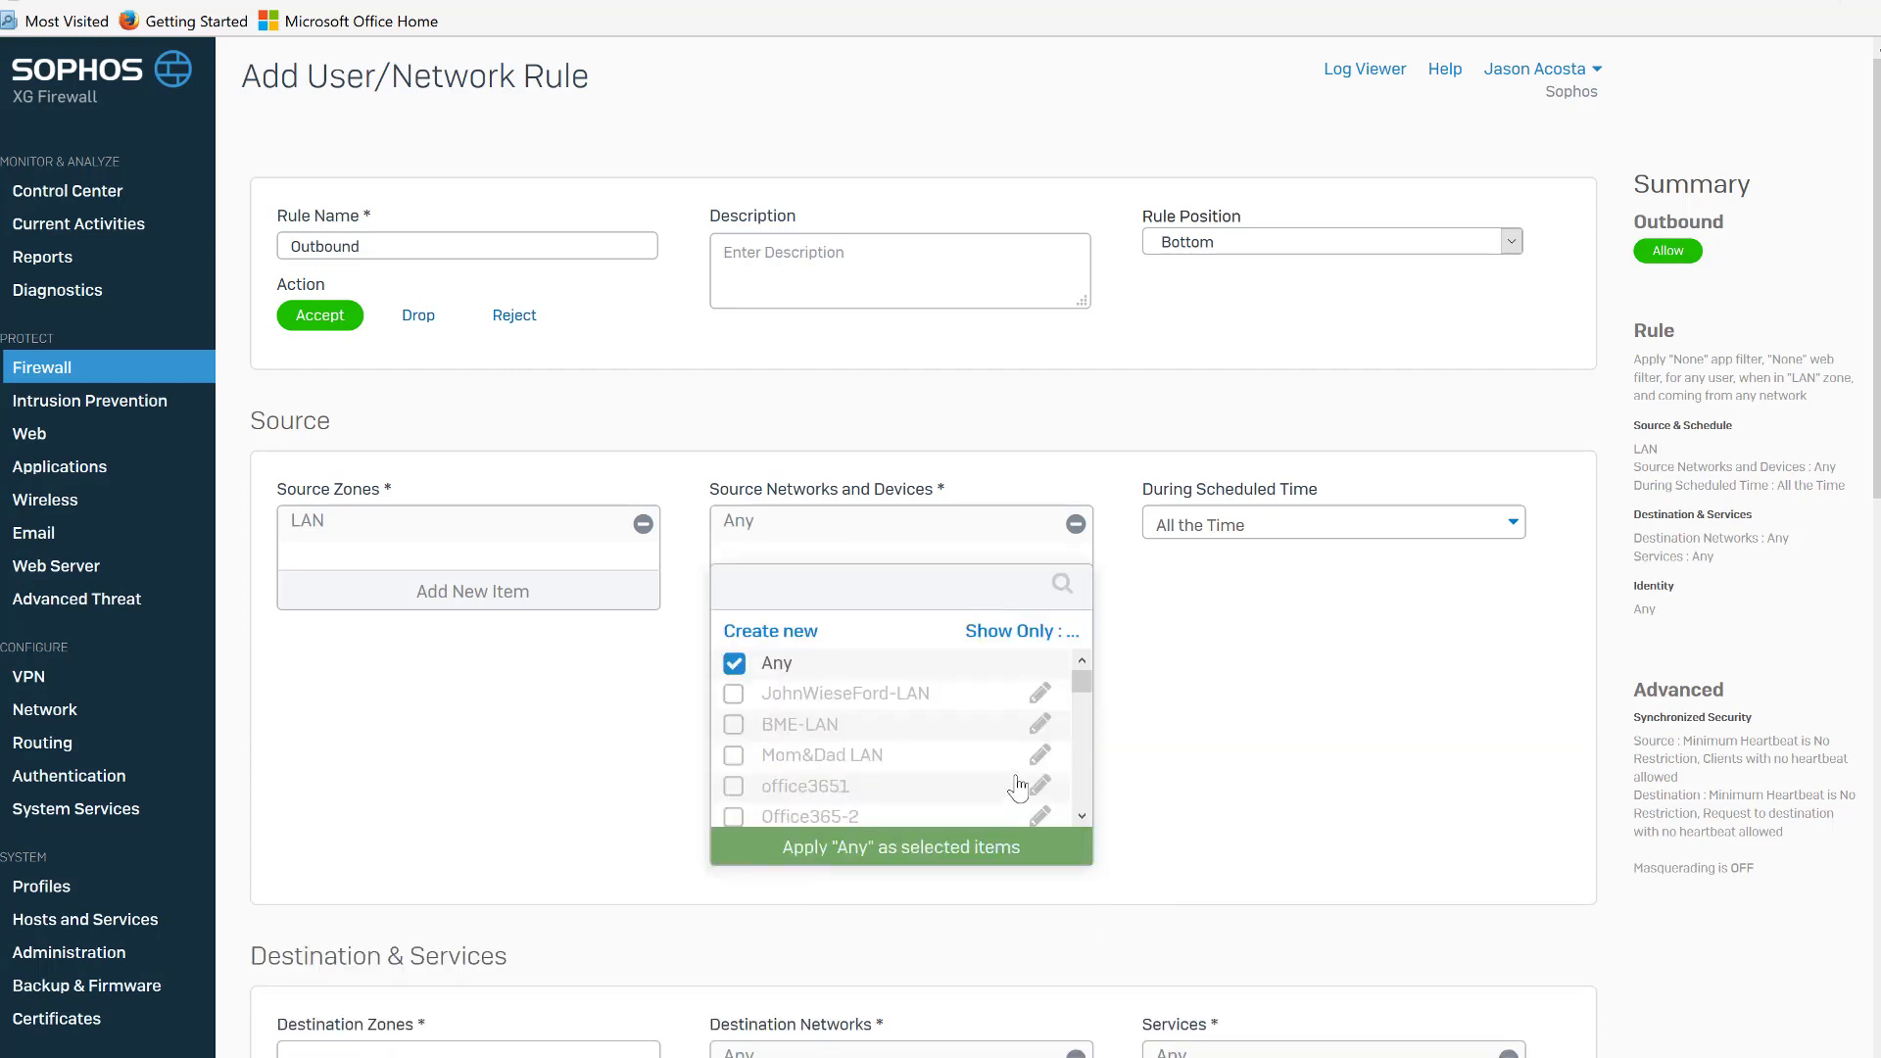
click(777, 663)
mouse_move(1074, 676)
mouse_down()
mouse_move(1054, 801)
mouse_move(1074, 668)
mouse_up()
click(815, 725)
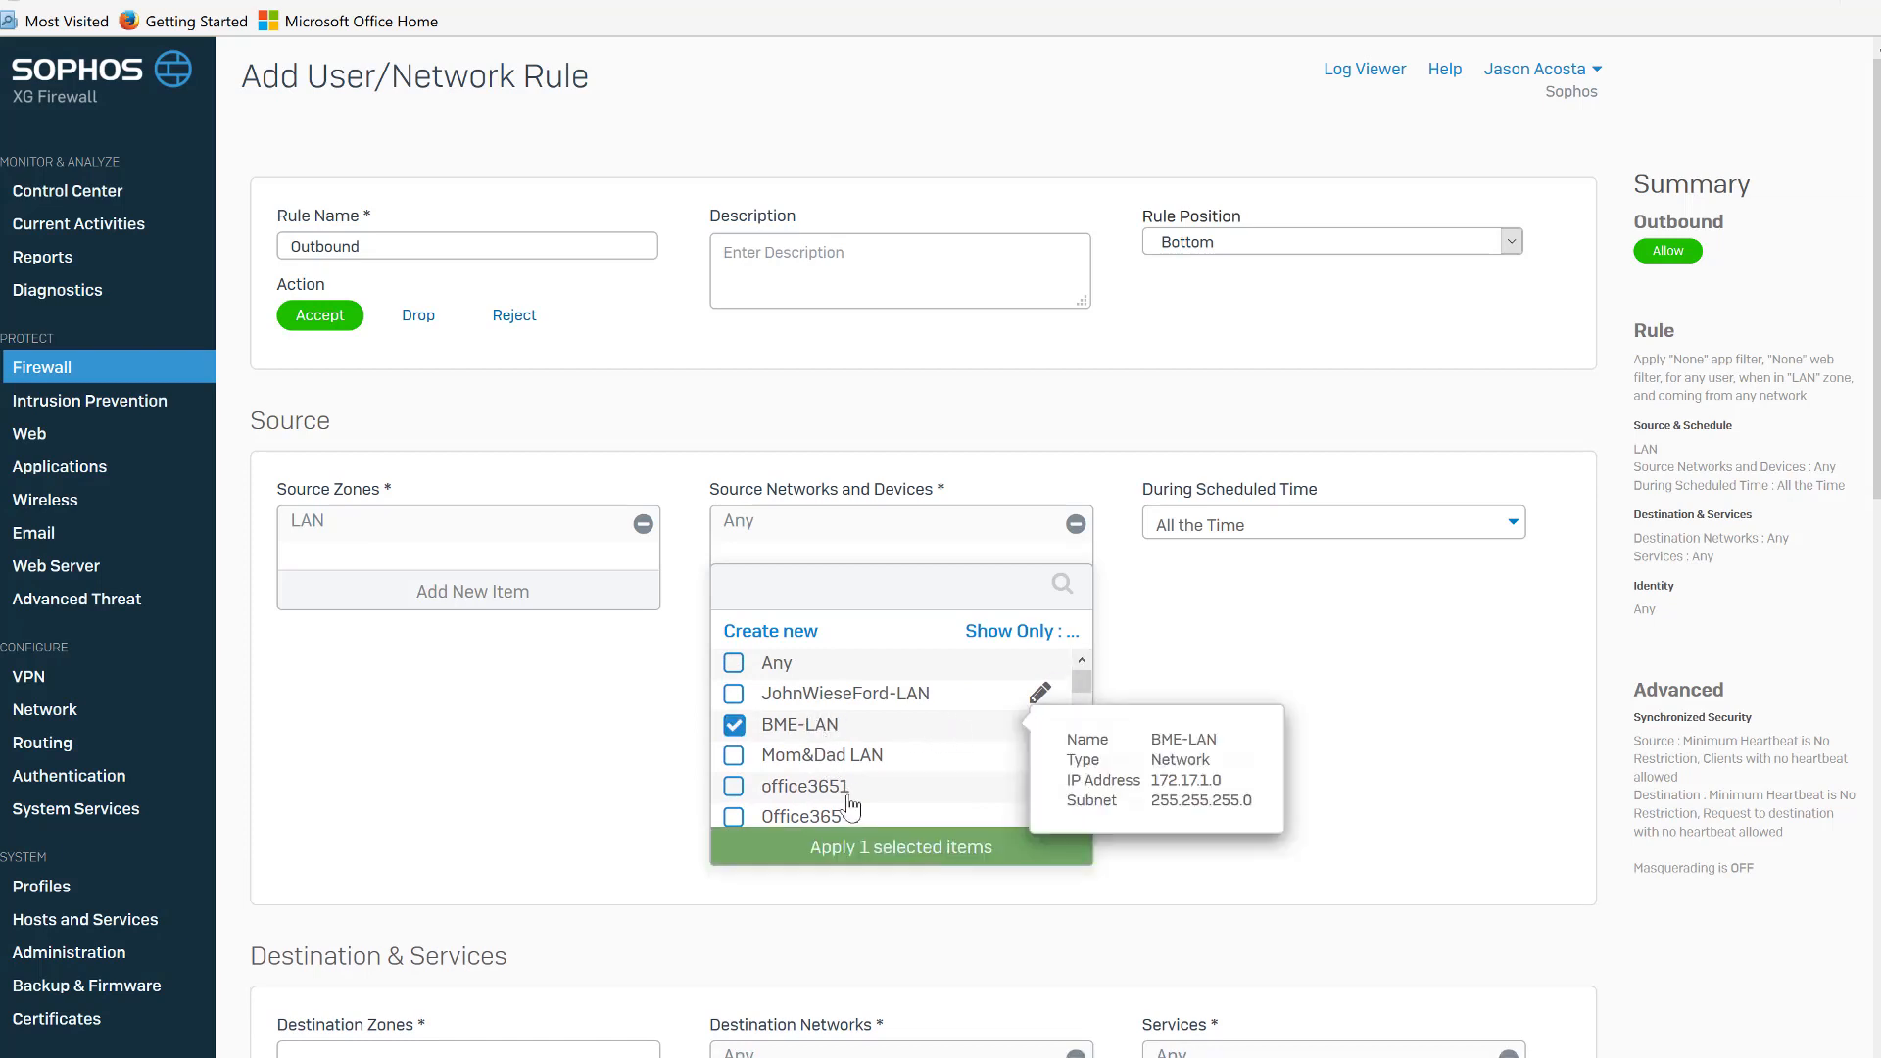
click(851, 845)
Set the destination zone to VPN and the destination network to Chicago instead of Any.
click(592, 881)
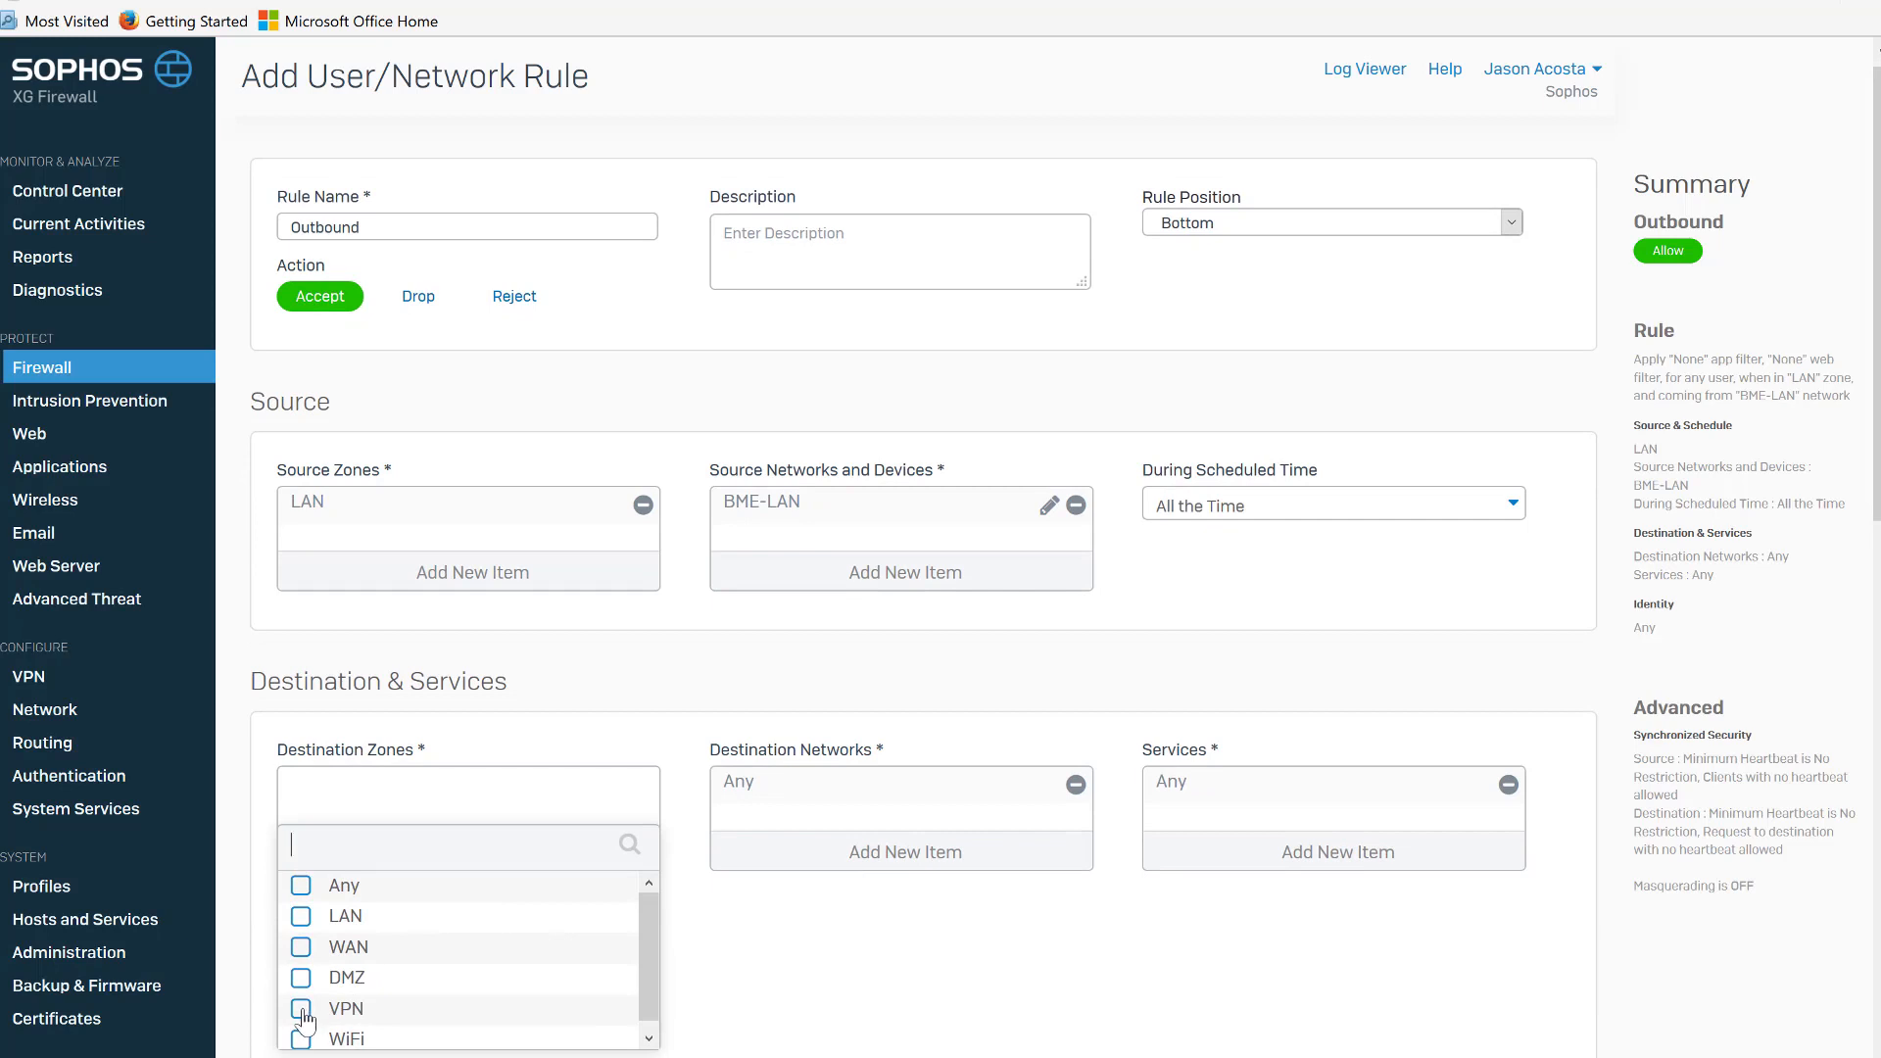
click(304, 1015)
click(468, 1055)
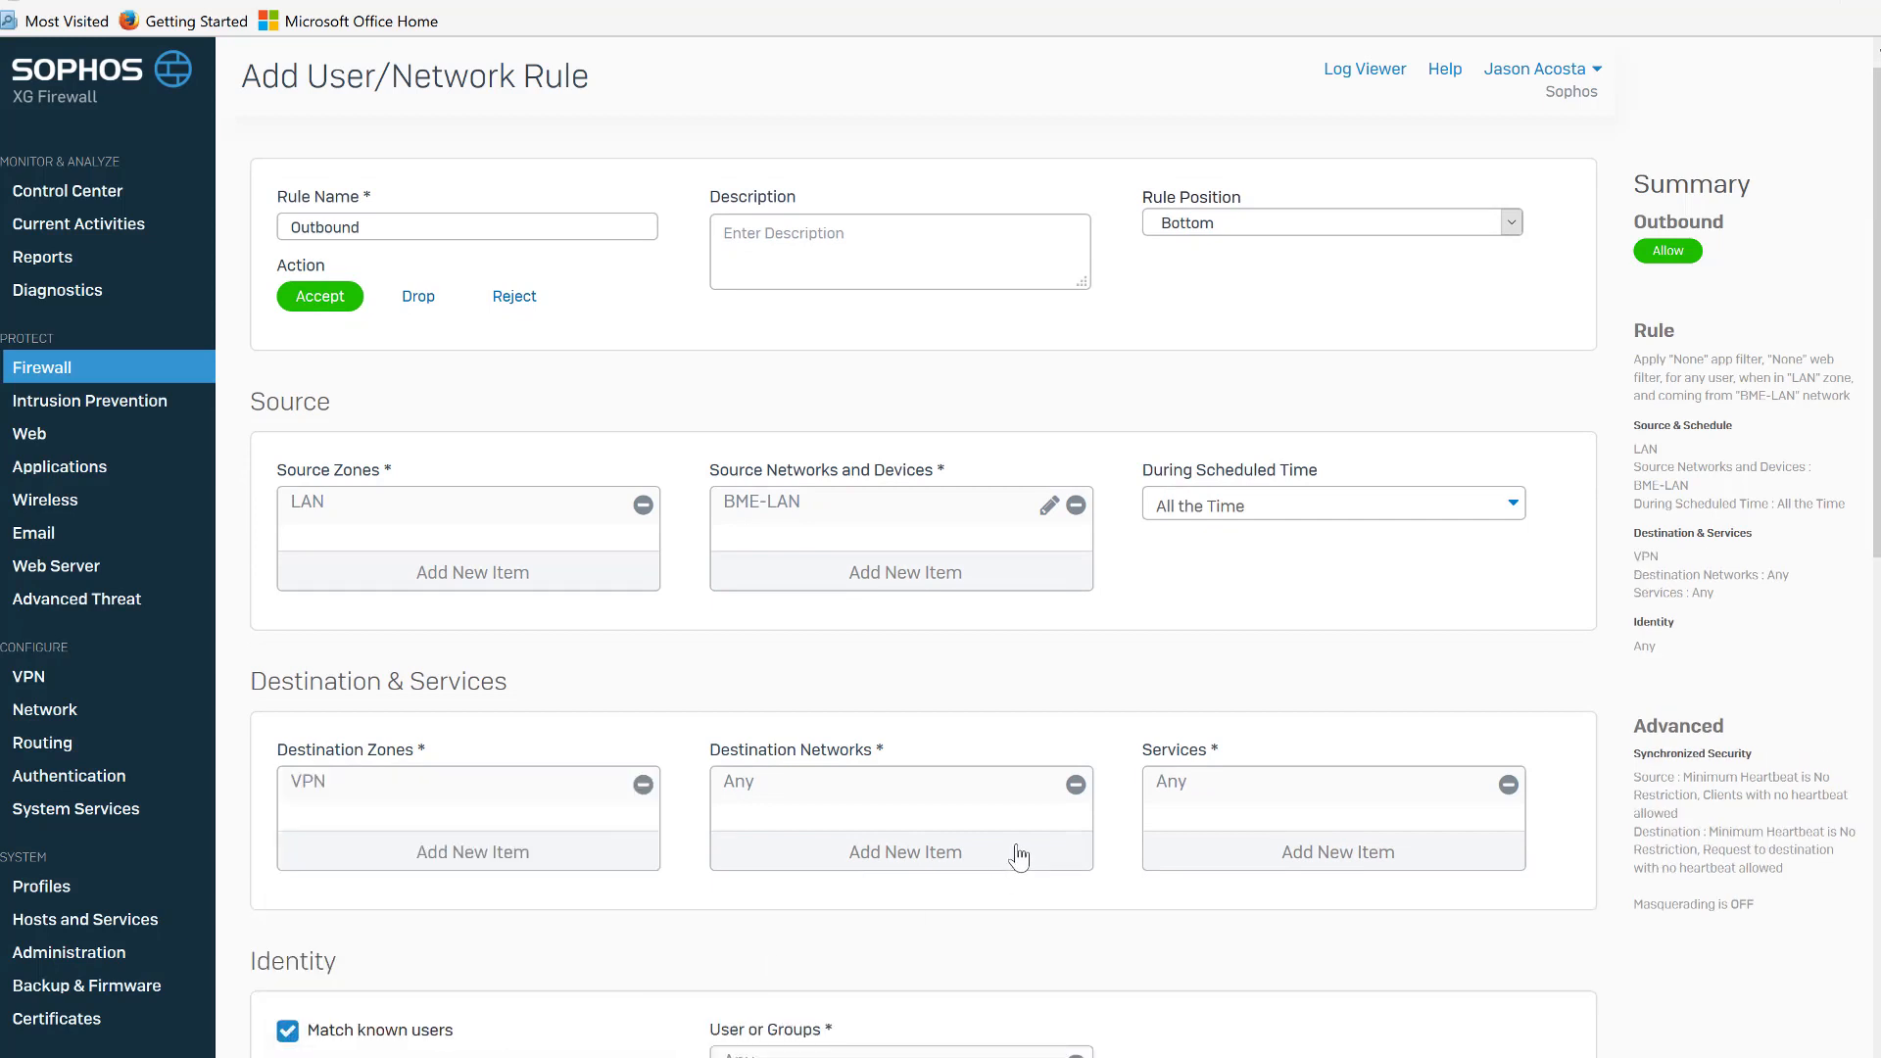
click(902, 853)
click(777, 849)
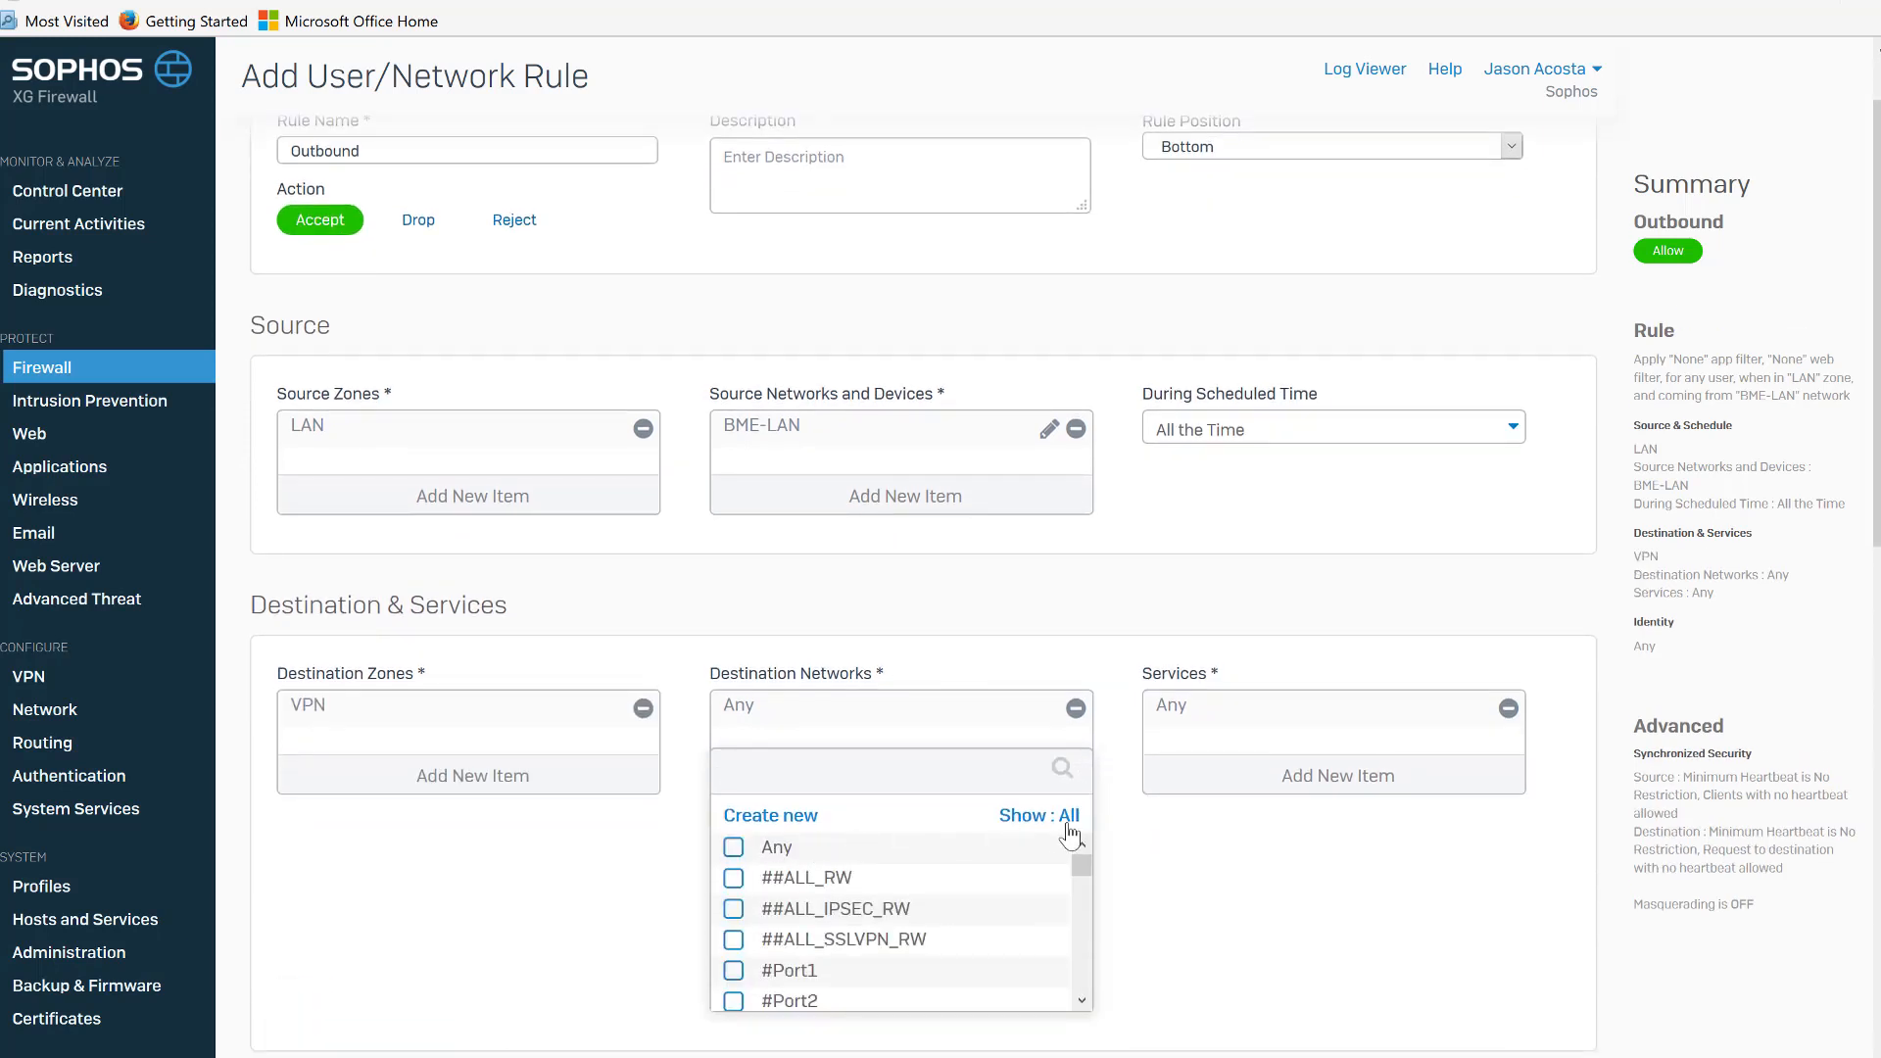
click(1068, 821)
click(1012, 980)
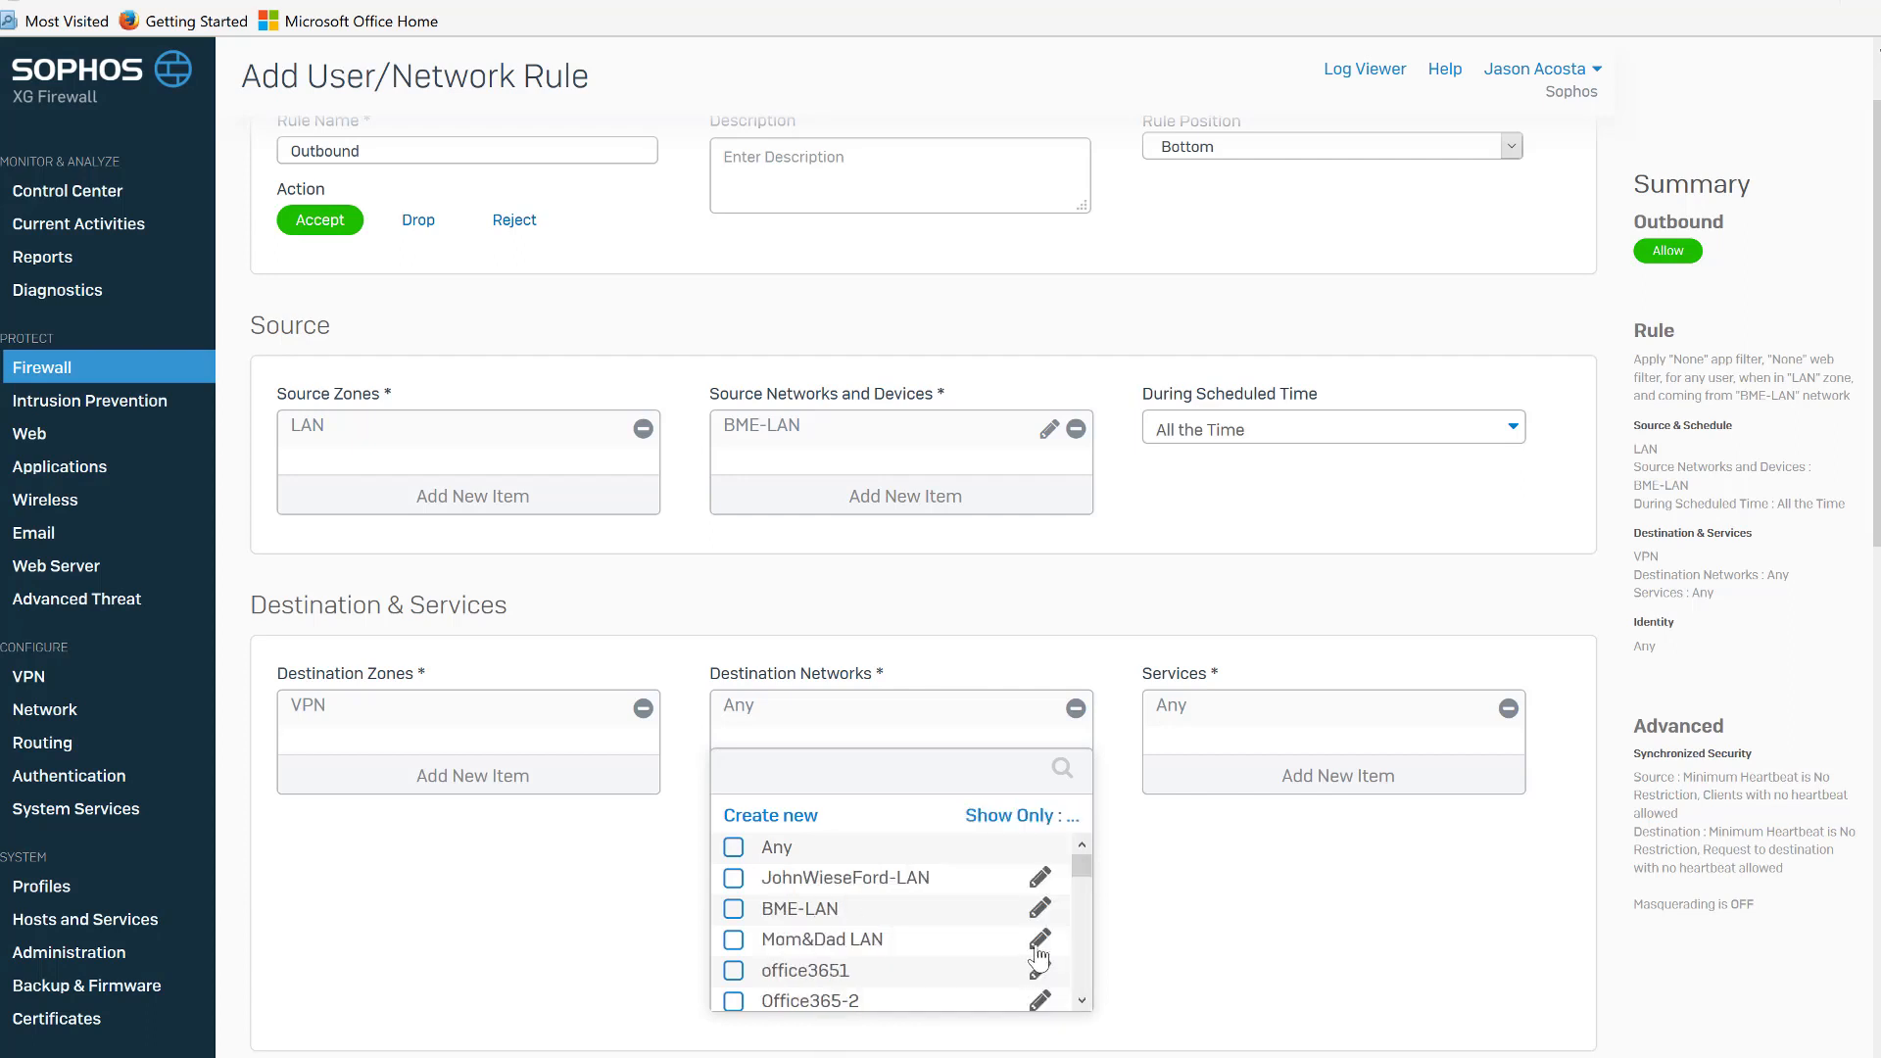
drag(1090, 867, 1050, 1003)
click(801, 999)
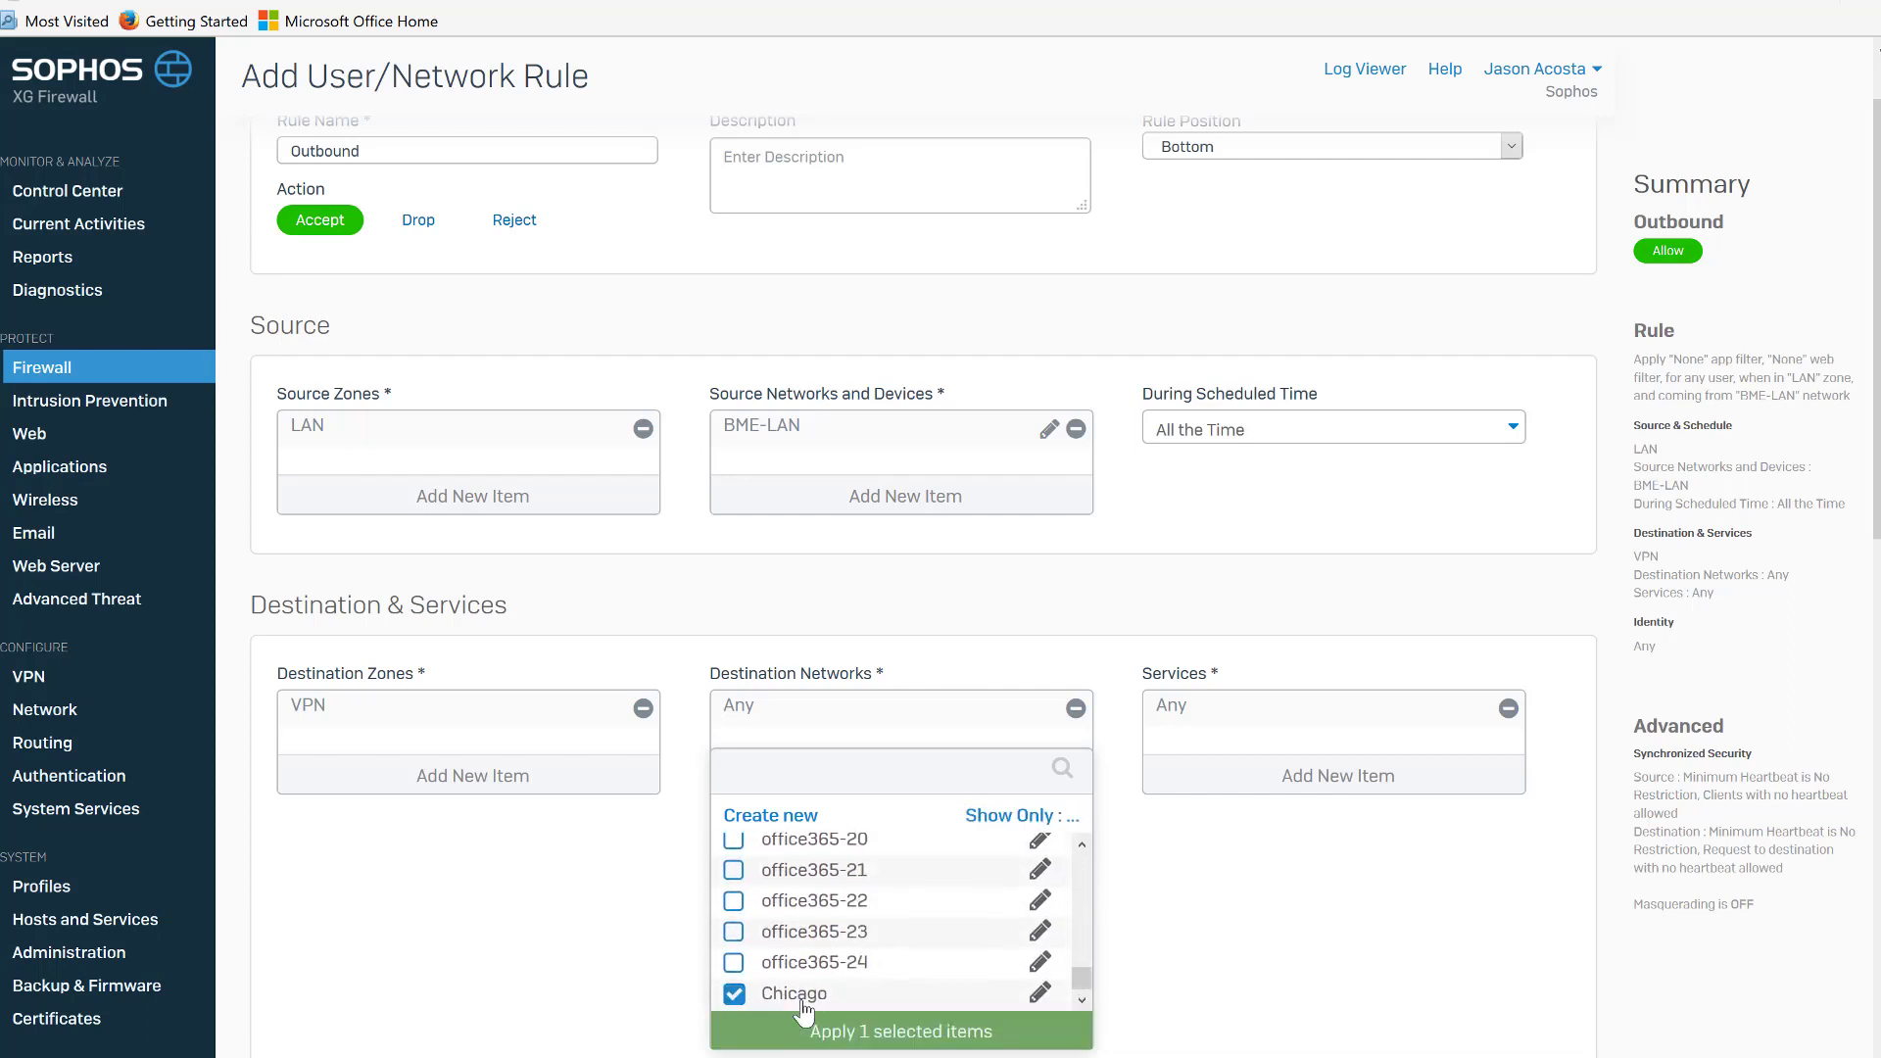
click(887, 1031)
Turn off matching known users and save the Outbound rule.
scroll(887, 1031, down, 4)
scroll(1041, 484, down, 3)
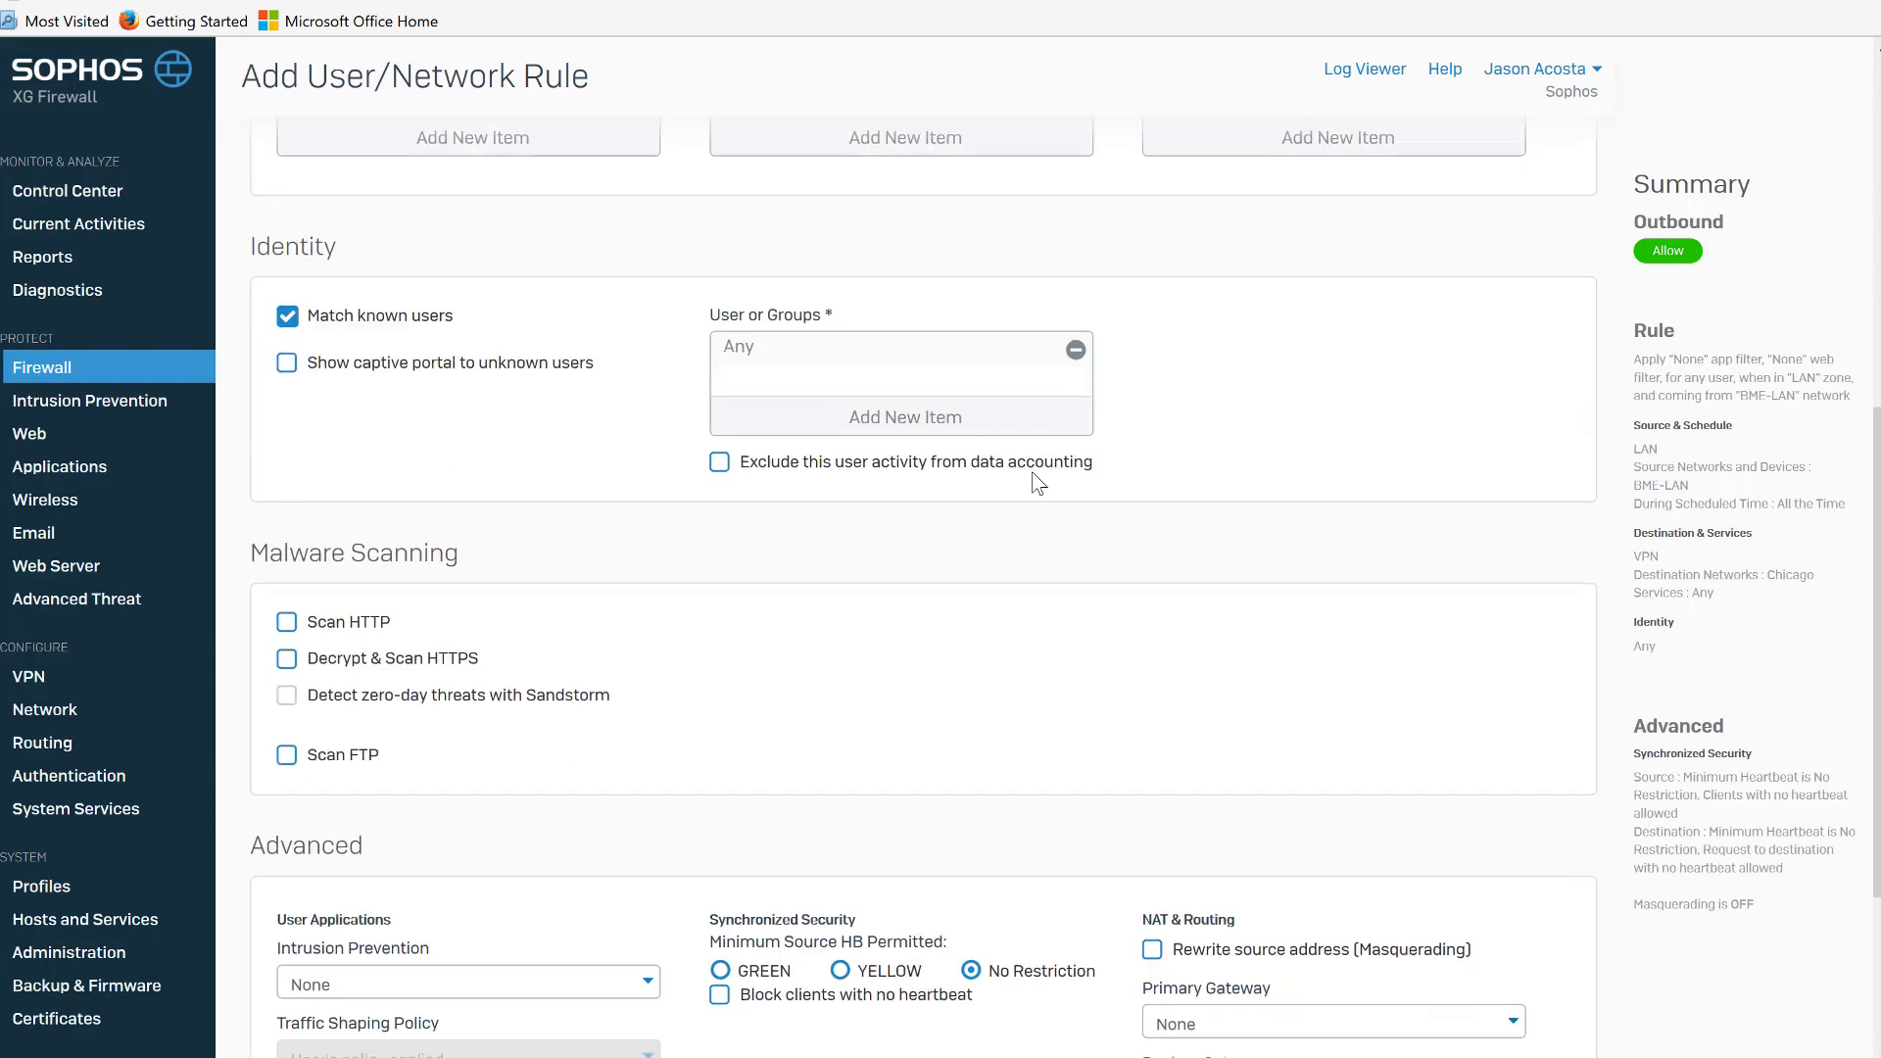
click(421, 318)
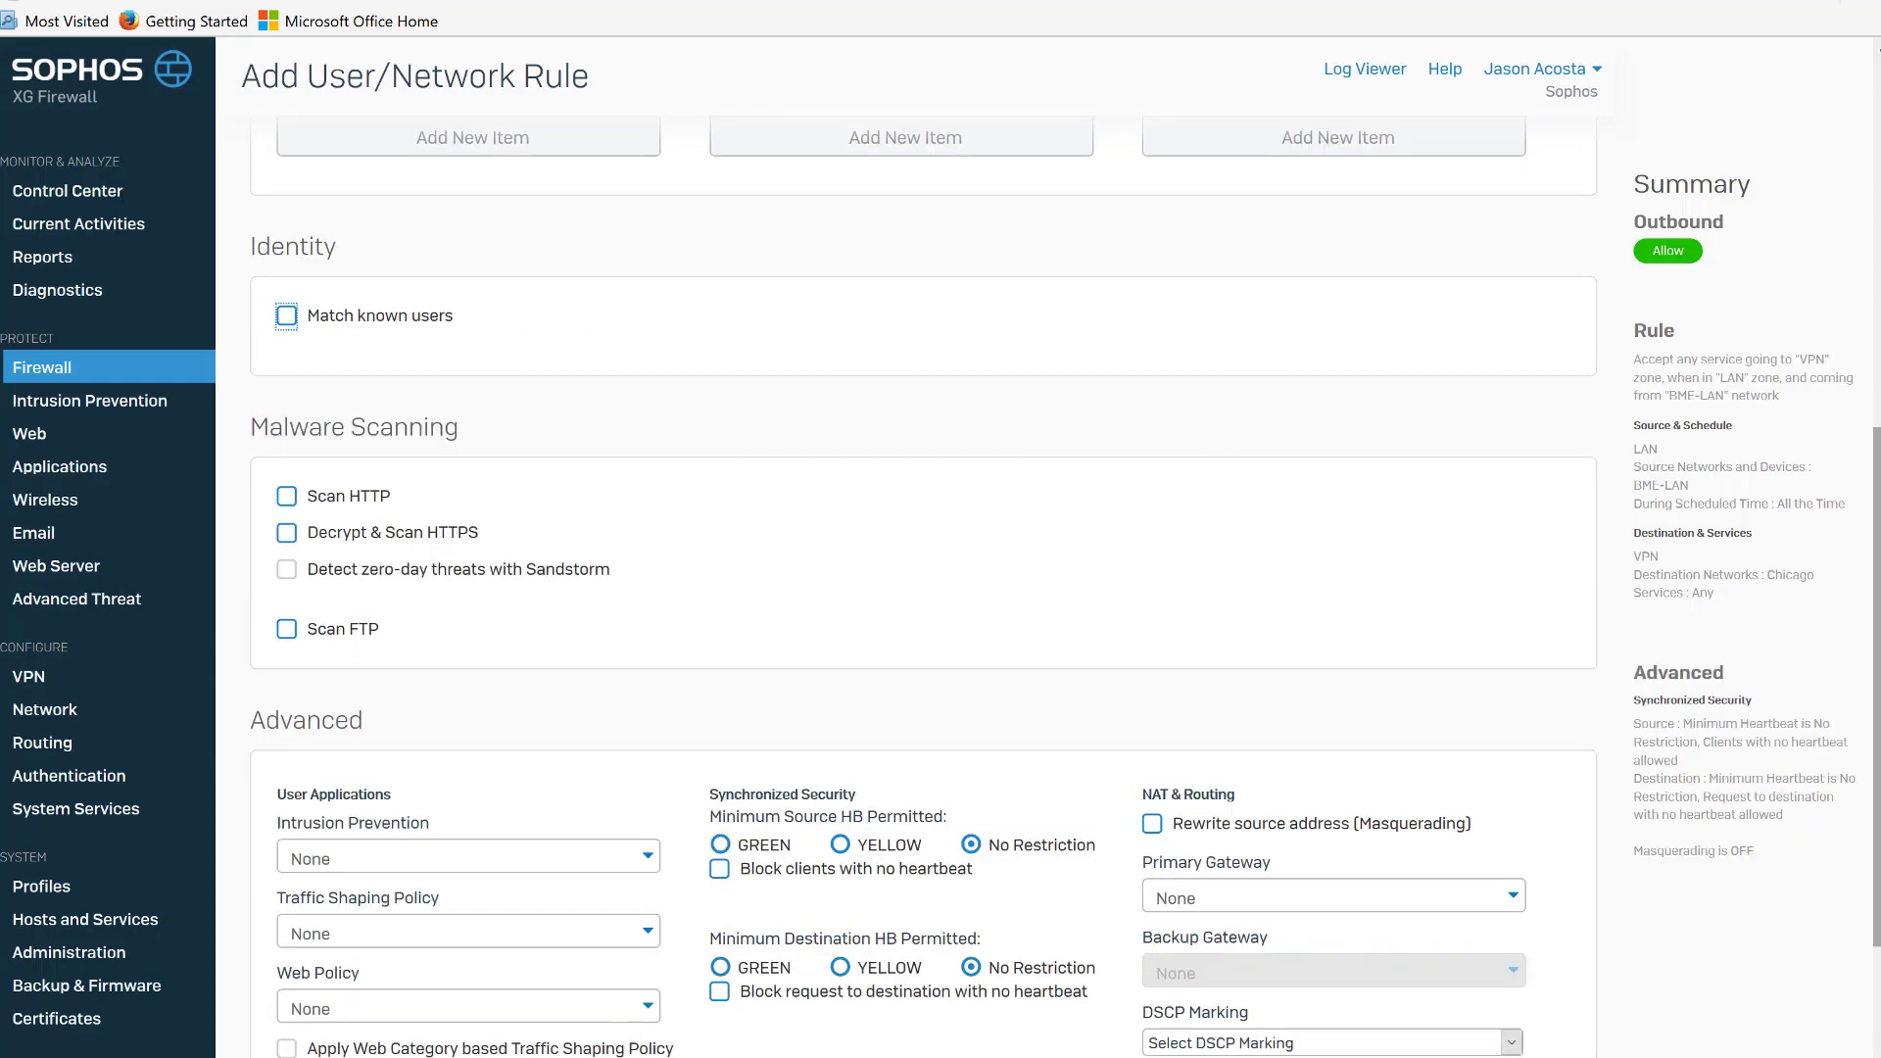
scroll(921, 588, down, 3)
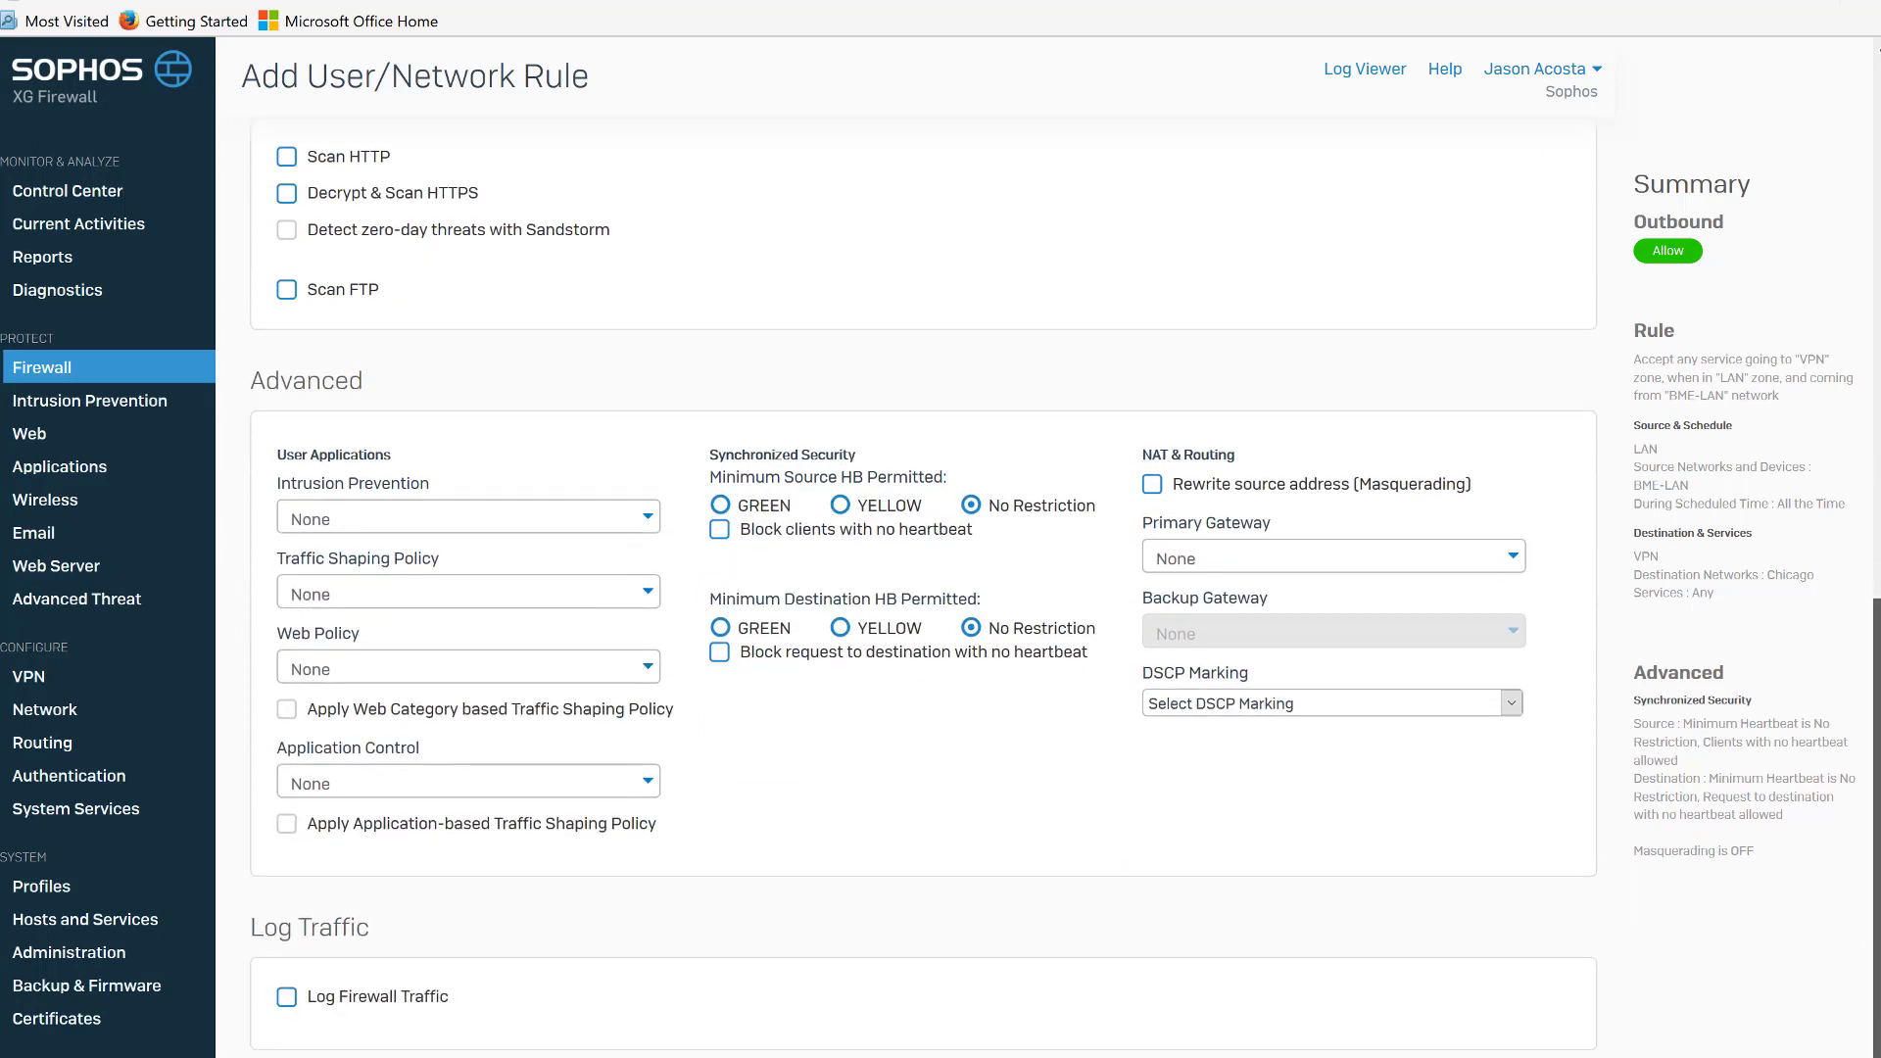
click(287, 997)
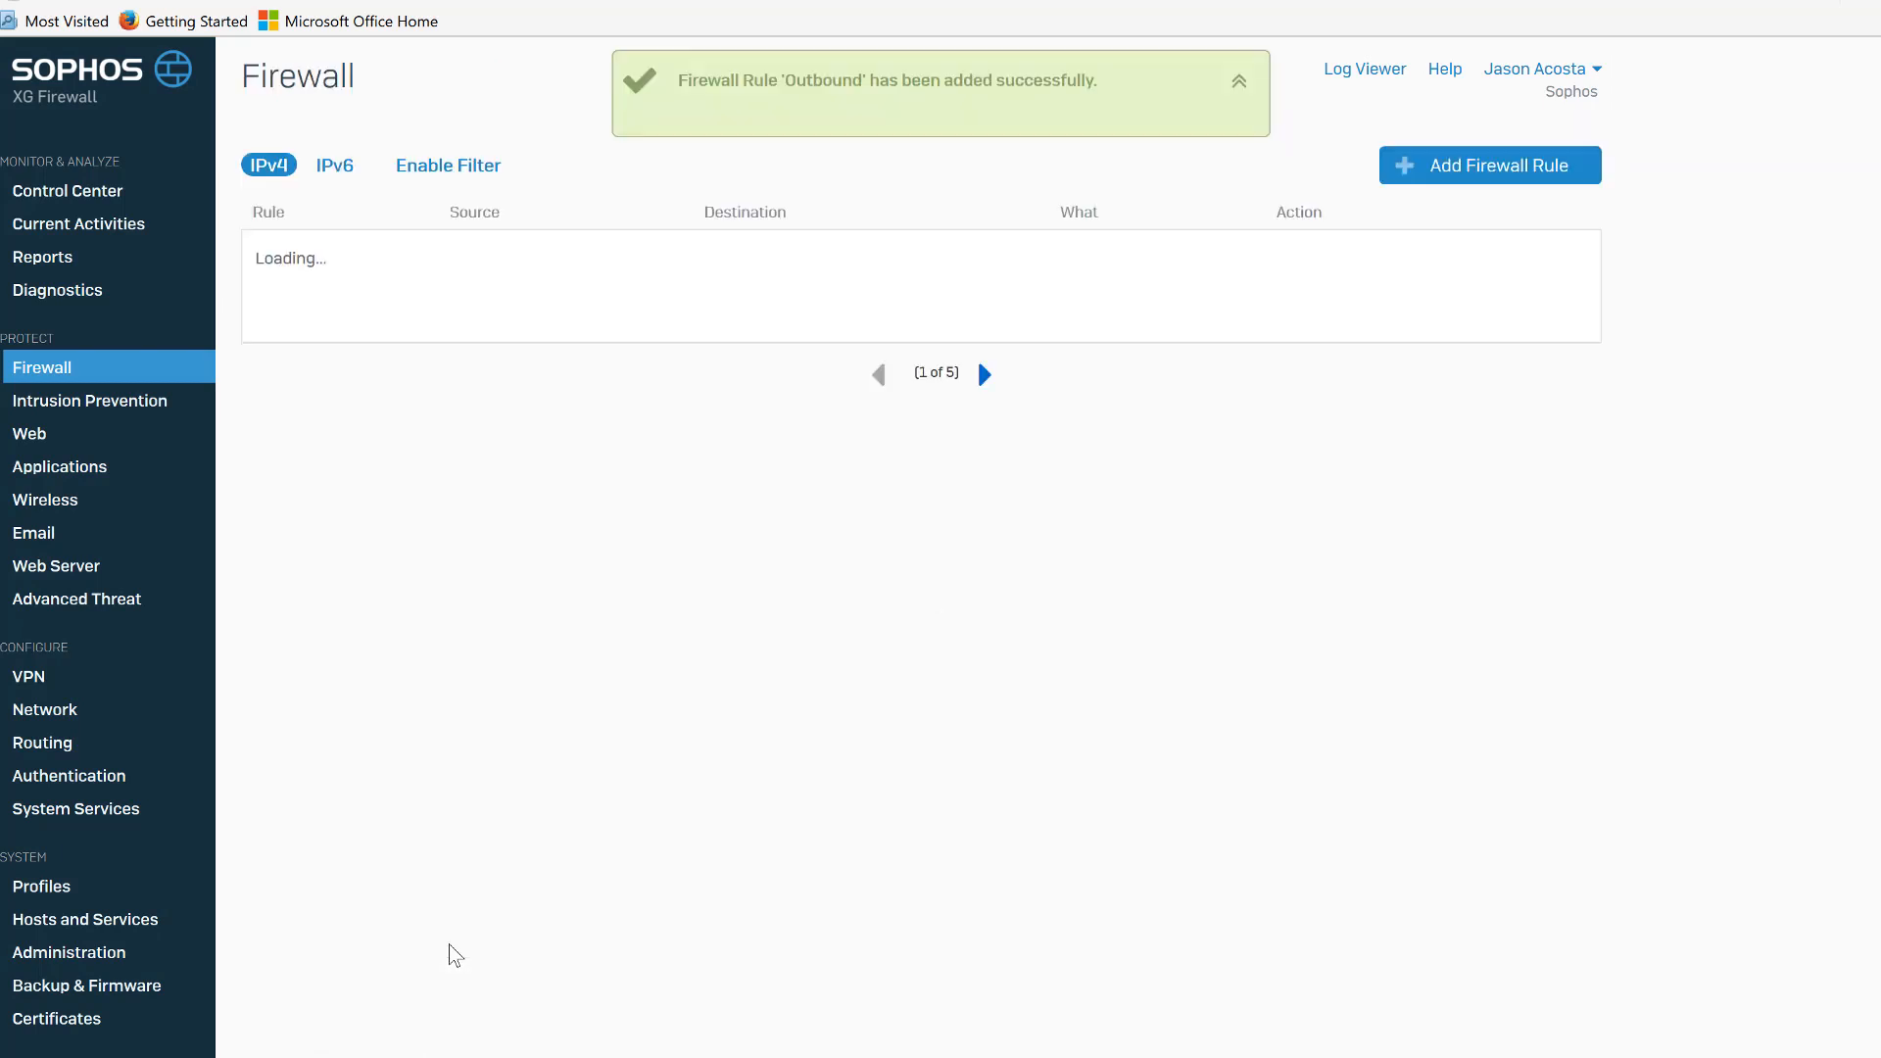
Open the VPN IPsec connections and connect the Chicago site-to-site tunnel.
click(49, 682)
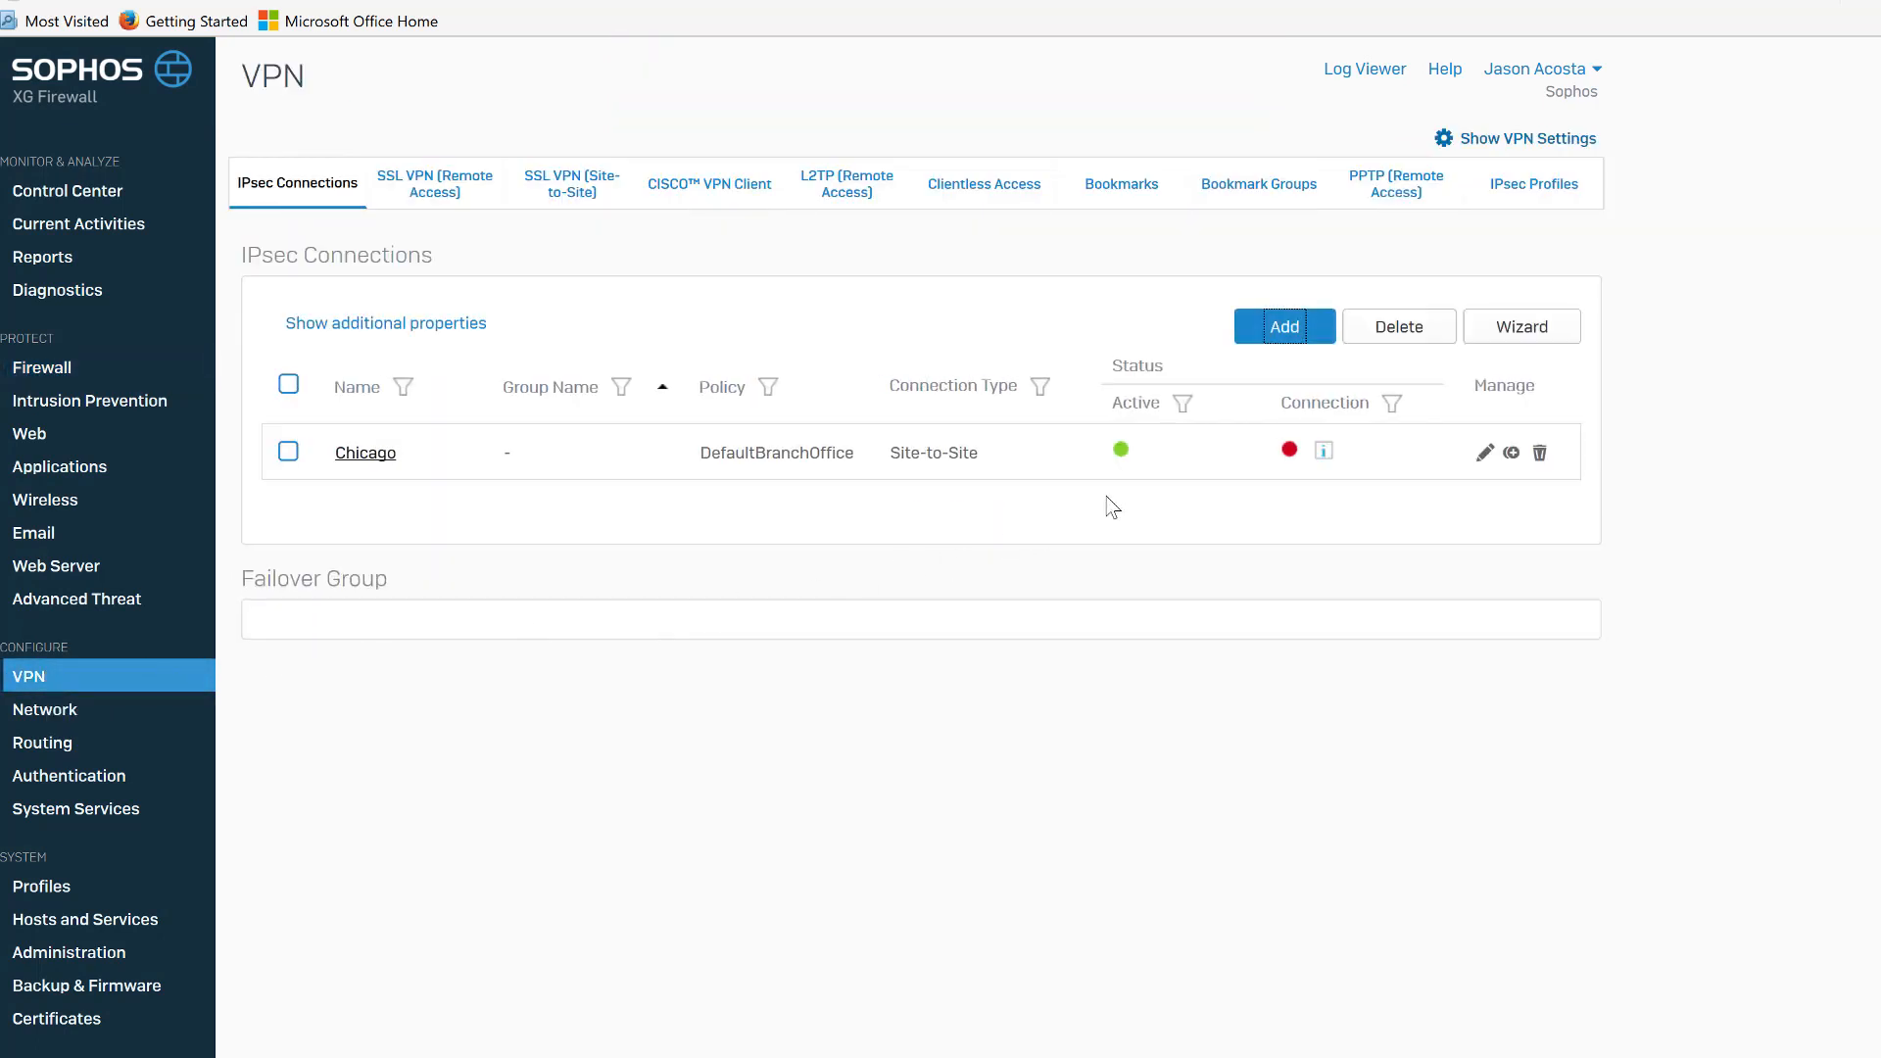
click(1290, 450)
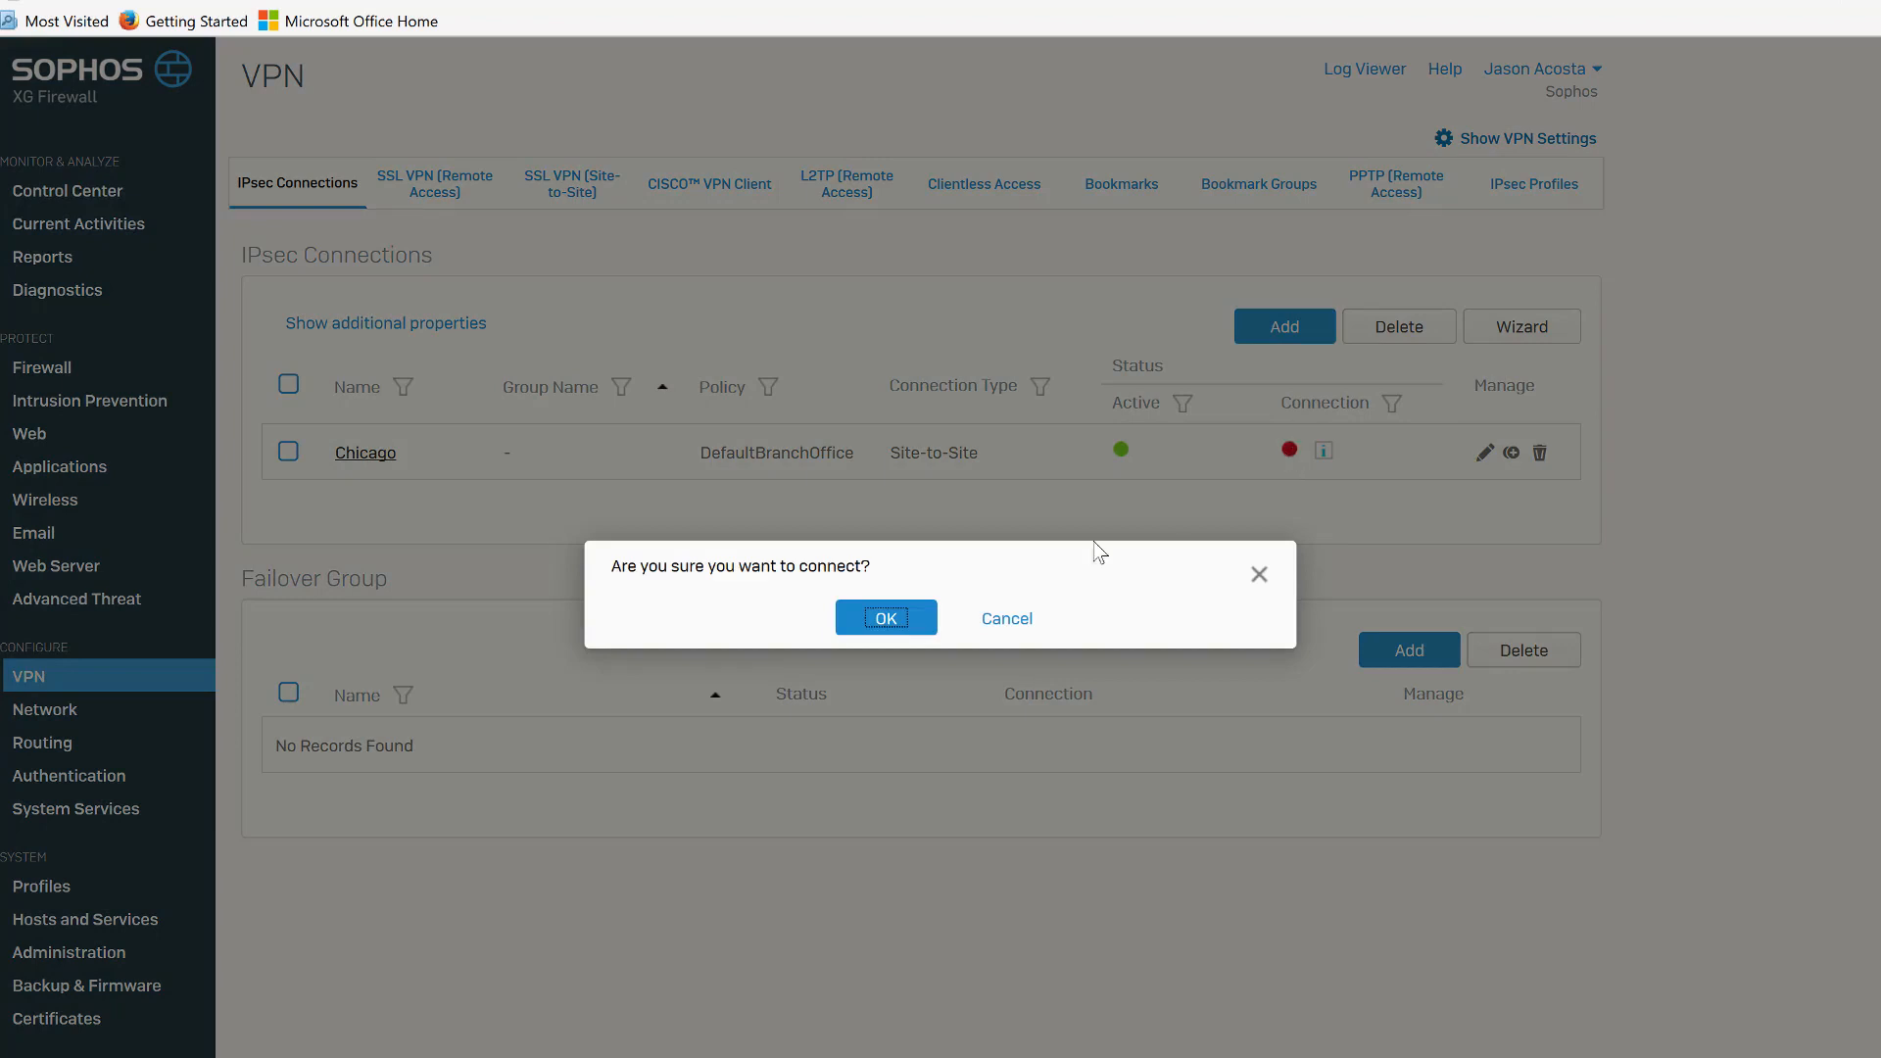
click(879, 622)
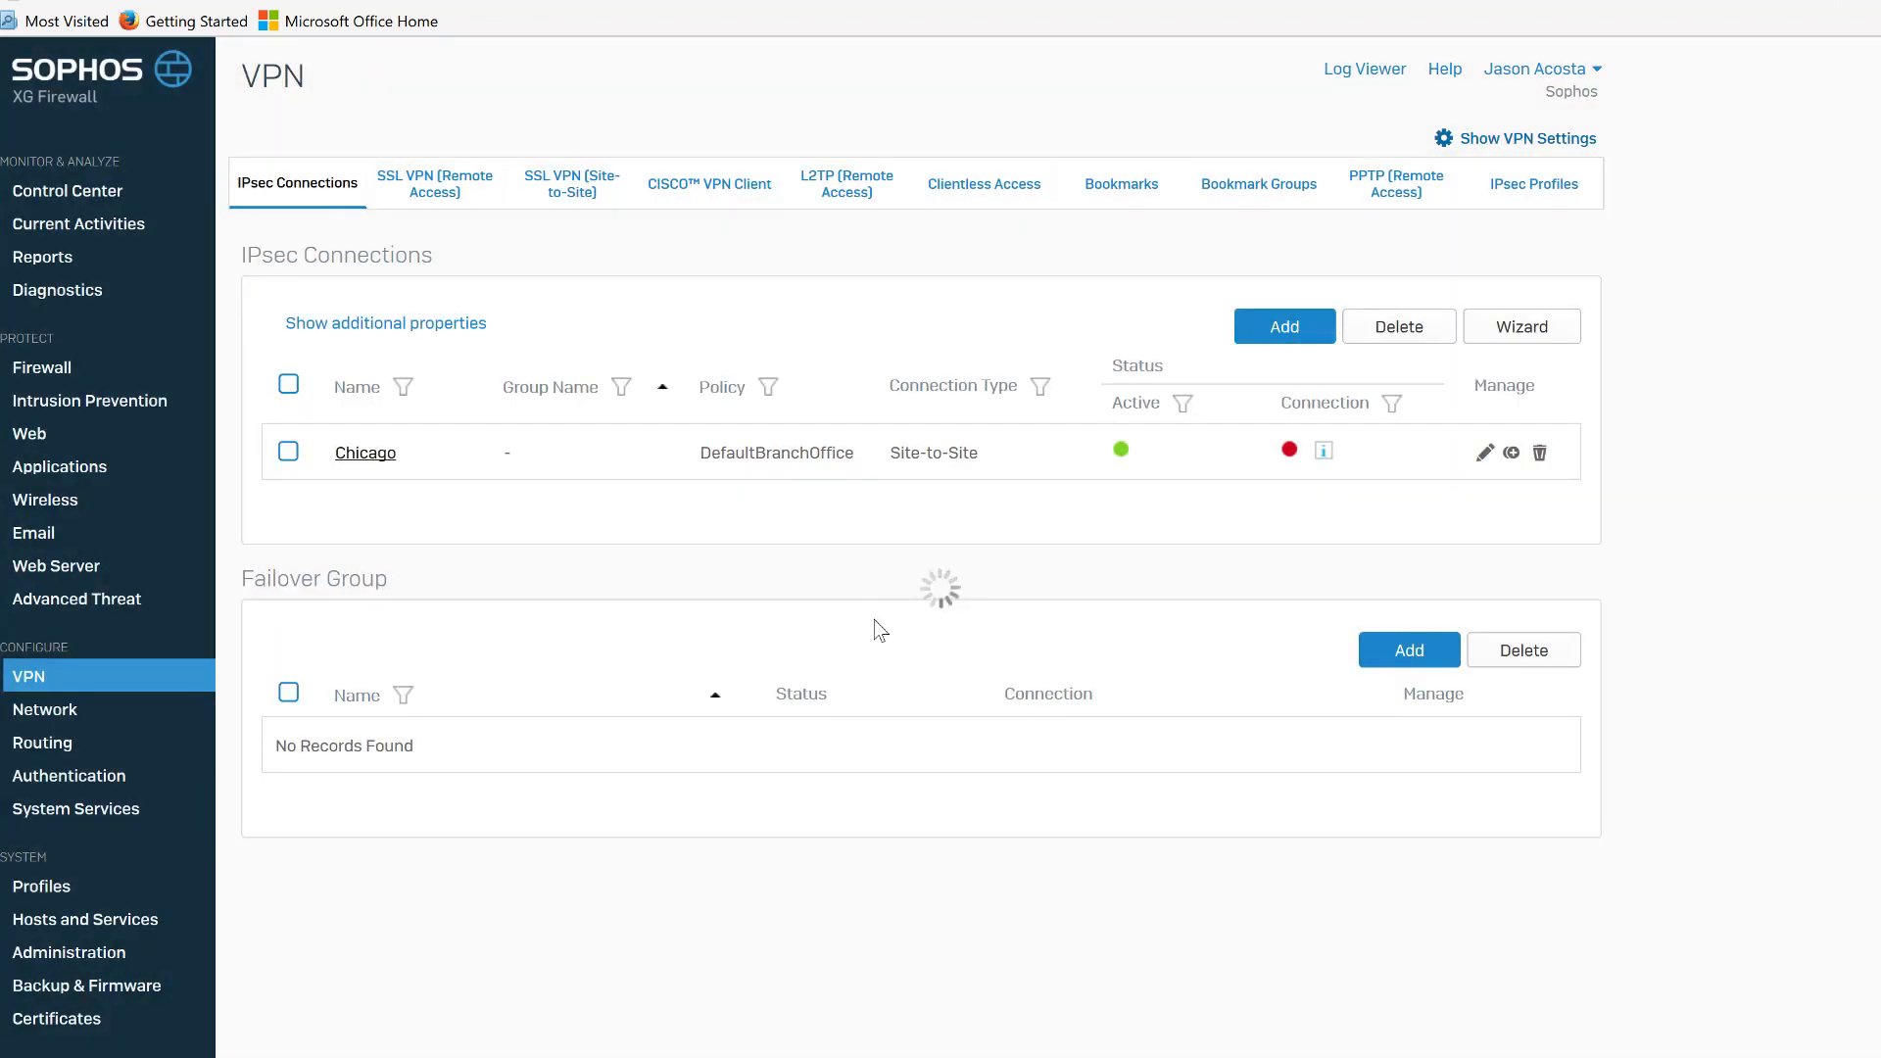